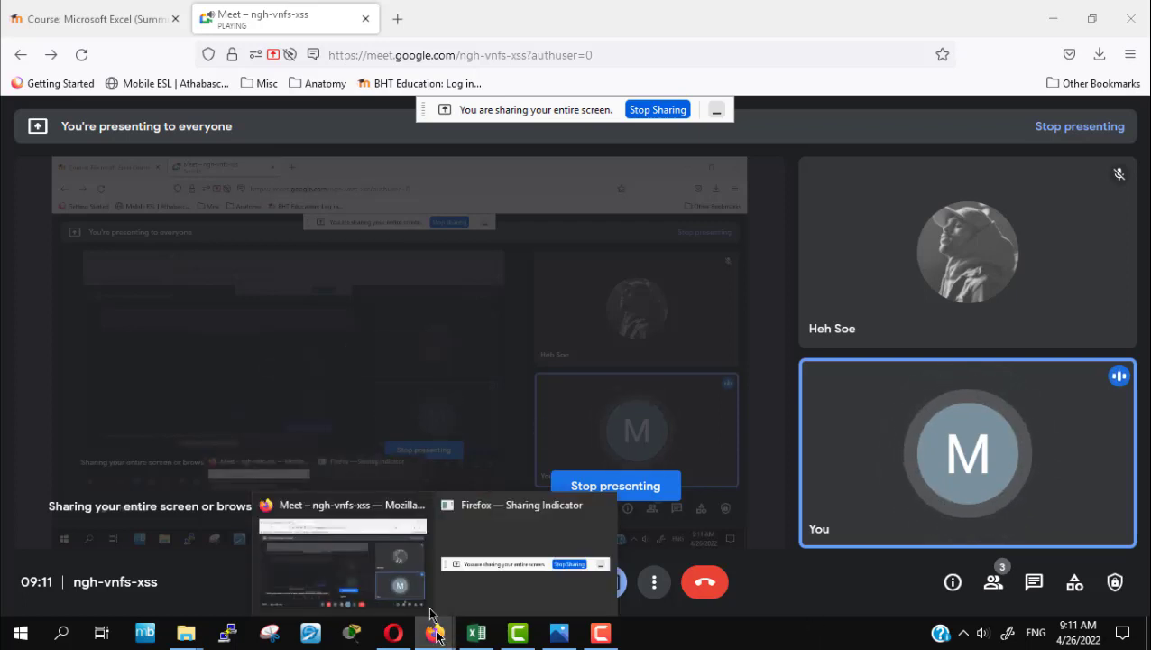
Return to the Moodle course page and scroll to the Class 16 submissions: Gradebook Project, Sample Tests 1 and 2
click(113, 20)
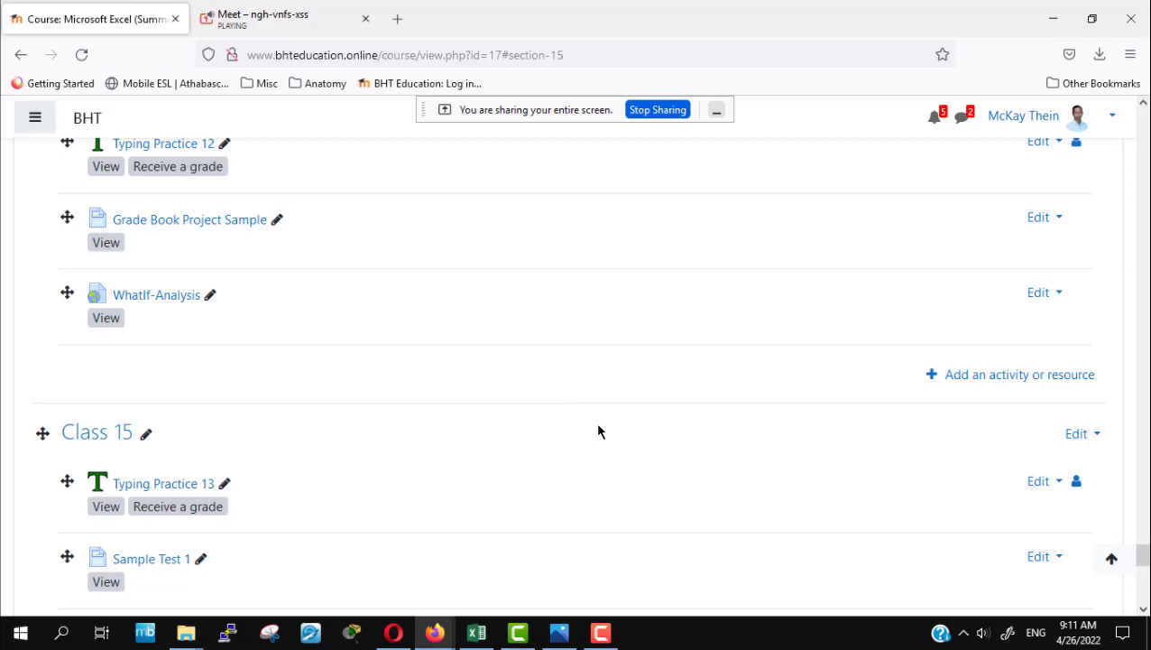
scroll(598, 432, up, 3)
scroll(598, 431, up, 3)
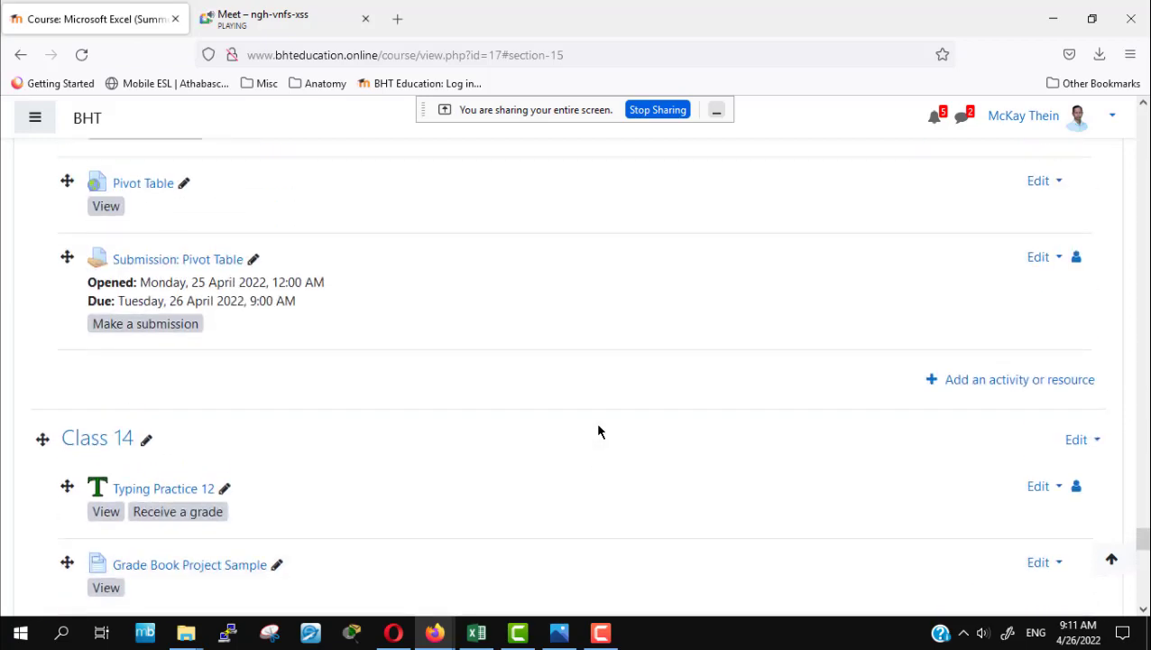
scroll(550, 433, up, 3)
scroll(397, 451, down, 4)
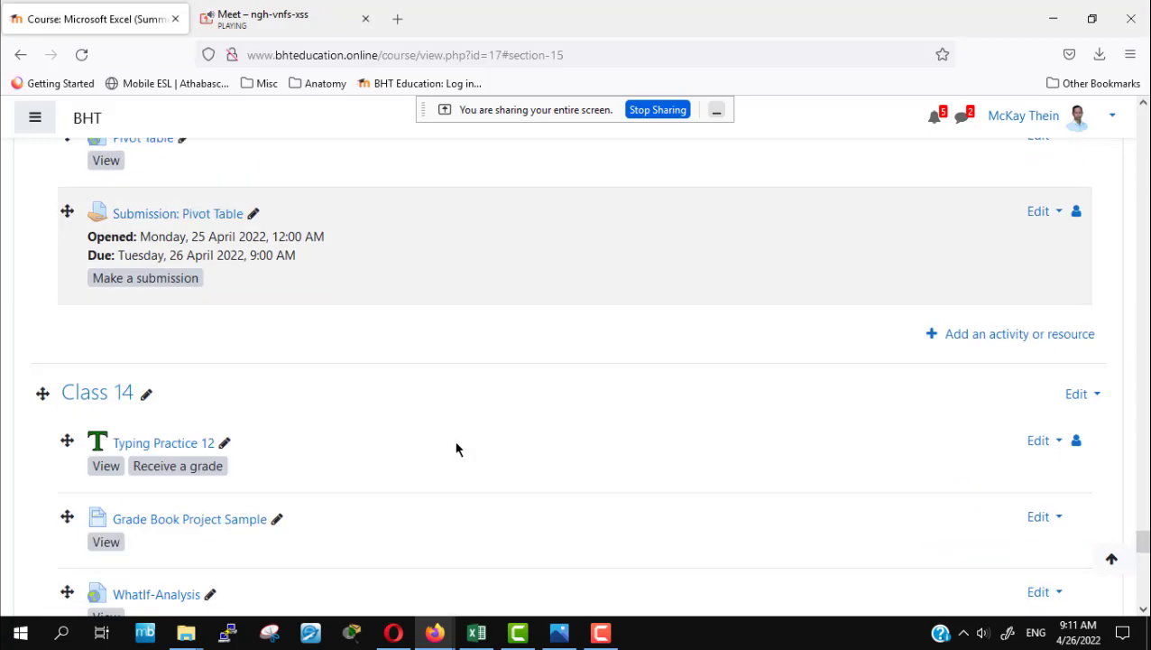
scroll(456, 448, down, 2)
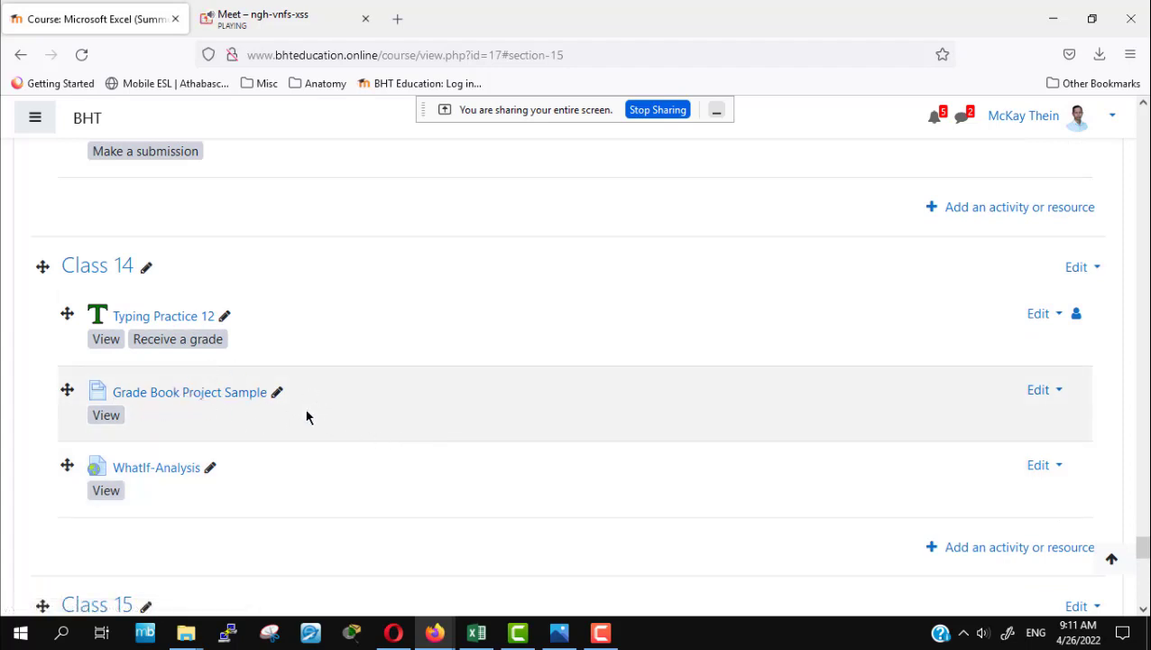
scroll(307, 417, down, 4)
scroll(307, 417, up, 1)
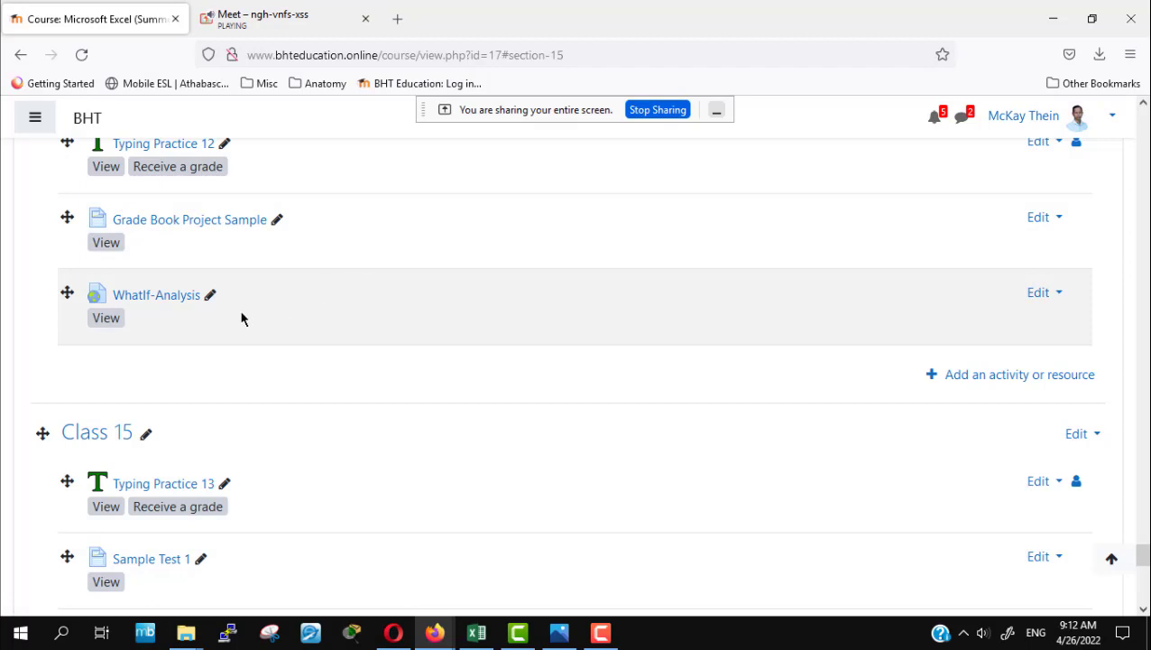
scroll(258, 325, down, 2)
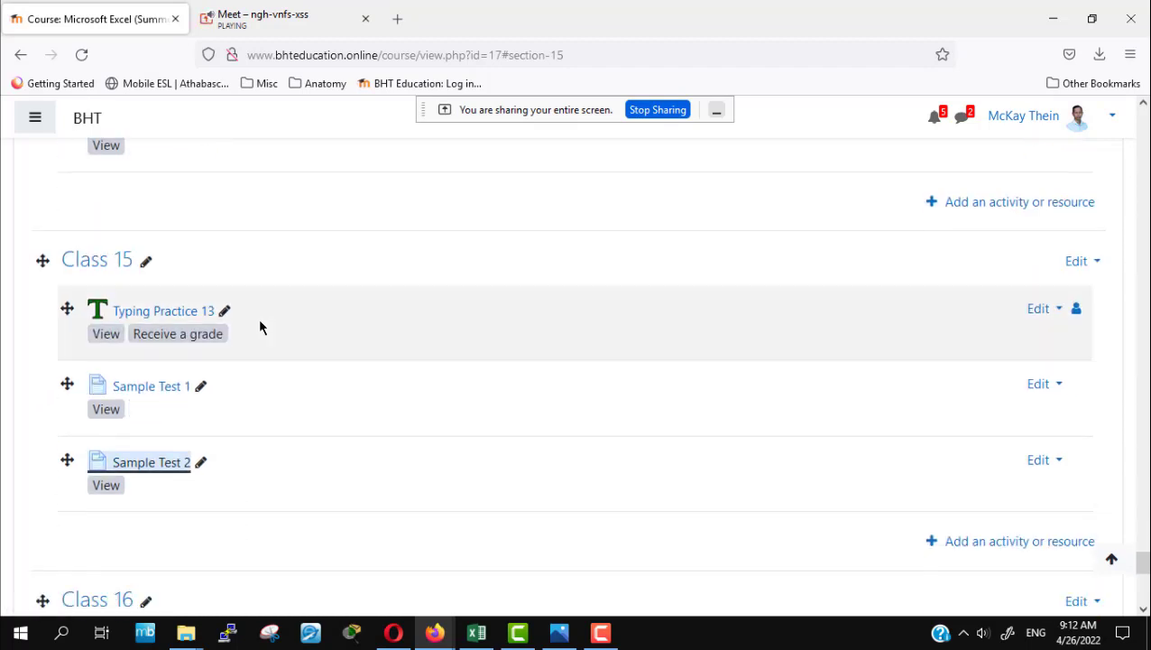
scroll(260, 325, up, 1)
scroll(260, 325, down, 2)
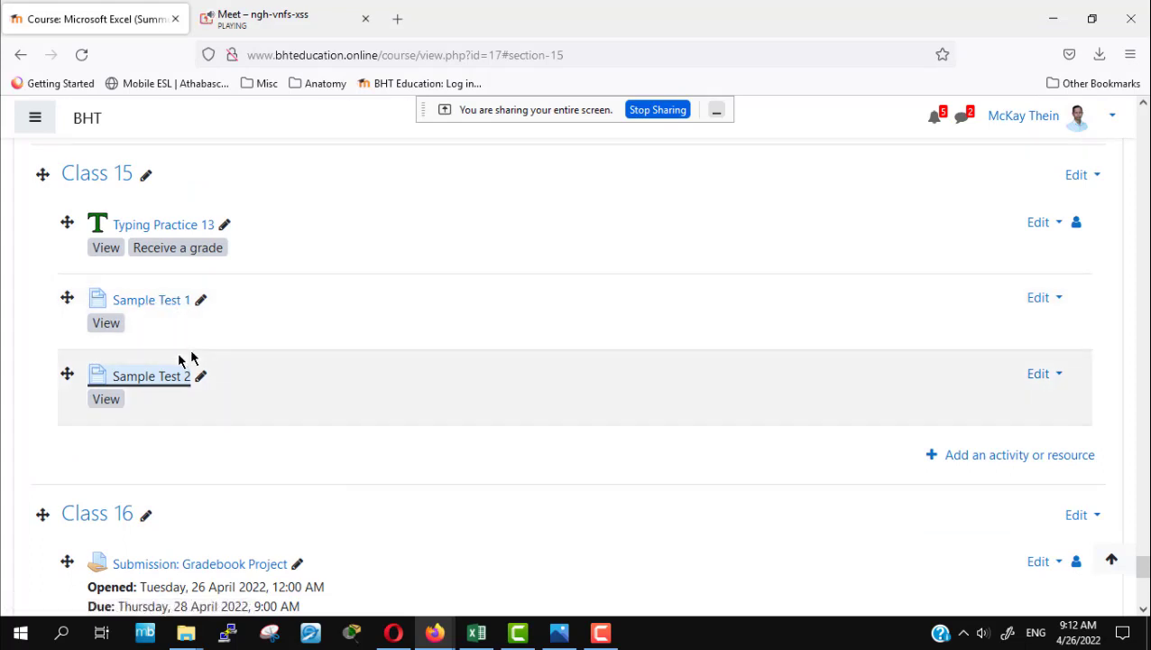
scroll(348, 374, down, 2)
scroll(348, 374, up, 1)
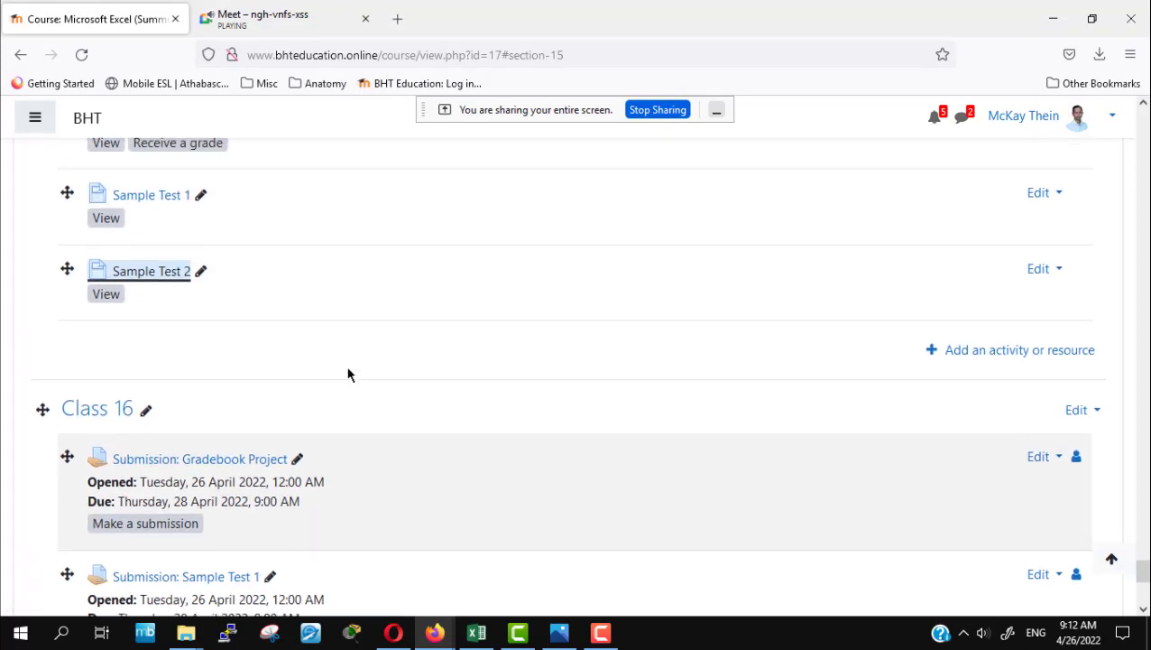
scroll(226, 343, up, 1)
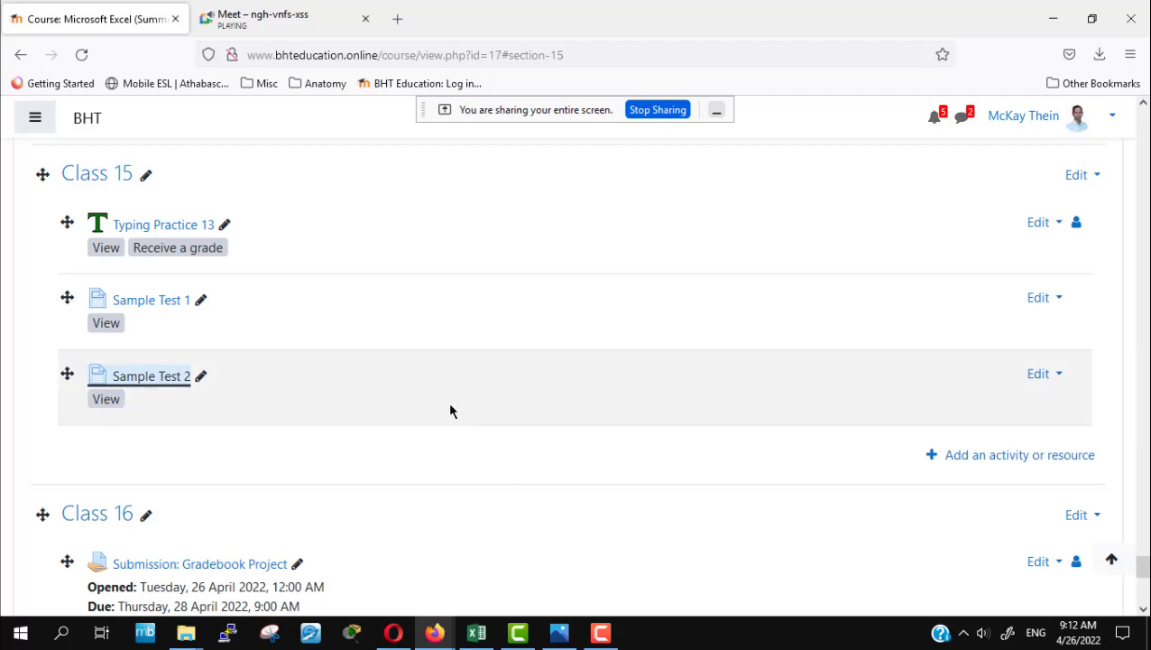
scroll(452, 412, down, 3)
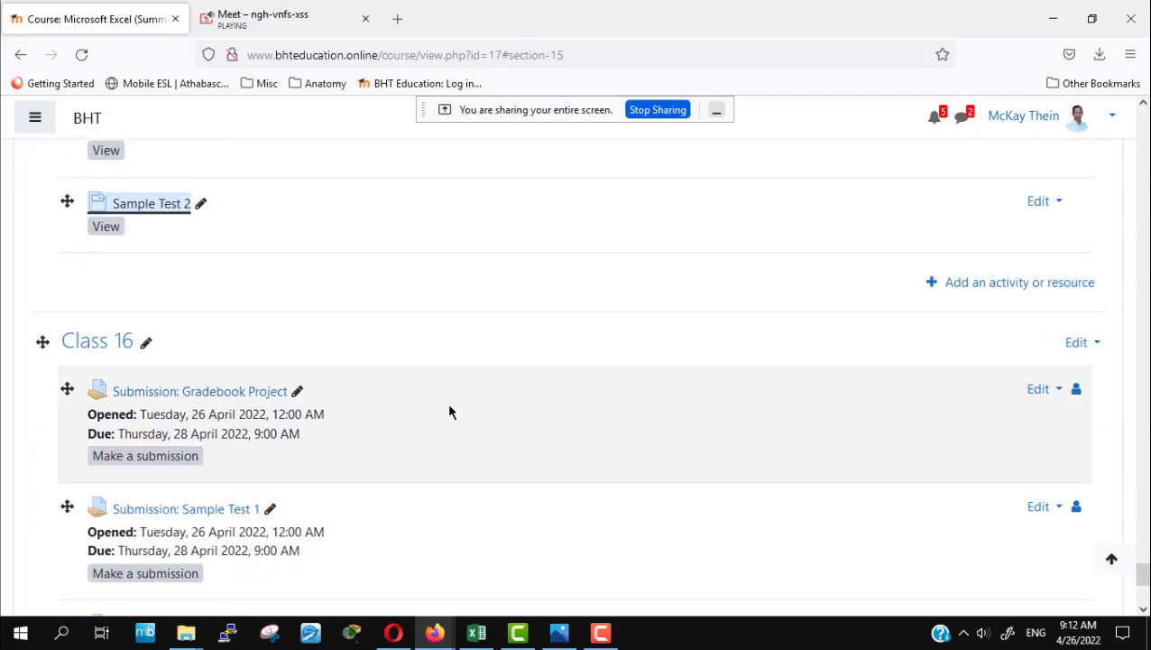
scroll(451, 411, down, 3)
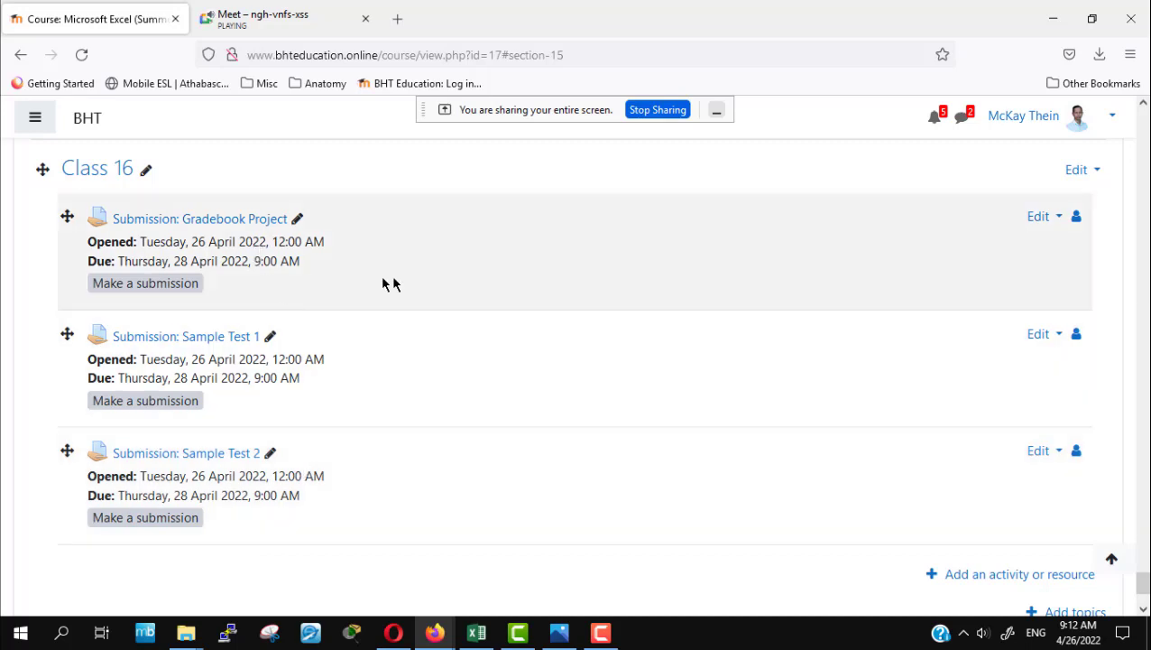
scroll(390, 283, up, 2)
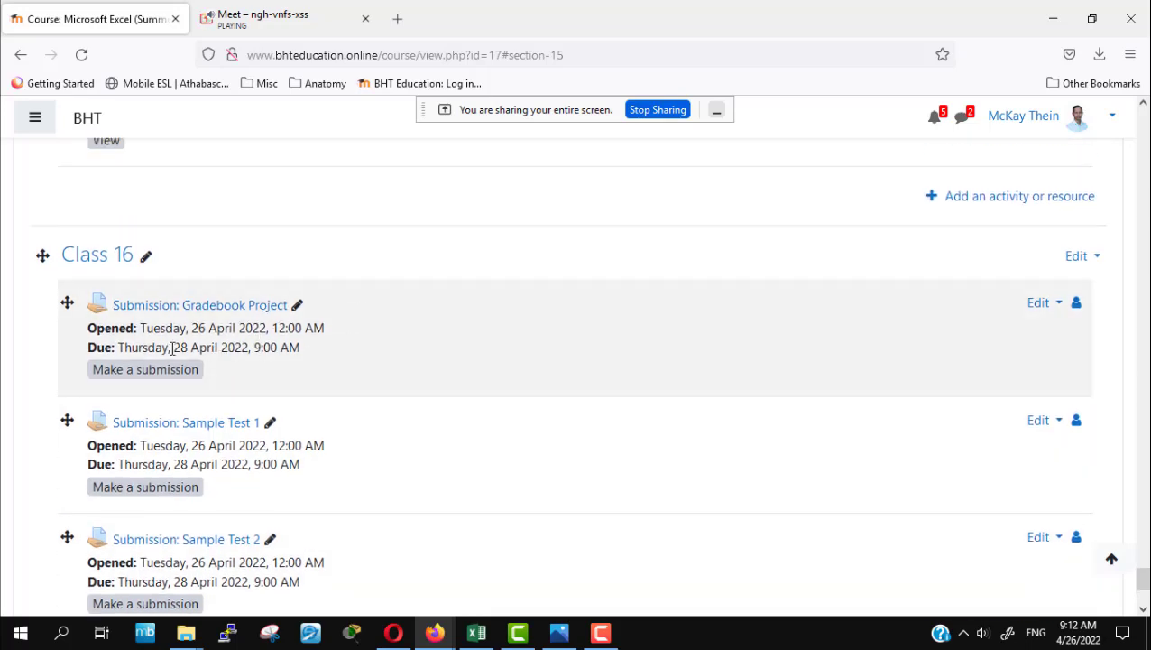
drag(176, 341, 277, 351)
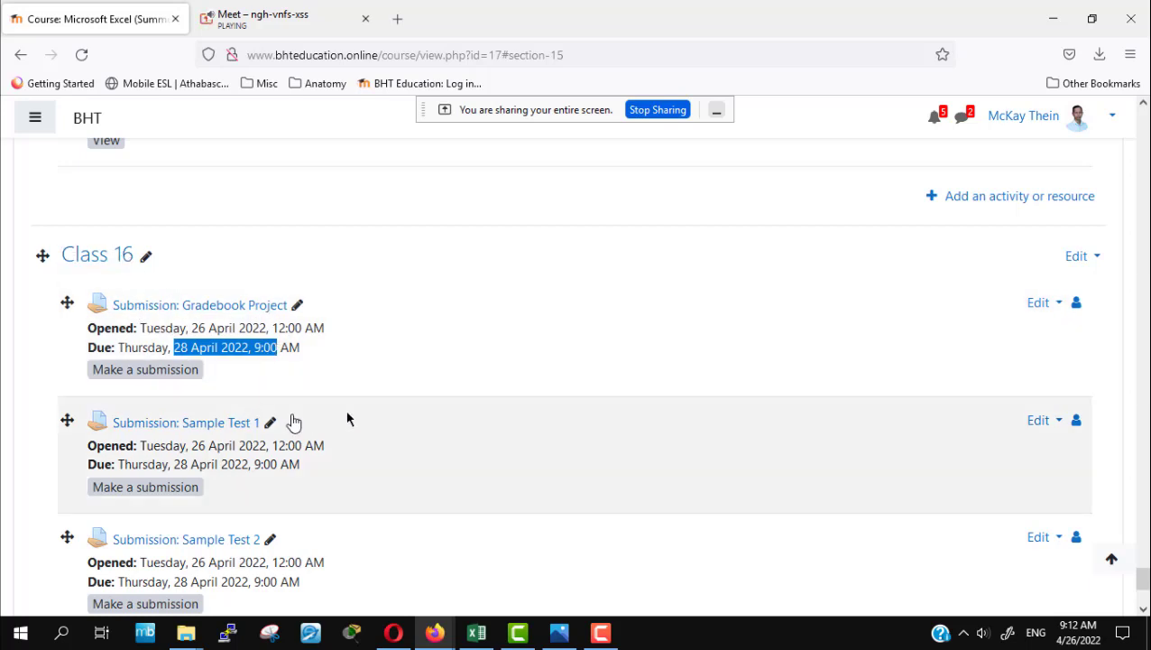
scroll(397, 366, down, 2)
click(321, 268)
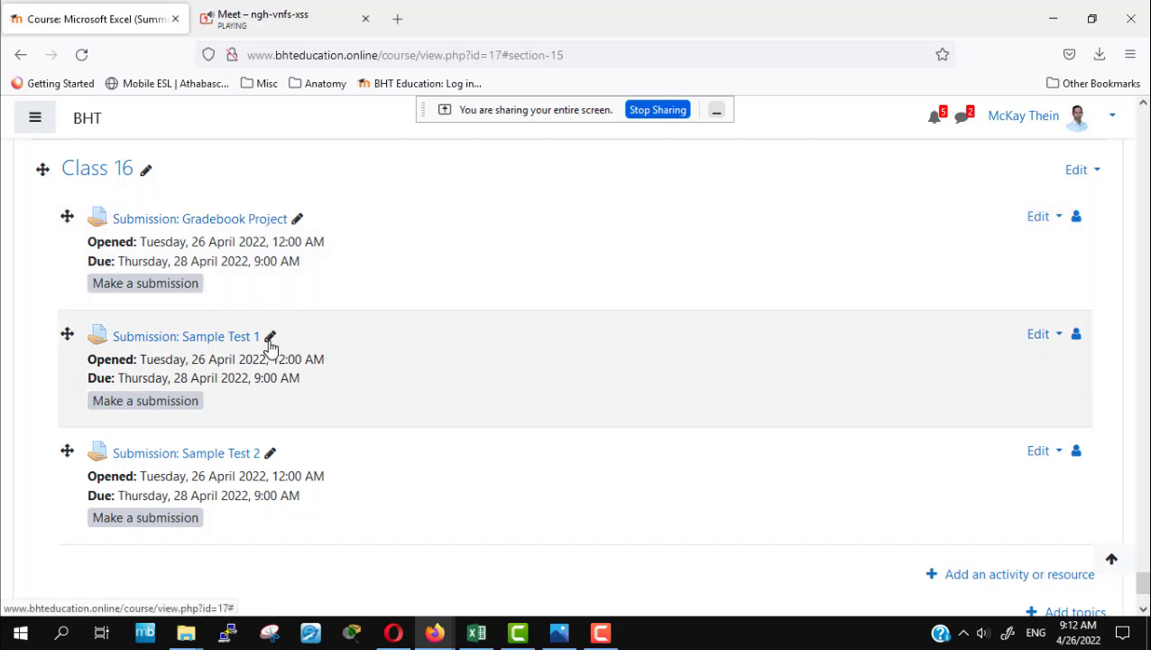
scroll(455, 395, up, 5)
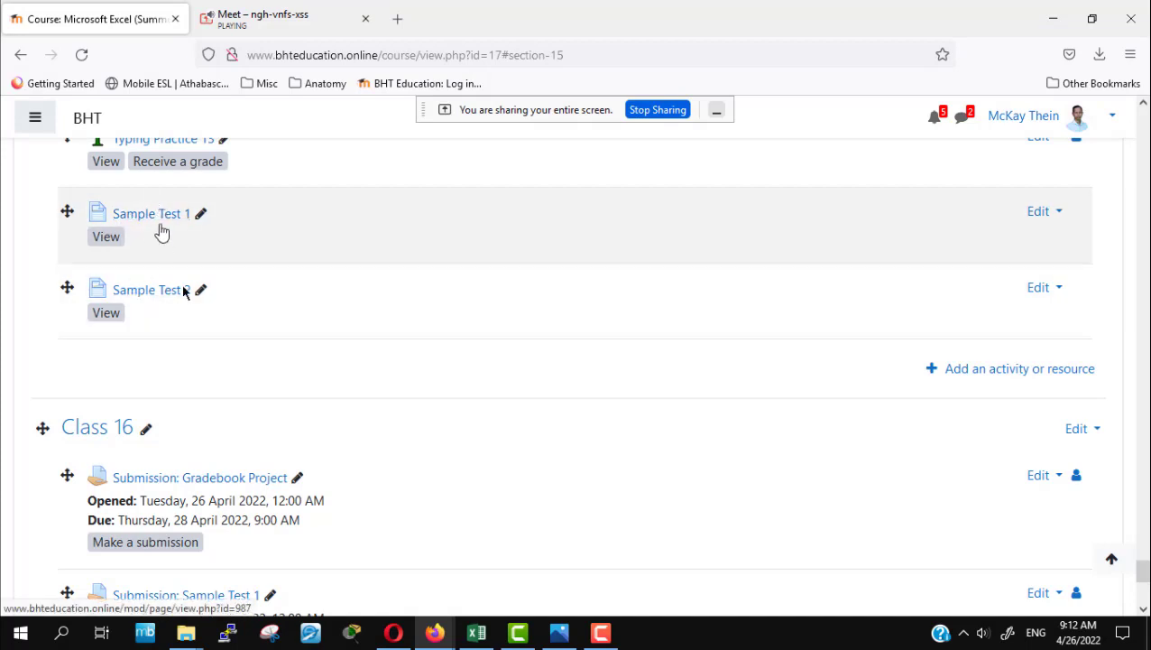
scroll(361, 320, down, 3)
scroll(352, 323, down, 2)
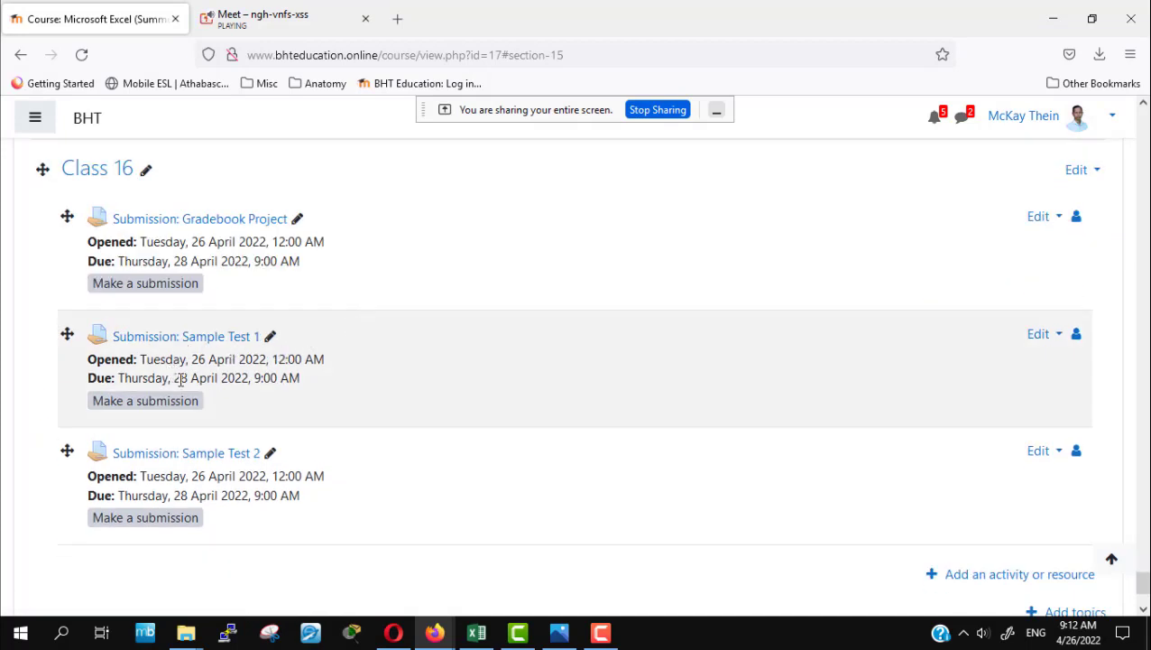
mouse_move(173, 377)
mouse_down()
mouse_move(274, 395)
mouse_move(275, 381)
mouse_up()
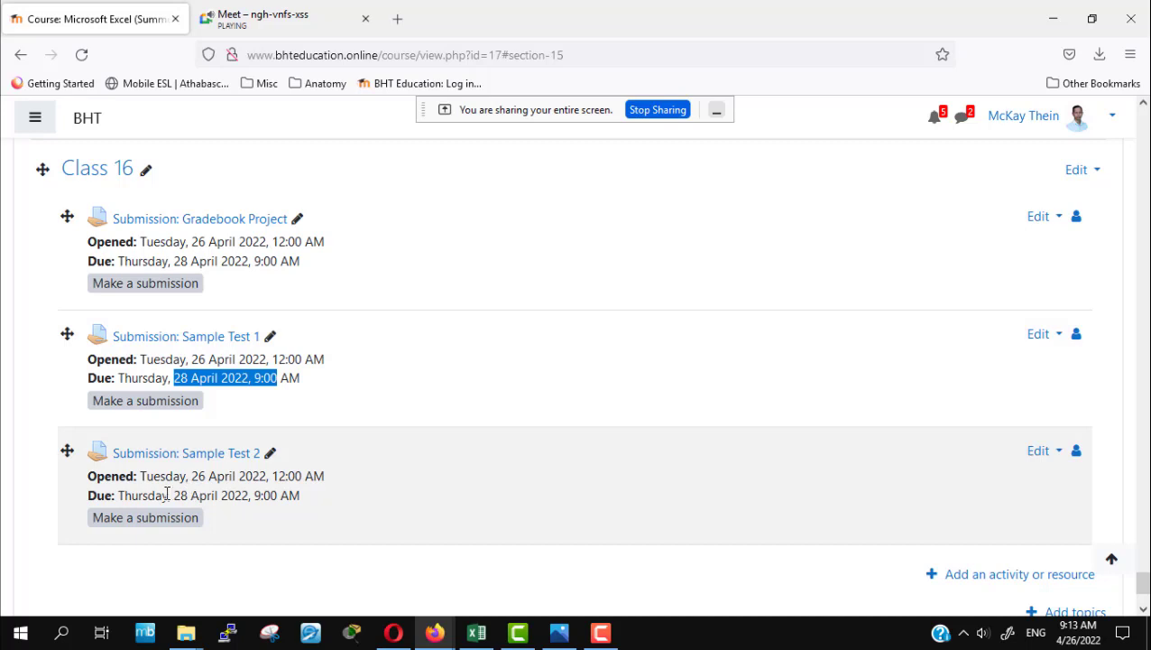
drag(175, 496, 301, 495)
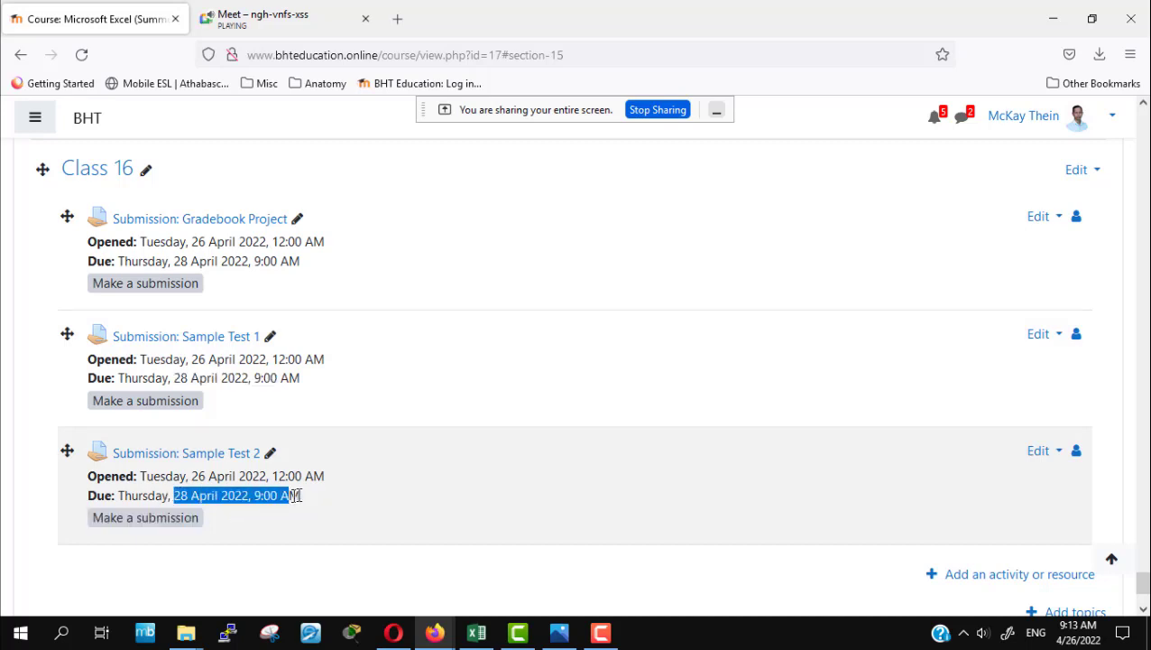
click(377, 513)
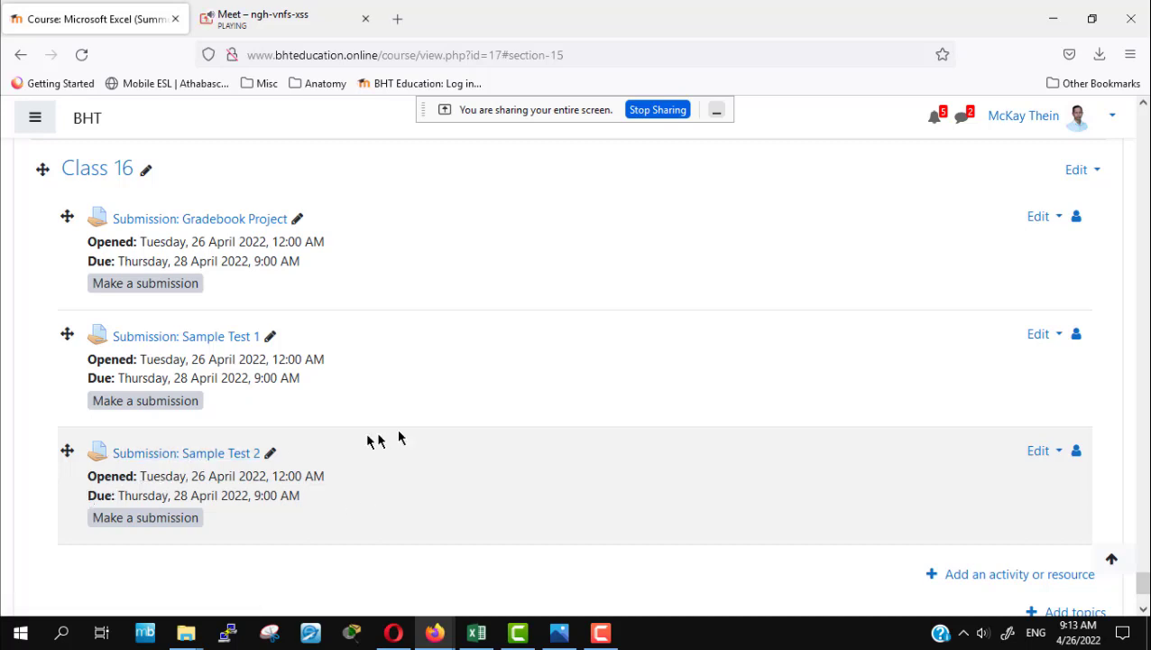
scroll(409, 425, up, 2)
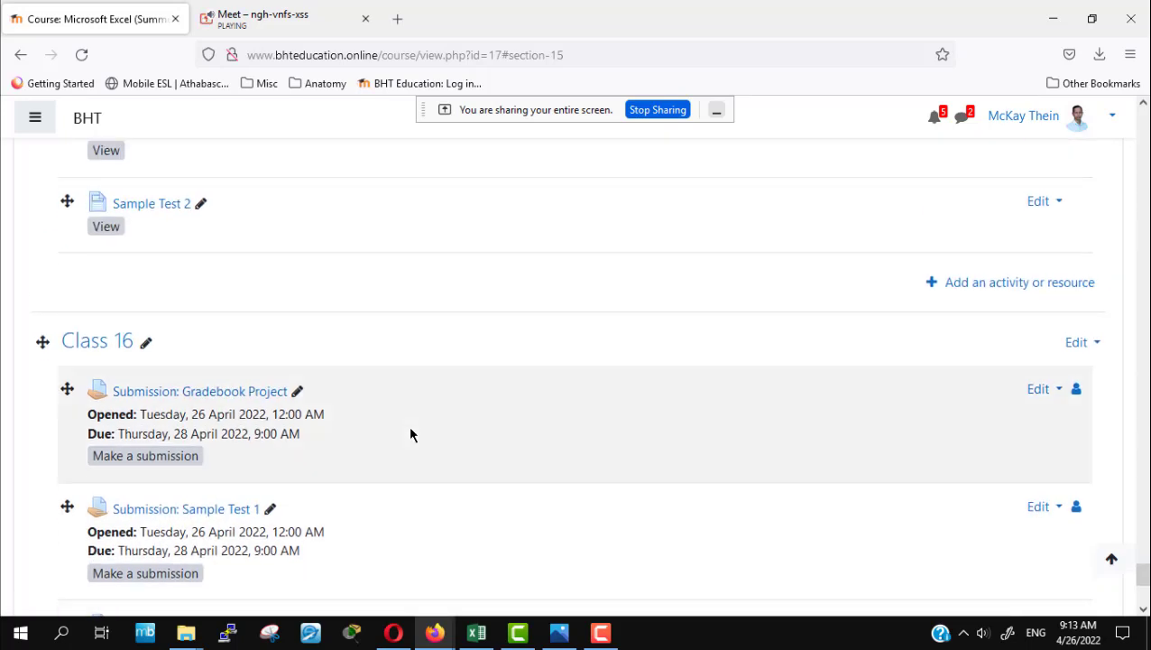
scroll(409, 425, up, 1)
scroll(409, 425, up, 3)
scroll(409, 425, up, 1)
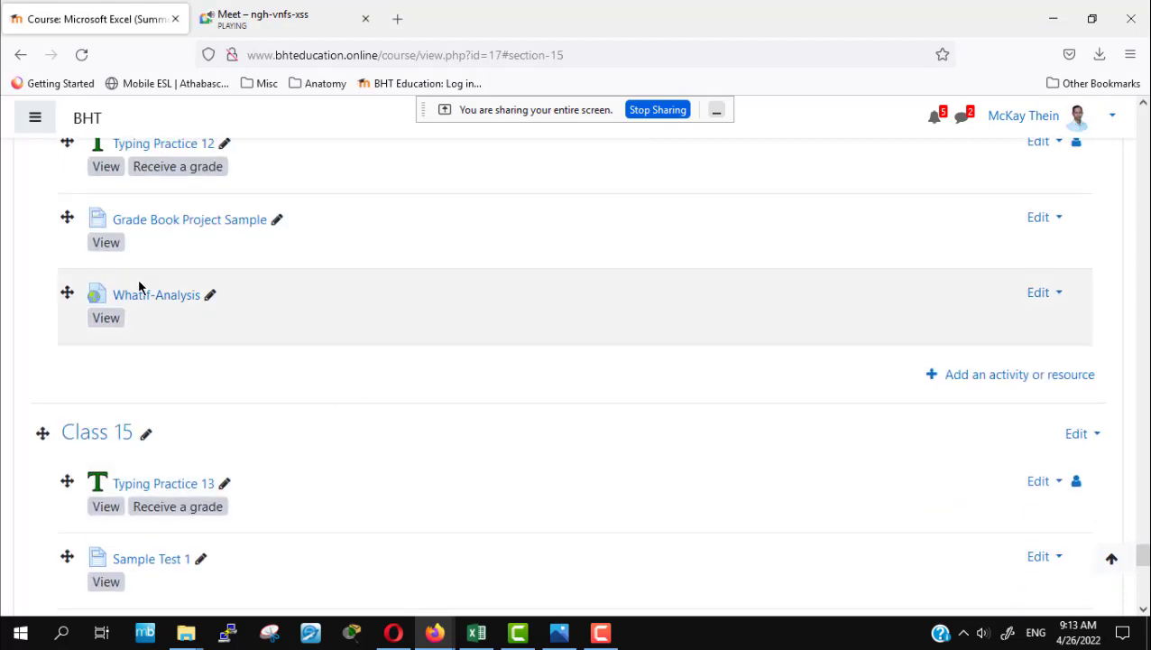
Open the WhatIf-Analysis resource in a new tab and follow its gcfglobal.org link to the lesson
right_click(142, 301)
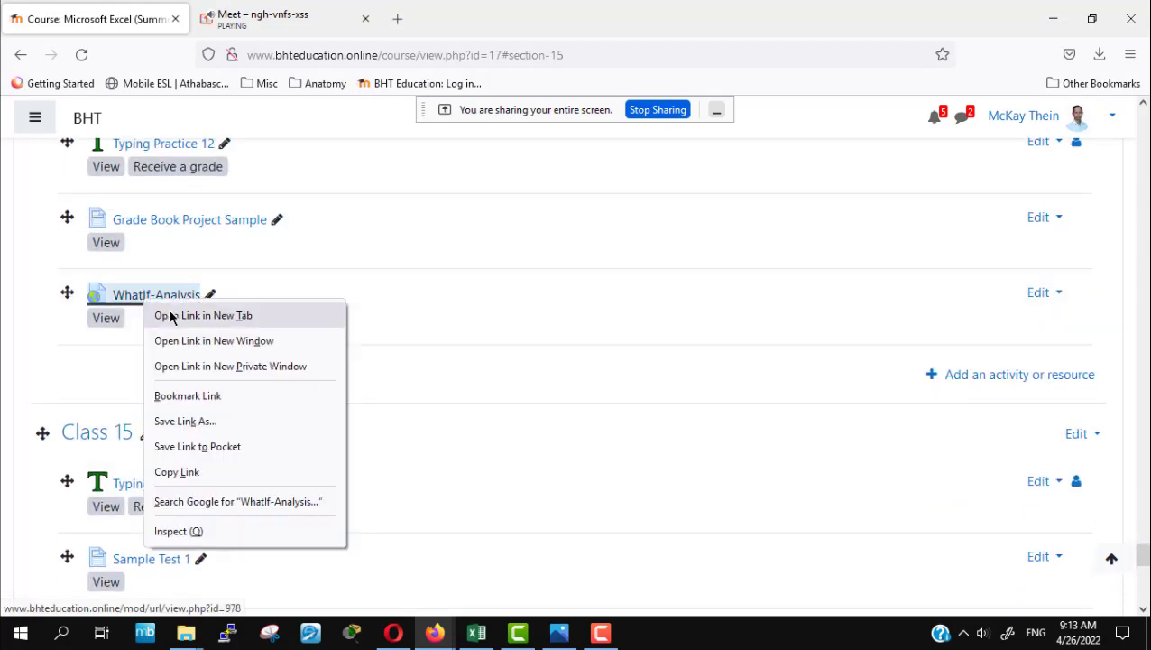
click(180, 315)
click(284, 20)
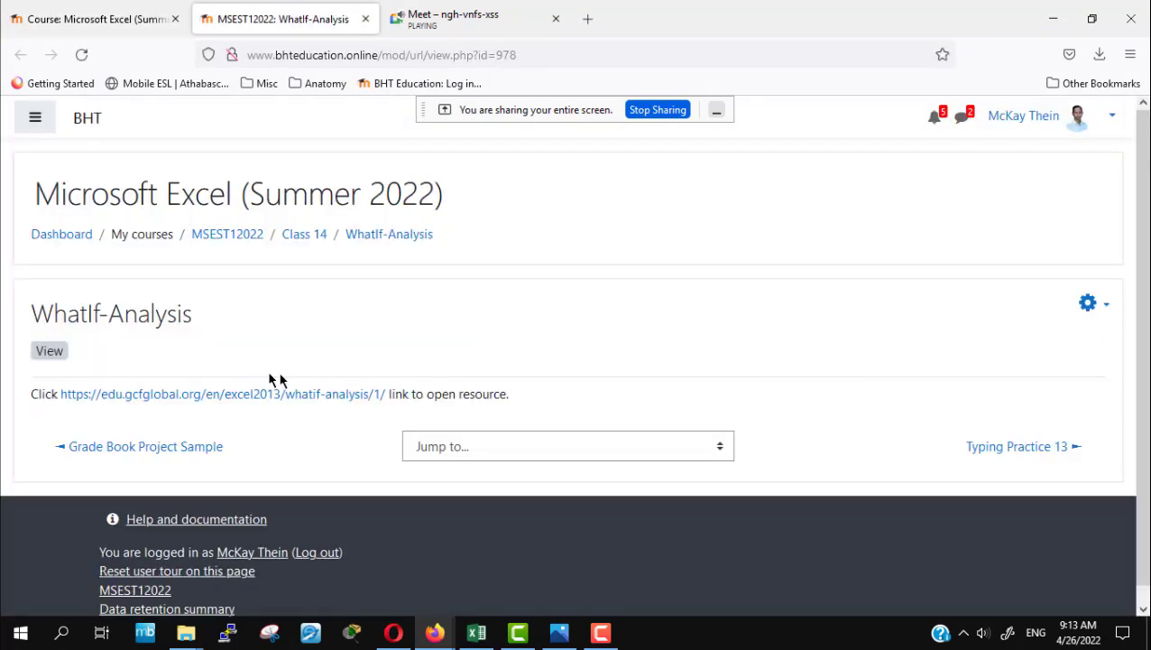
click(267, 392)
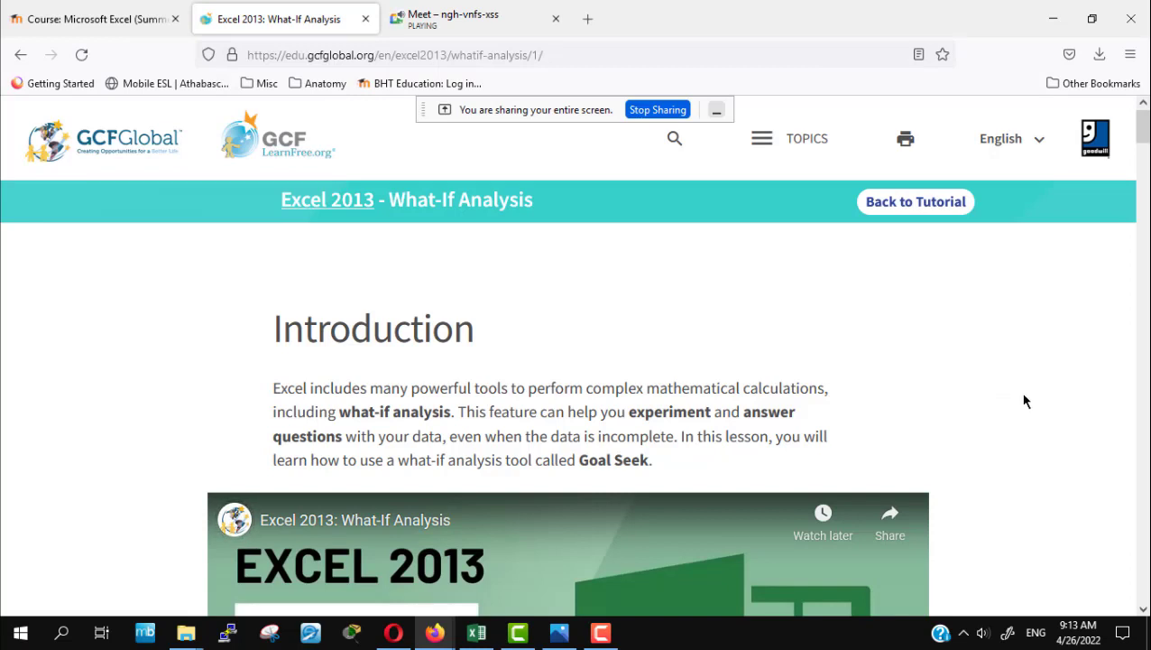
scroll(1011, 367, down, 2)
scroll(1012, 367, down, 4)
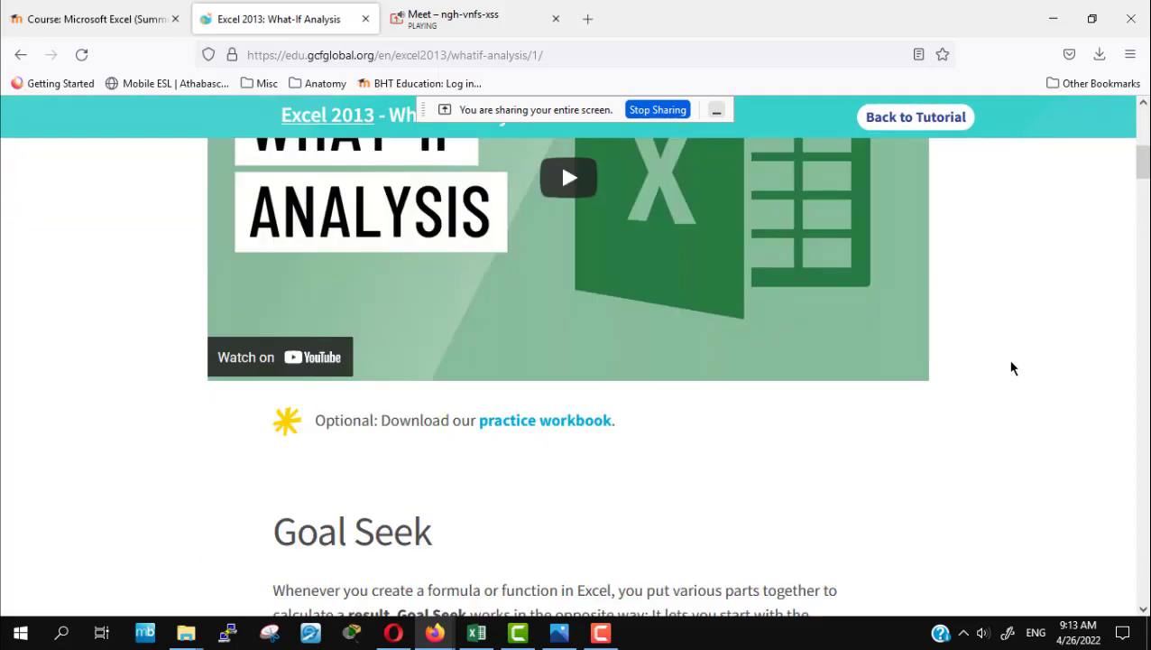
scroll(1011, 367, up, 1)
scroll(1012, 368, up, 2)
scroll(1011, 368, up, 3)
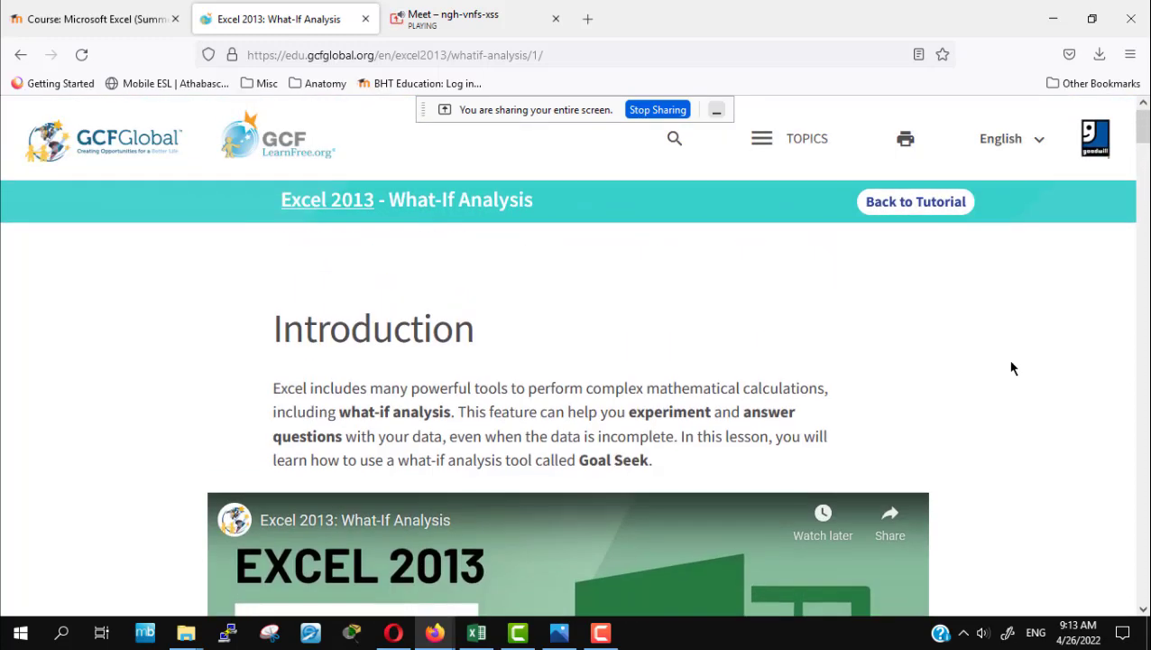
scroll(1012, 368, down, 1)
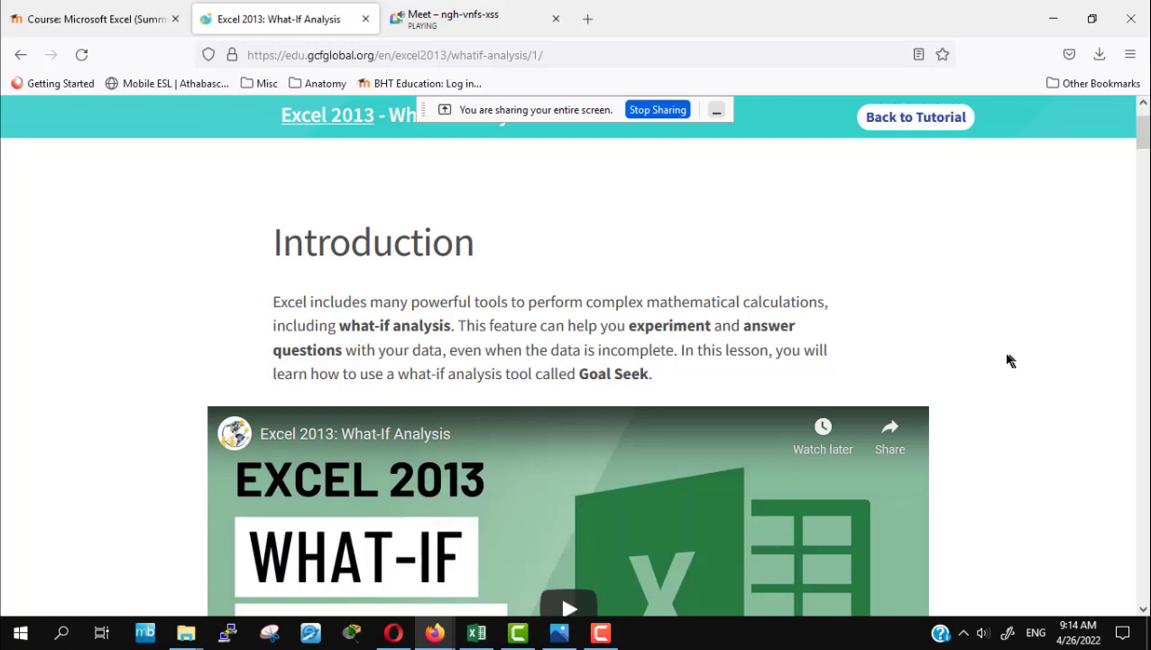
scroll(761, 318, down, 2)
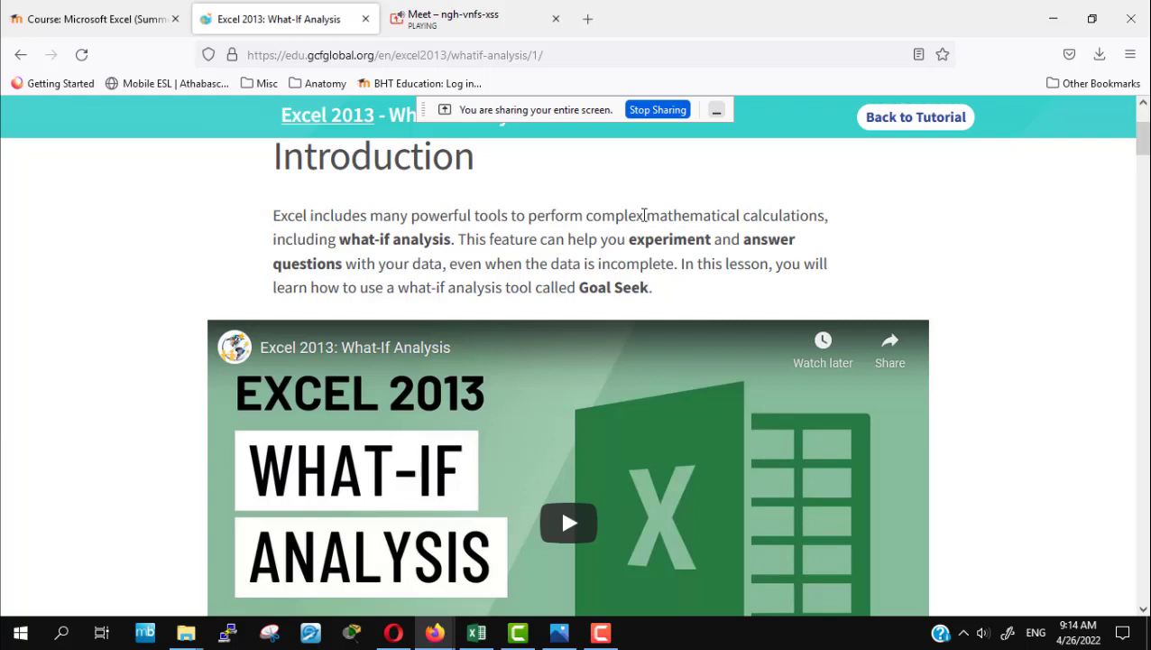
Highlight the intro phrases 'complex mathematical calculations', 'what-if analysis', 'experiment' and 'answer questions'
drag(645, 215, 823, 216)
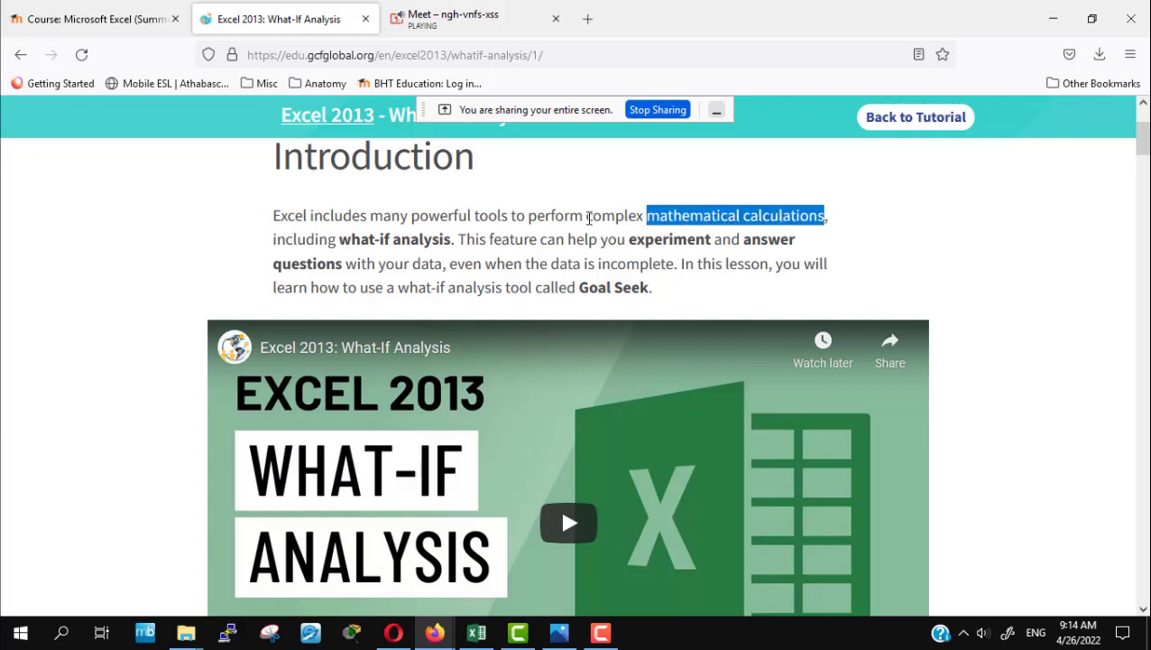
drag(588, 216, 824, 217)
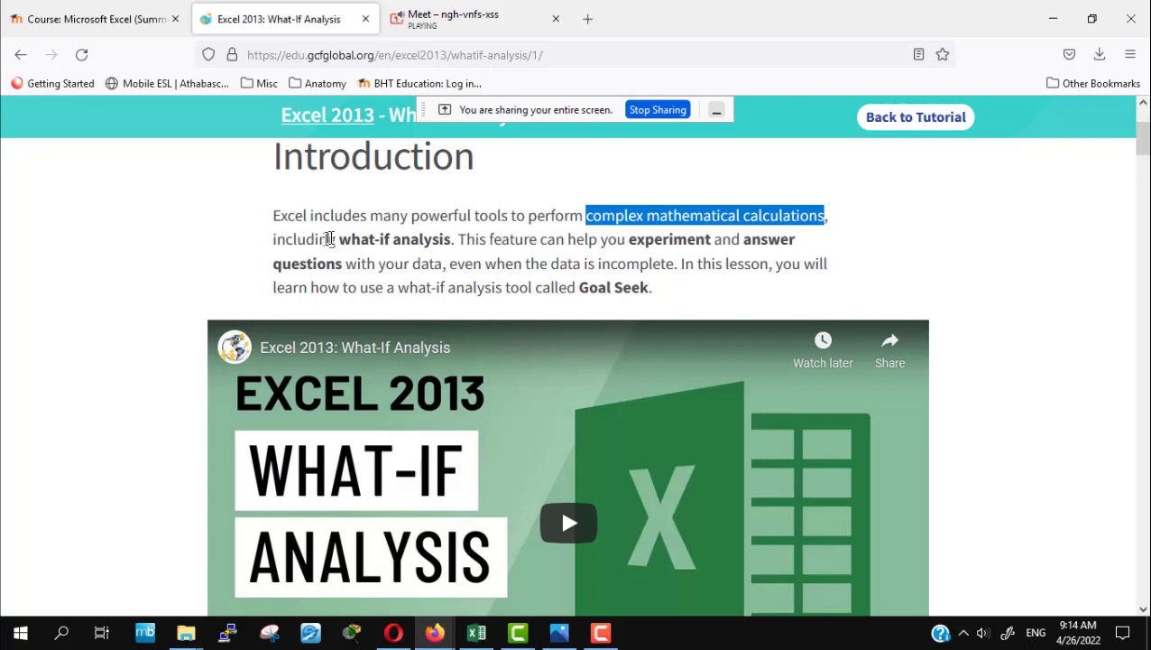
drag(340, 239, 452, 242)
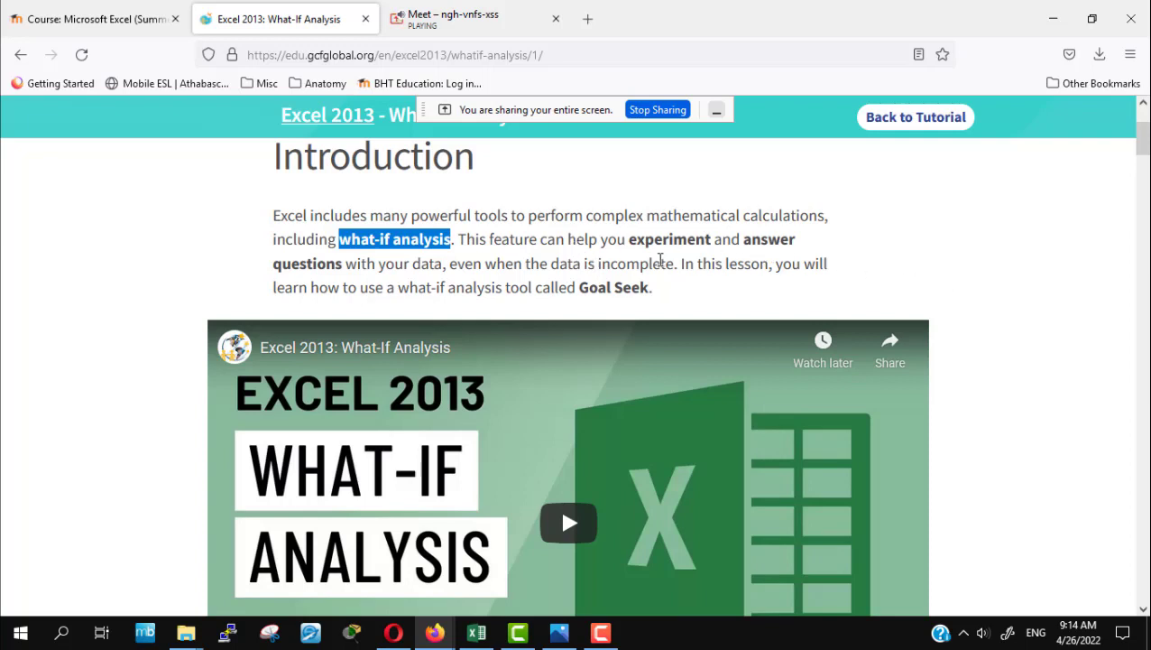
drag(629, 239, 710, 233)
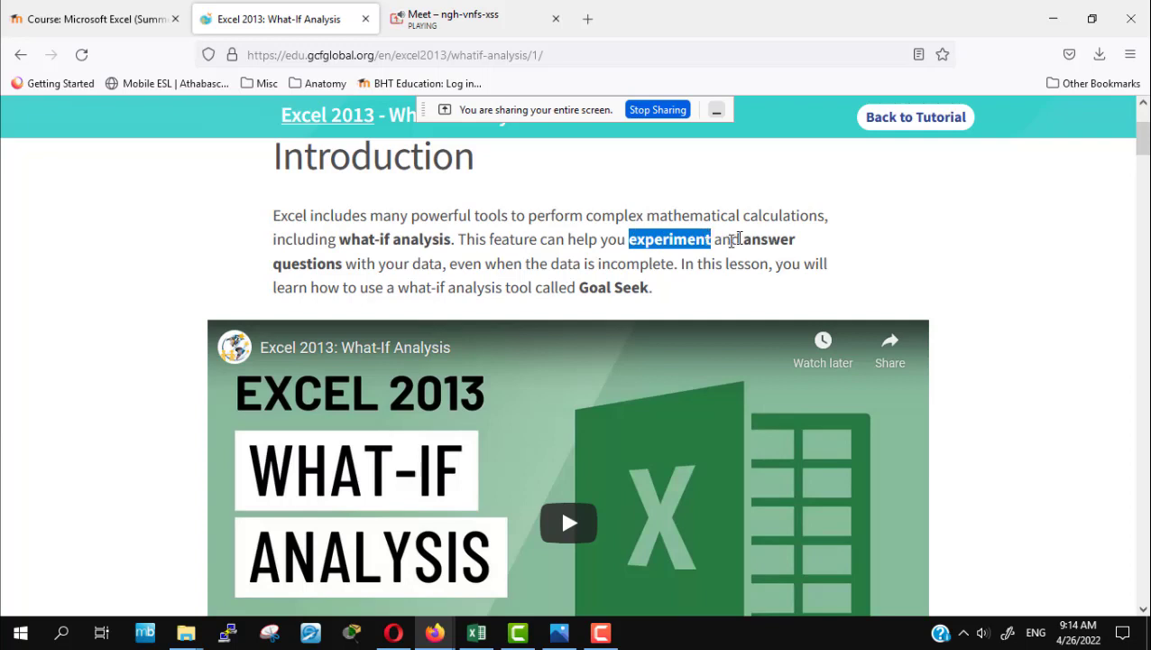
drag(740, 238, 347, 265)
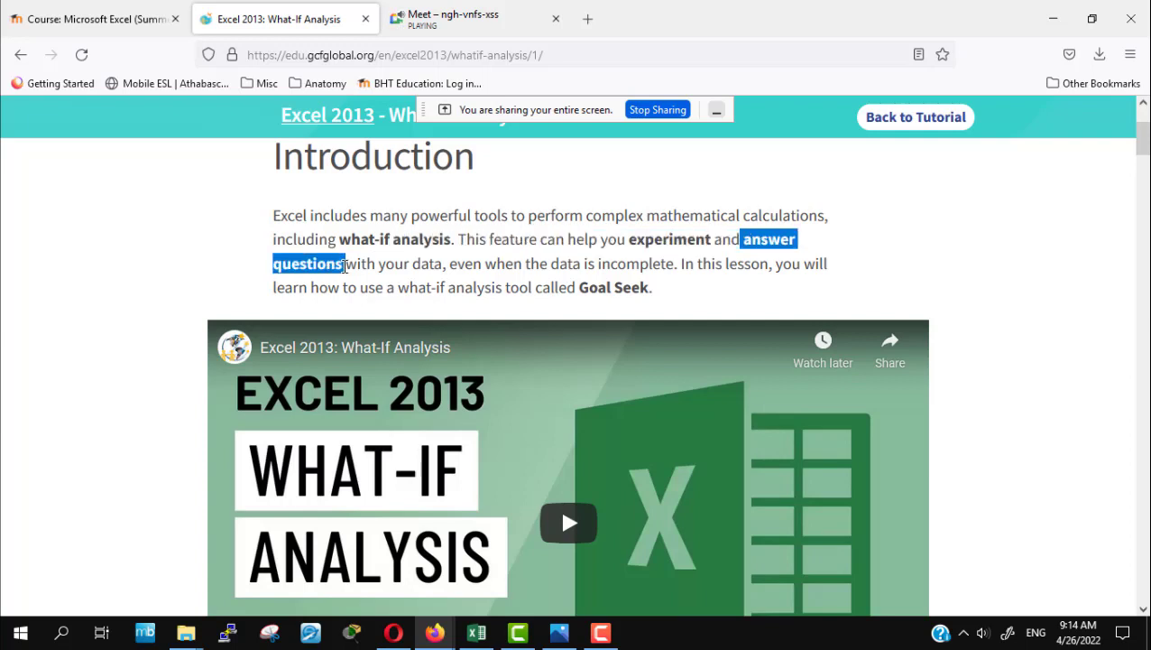
click(939, 273)
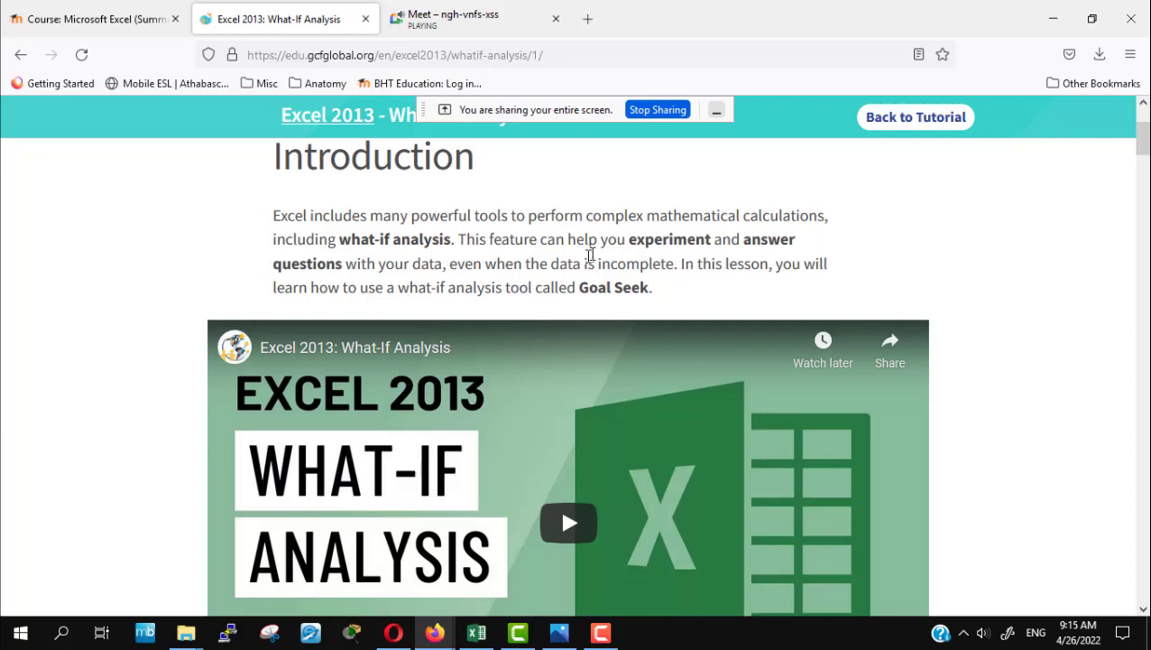
Highlight 'data is incomplete' and the Goal Seek tool mention, then scroll down to the Goal Seek heading
drag(551, 263, 675, 264)
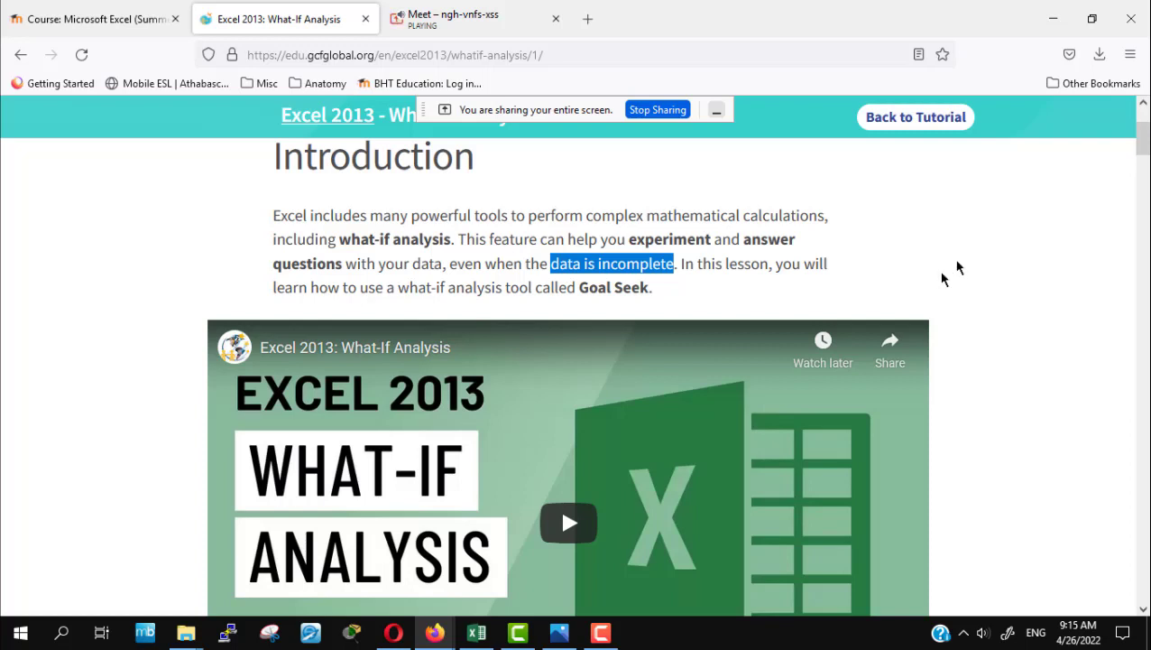
click(745, 301)
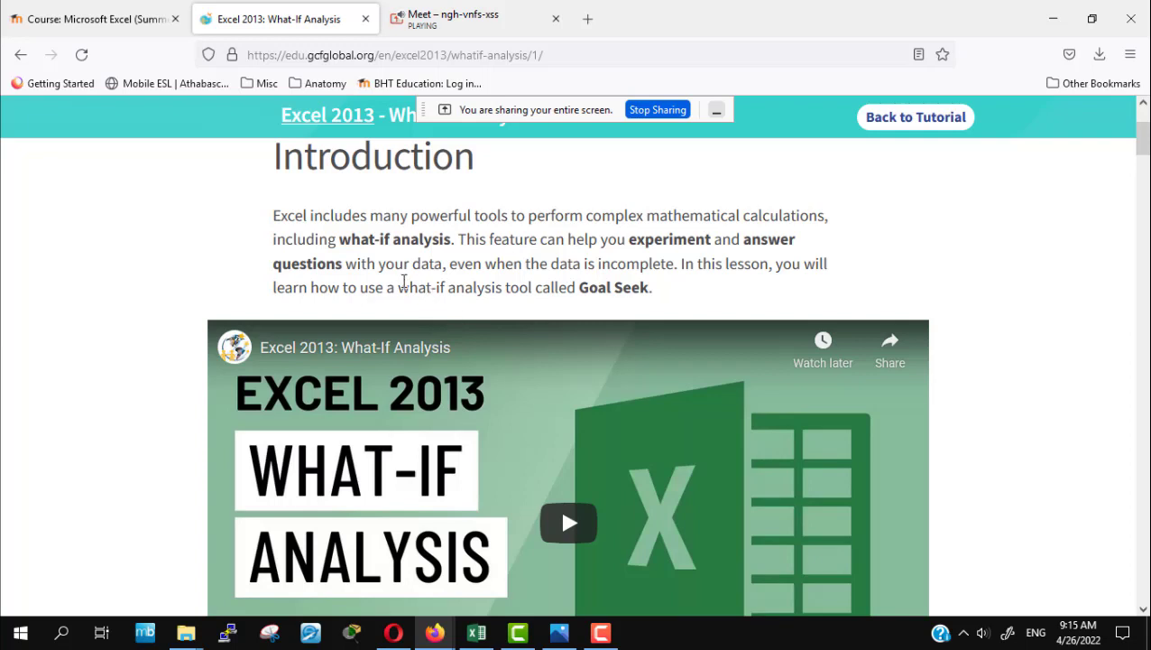
drag(398, 287, 659, 307)
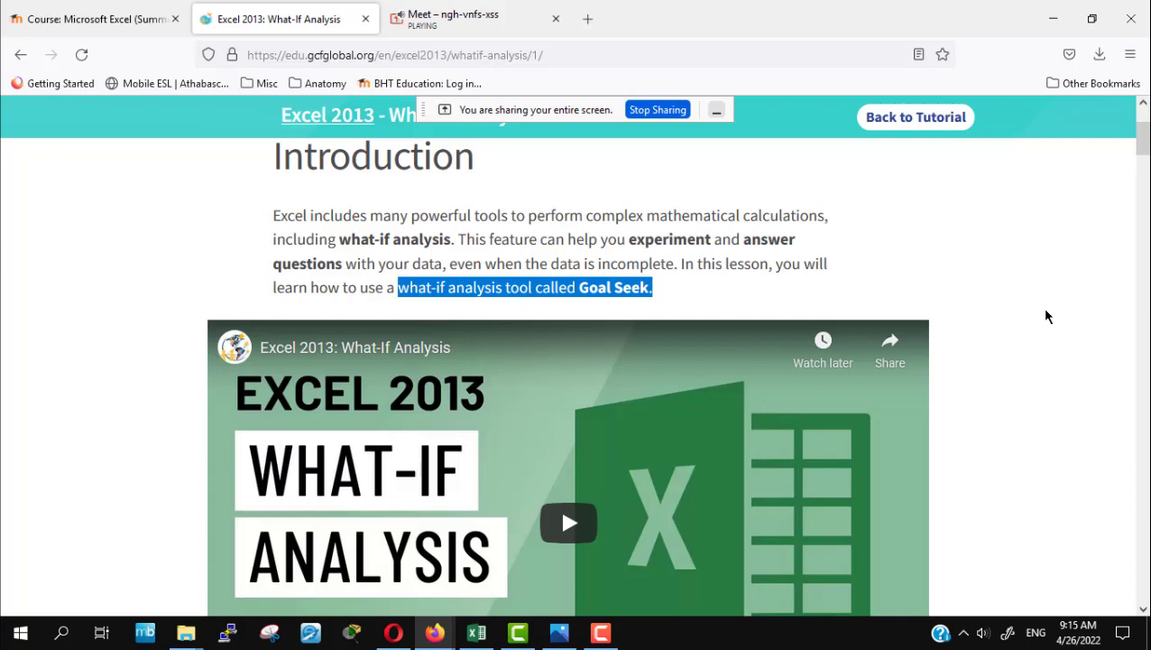
click(1047, 363)
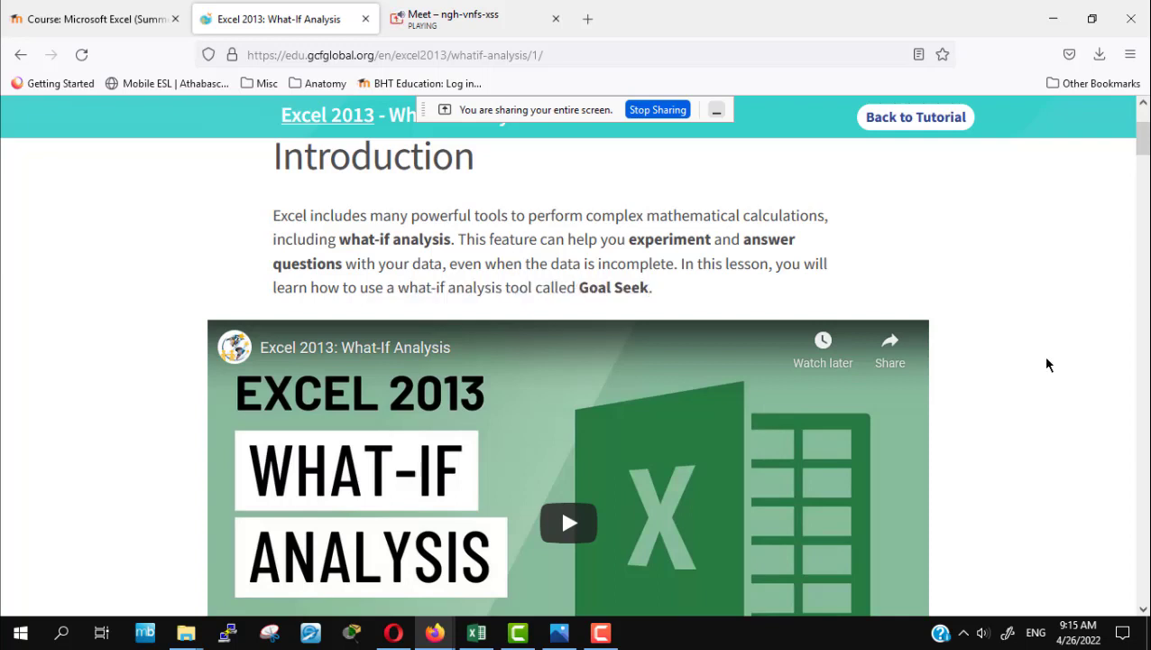
scroll(1047, 364, down, 3)
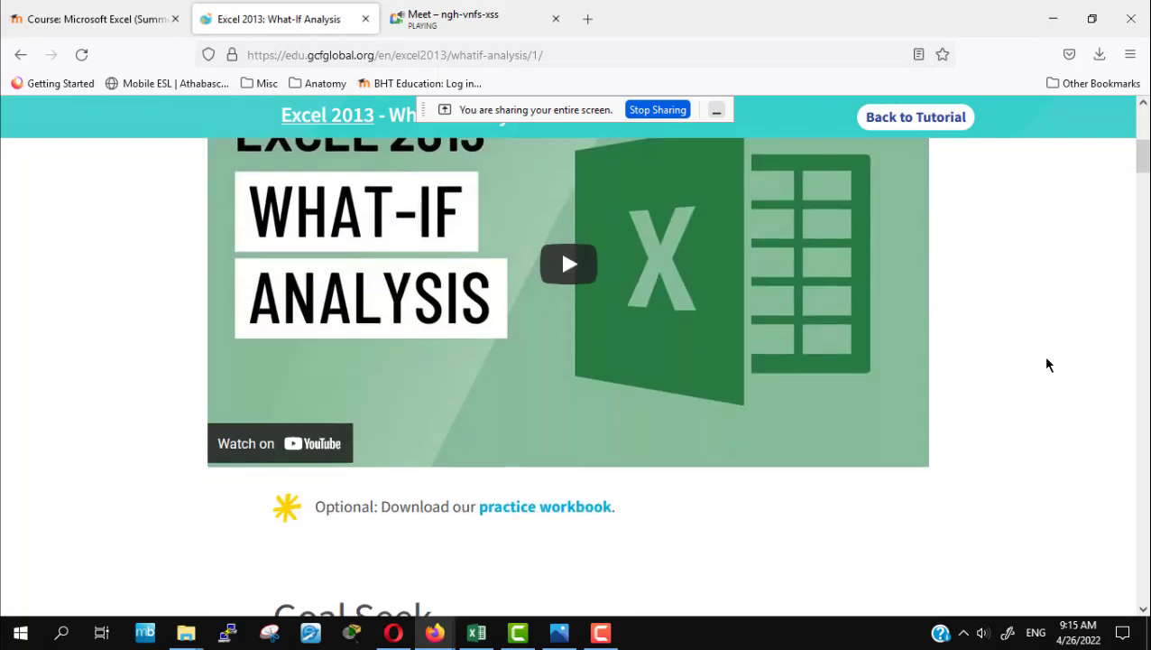
scroll(1047, 364, down, 3)
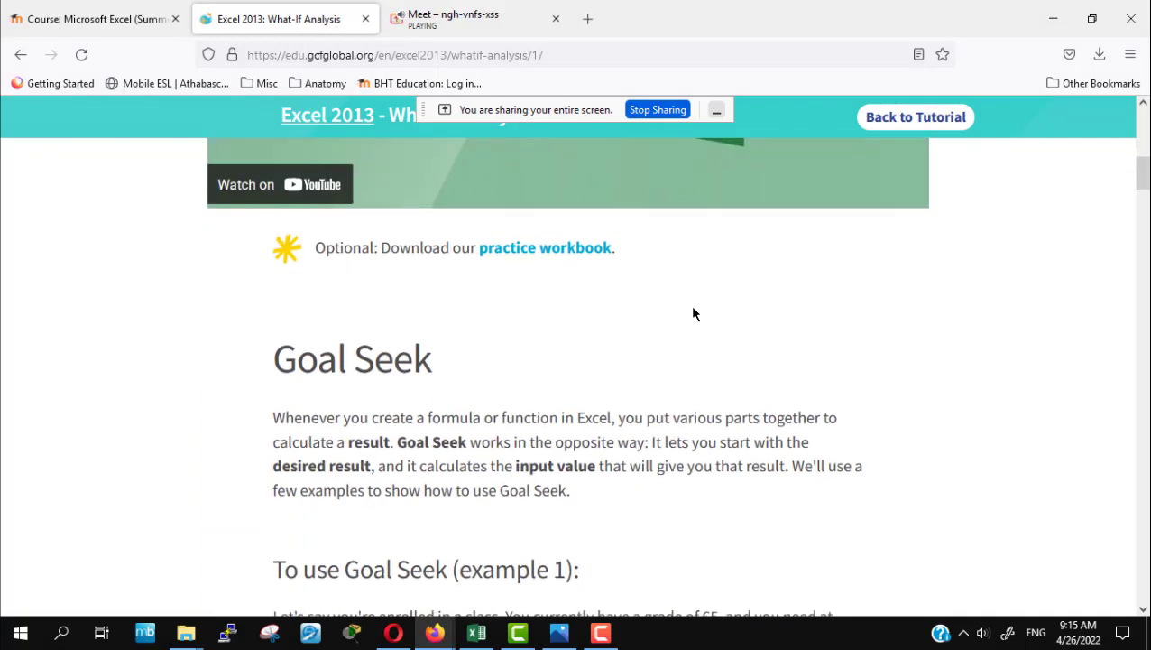
Download and open the Excel2013_WhatIf_Practice workbook with editing enabled, then return to the Goal Seek tutorial
click(546, 252)
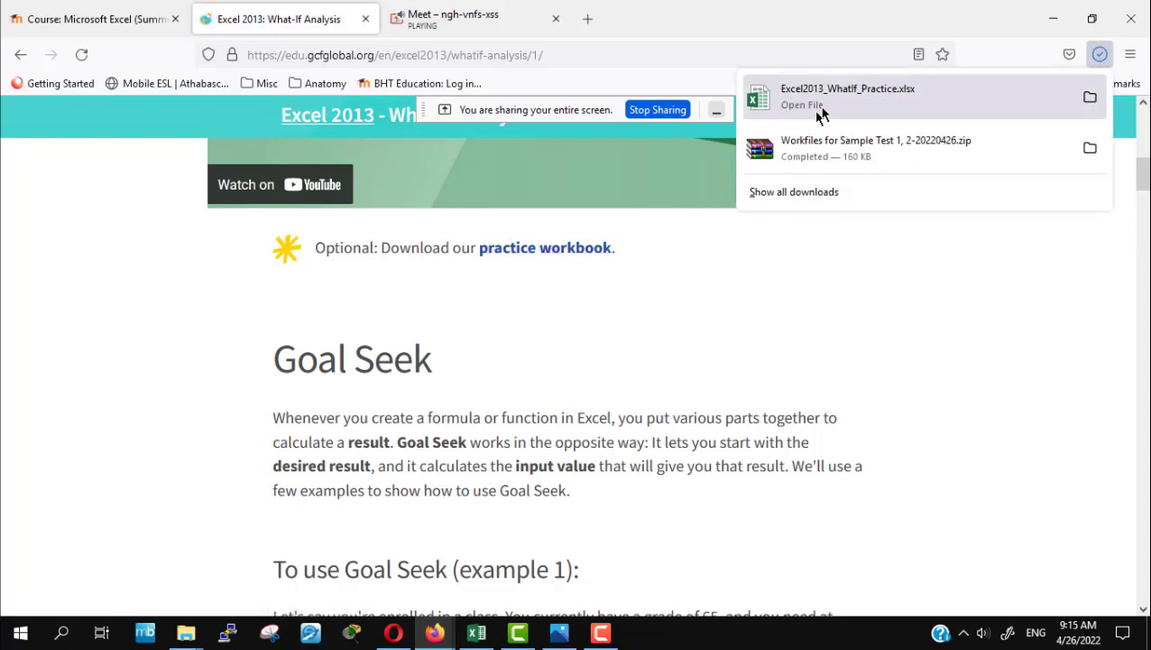
click(824, 112)
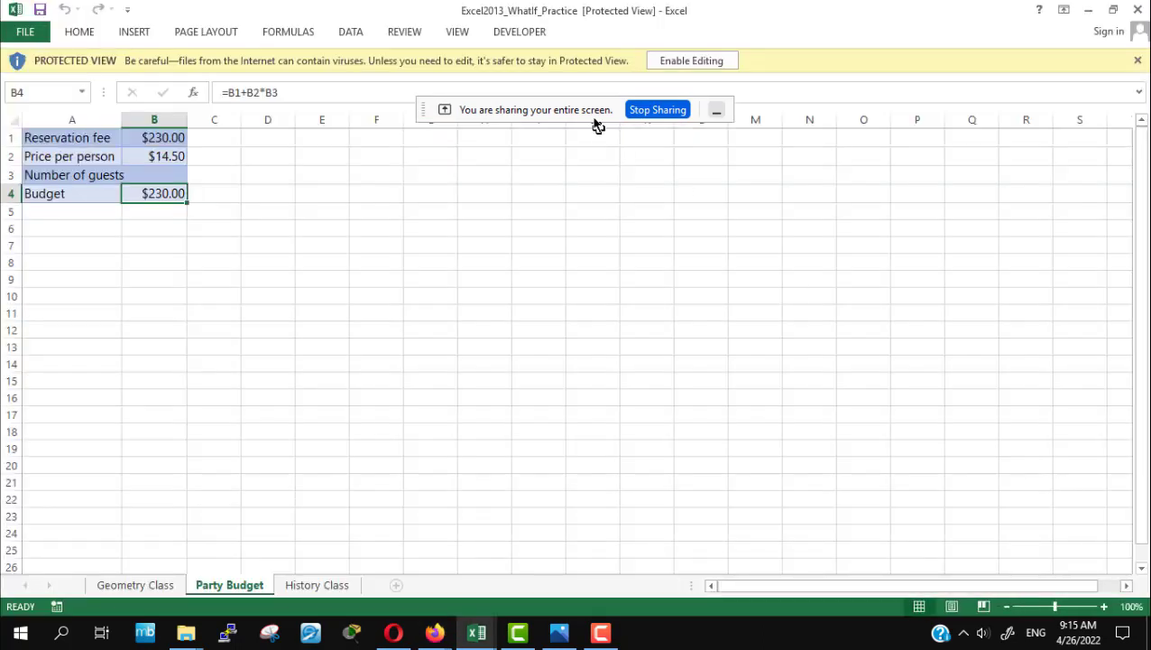
click(682, 61)
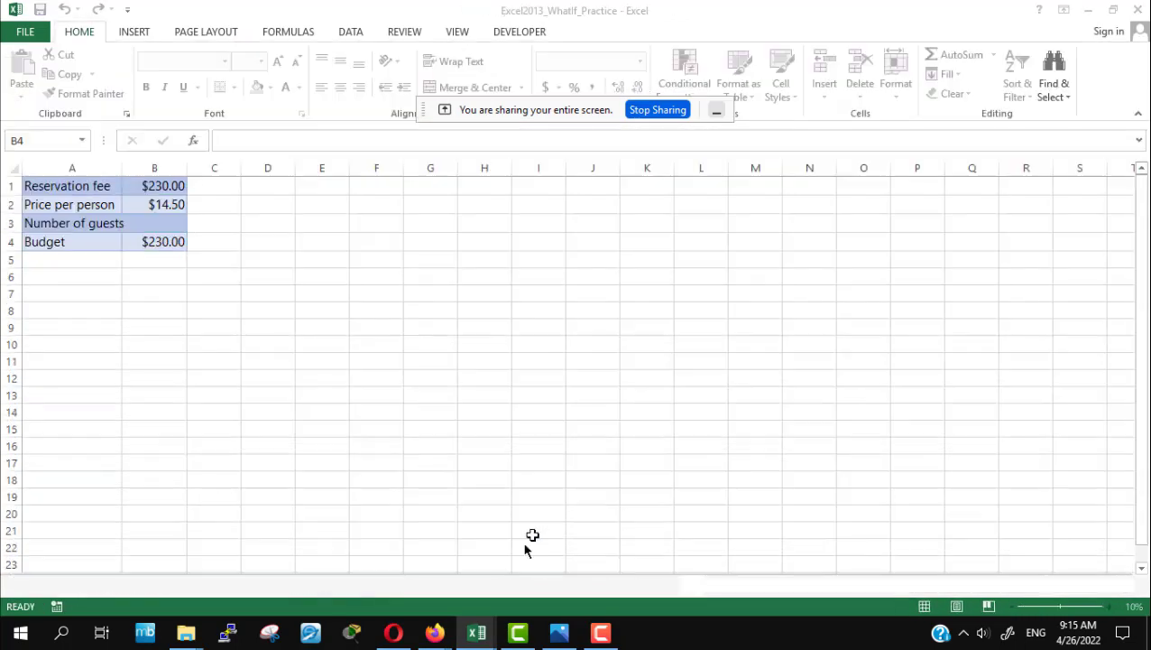
mouse_move(434, 633)
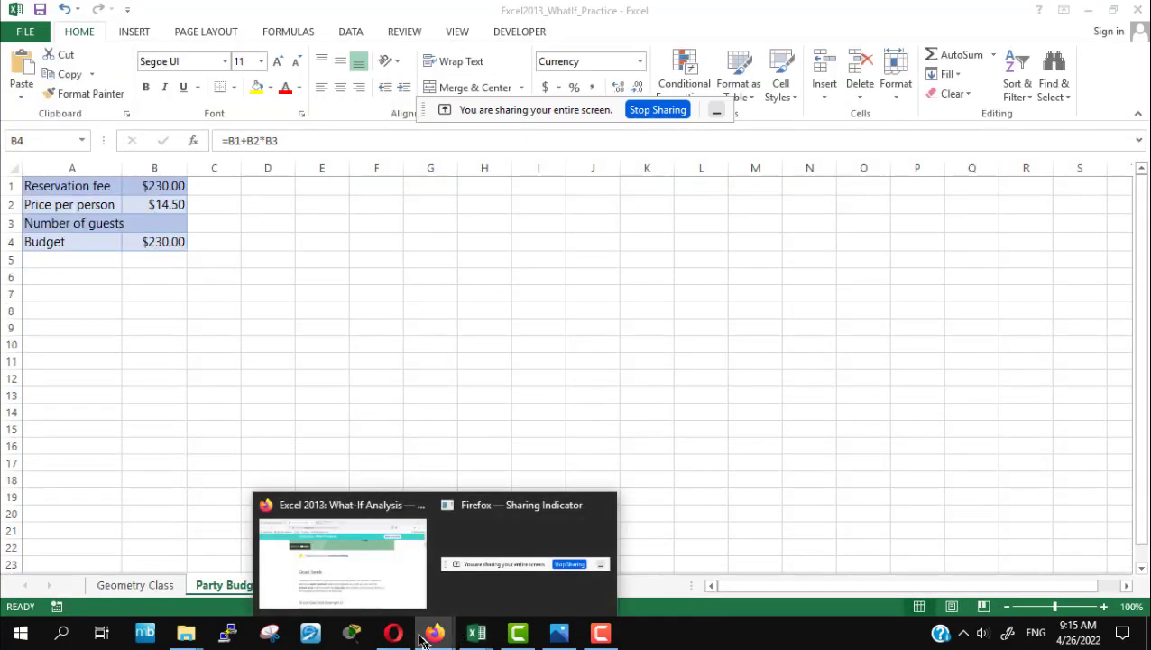
click(384, 569)
scroll(874, 434, down, 2)
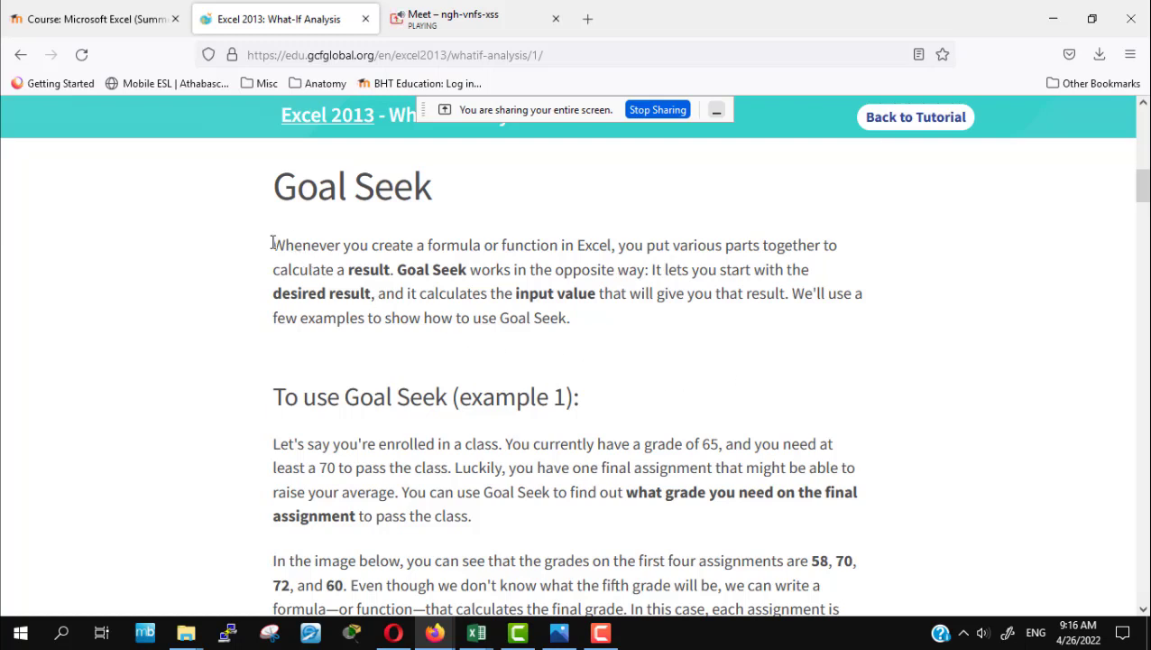
Highlight the Goal Seek paragraph and 'a formula or function in Excel', then scroll to example 1's =AVERAGE(B2:B6) image
drag(273, 244, 585, 314)
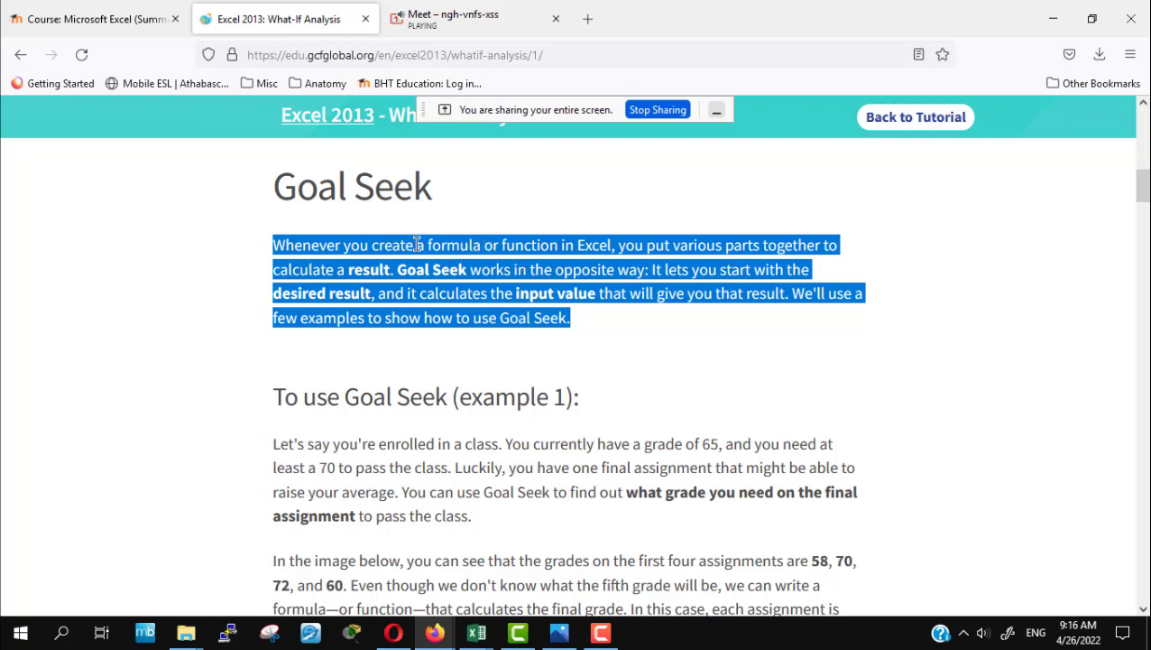
drag(417, 245, 615, 245)
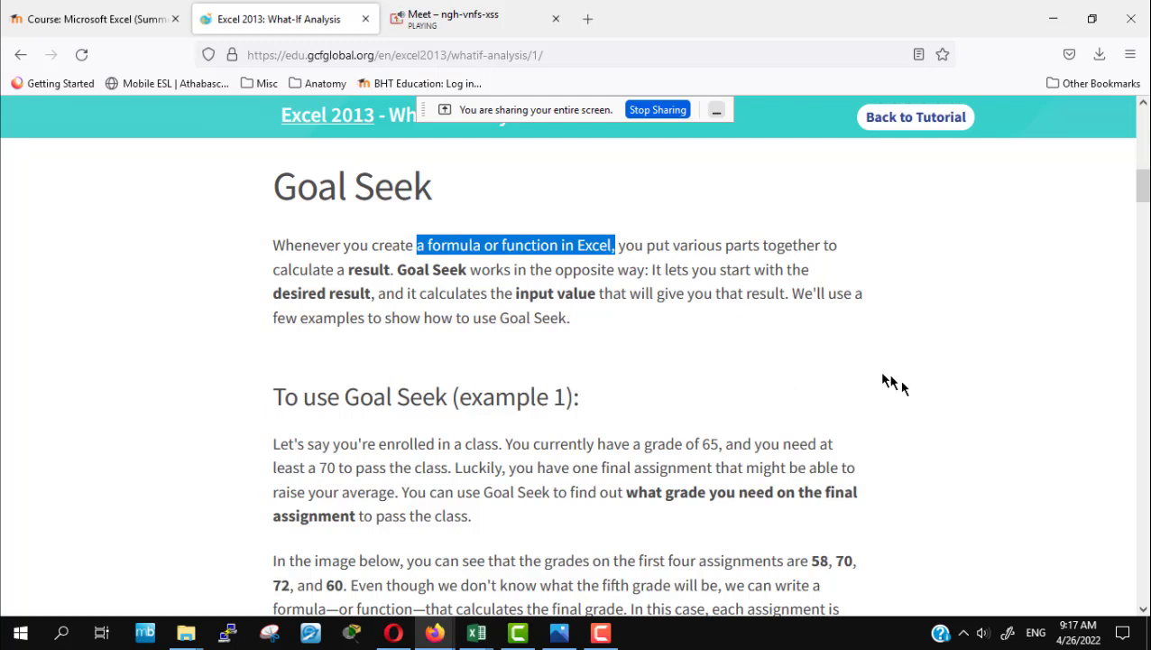
scroll(907, 390, down, 2)
scroll(907, 390, down, 2)
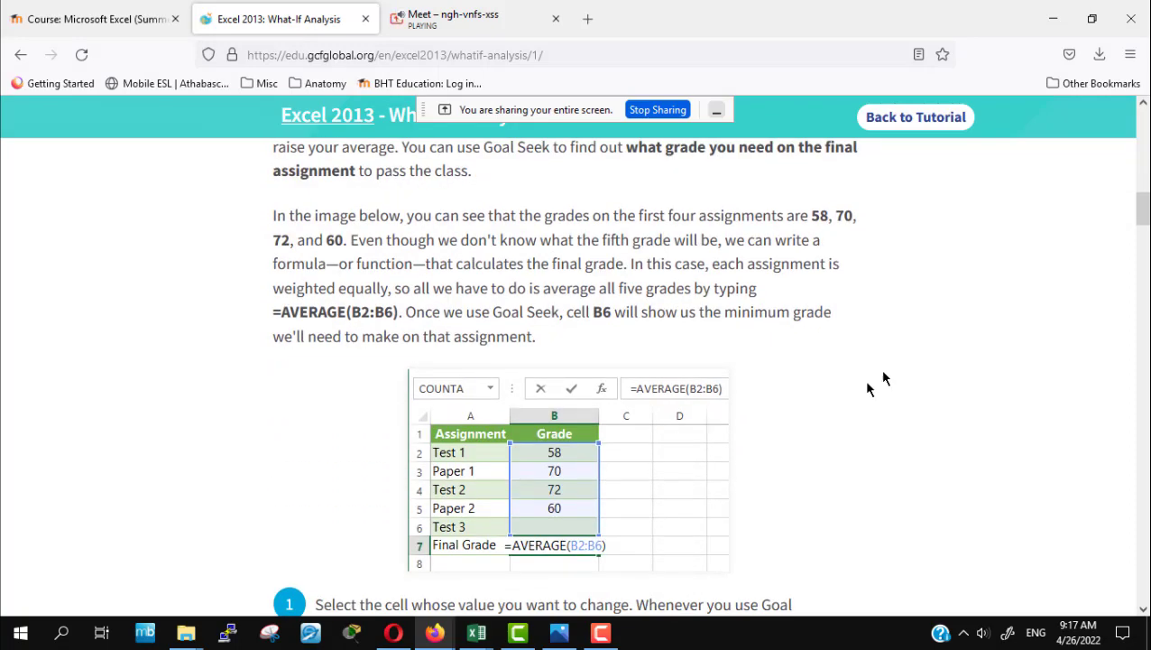
mouse_move(476, 633)
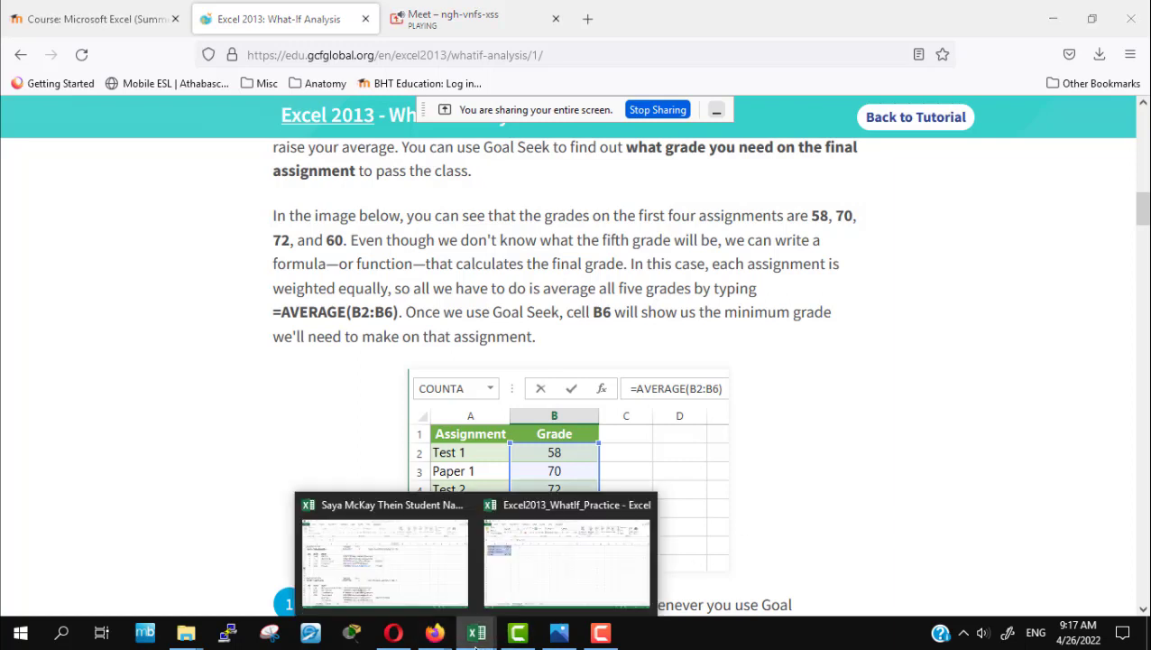
Bring the practice workbook forward and show the Geometry Class sheet, deselecting the table via cell B14
click(549, 567)
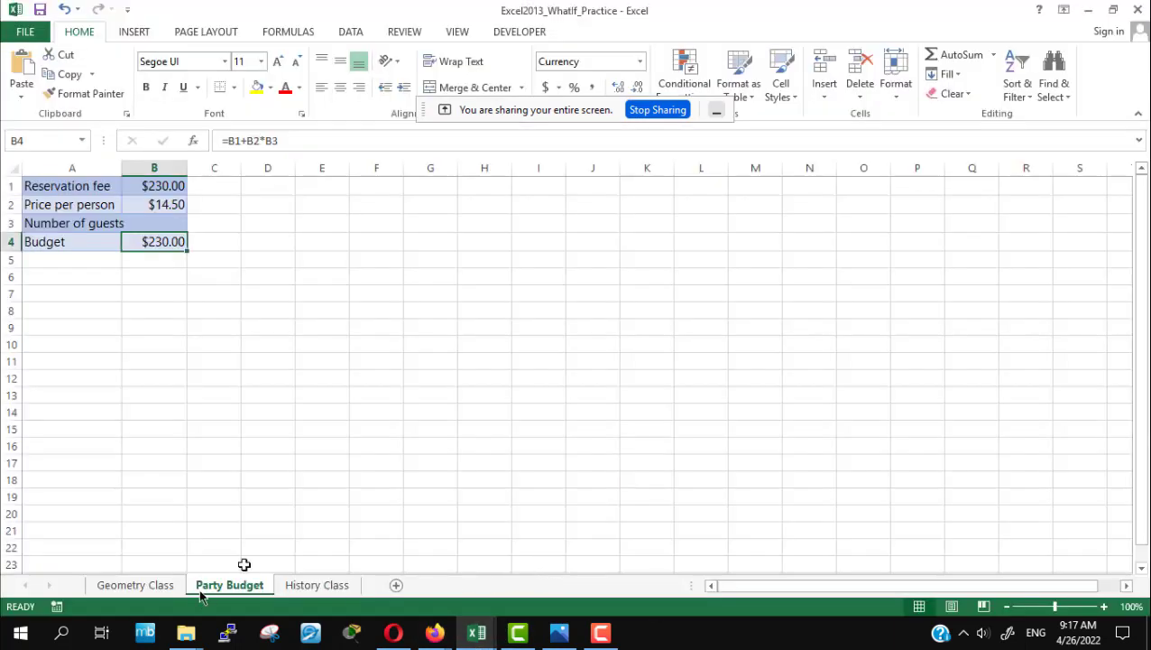
click(435, 635)
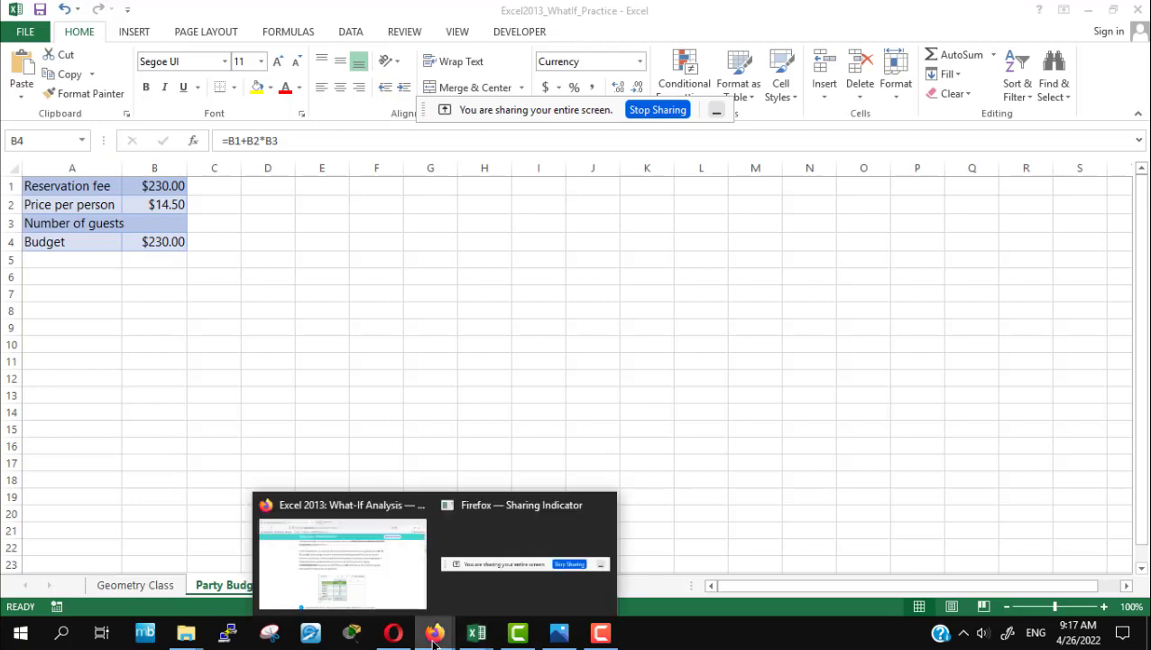
click(380, 602)
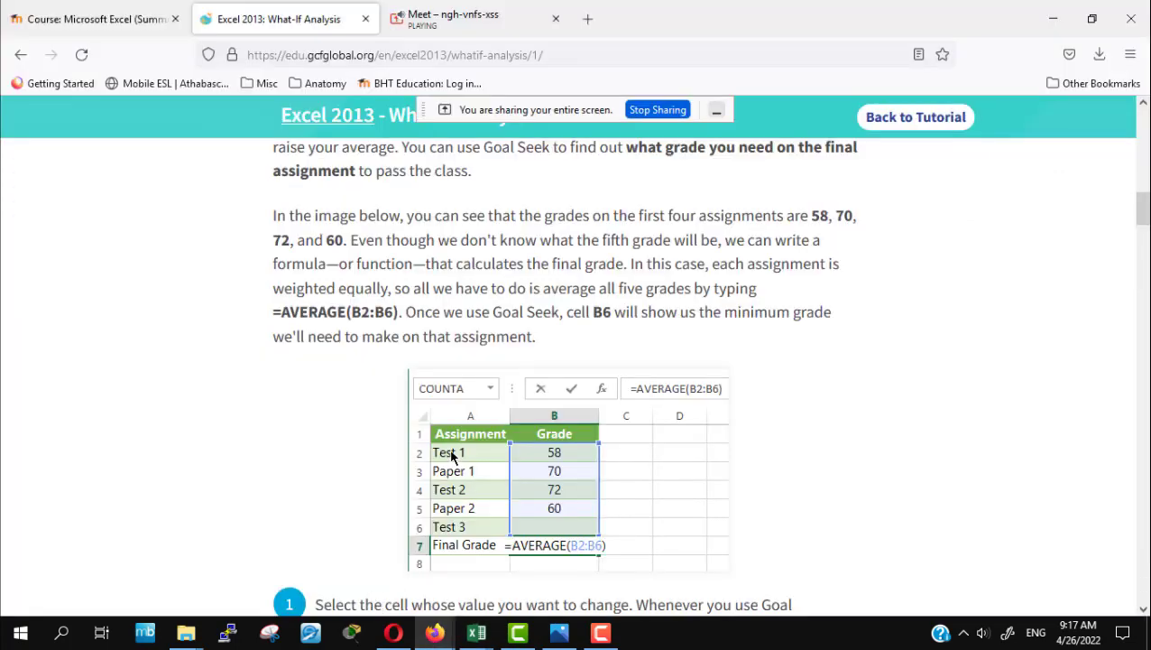
mouse_move(476, 632)
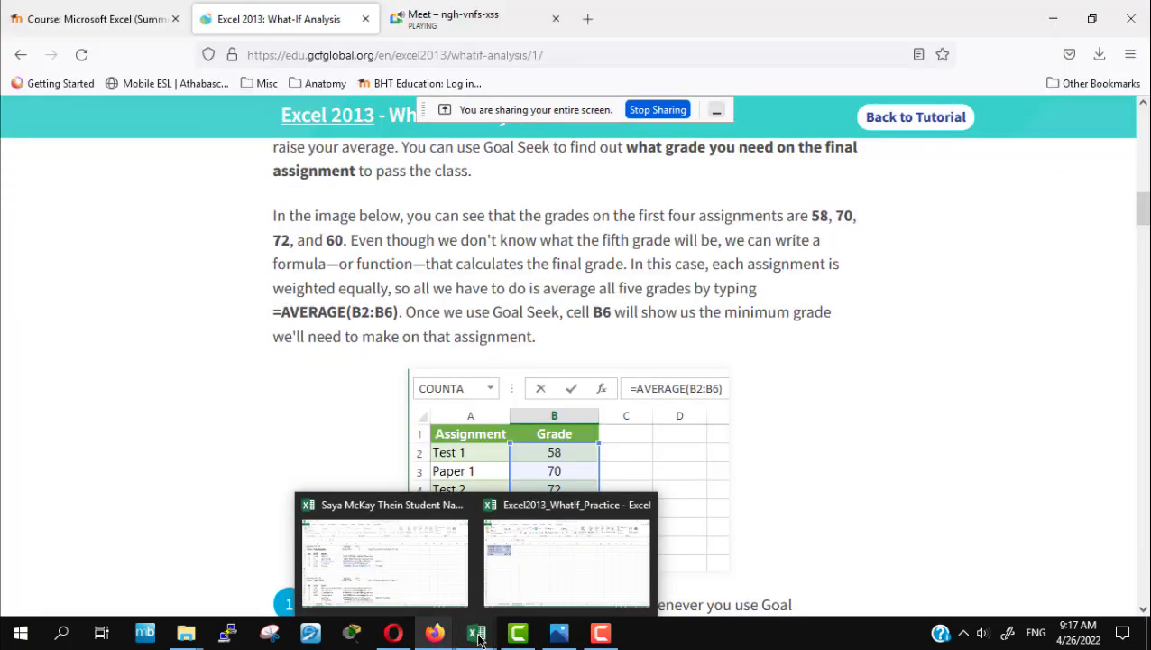
click(542, 555)
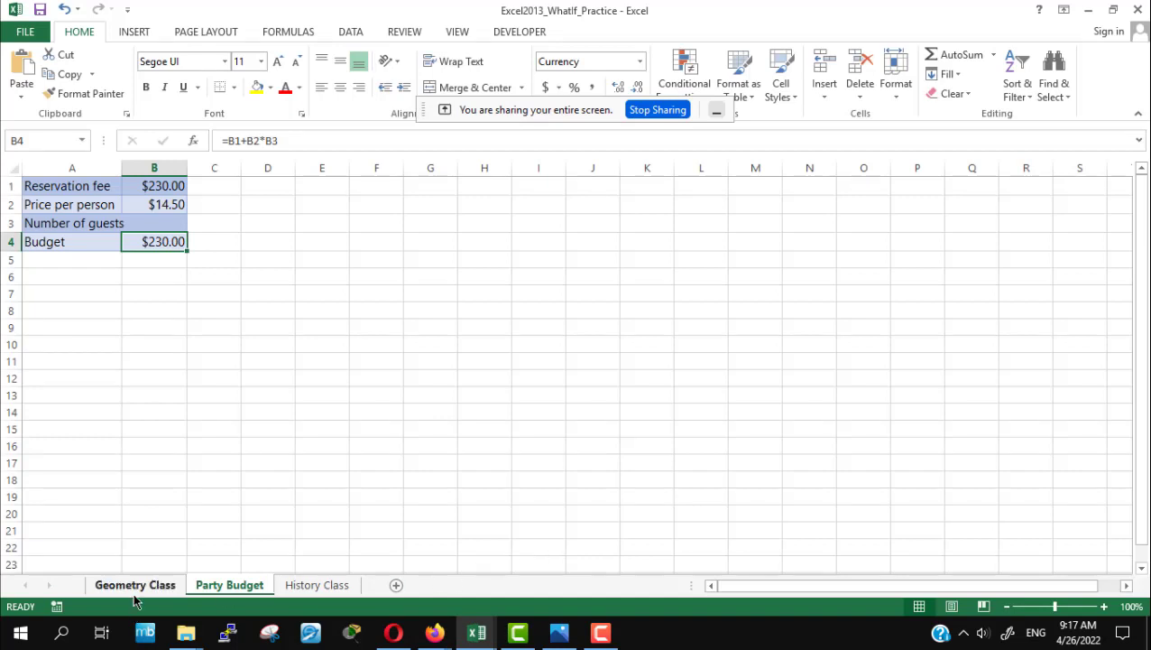
click(136, 585)
click(138, 424)
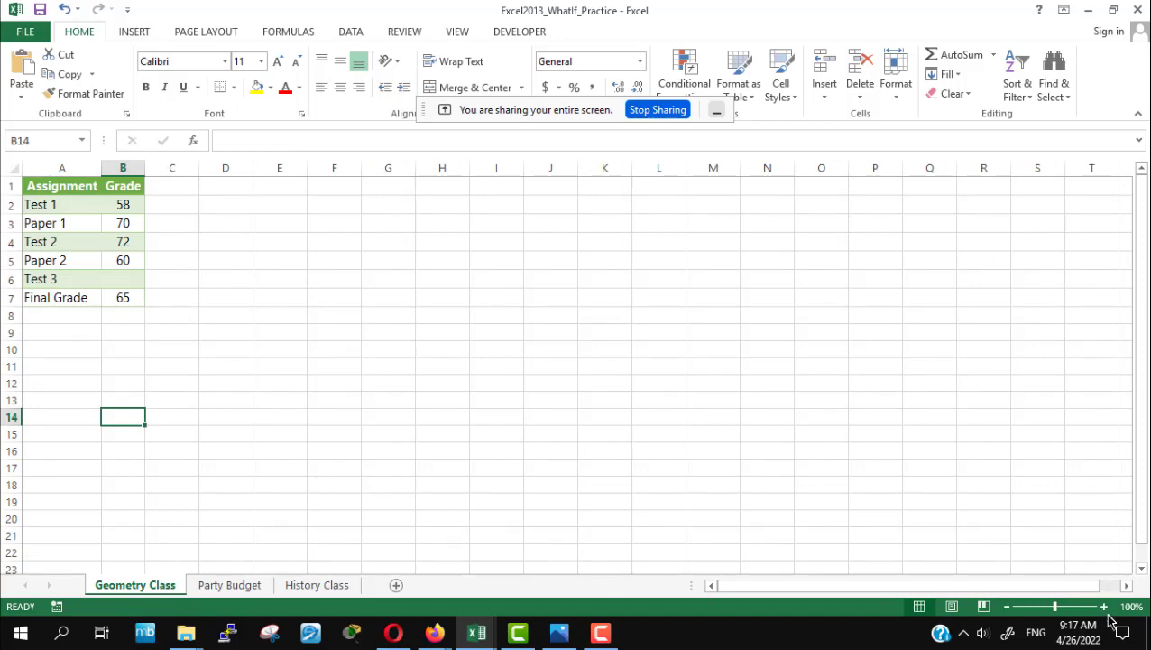
Zoom the Geometry Class sheet in five steps for easier reading
click(1103, 606)
click(1104, 606)
click(1104, 607)
click(1104, 606)
click(1103, 607)
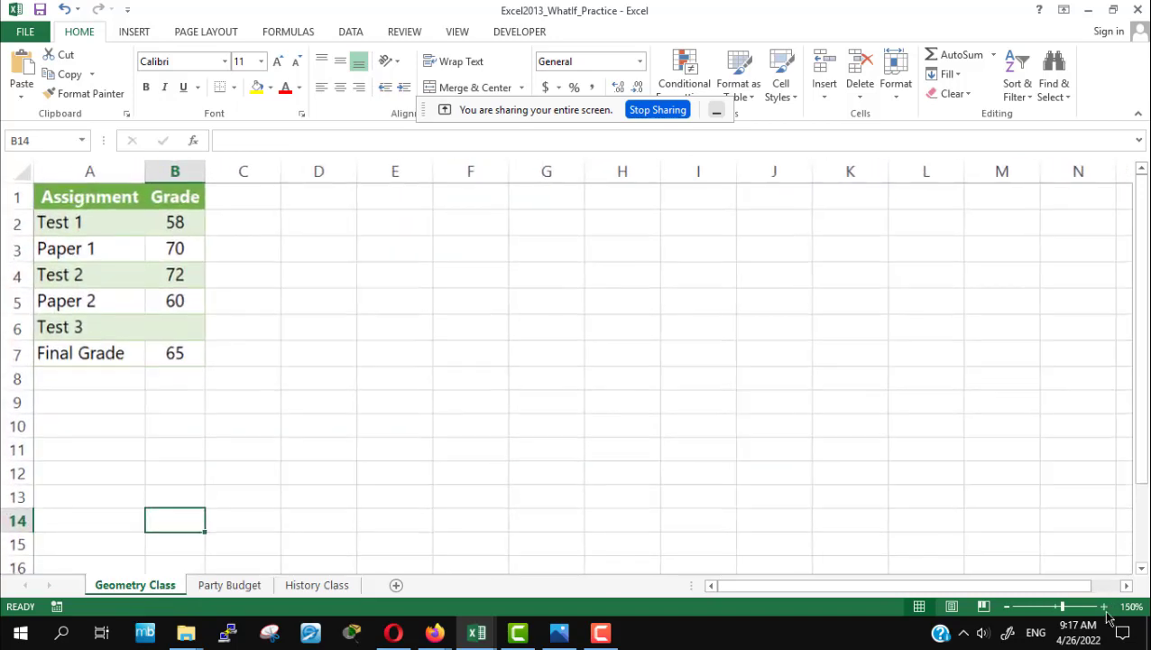
click(1103, 607)
click(1104, 607)
click(1103, 606)
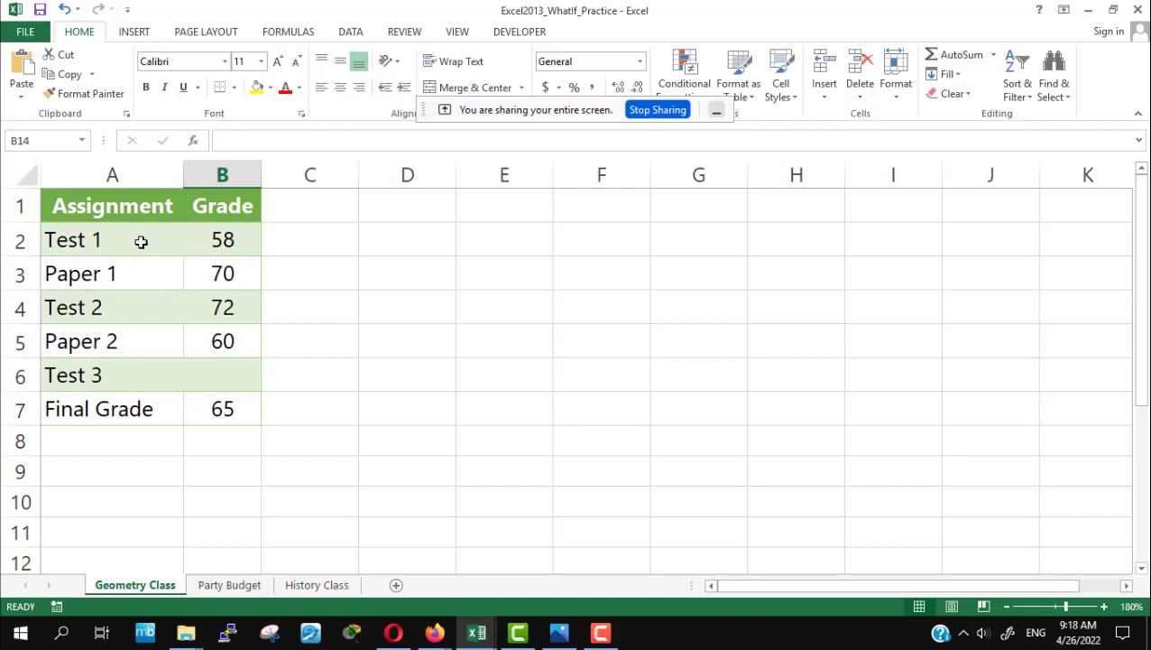
click(145, 240)
click(226, 234)
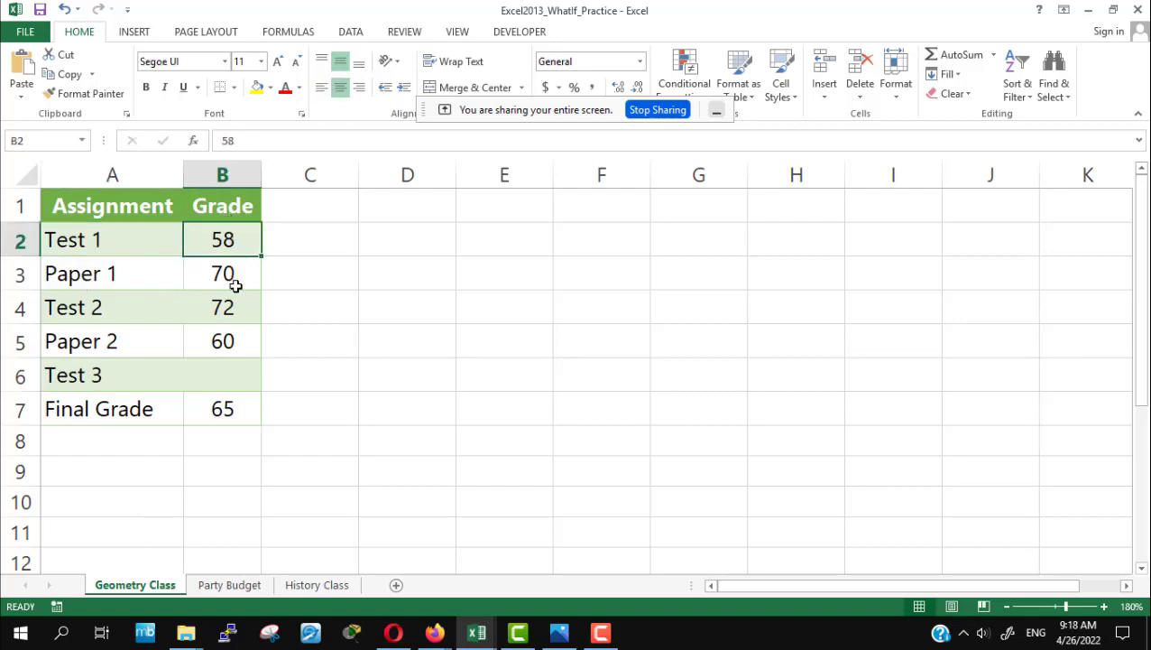
click(238, 280)
click(246, 307)
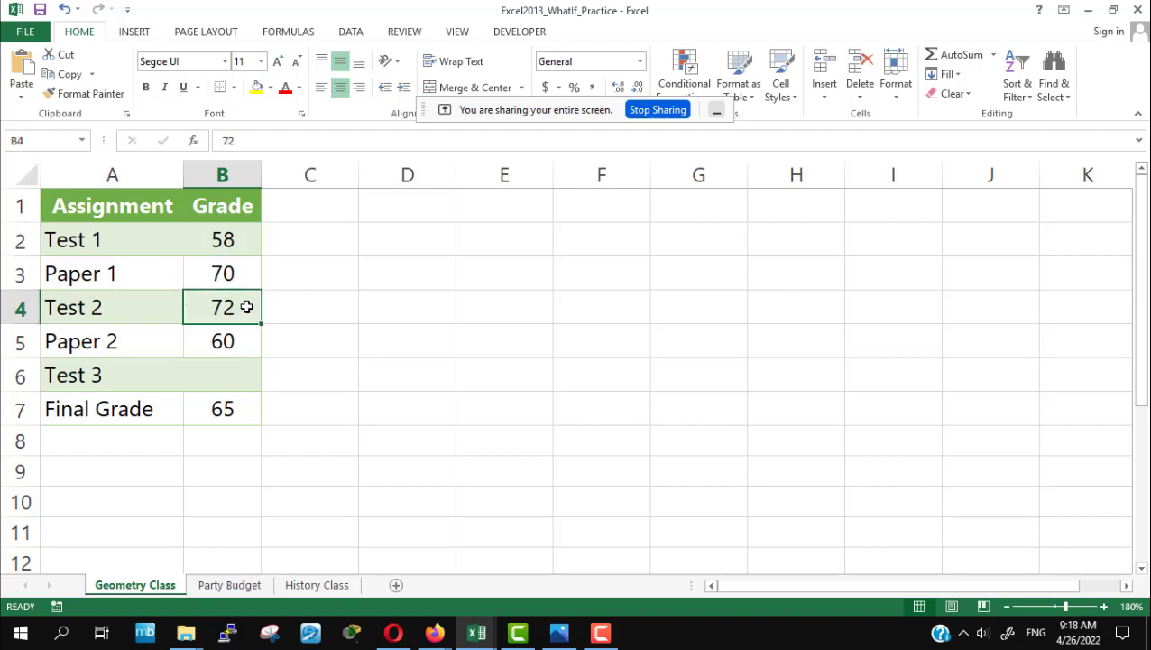
click(231, 348)
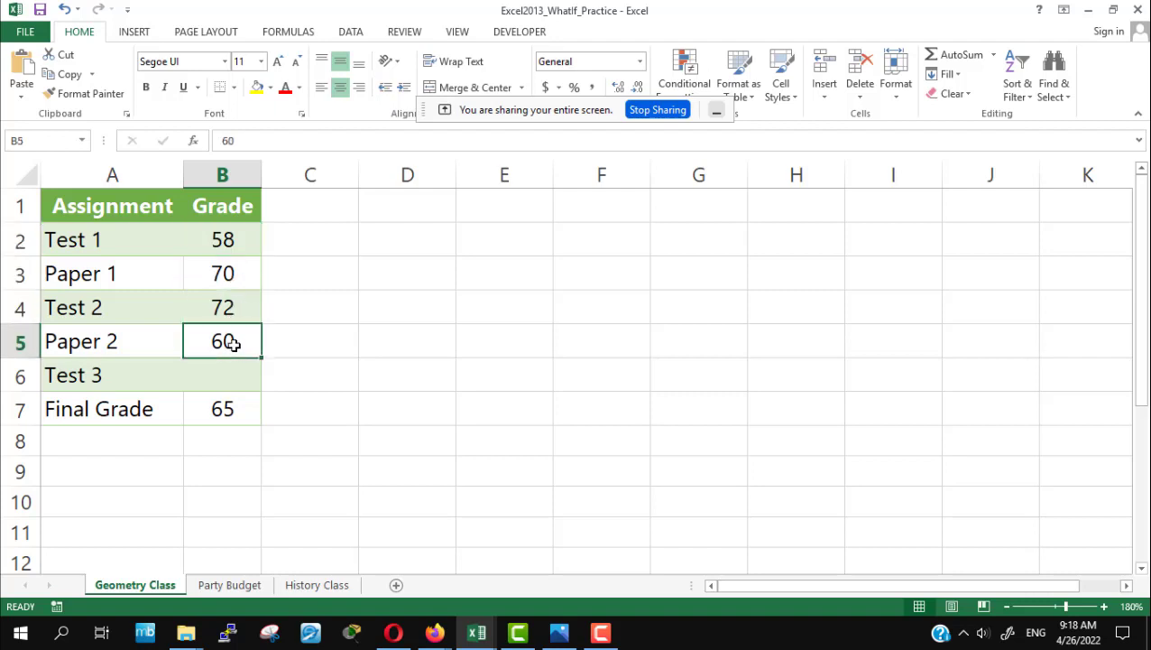
click(234, 376)
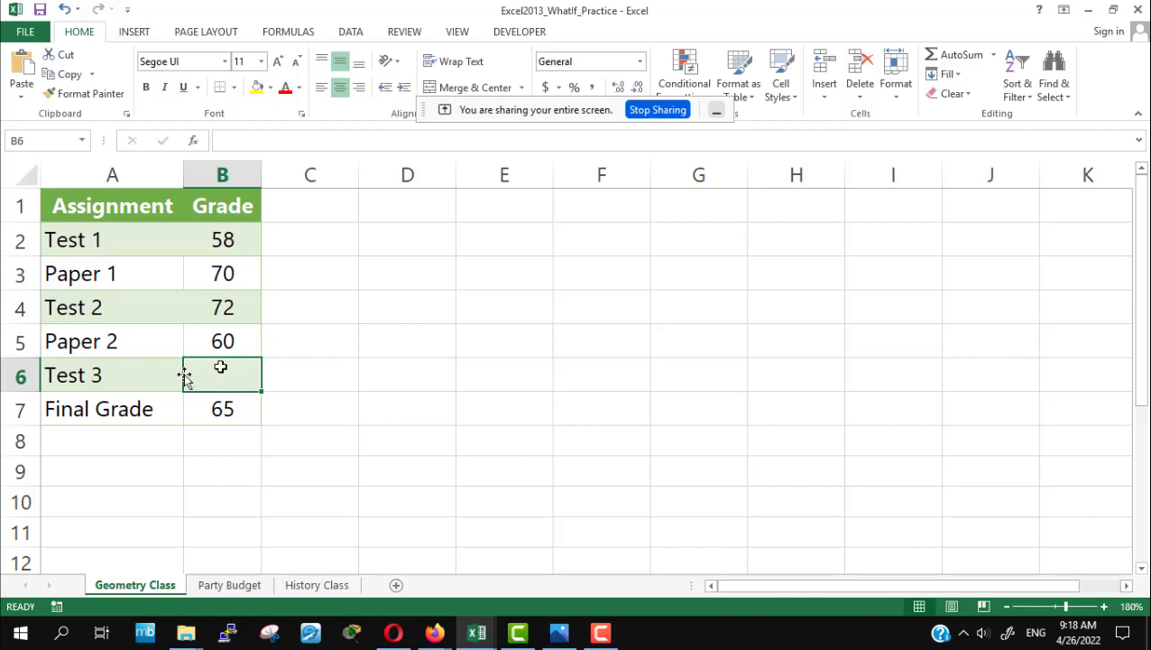
click(221, 411)
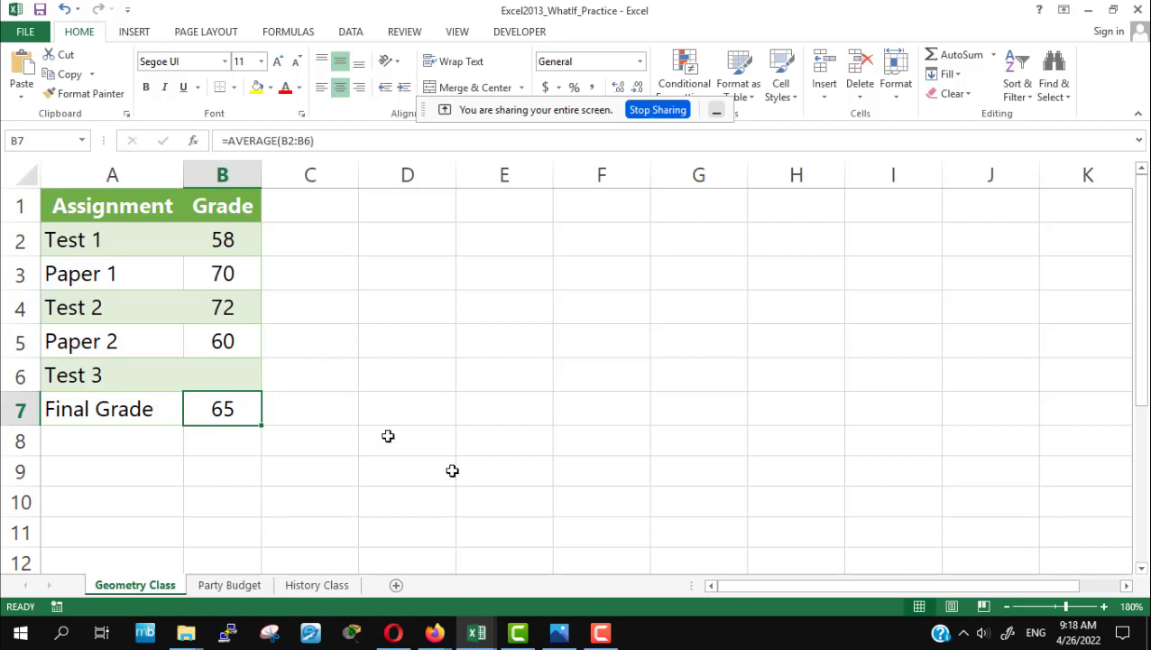
click(437, 634)
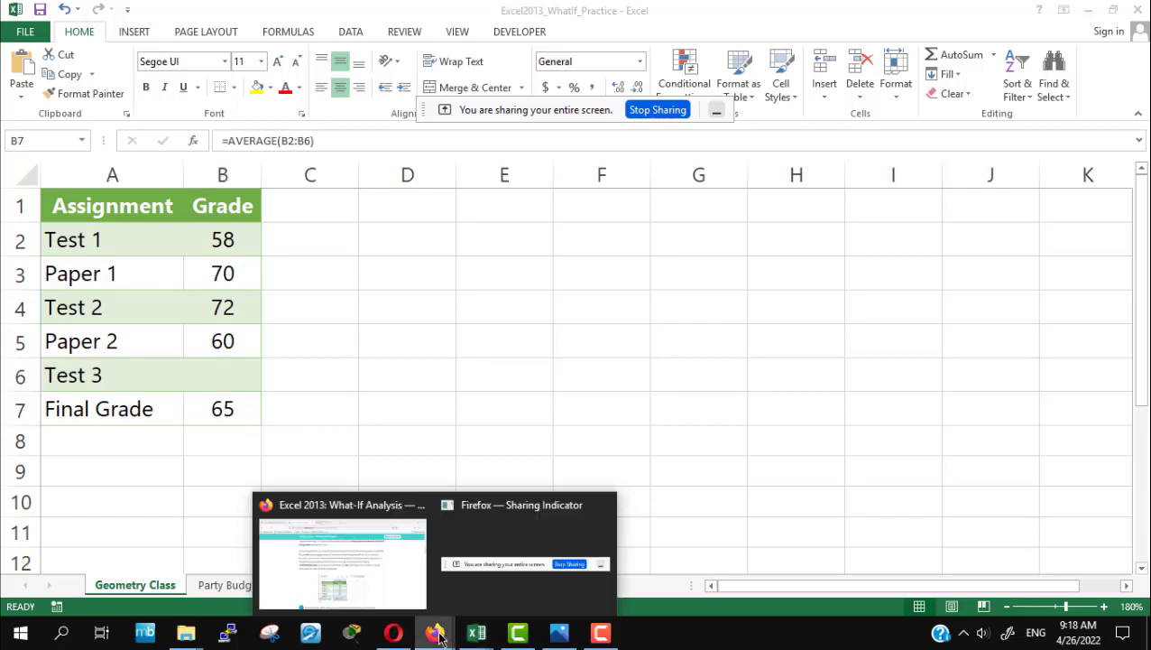
click(378, 595)
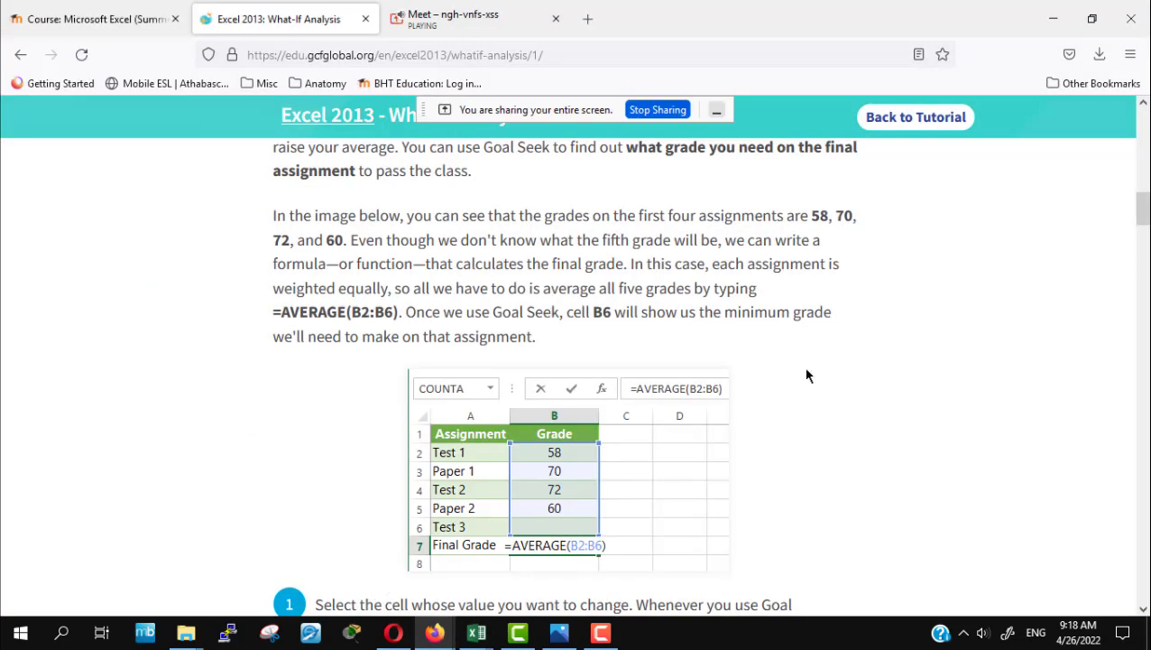
scroll(807, 375, up, 2)
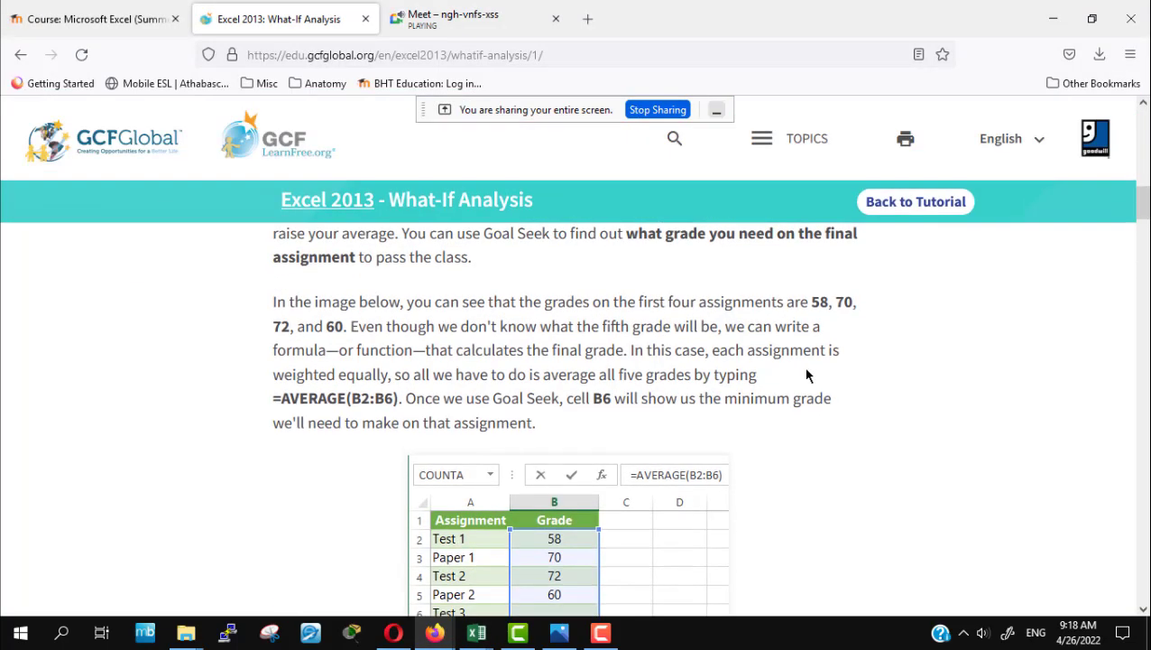
scroll(807, 376, down, 3)
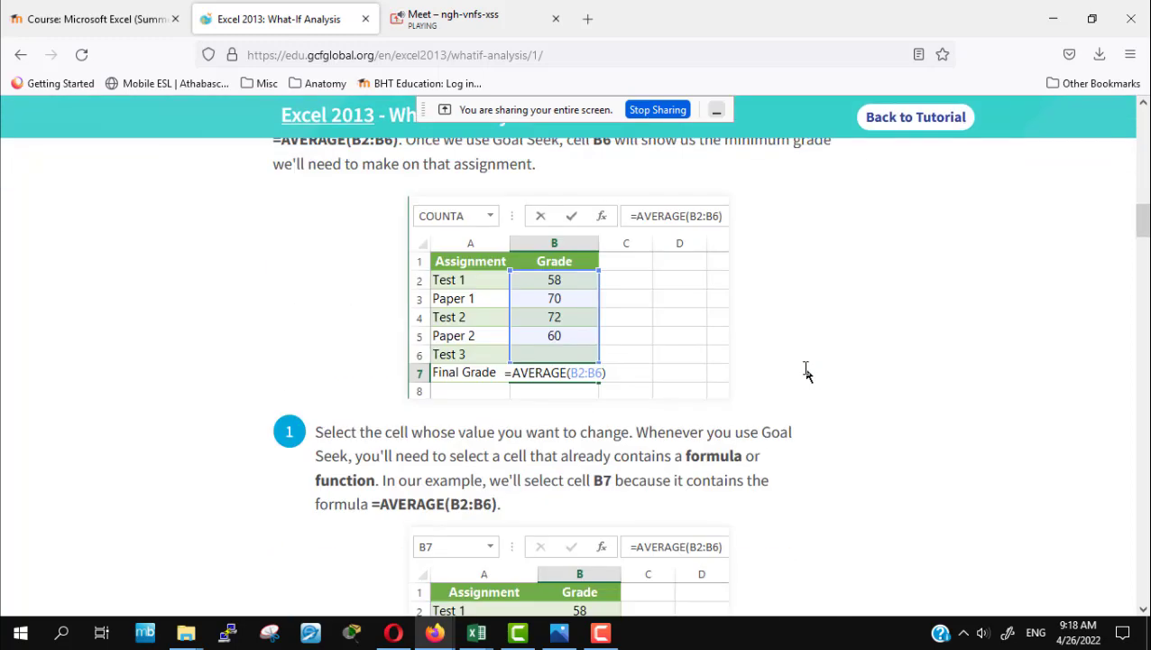
scroll(807, 373, down, 3)
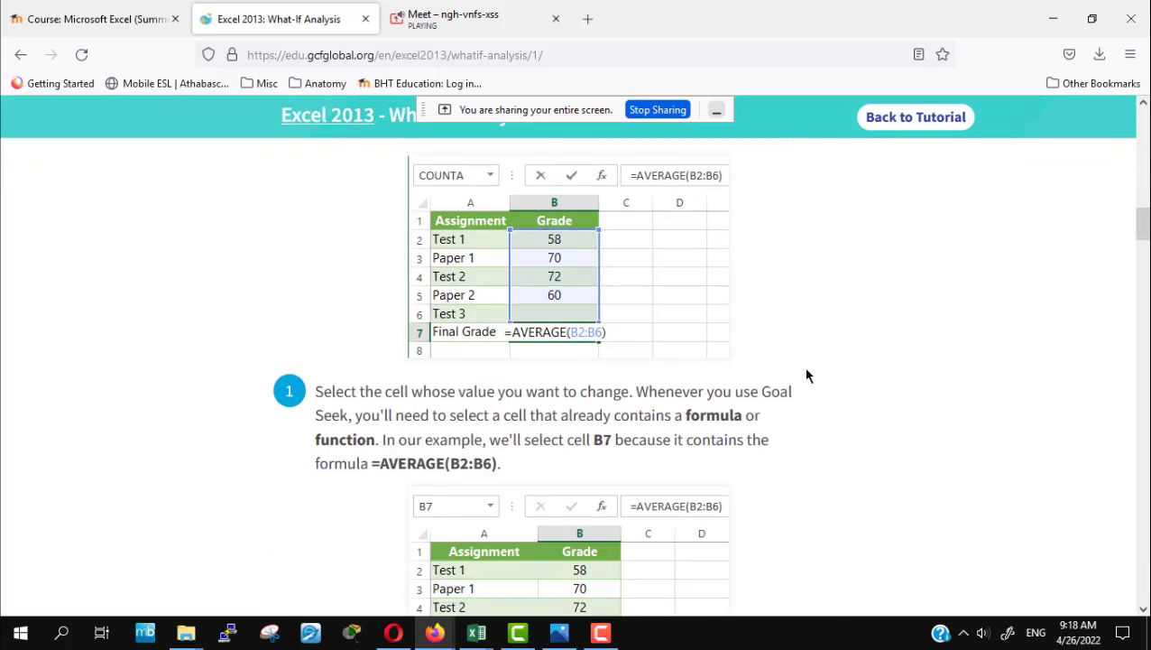
scroll(807, 375, down, 3)
scroll(806, 375, down, 3)
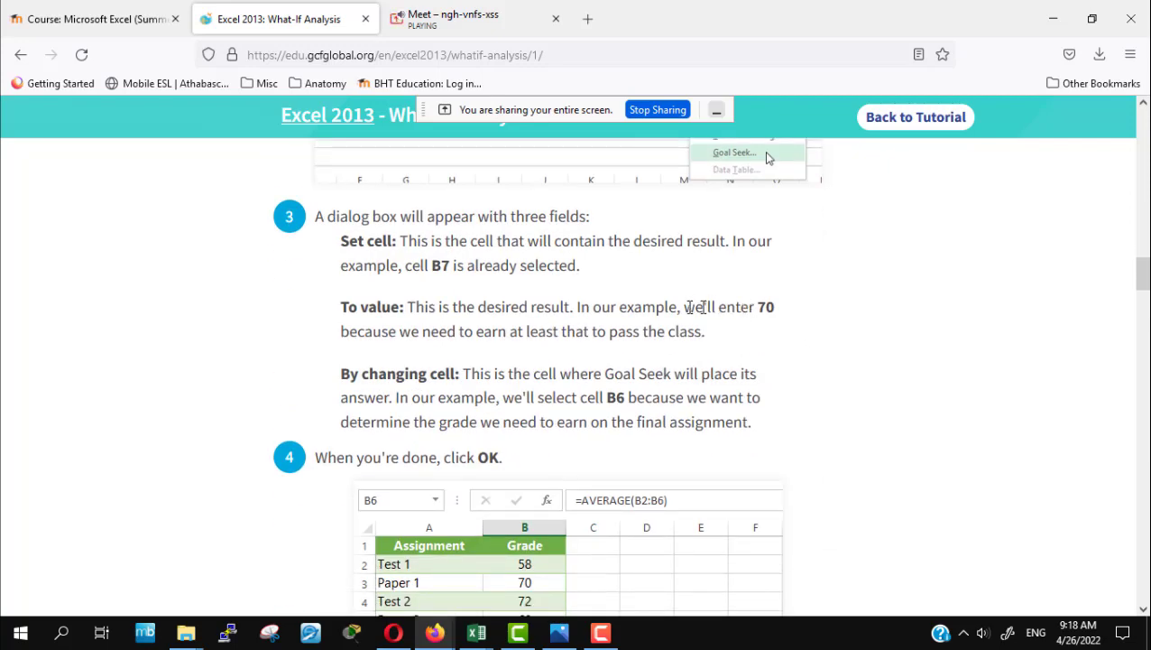
drag(695, 307, 793, 309)
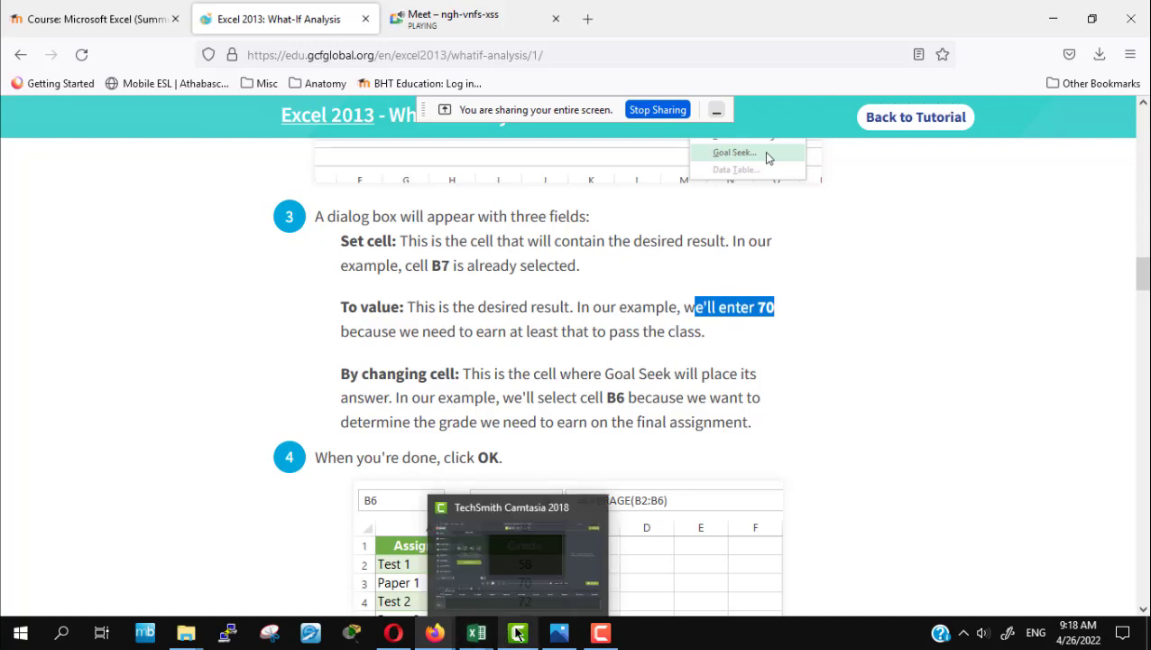
mouse_move(477, 633)
click(531, 567)
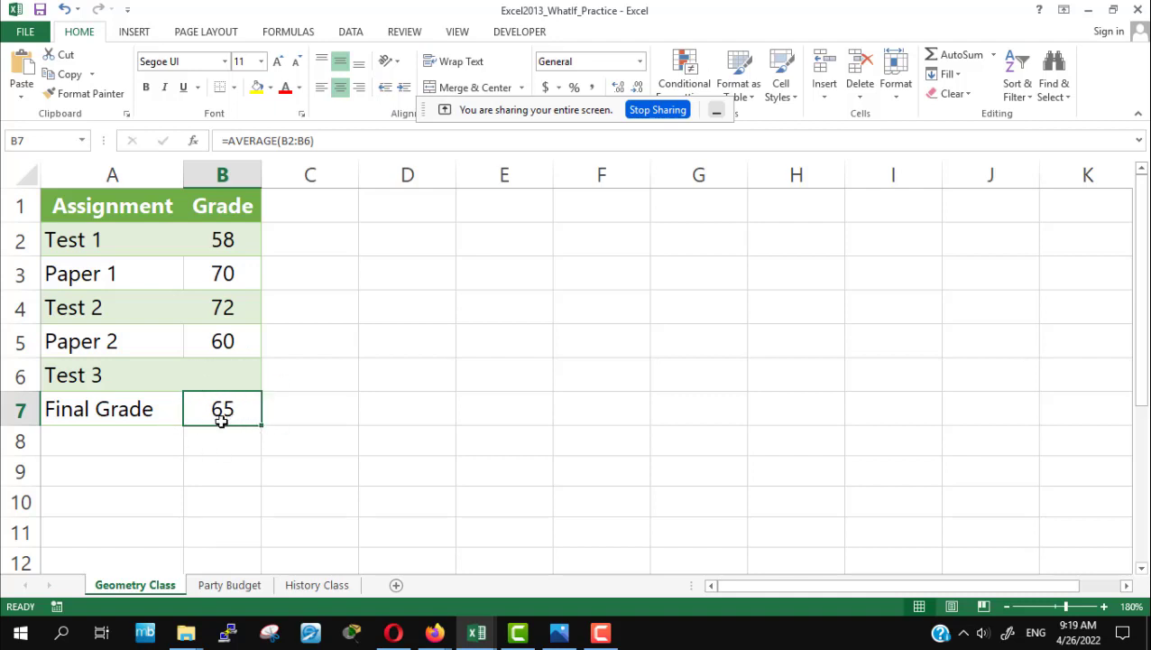
click(222, 372)
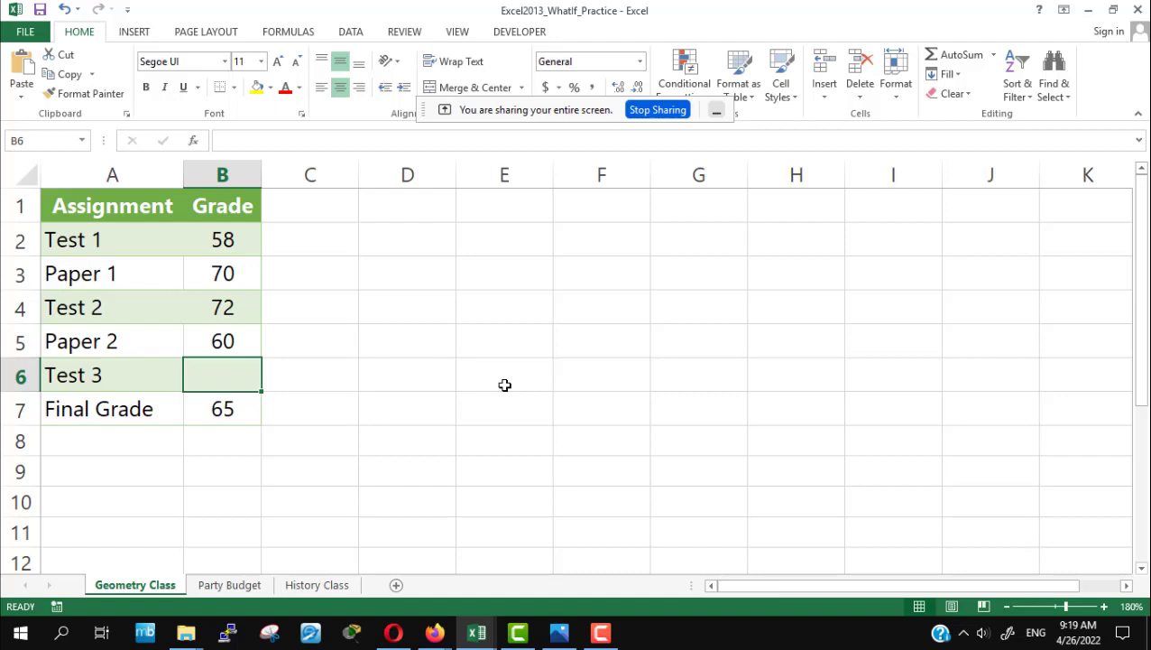
click(201, 241)
click(231, 275)
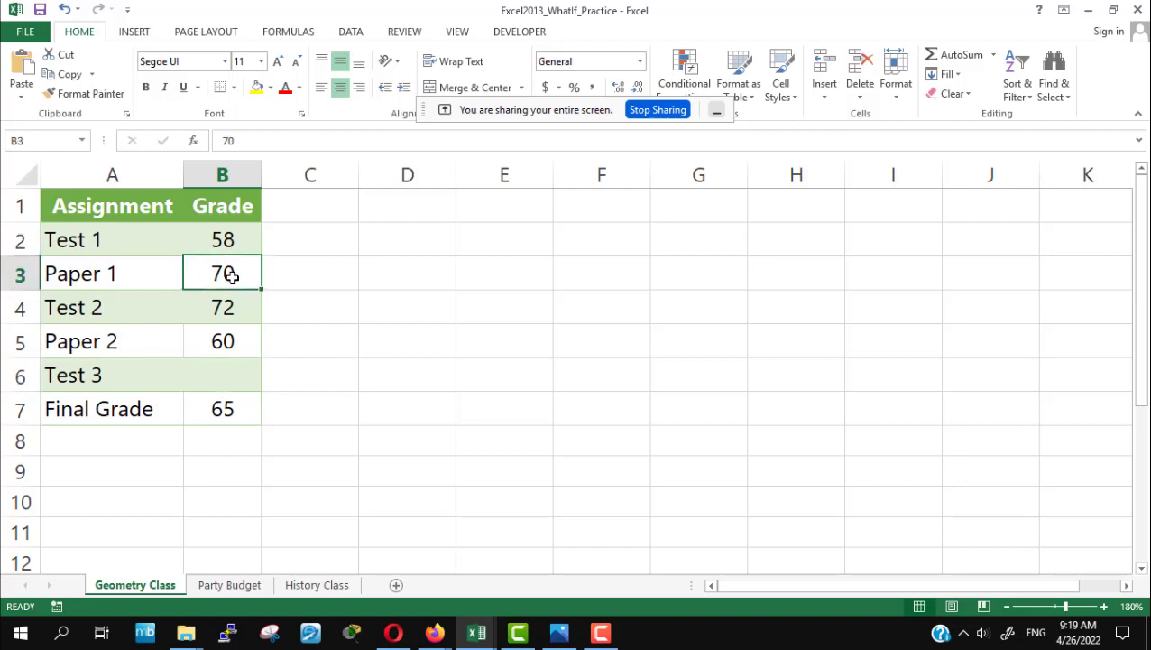
click(235, 309)
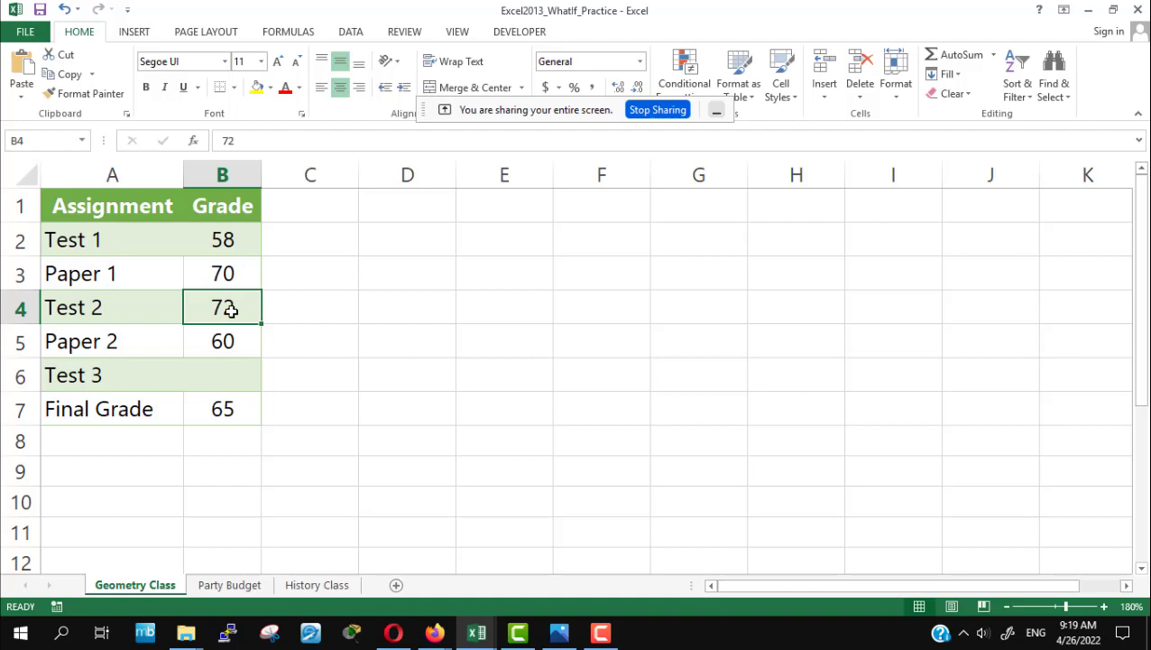
click(225, 337)
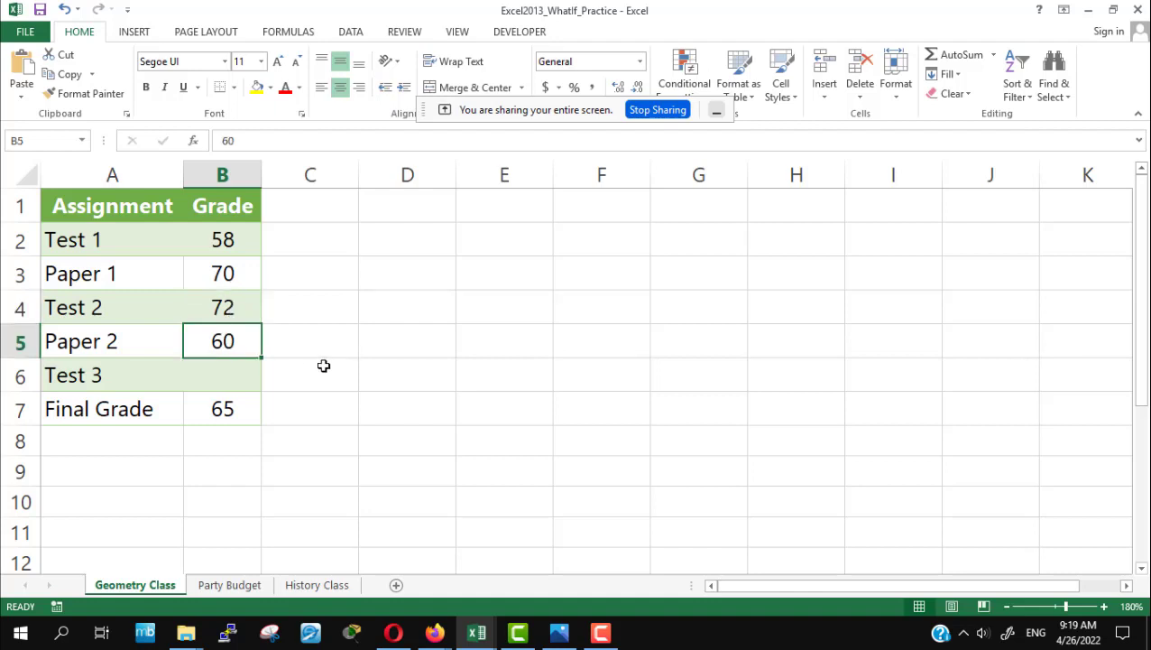
click(206, 408)
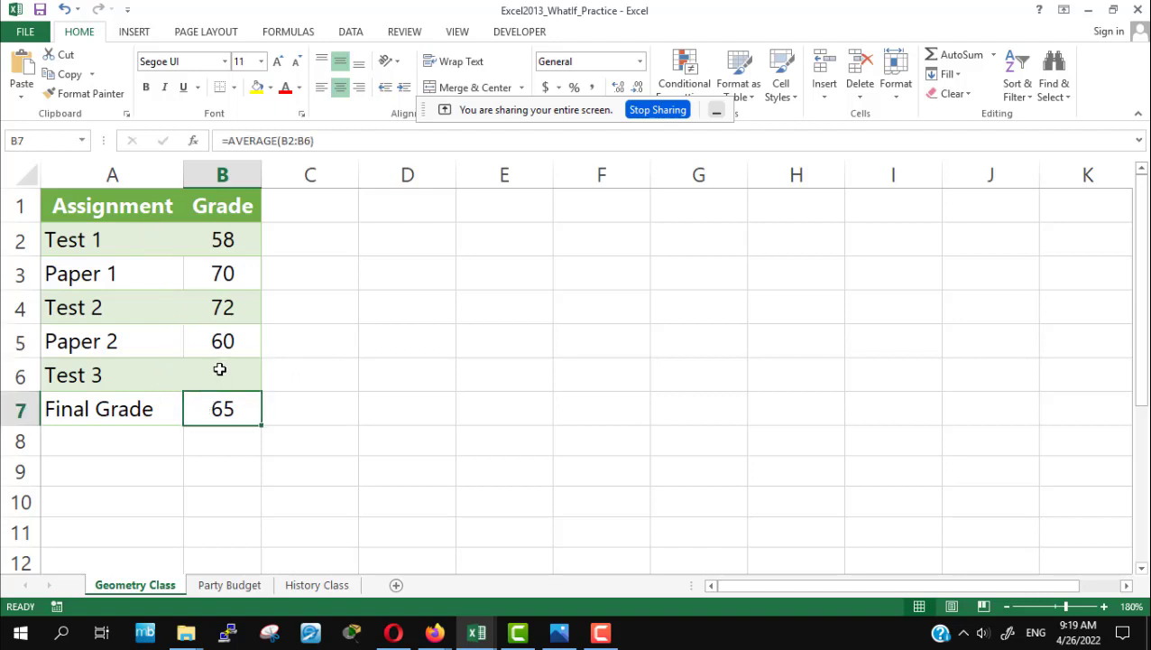
click(219, 369)
drag(226, 238, 232, 336)
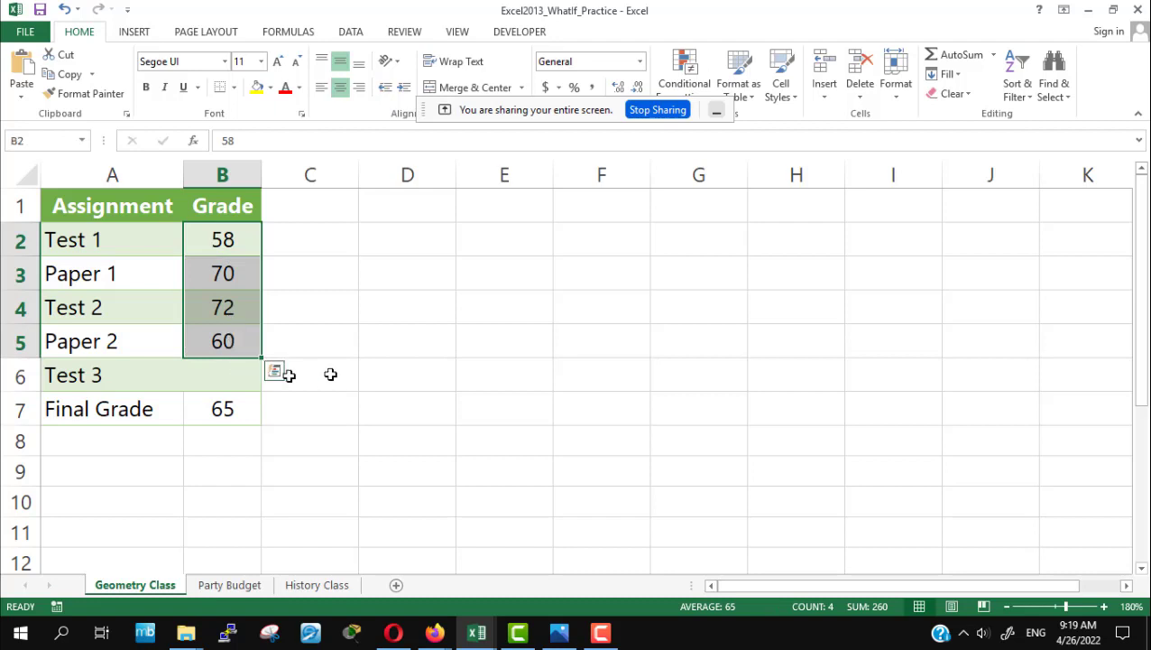
click(223, 383)
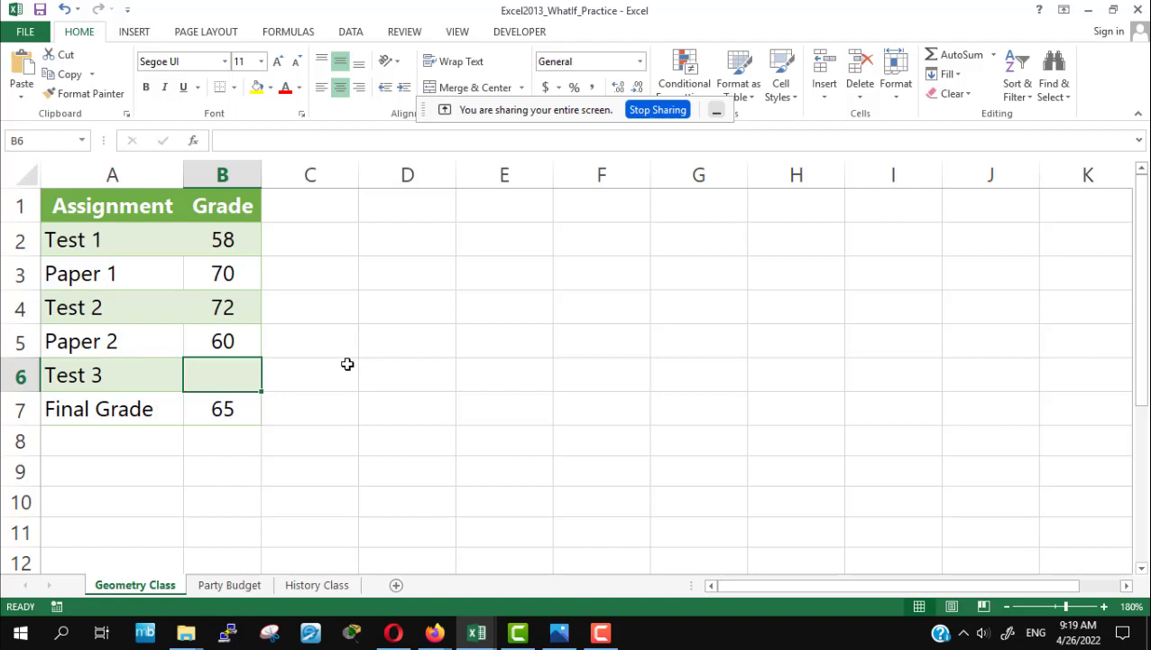
click(206, 412)
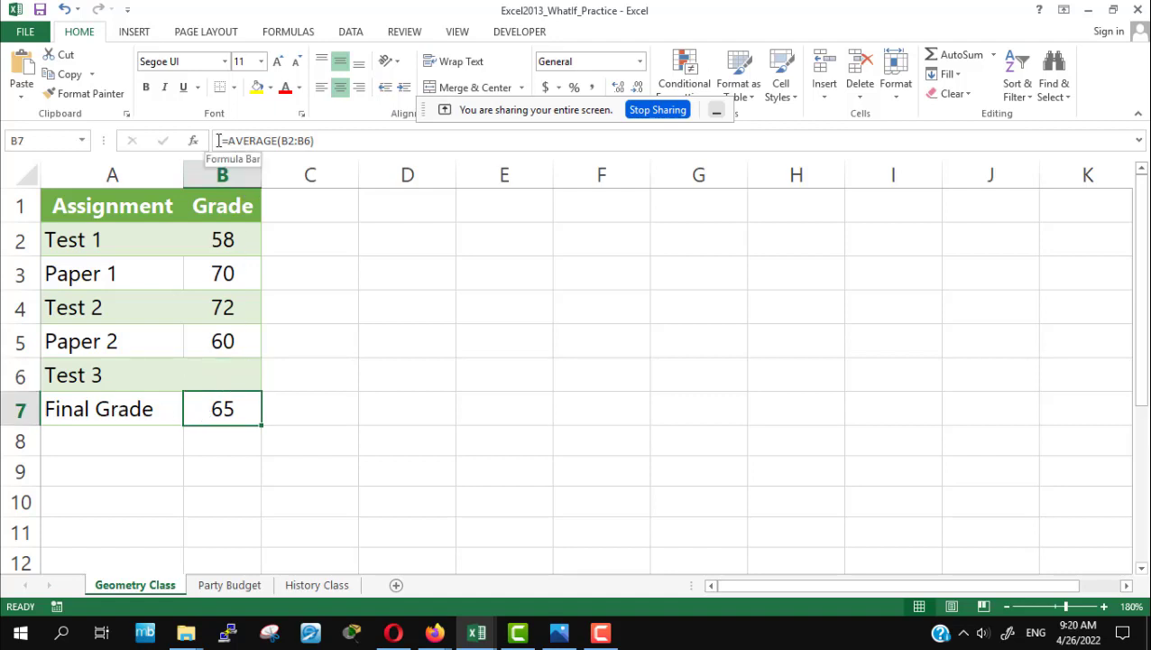
drag(225, 140, 282, 140)
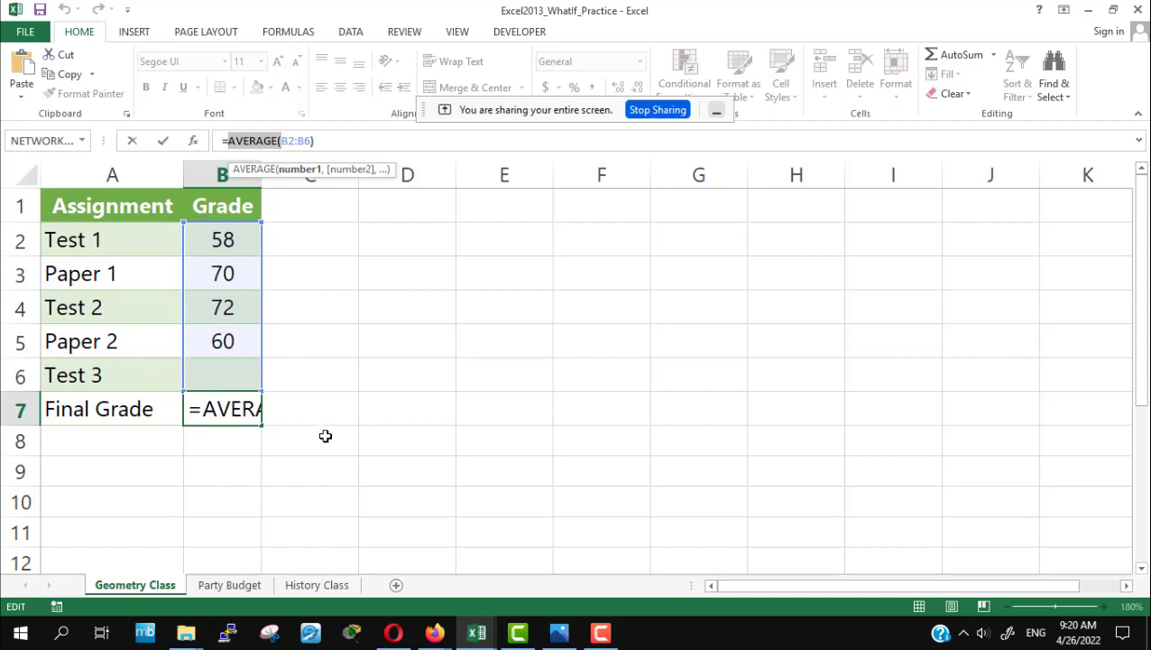
key(Return)
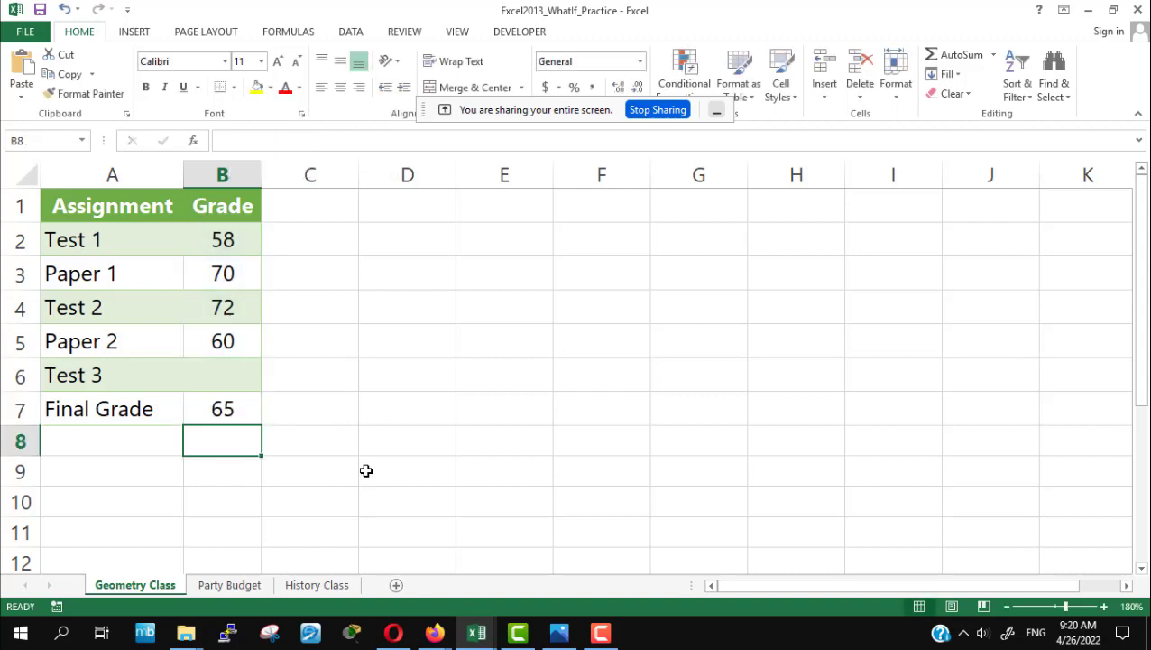
click(230, 409)
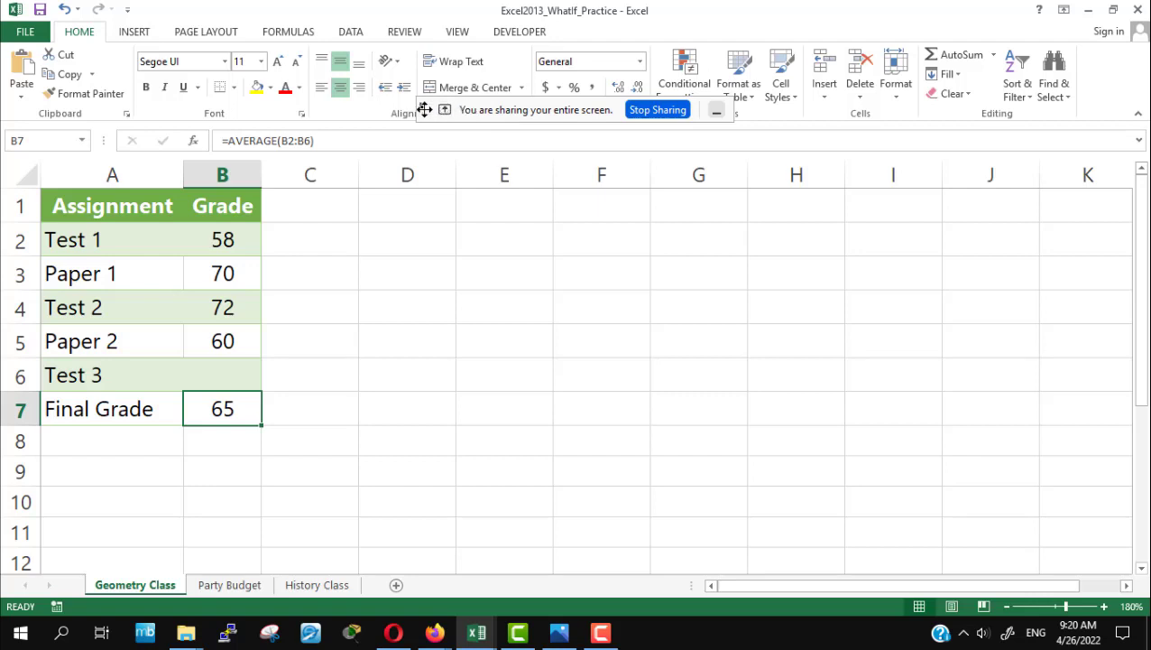
drag(424, 109, 463, 557)
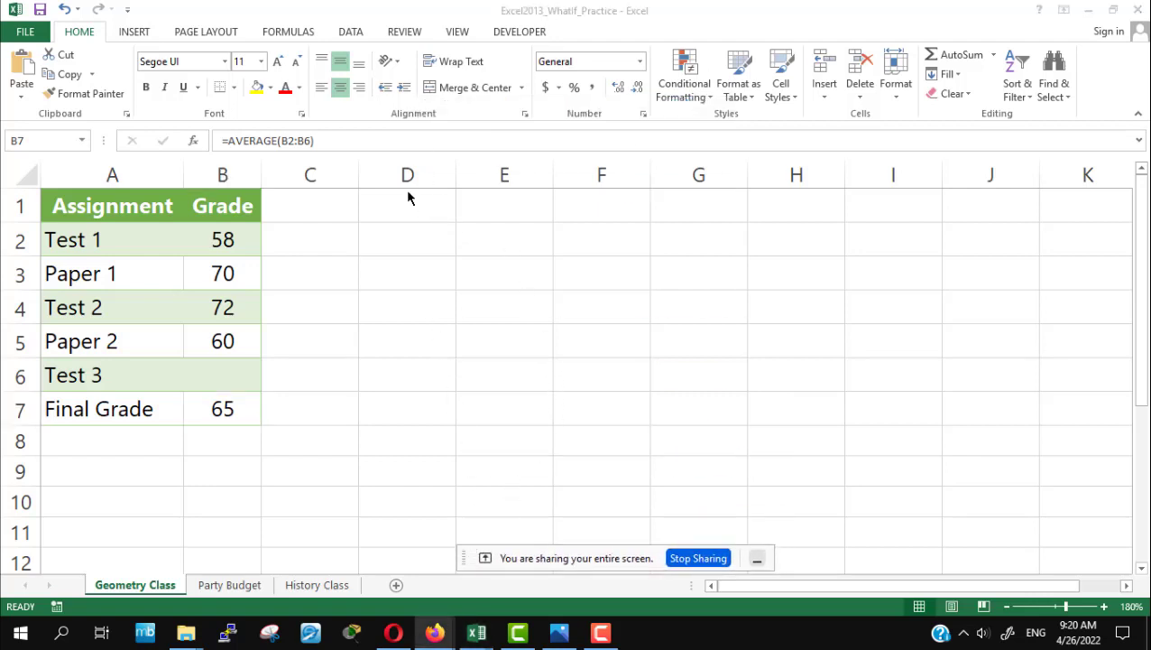
click(348, 32)
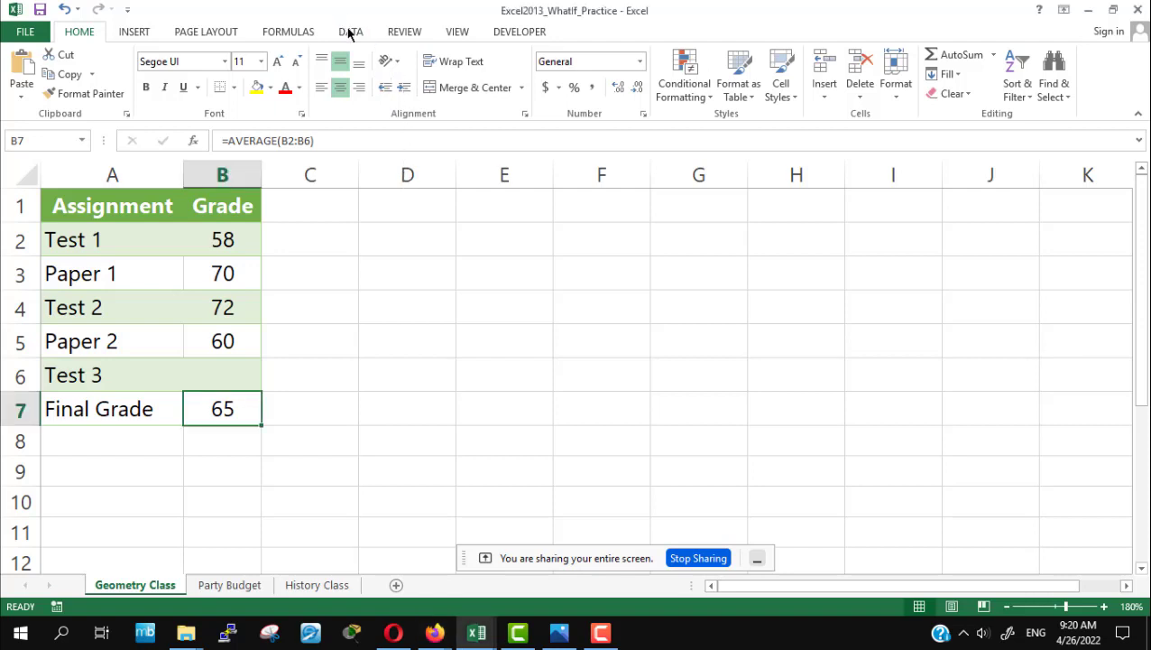
Launch Goal Seek from Data > What-If Analysis with Final Grade cell B7 as the set cell
click(348, 33)
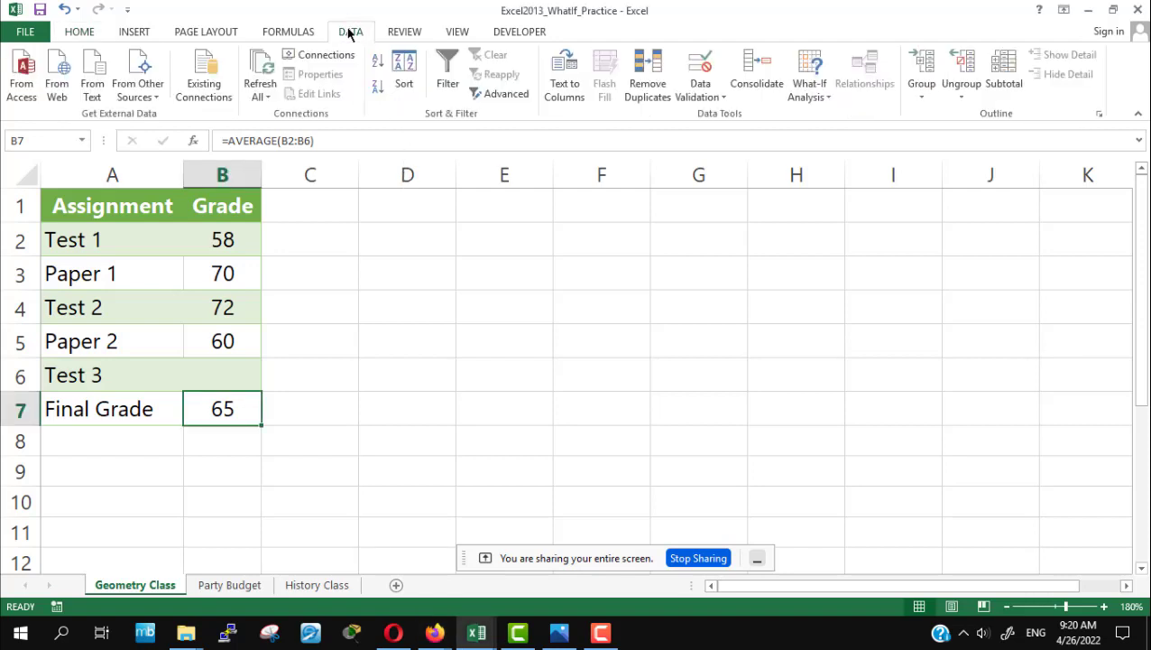
click(806, 98)
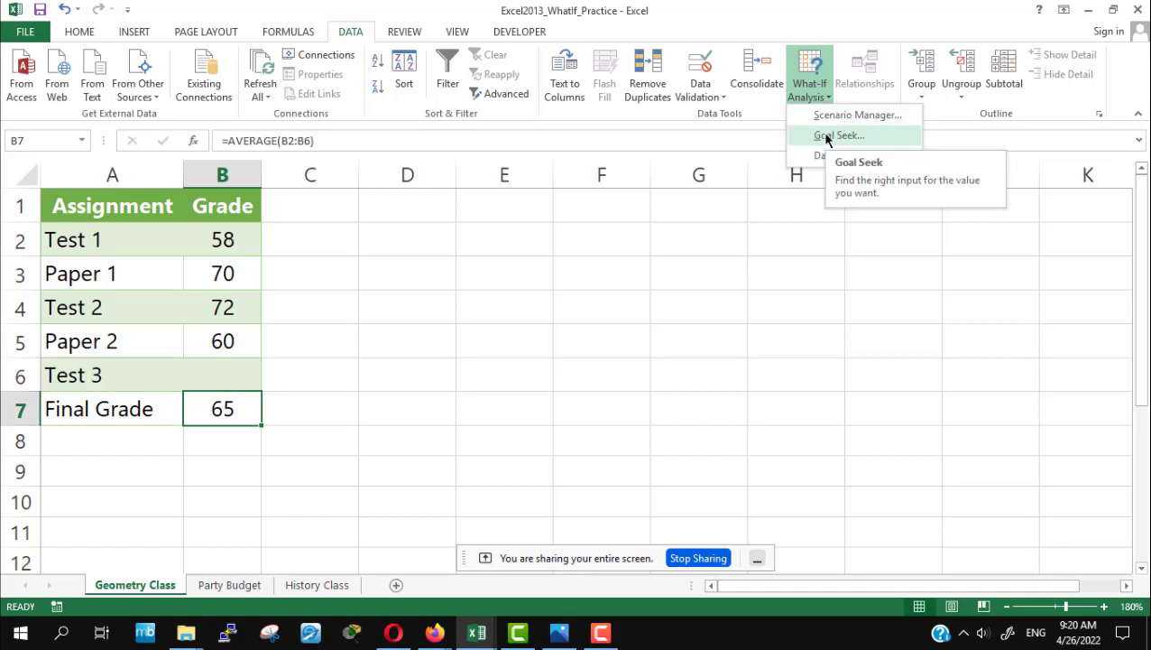
click(827, 137)
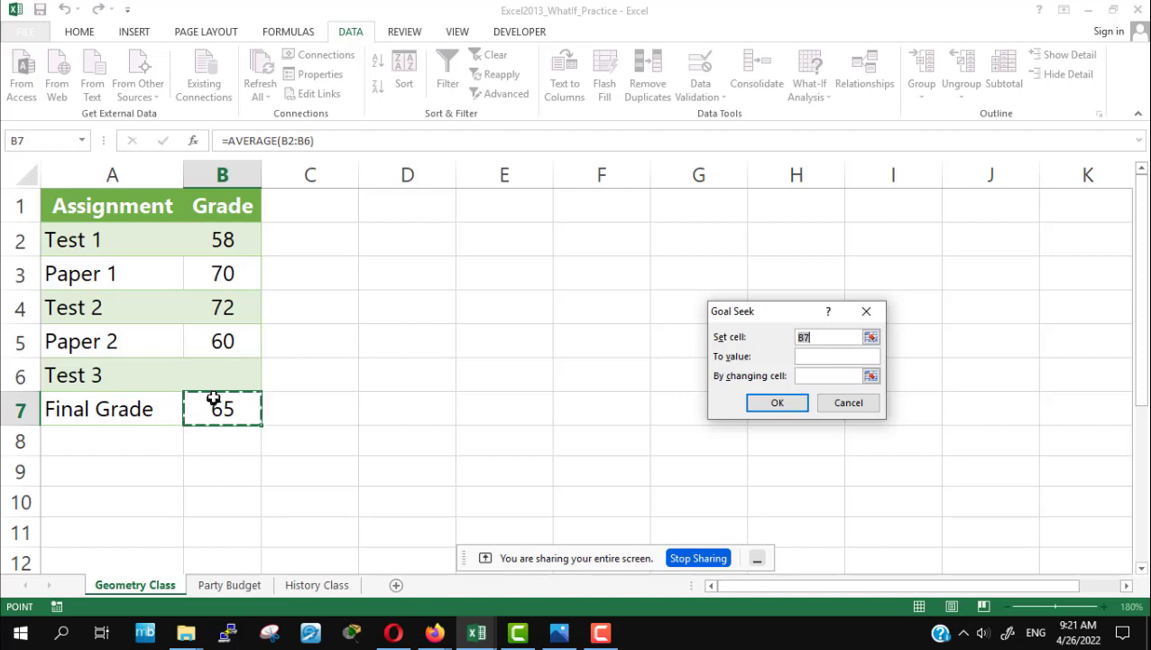
Enter 70 as the target value and pick Test 3 cell $B$6 as the changing cell
click(825, 355)
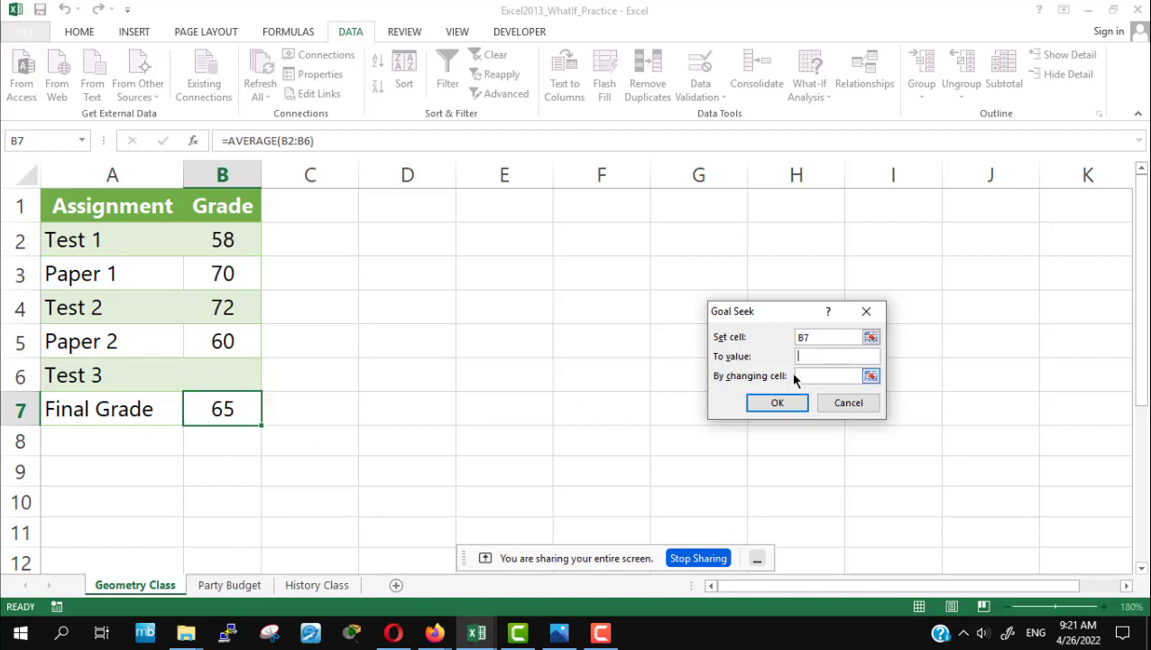
text(70)
click(808, 373)
click(872, 377)
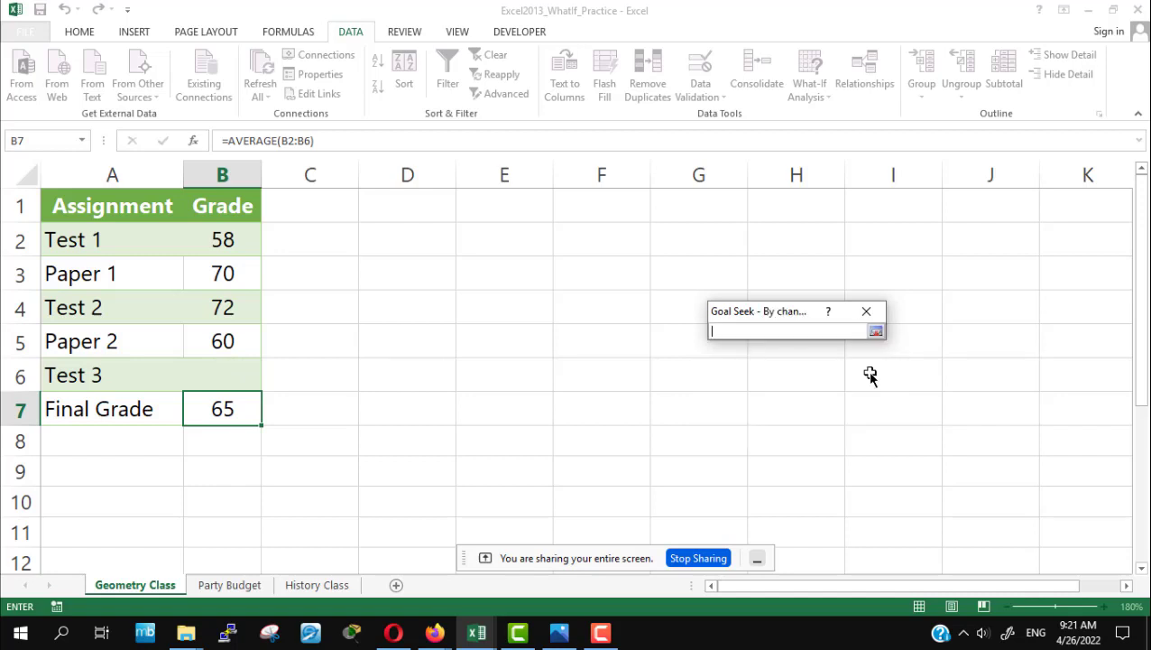
click(232, 378)
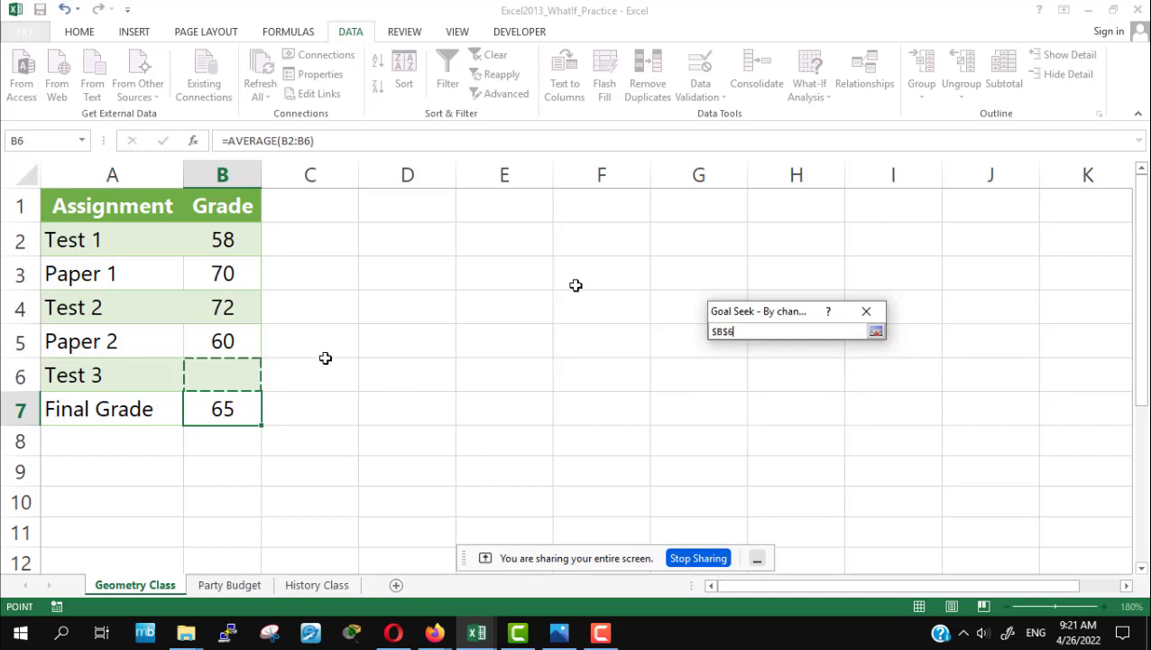
click(878, 333)
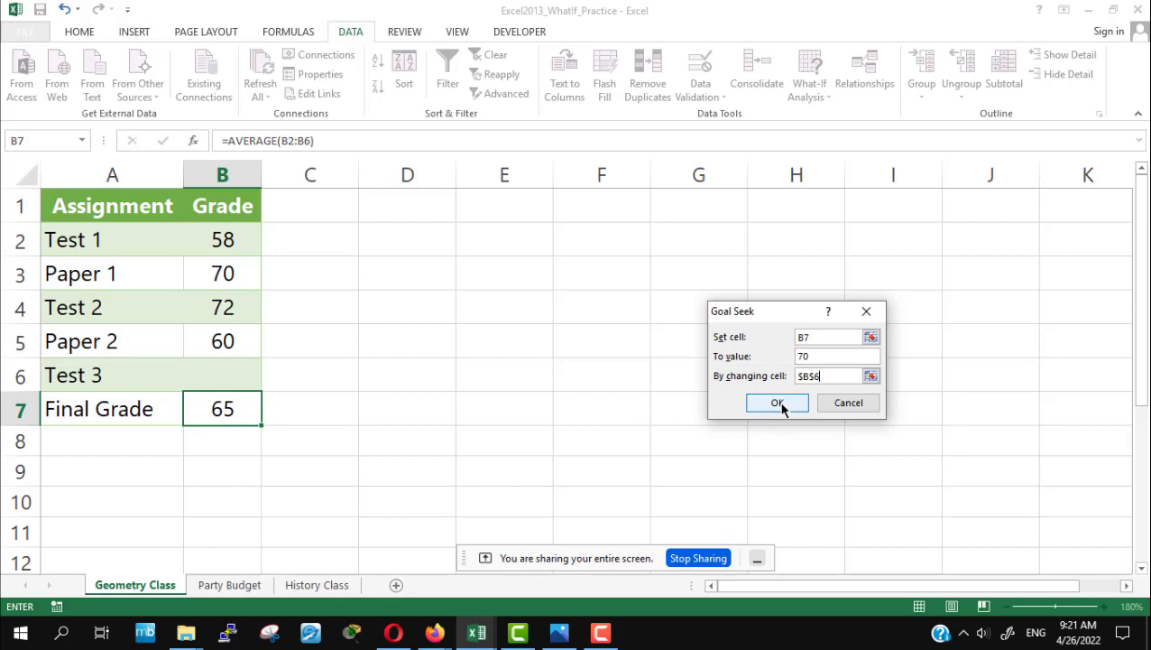
Run Goal Seek, keep the solution of 90 for Test 3, and check the Final Grade in B7
click(778, 403)
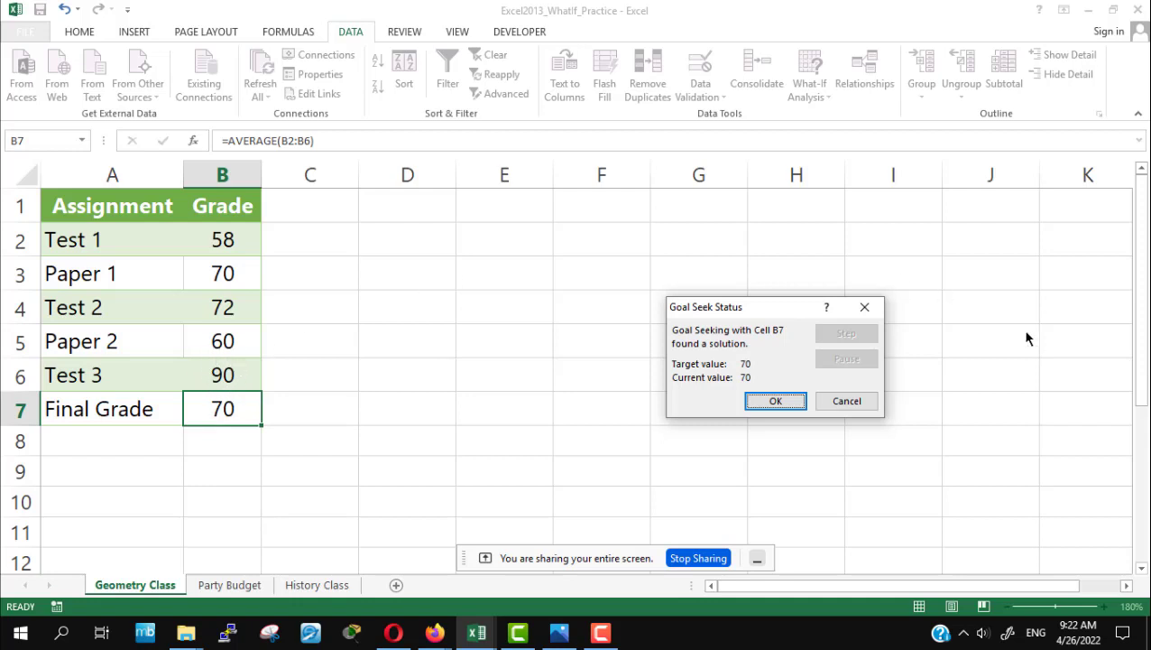
click(776, 403)
click(237, 464)
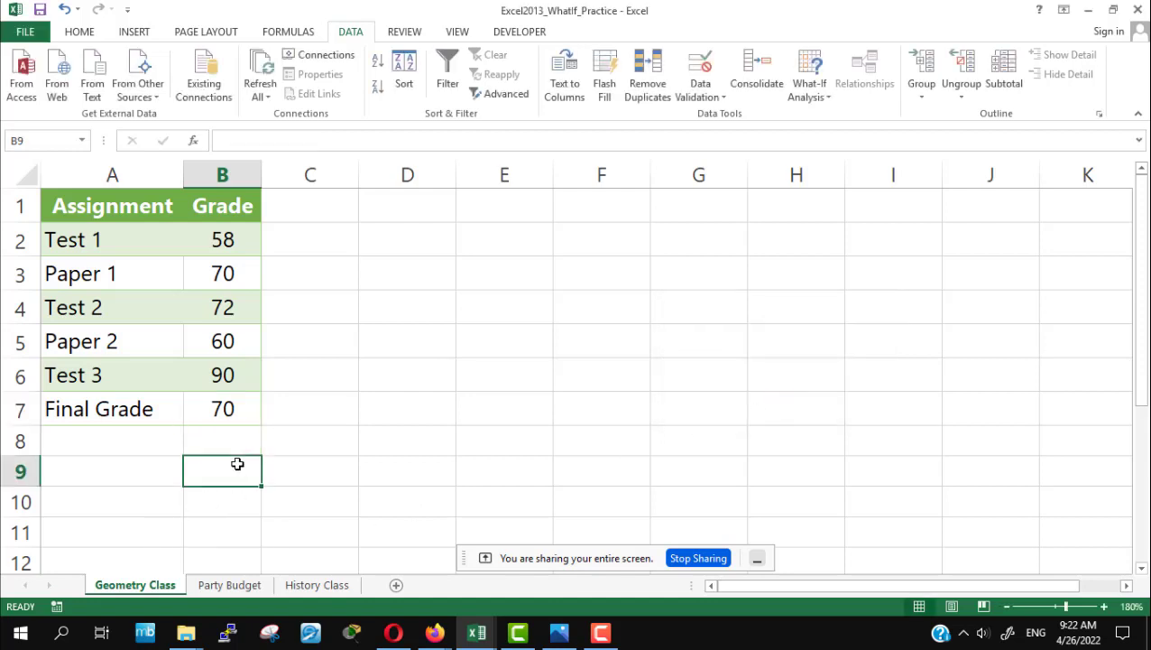
click(244, 416)
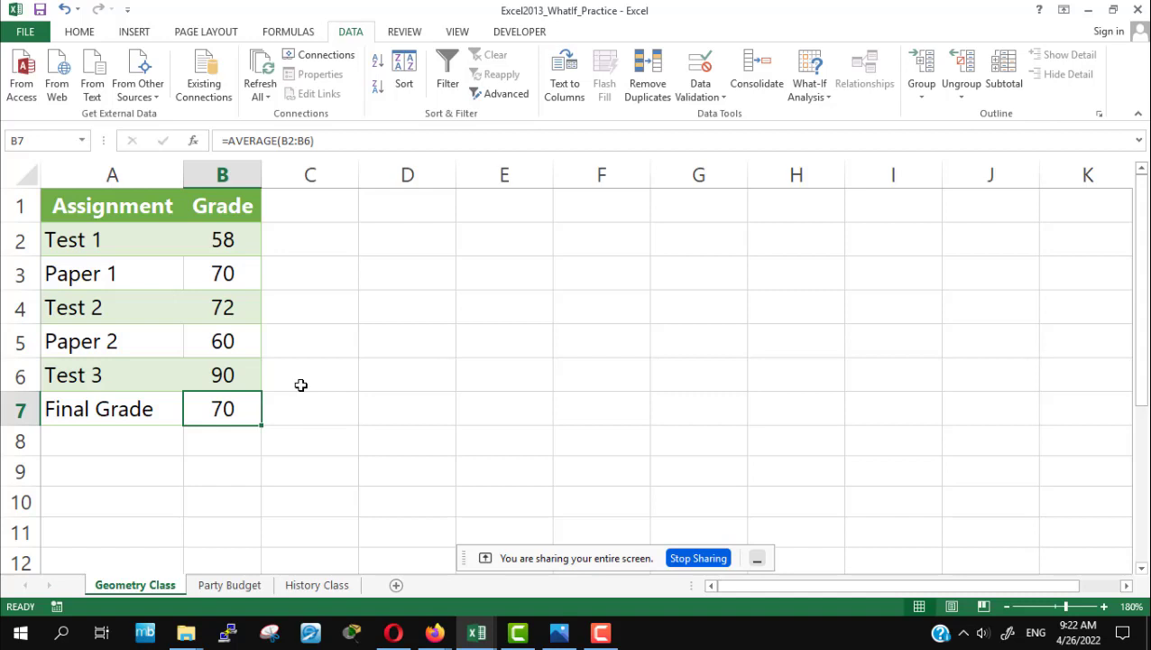
Adjust the screen brightness and bring up the open Firefox windows
key(XF86MonBrightnessUp)
key(XF86MonBrightnessUp)
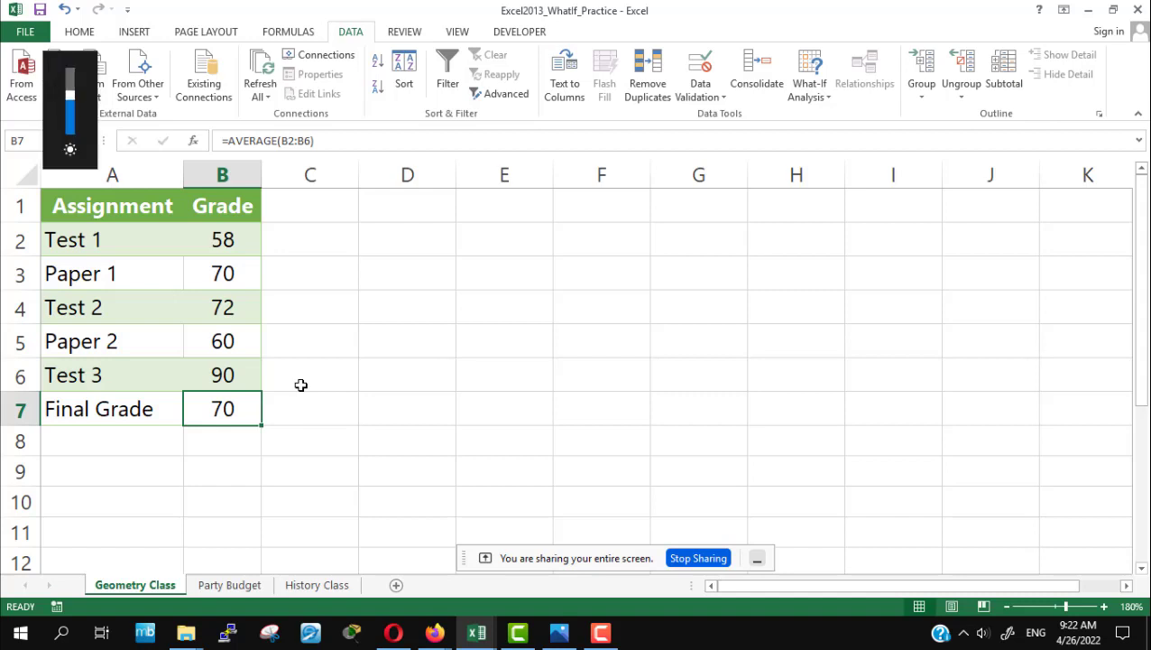
key(XF86MonBrightnessDown)
key(XF86MonBrightnessUp)
key(XF86MonBrightnessUp)
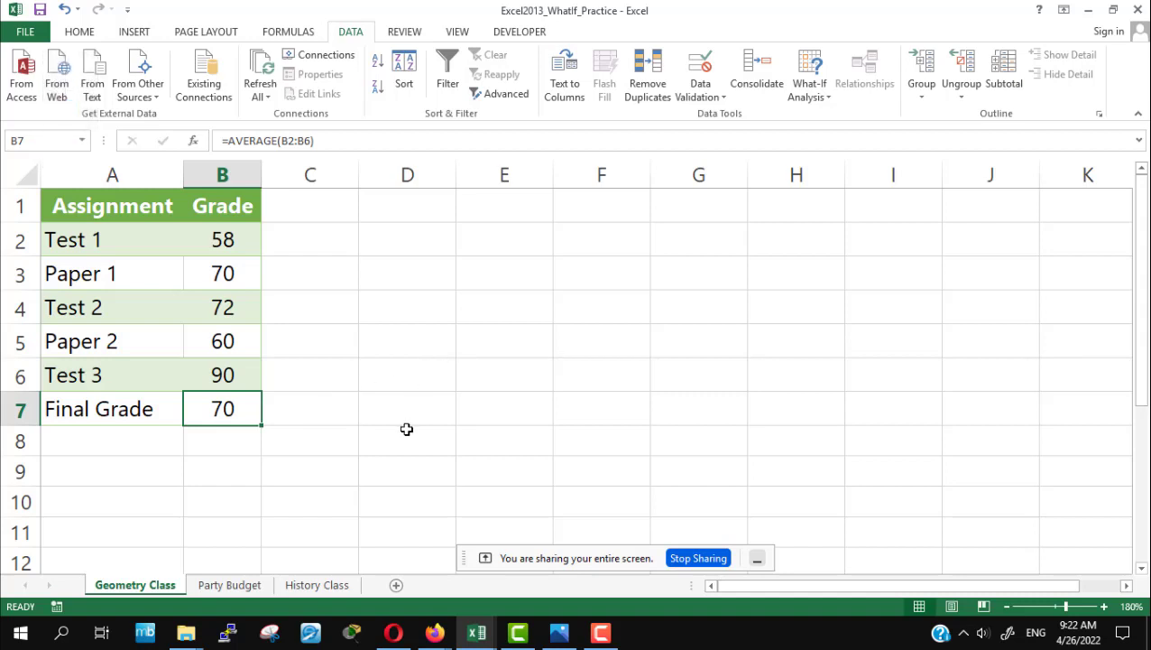
click(435, 632)
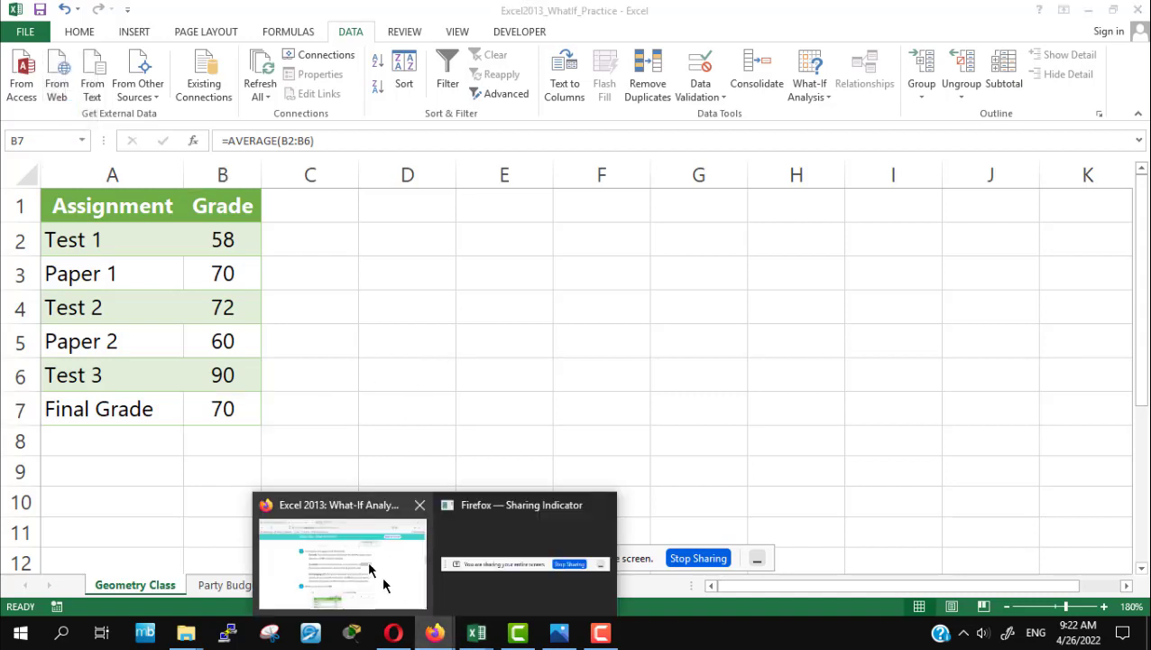
click(382, 585)
scroll(913, 385, down, 2)
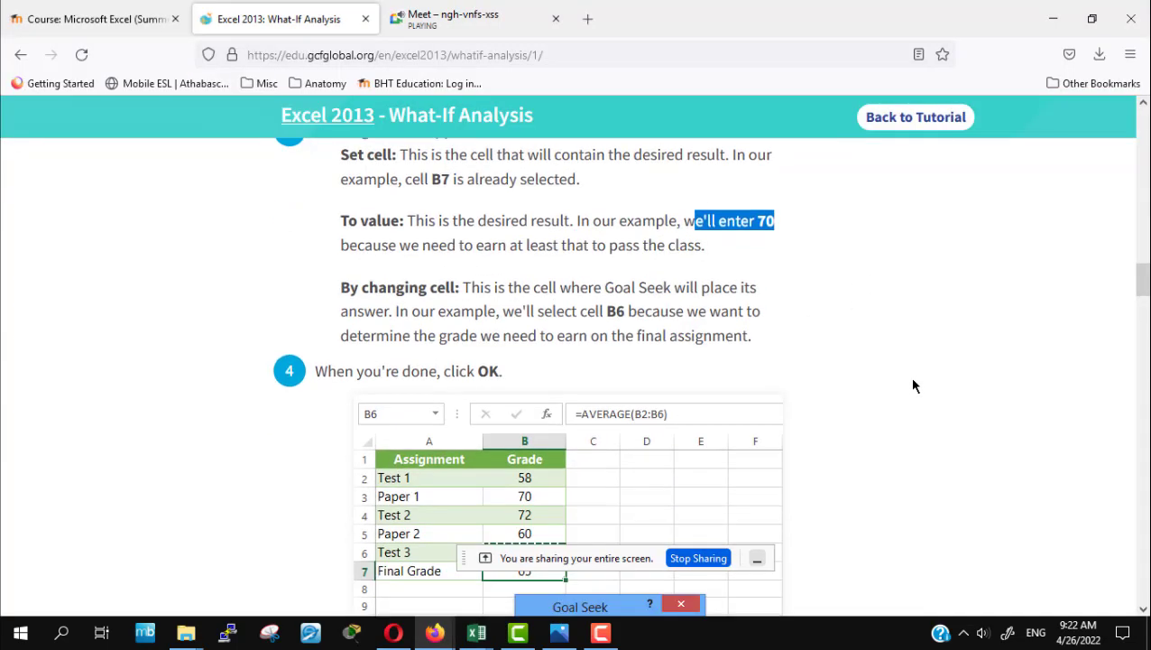
scroll(913, 385, down, 3)
scroll(913, 385, down, 3)
scroll(913, 385, down, 3)
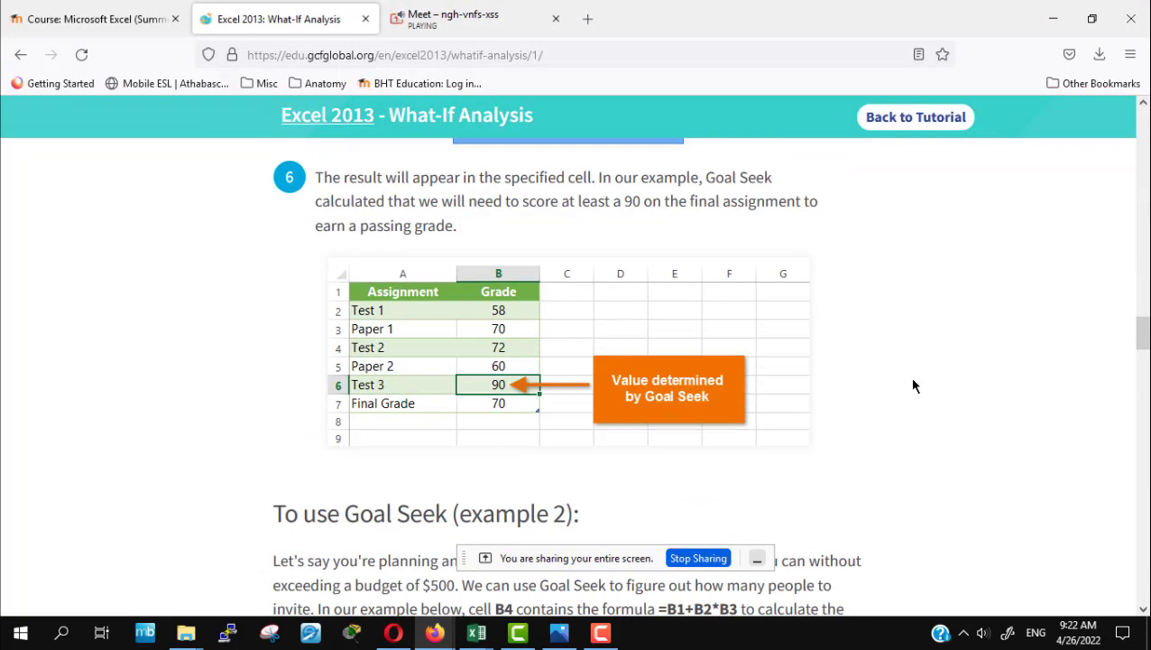
scroll(903, 385, down, 1)
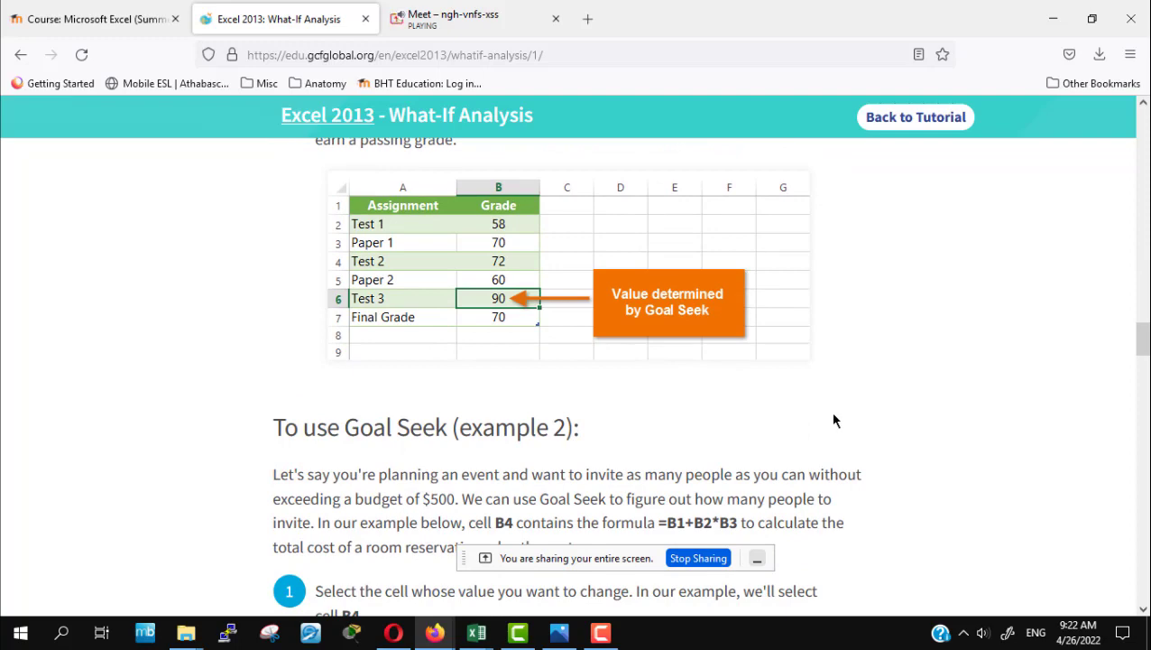
scroll(916, 288, down, 3)
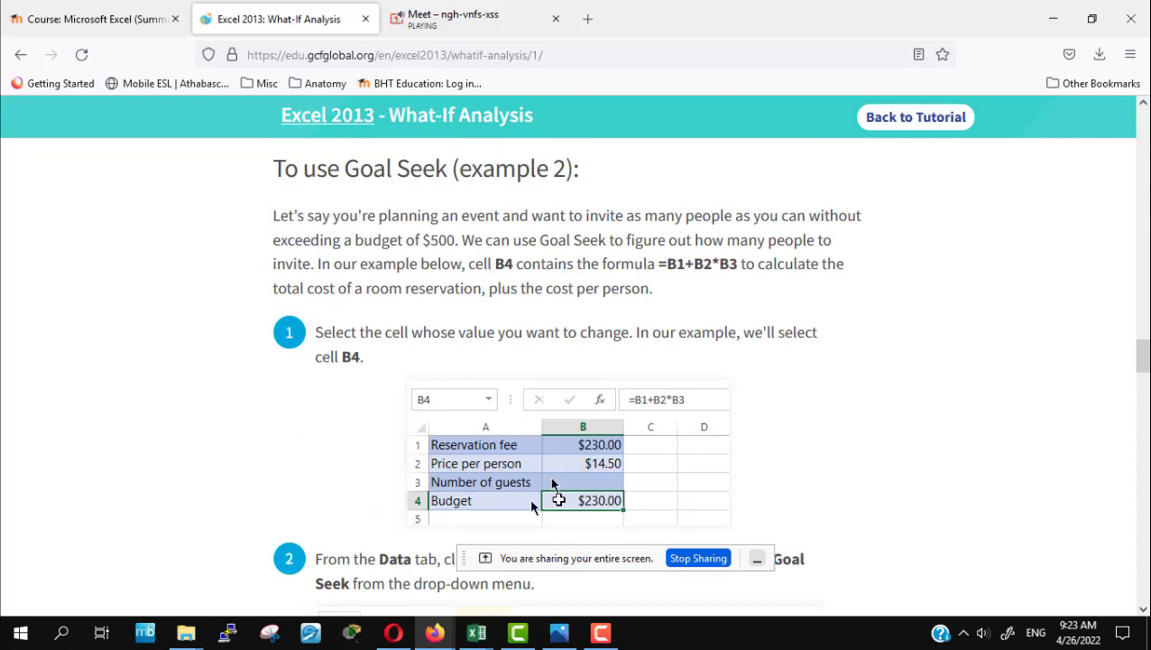
mouse_move(476, 632)
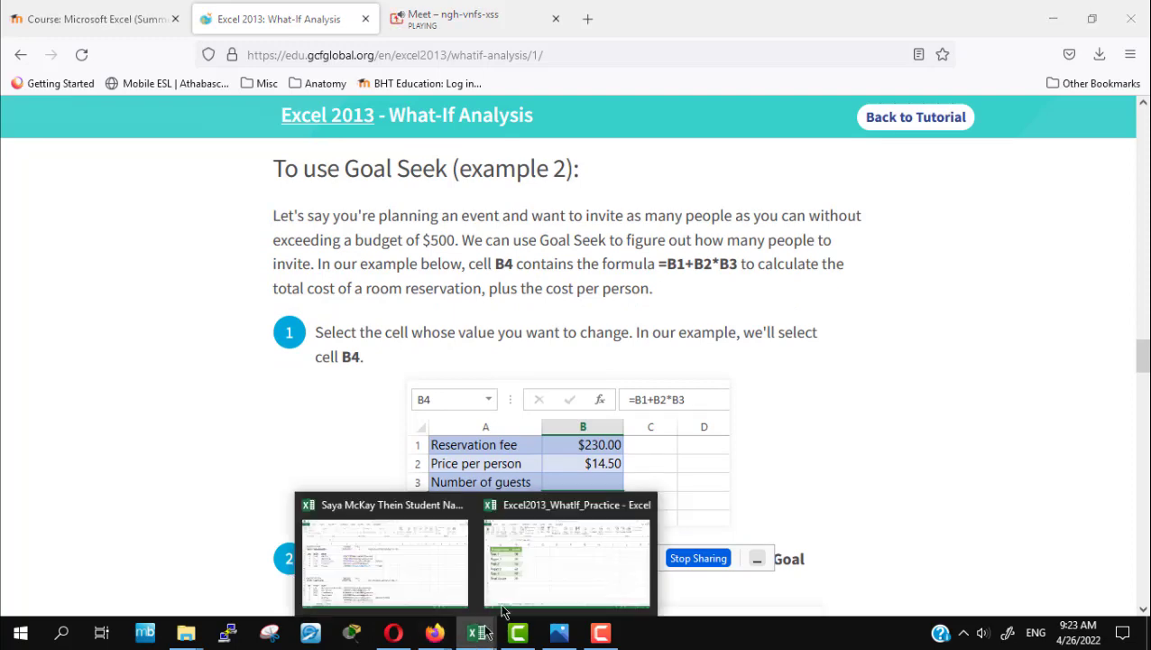
click(502, 606)
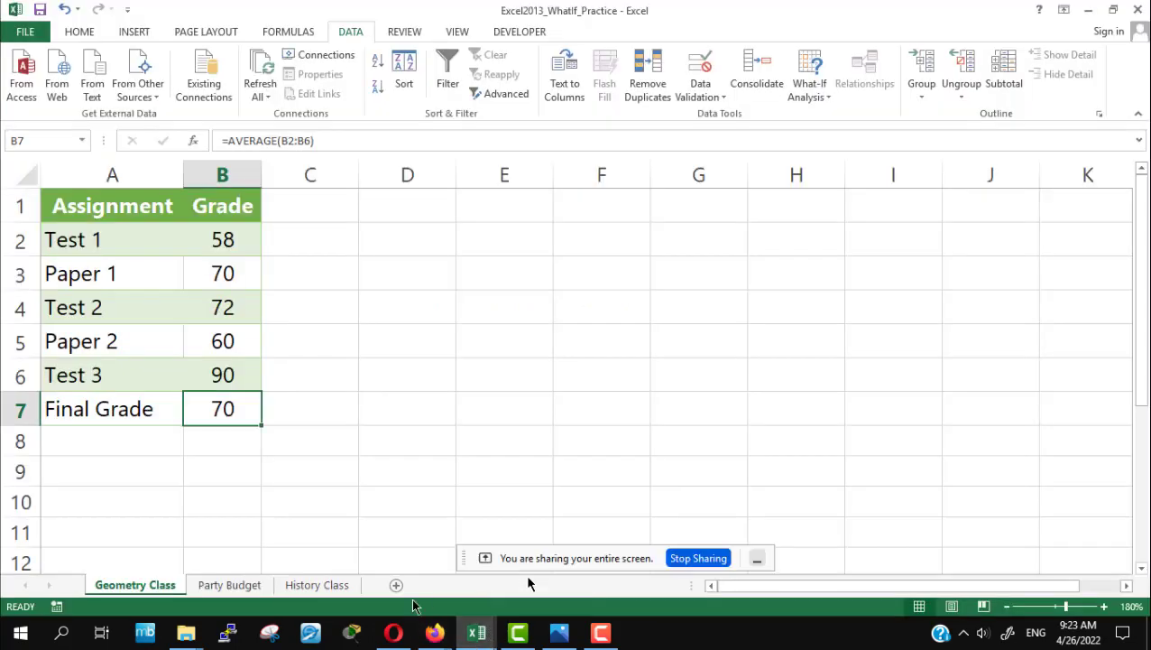
Show the Party Budget sheet and zoom in three steps to 170%
click(227, 587)
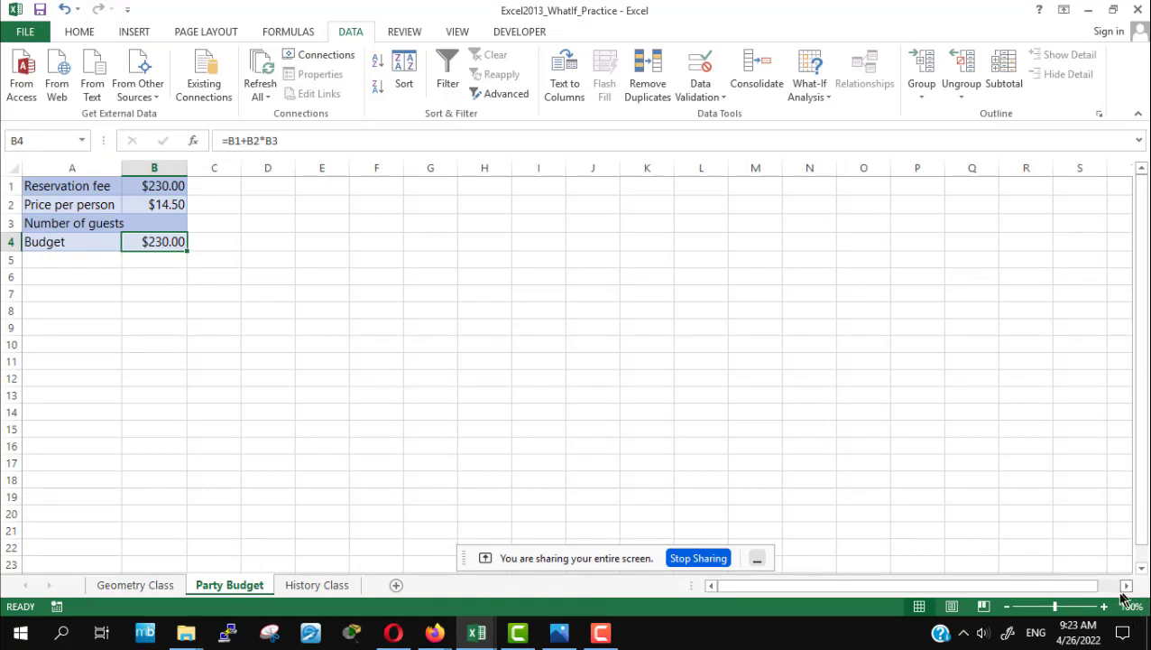
click(1104, 606)
click(1105, 607)
click(1105, 606)
click(1105, 607)
click(1105, 606)
click(1104, 607)
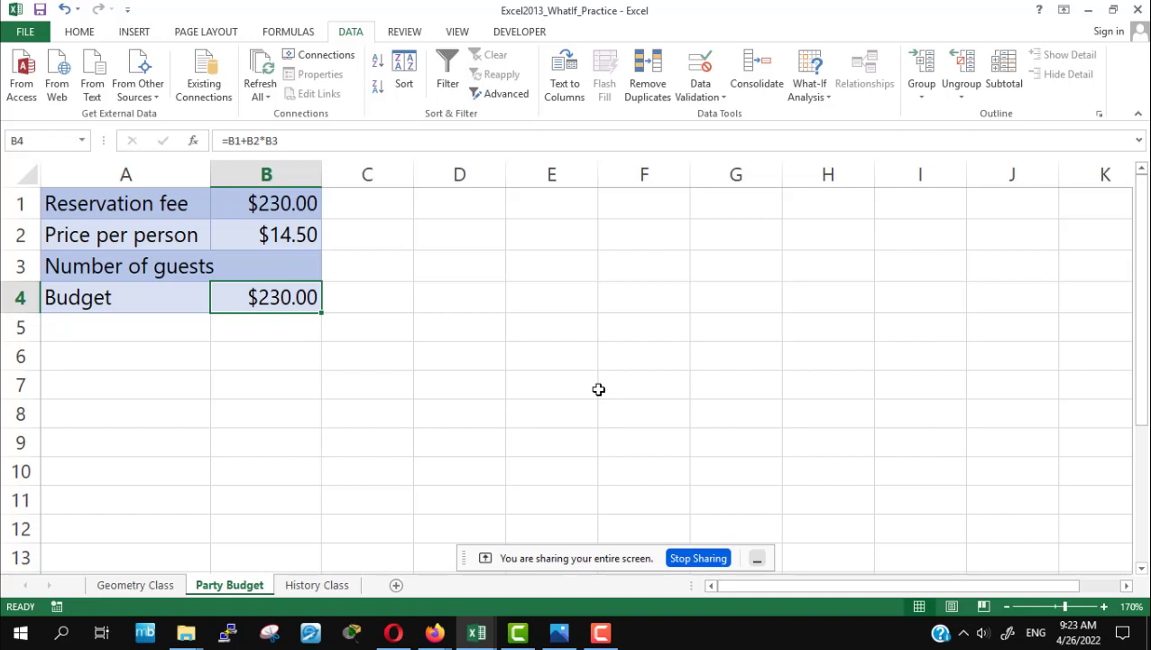
mouse_move(434, 633)
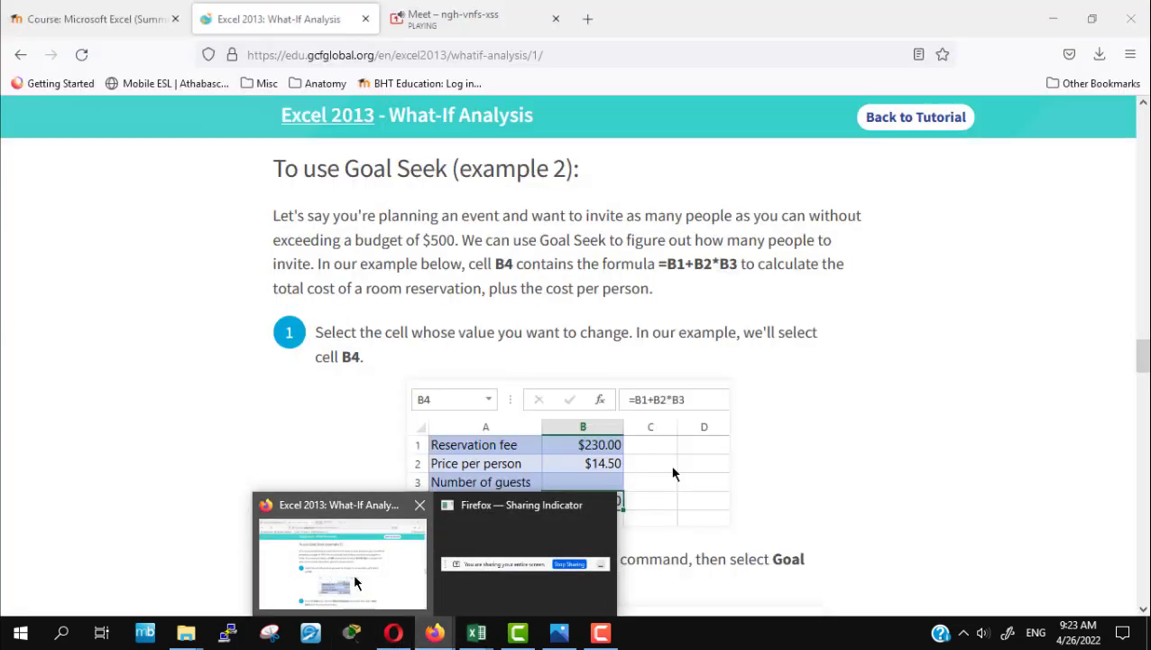
Back in GCFGlobal's Goal Seek example 2, highlight the phrase 'a budget of $500'
click(361, 578)
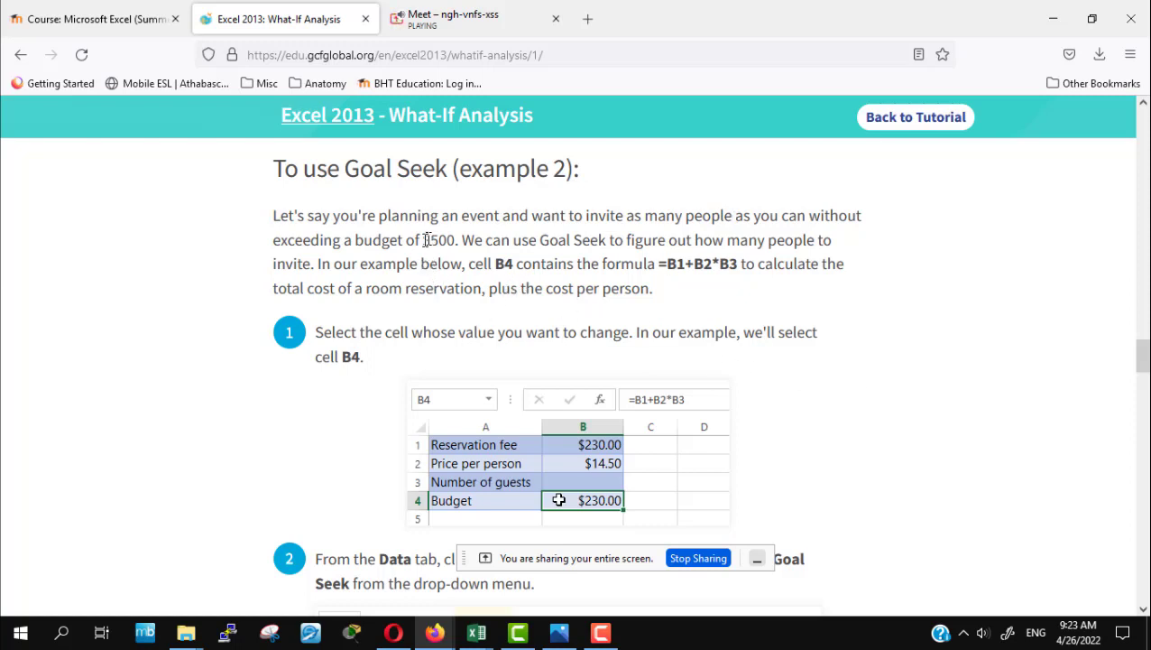
drag(422, 240, 455, 240)
drag(344, 240, 456, 240)
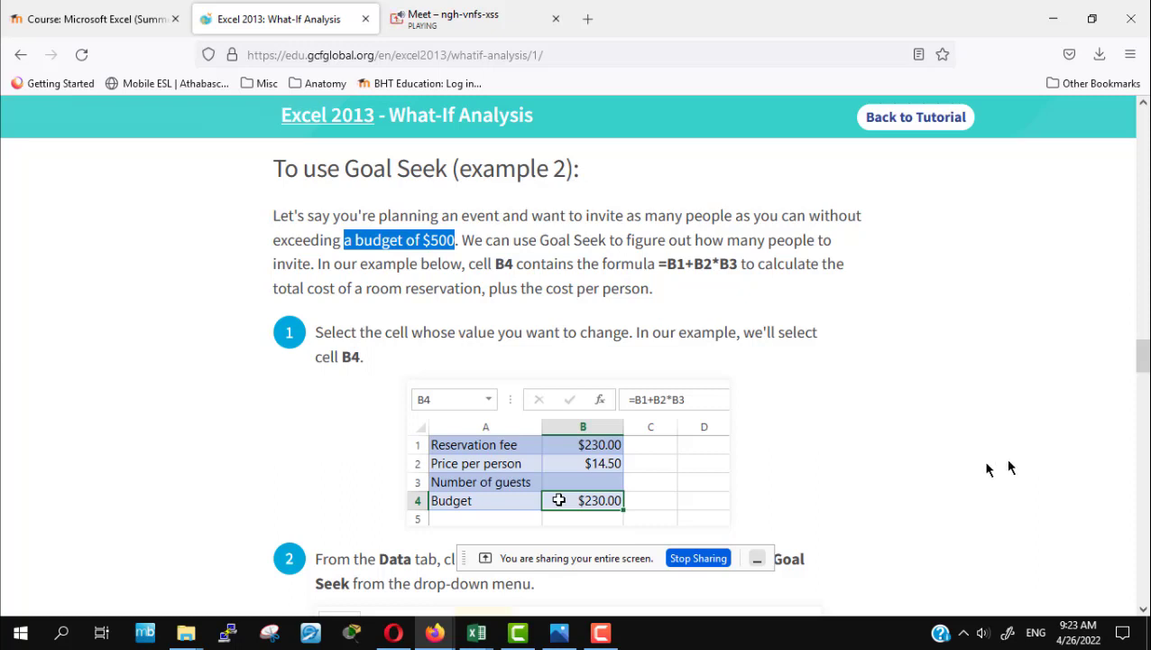
click(857, 249)
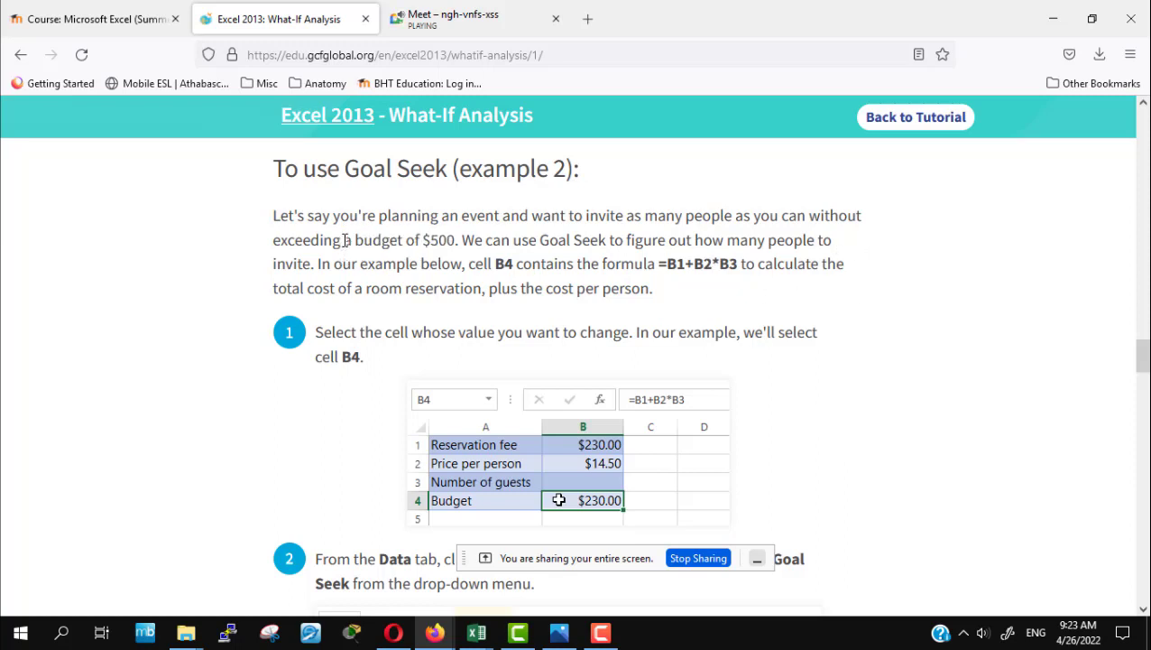
drag(344, 240, 456, 240)
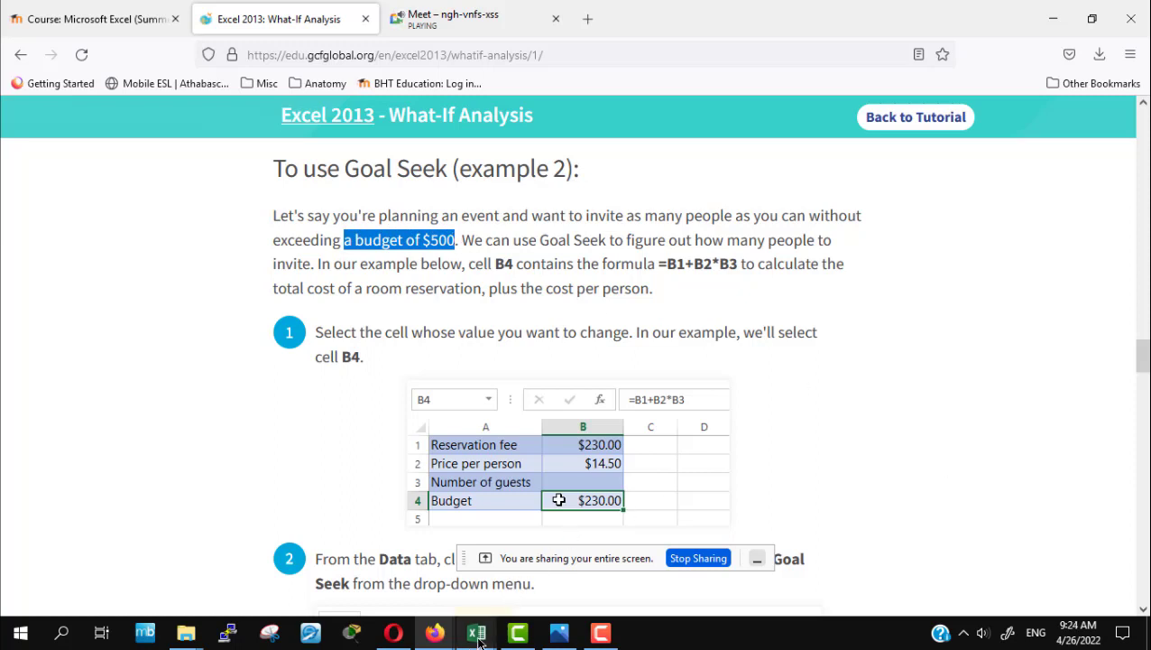
In Excel's Party Budget sheet, inspect blank guests in B3, $14.50 in B2 and $230.00 in B1
mouse_move(476, 633)
click(498, 573)
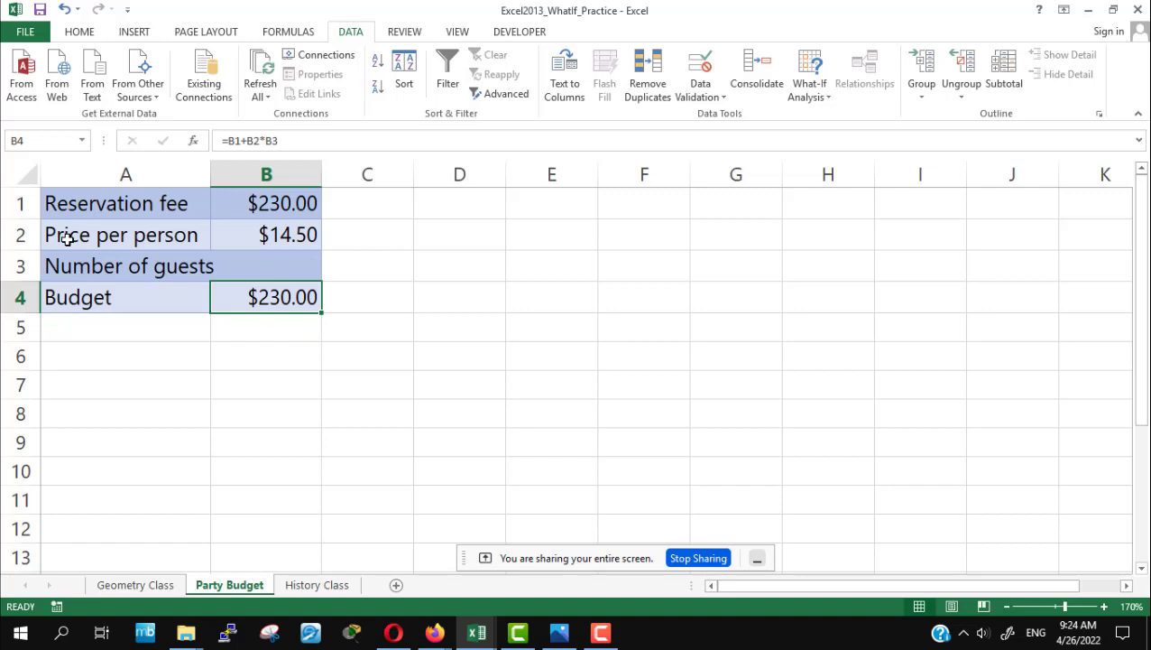
click(282, 273)
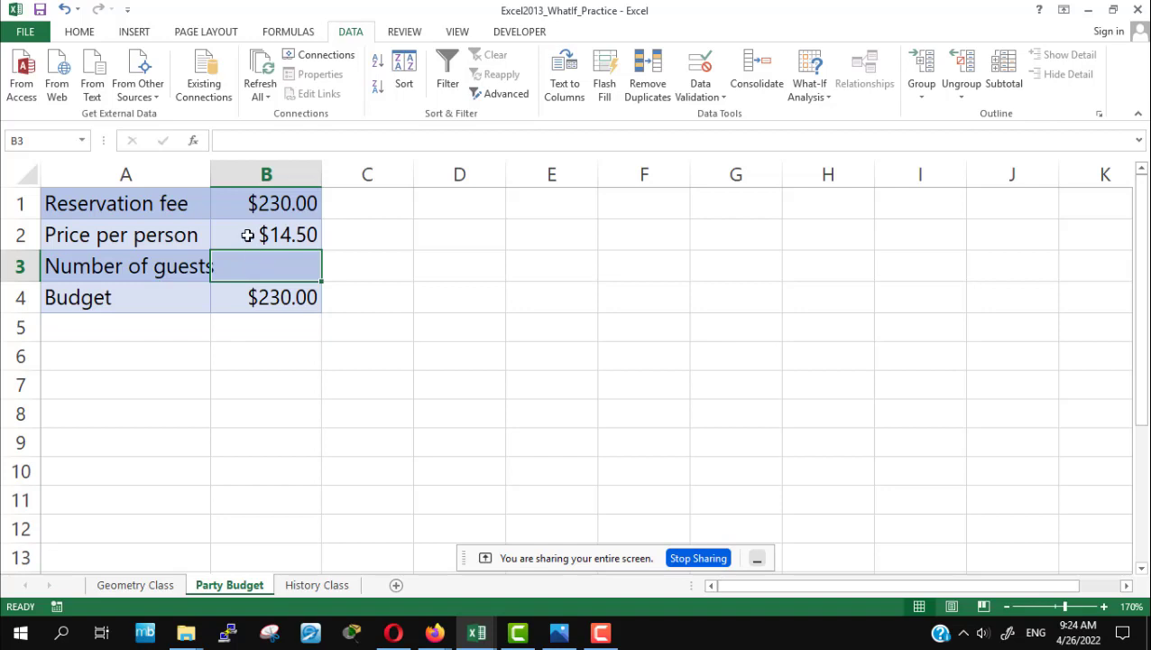
click(245, 233)
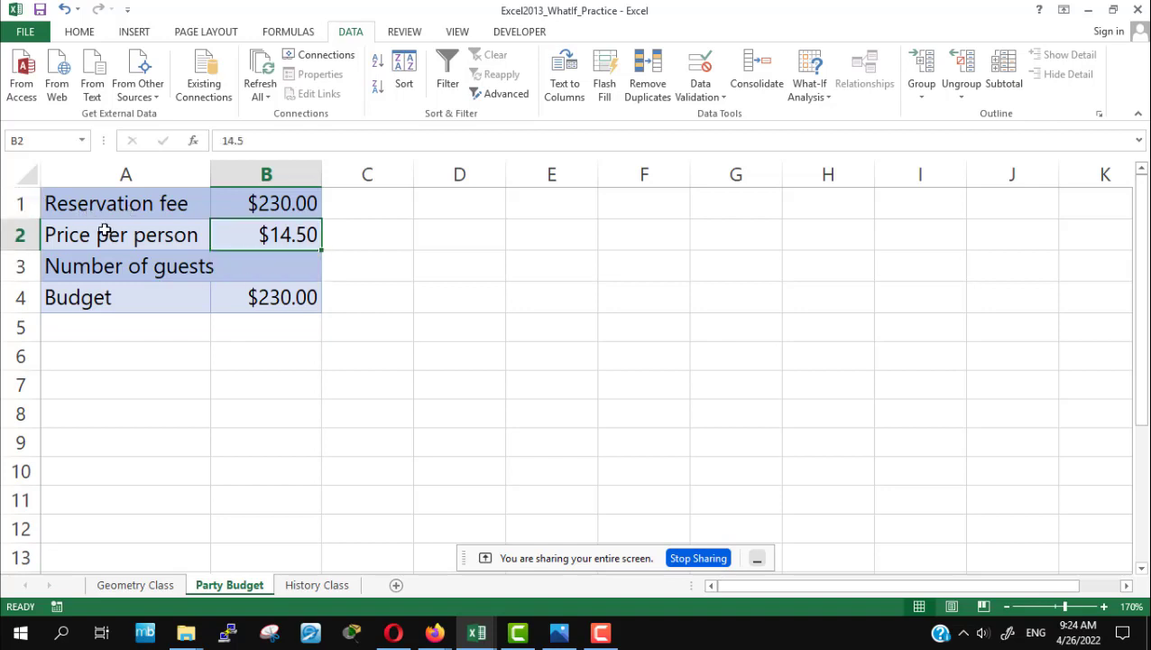
click(248, 204)
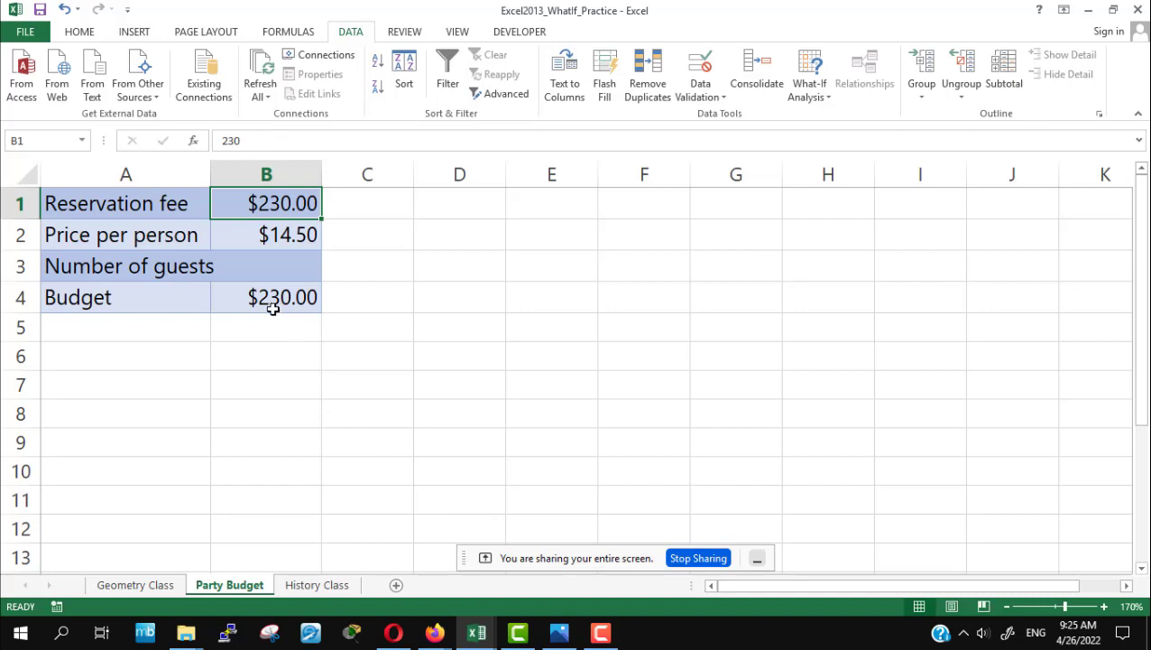
key(Return)
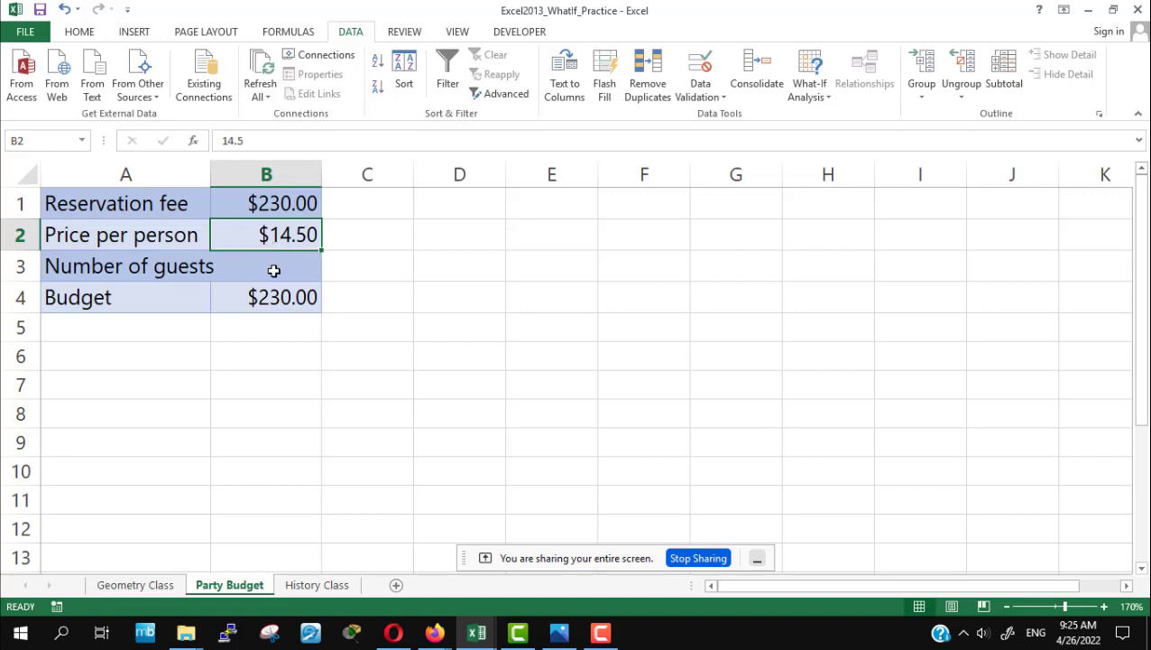
click(274, 270)
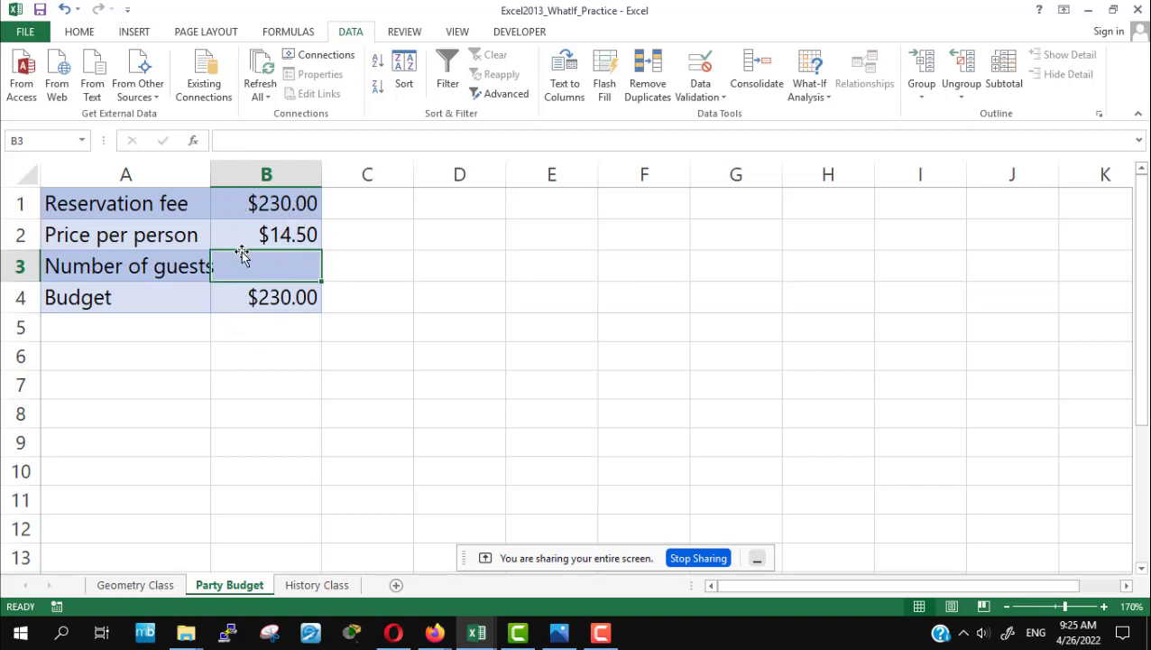
click(252, 304)
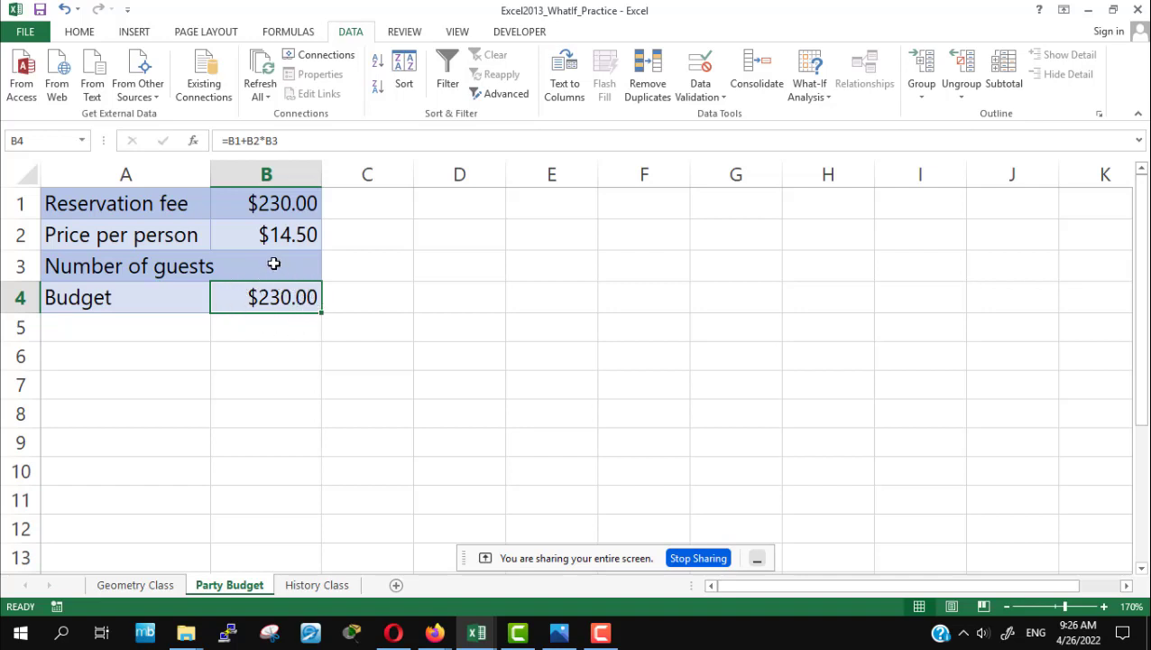
click(273, 263)
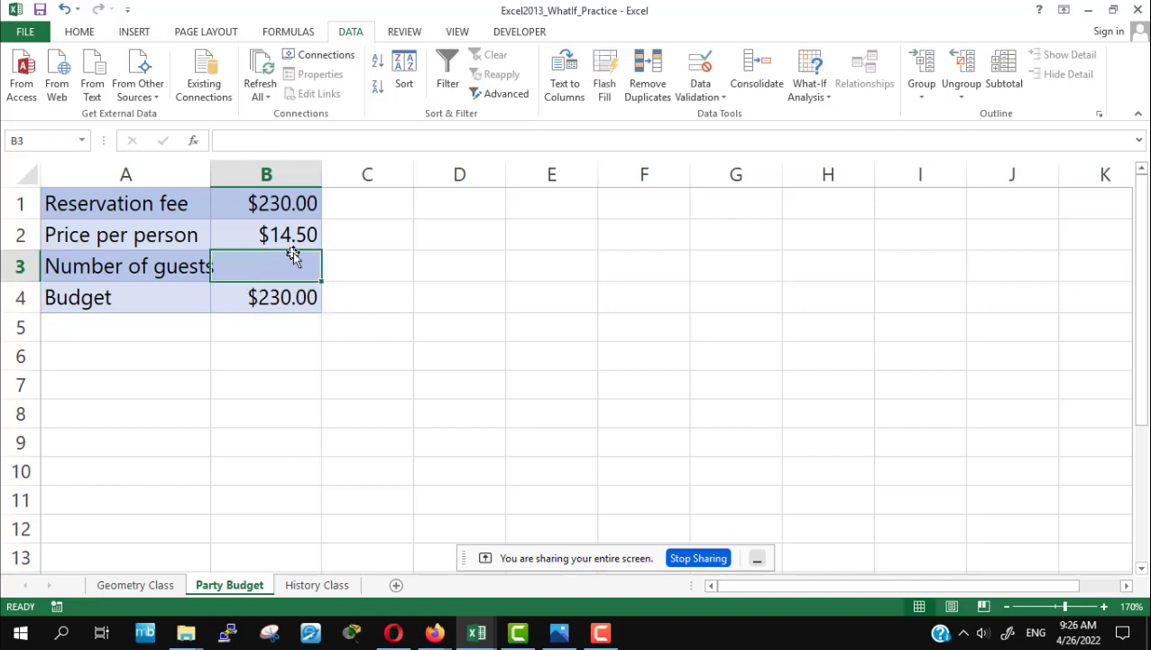
click(289, 298)
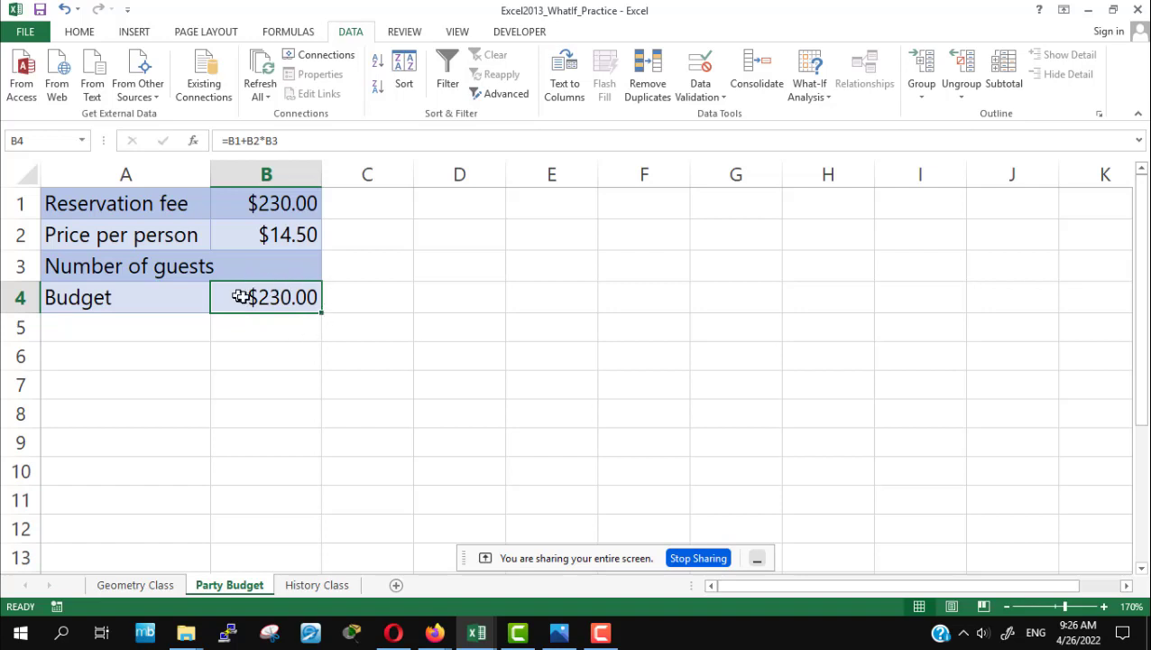
click(268, 271)
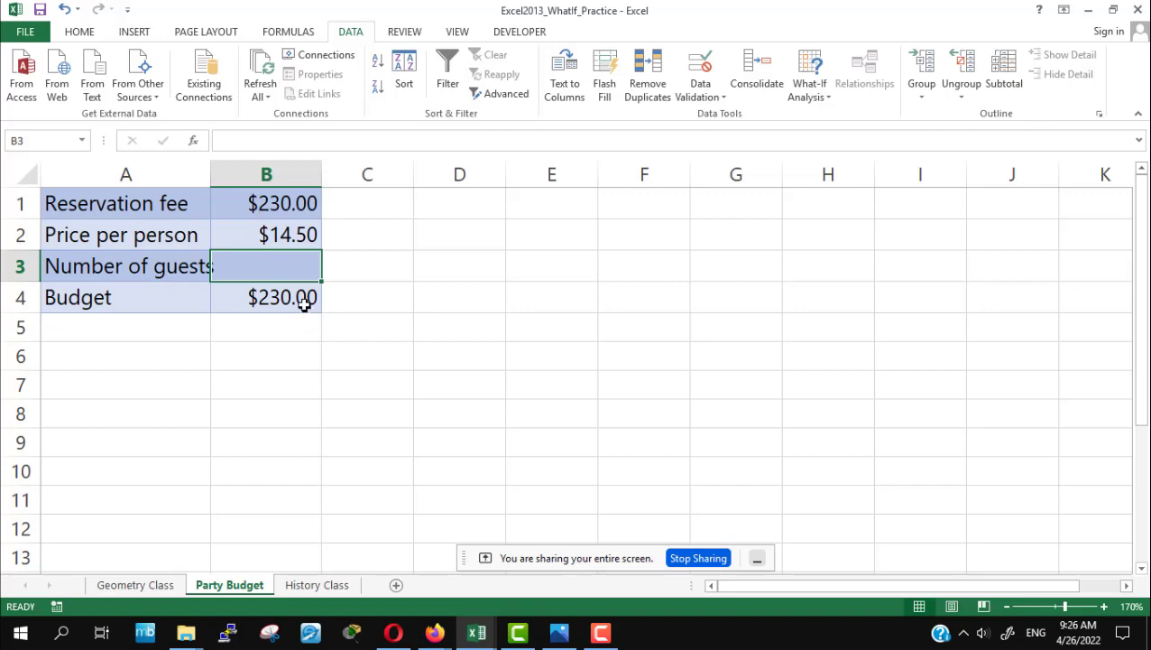
click(302, 300)
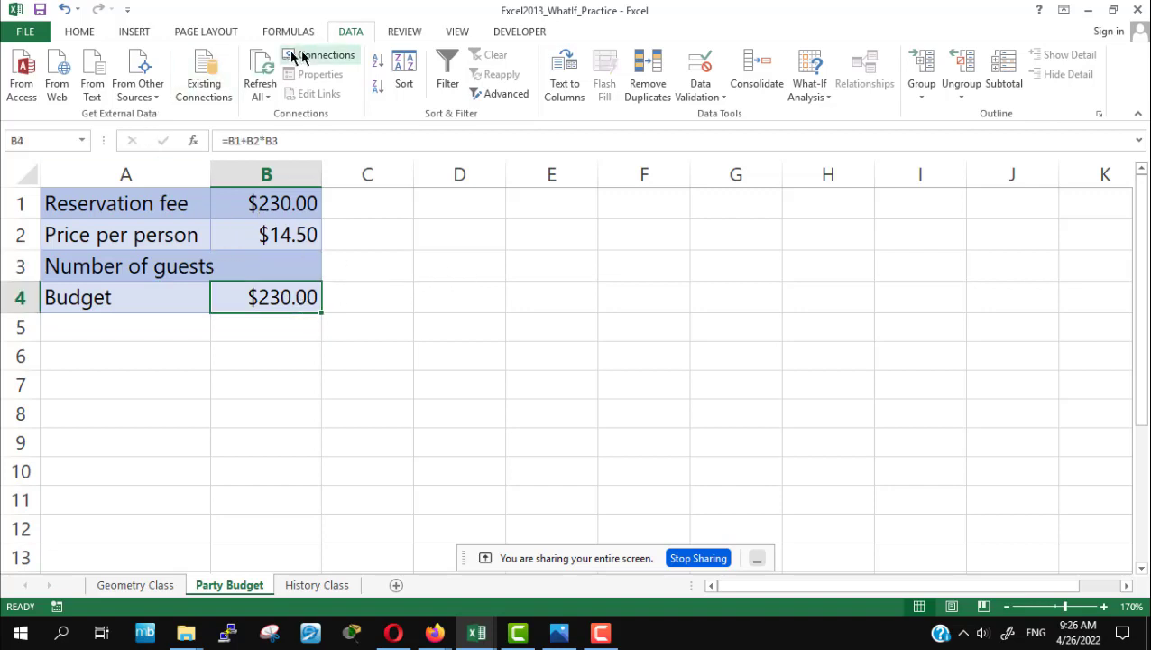
Set up Goal Seek to set B4 to 500 by changing $B$3
click(828, 96)
click(820, 135)
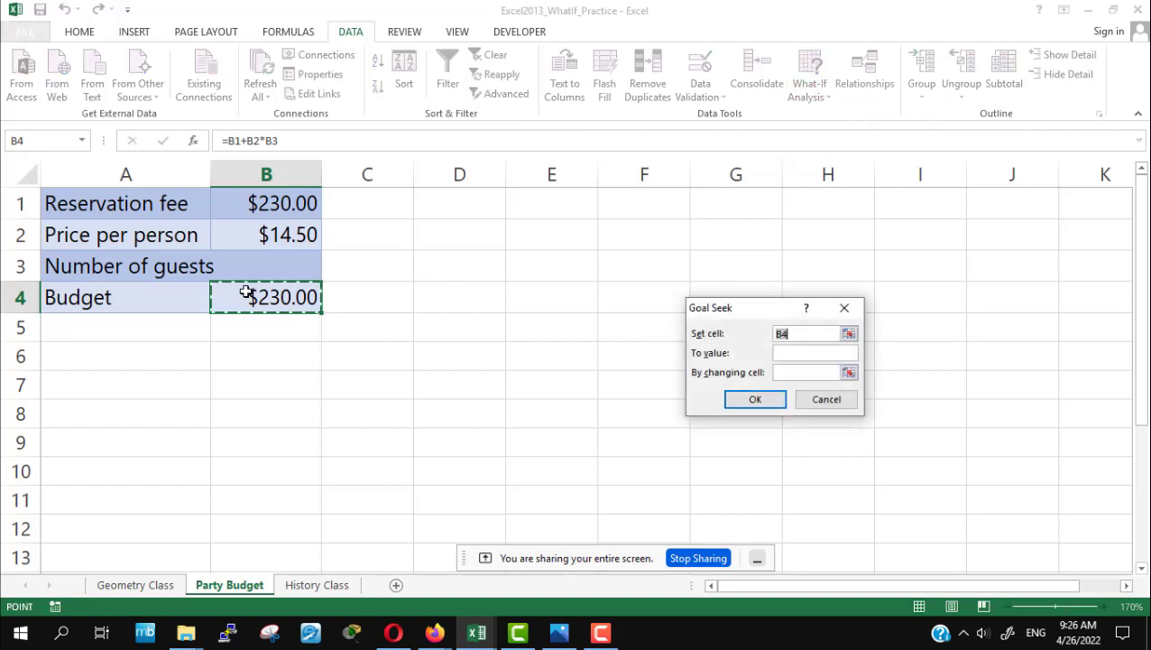
click(802, 355)
text(500)
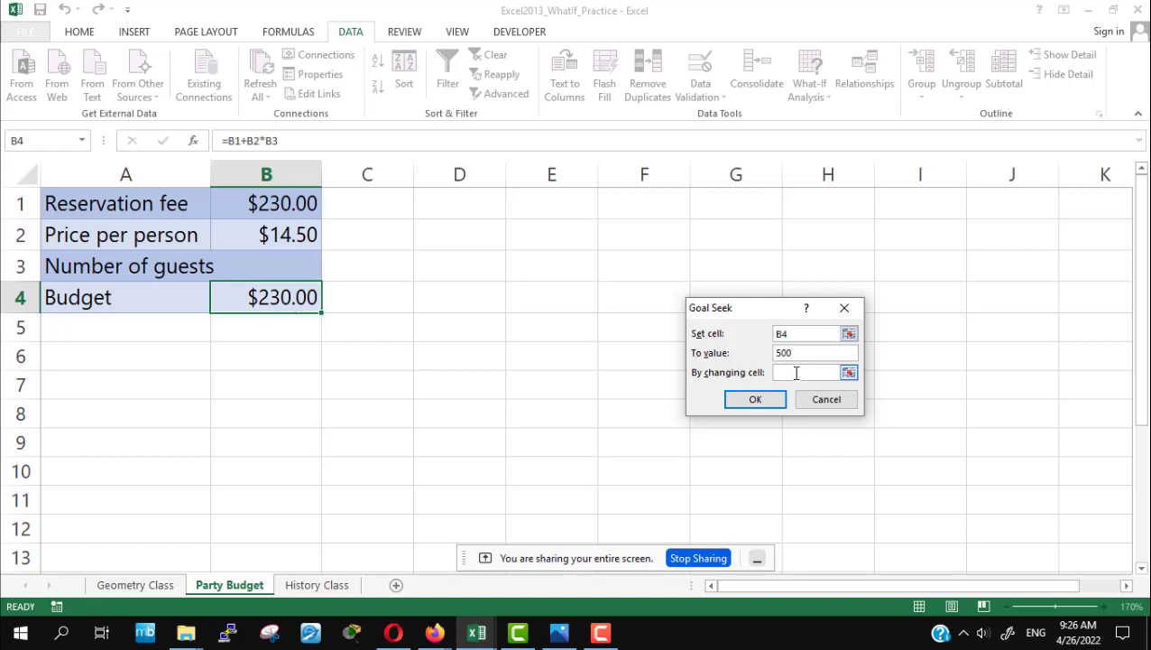
click(781, 372)
click(849, 373)
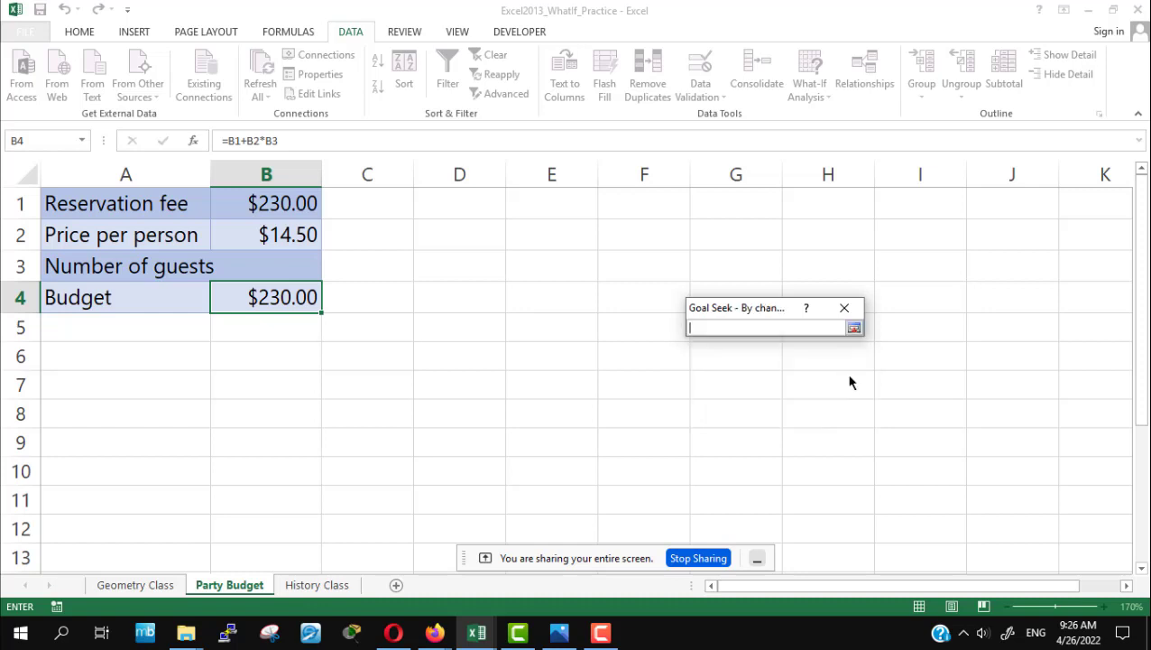
click(269, 261)
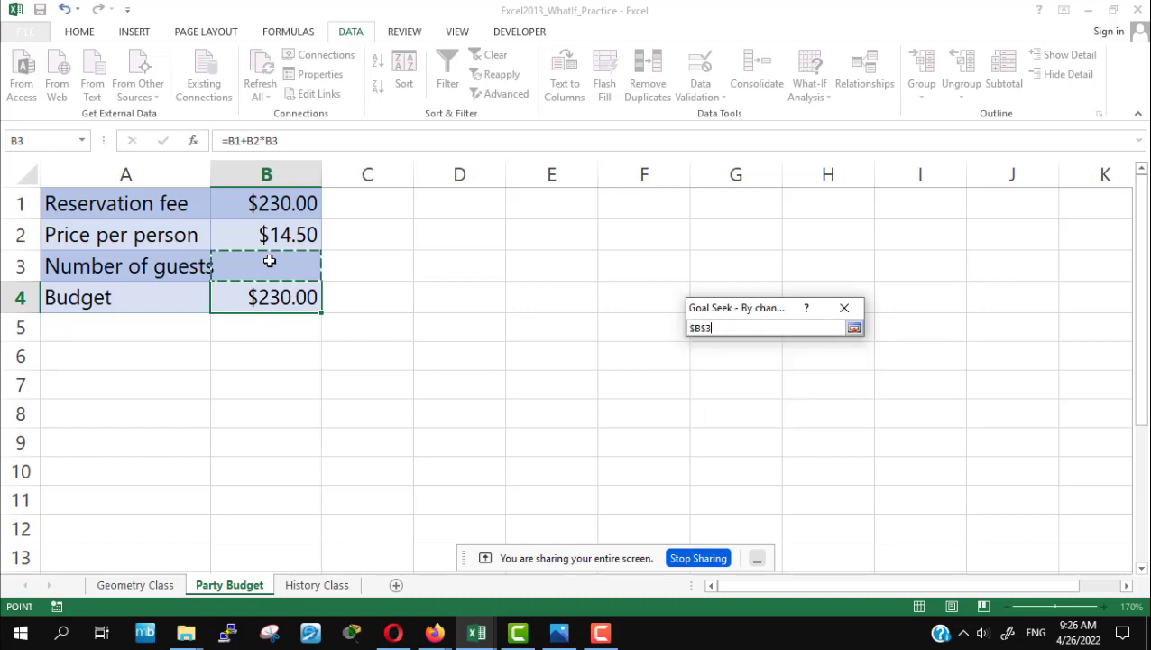
click(853, 329)
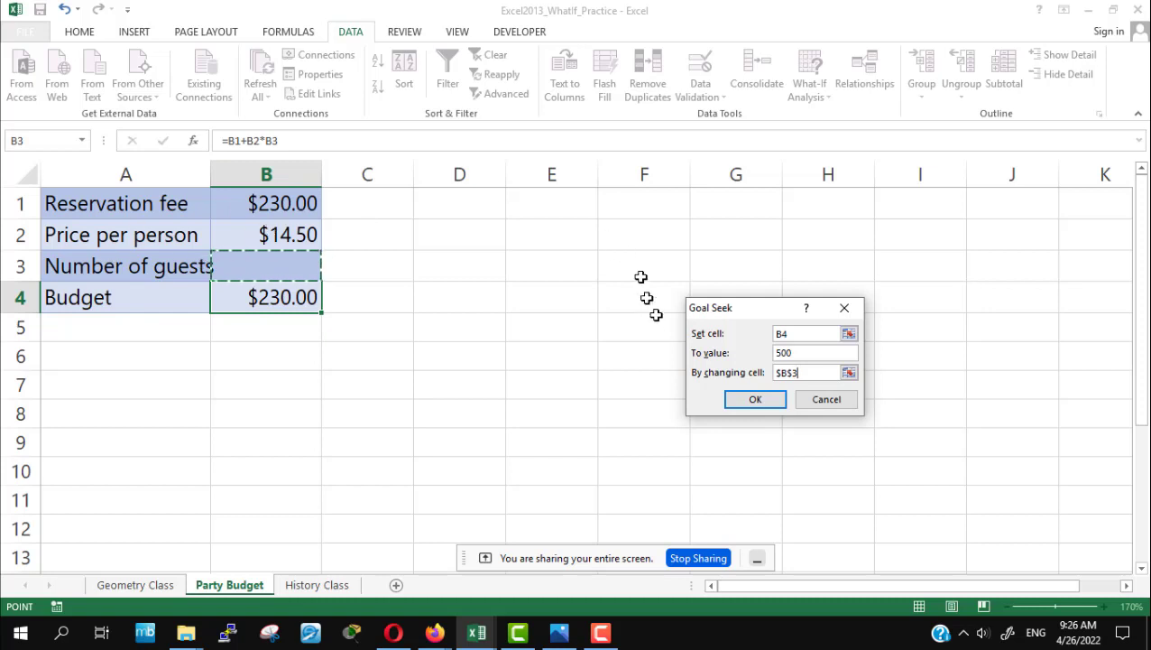
Run Goal Seek and accept the result of 18.62069 guests in B3
click(756, 400)
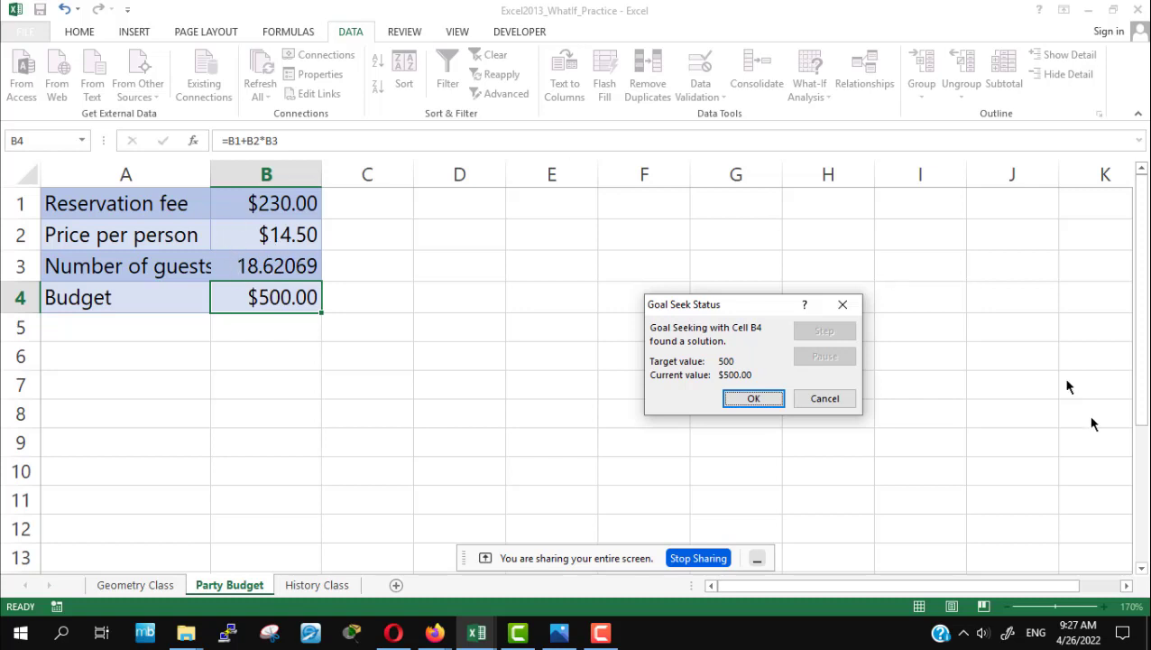
click(746, 405)
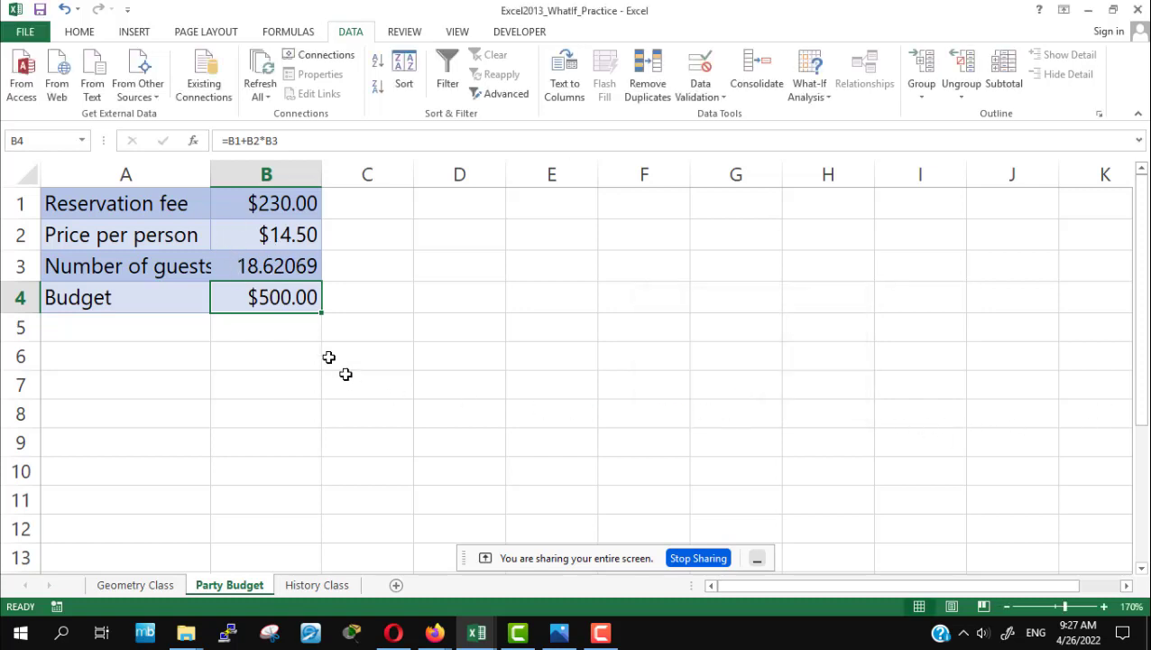
click(254, 264)
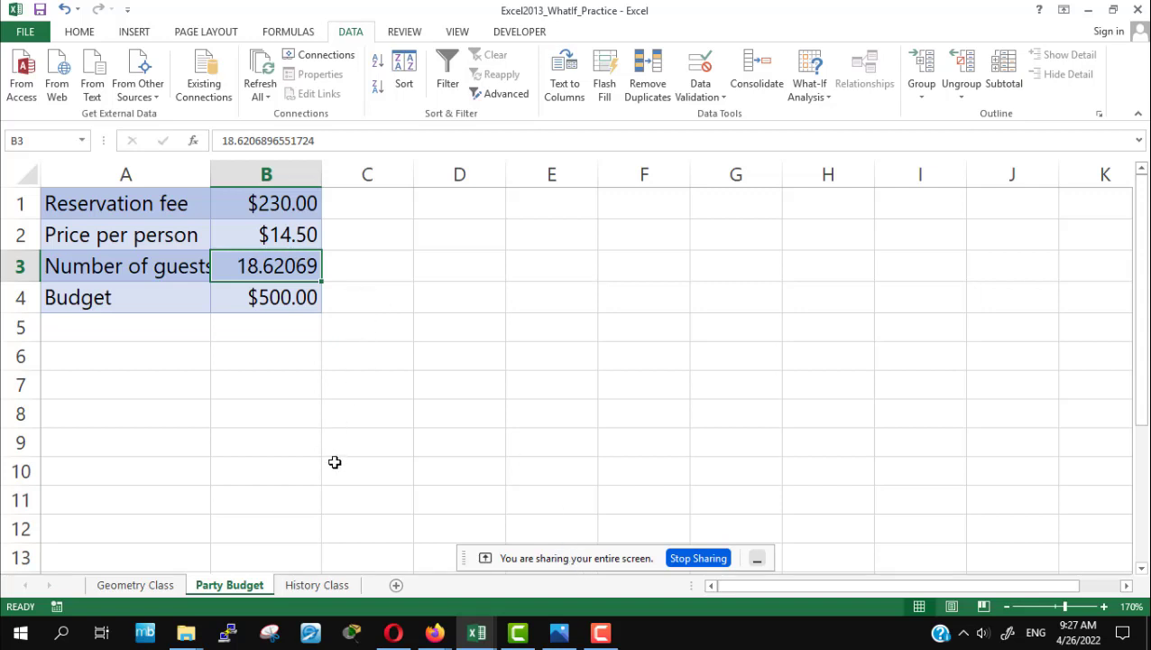
click(394, 634)
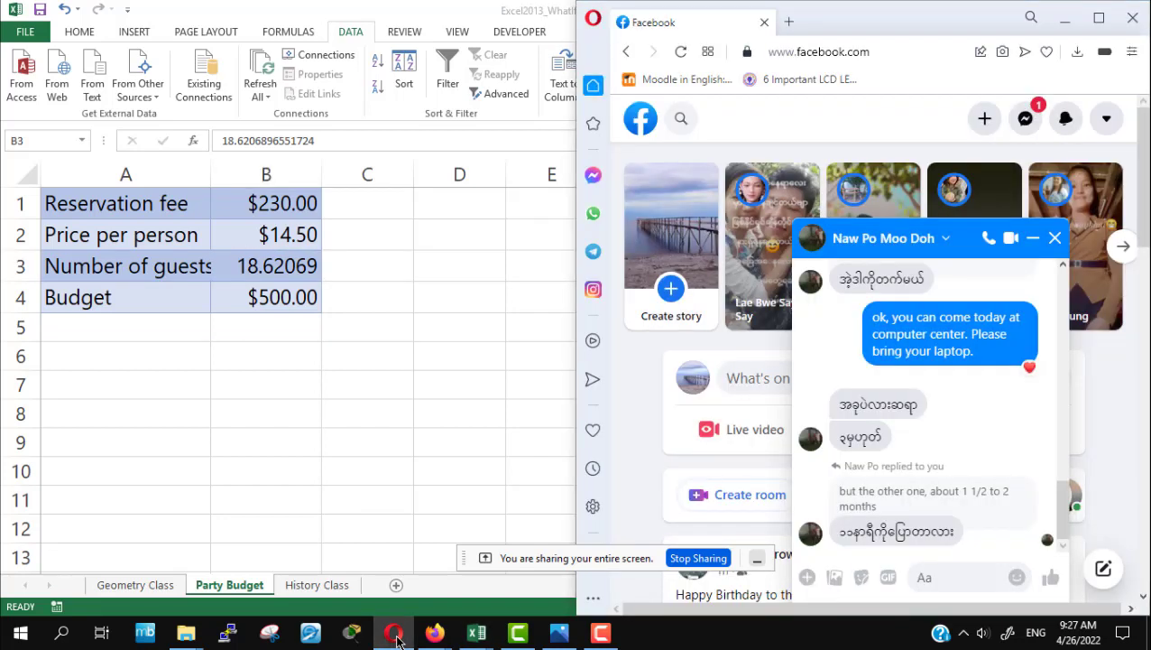
Reply '3 pm' in the Messenger chat, close the chat, and maximize Excel
click(395, 637)
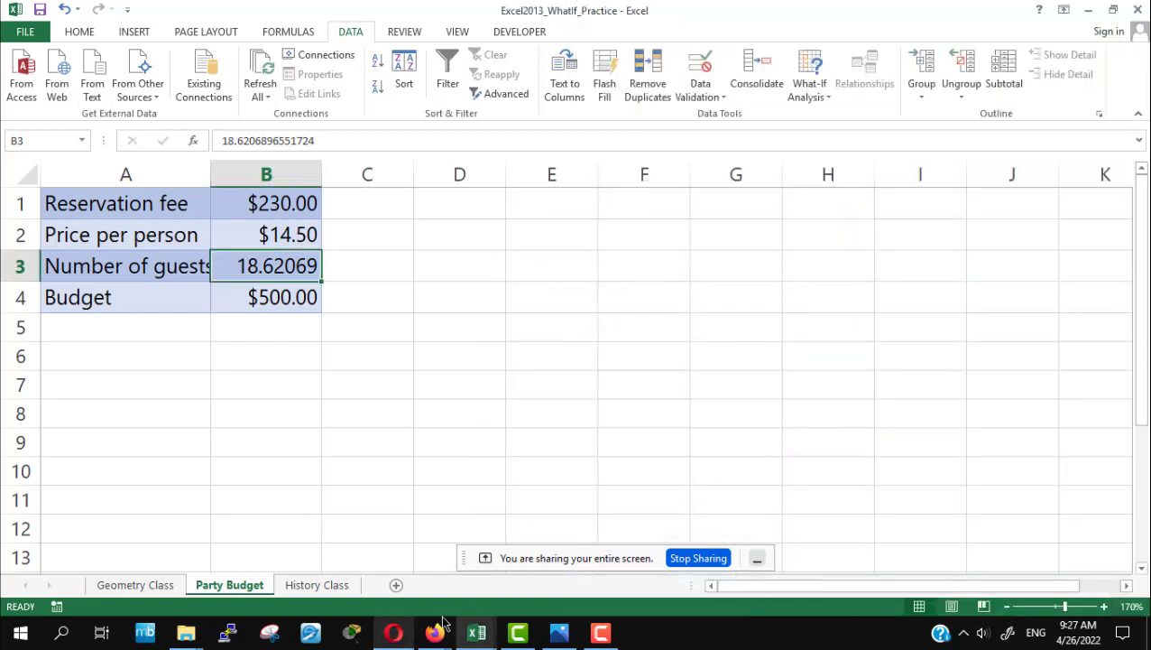
click(394, 636)
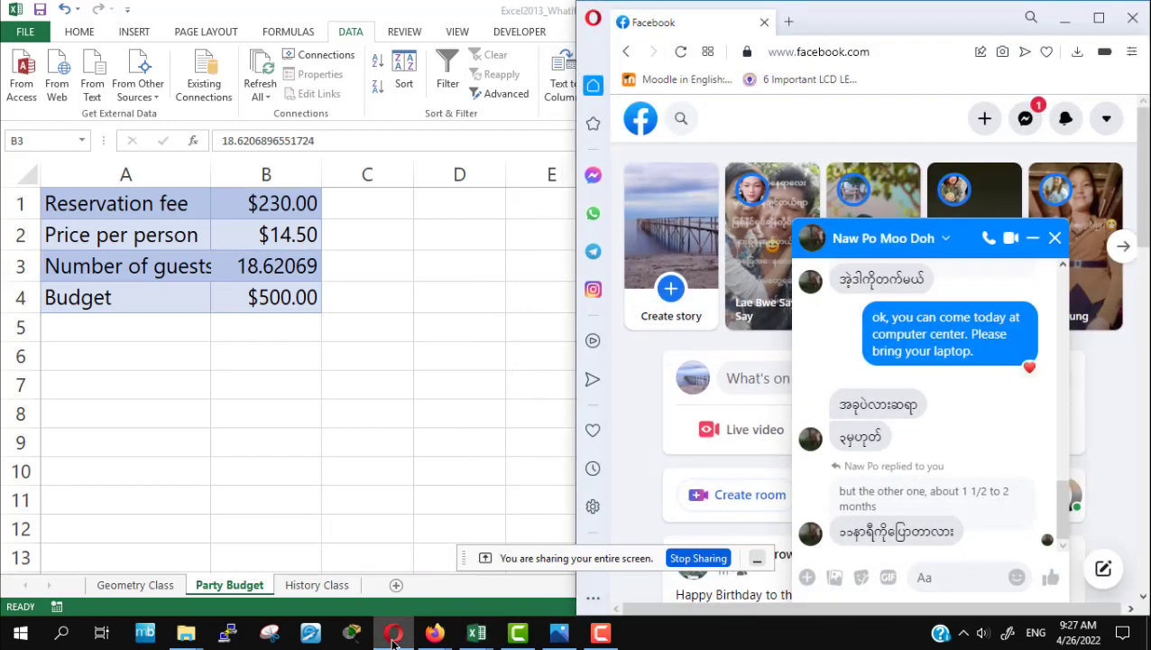
click(957, 575)
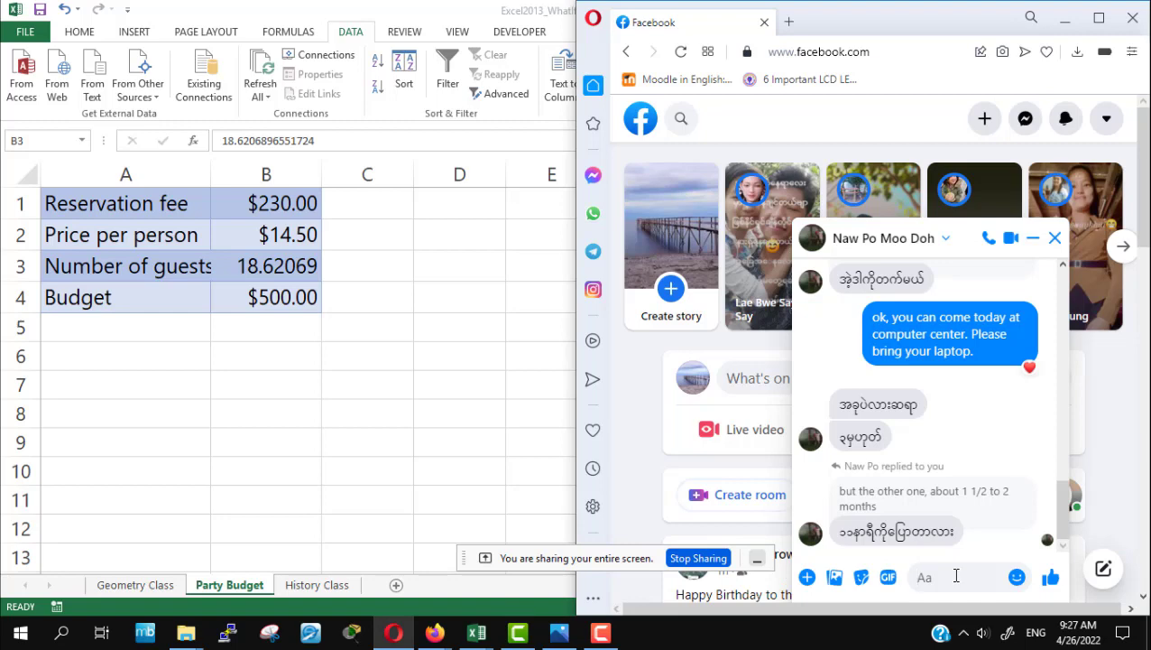
text(3 pm)
key(Return)
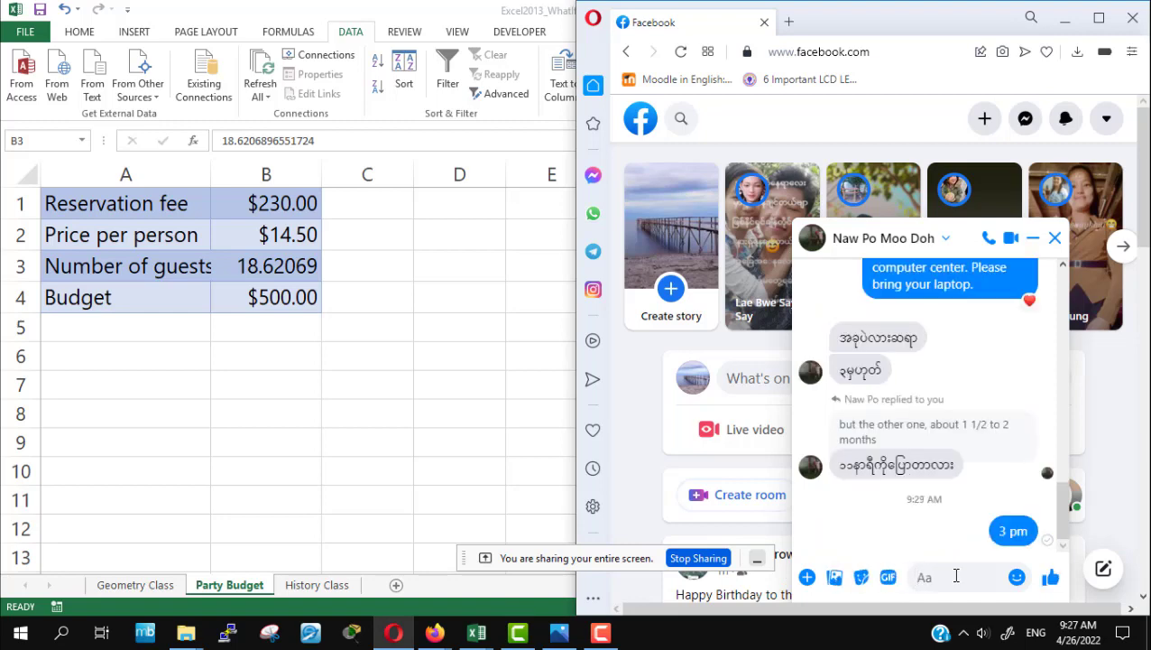
click(1055, 237)
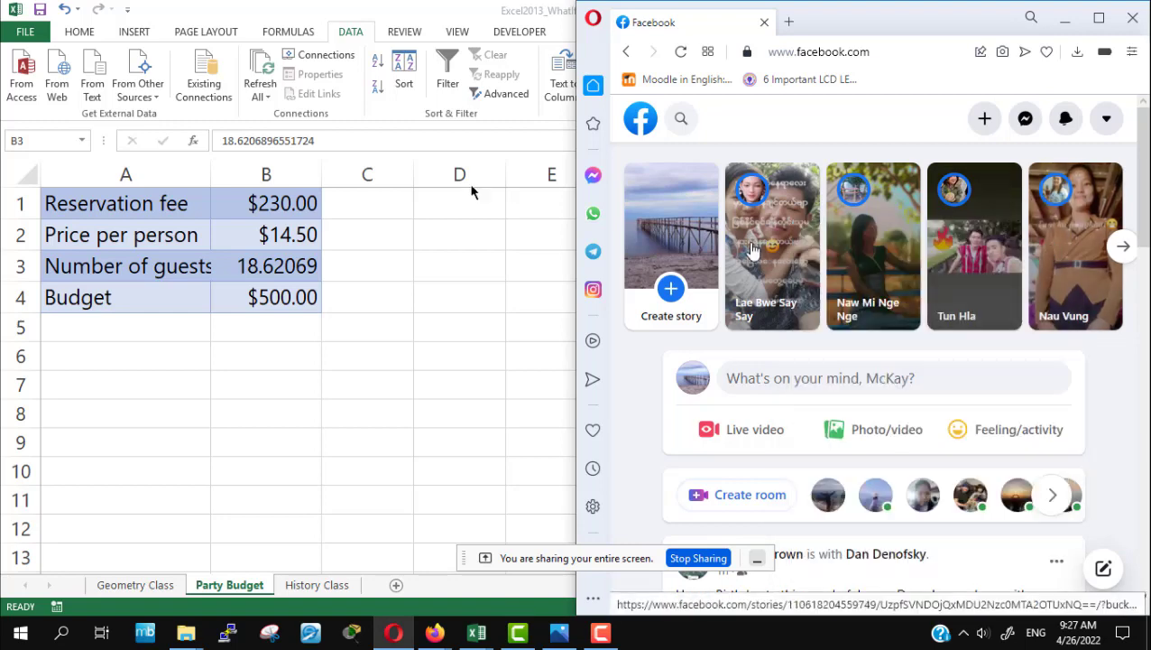
double_click(462, 9)
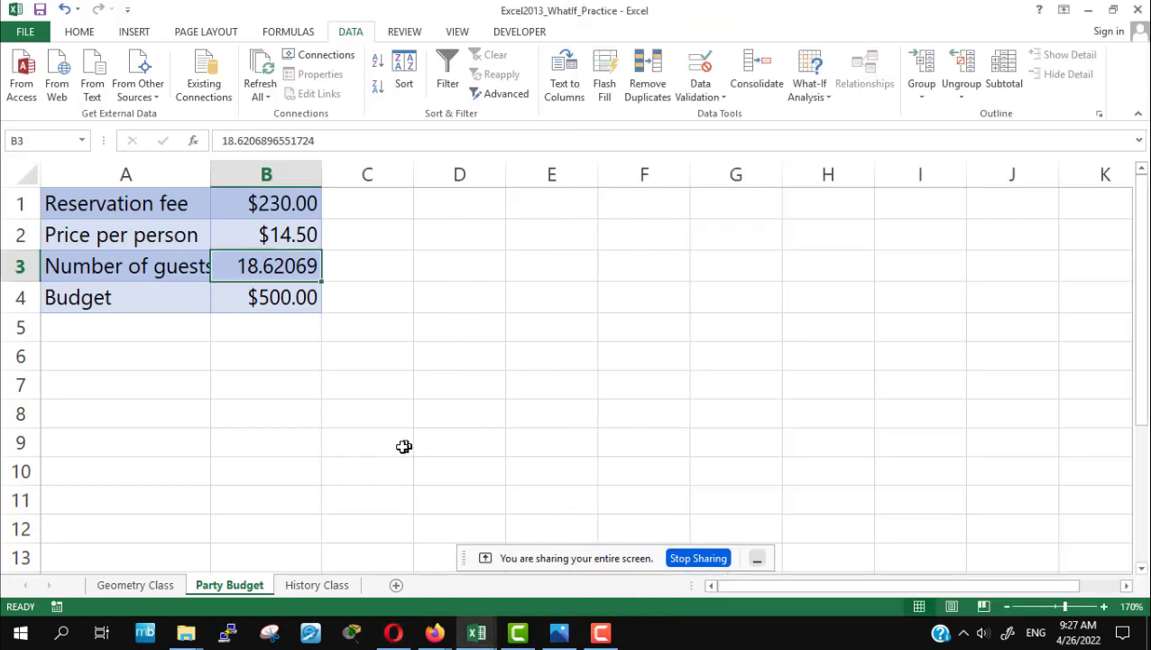
Scroll the GCFGlobal tutorial to 'Other types of what-if analysis' and highlight that heading
click(435, 634)
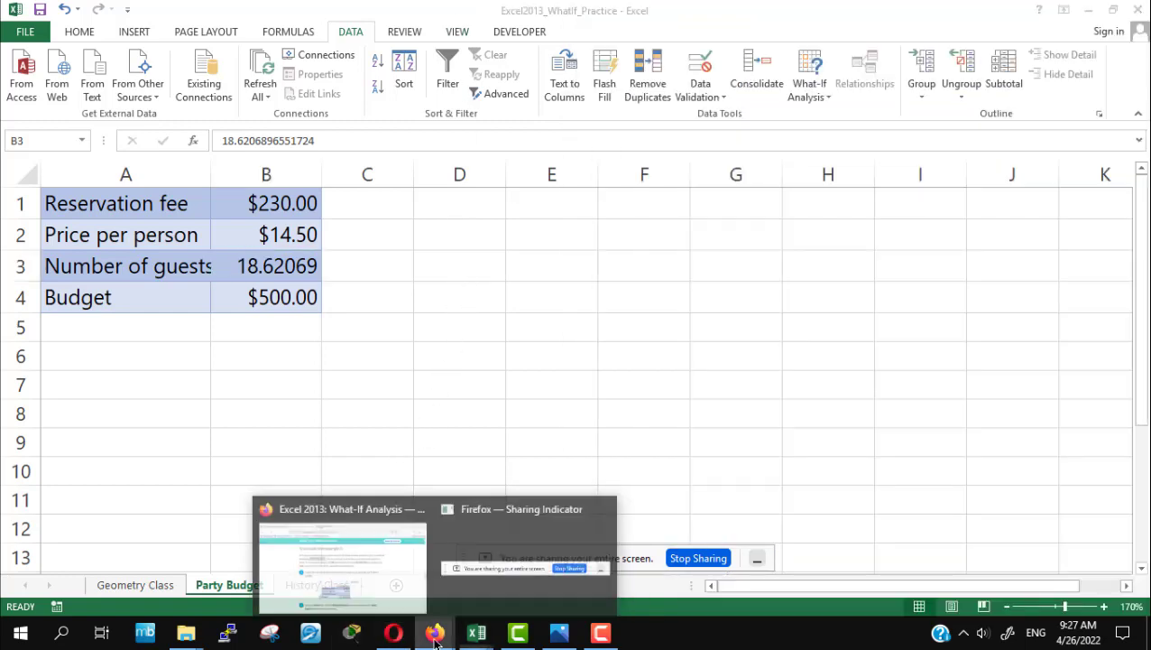
click(374, 595)
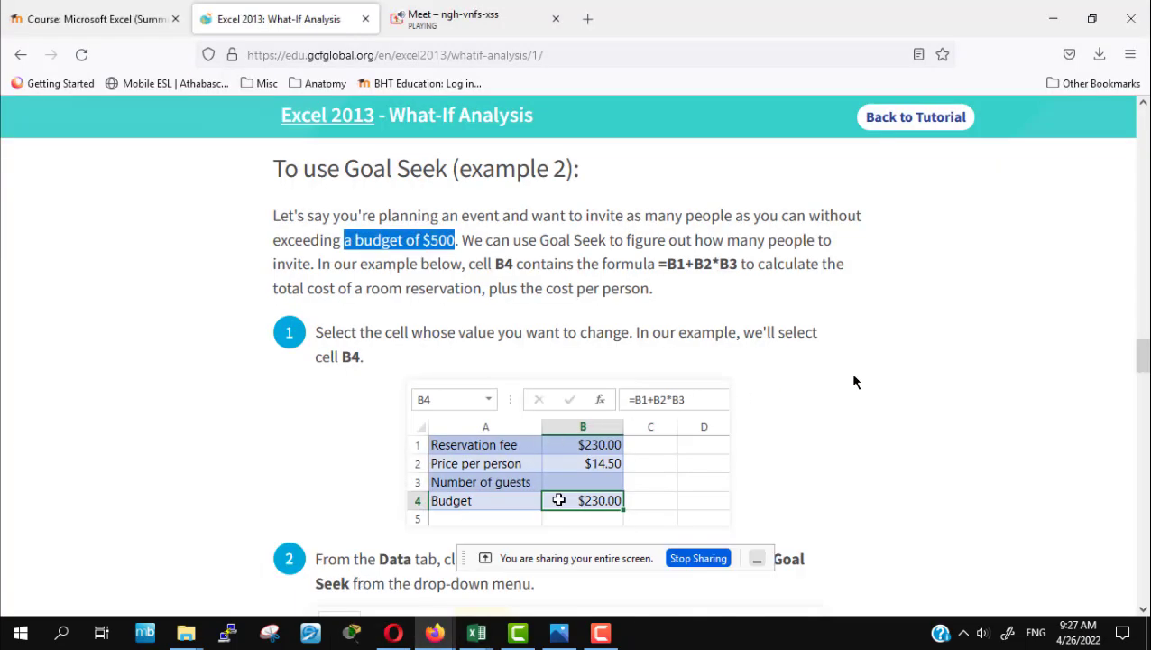
scroll(855, 381, down, 4)
scroll(855, 381, down, 3)
scroll(854, 381, down, 5)
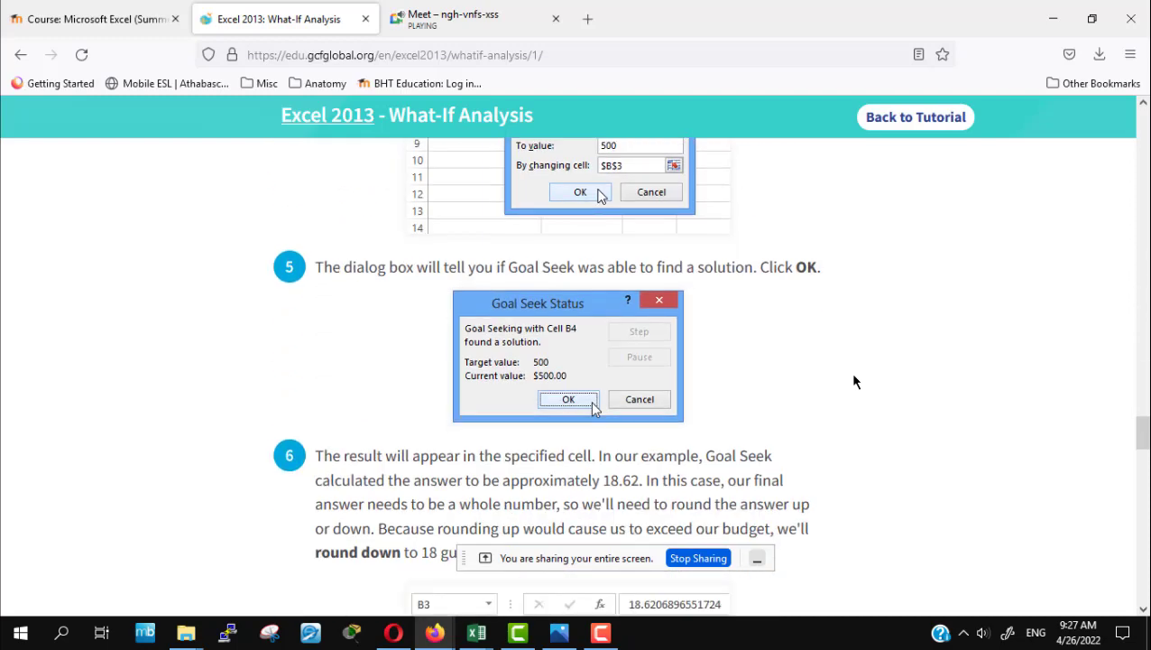
scroll(855, 382, down, 4)
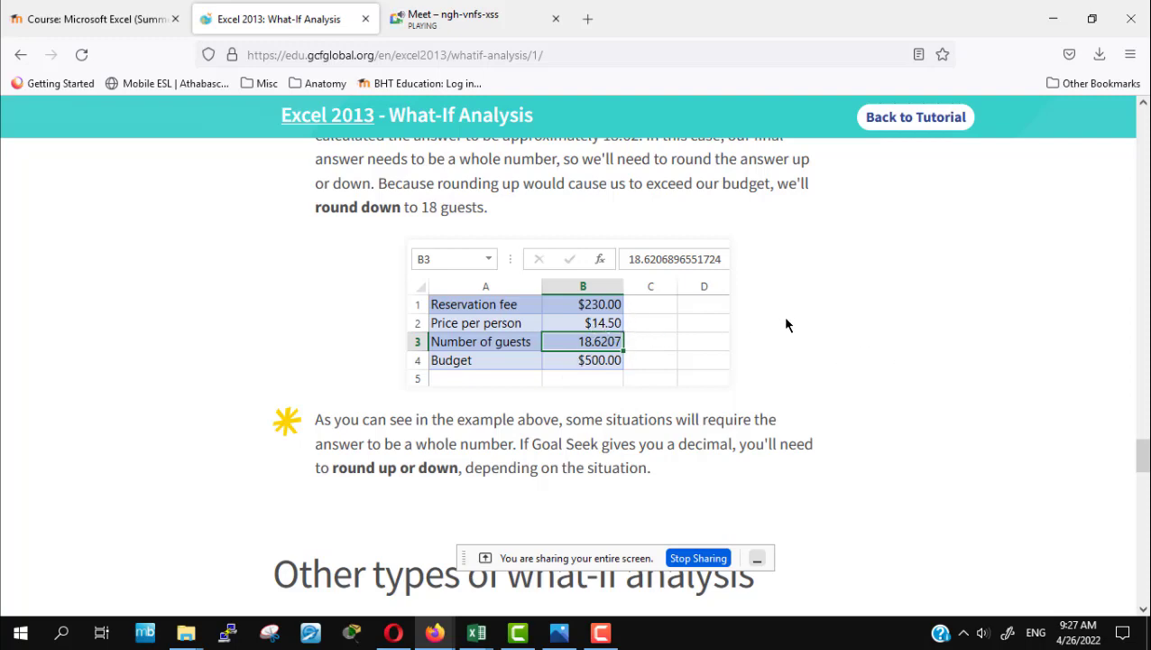
scroll(786, 323, down, 3)
scroll(777, 312, down, 2)
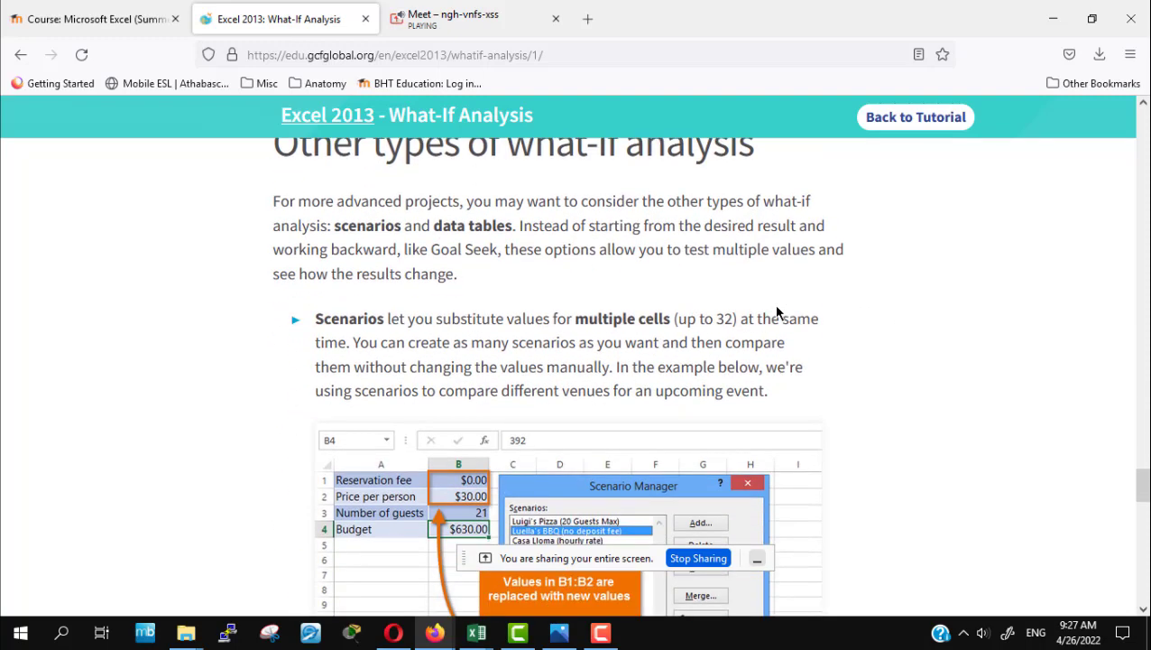
scroll(777, 308, up, 1)
scroll(830, 385, up, 1)
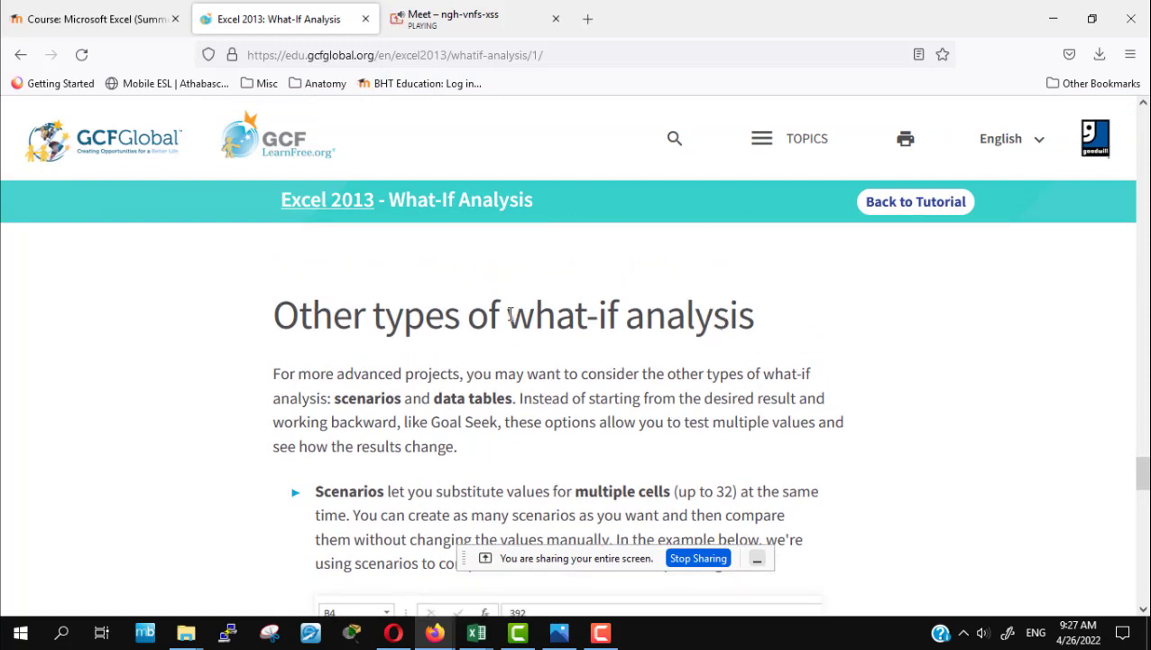
drag(508, 315, 752, 330)
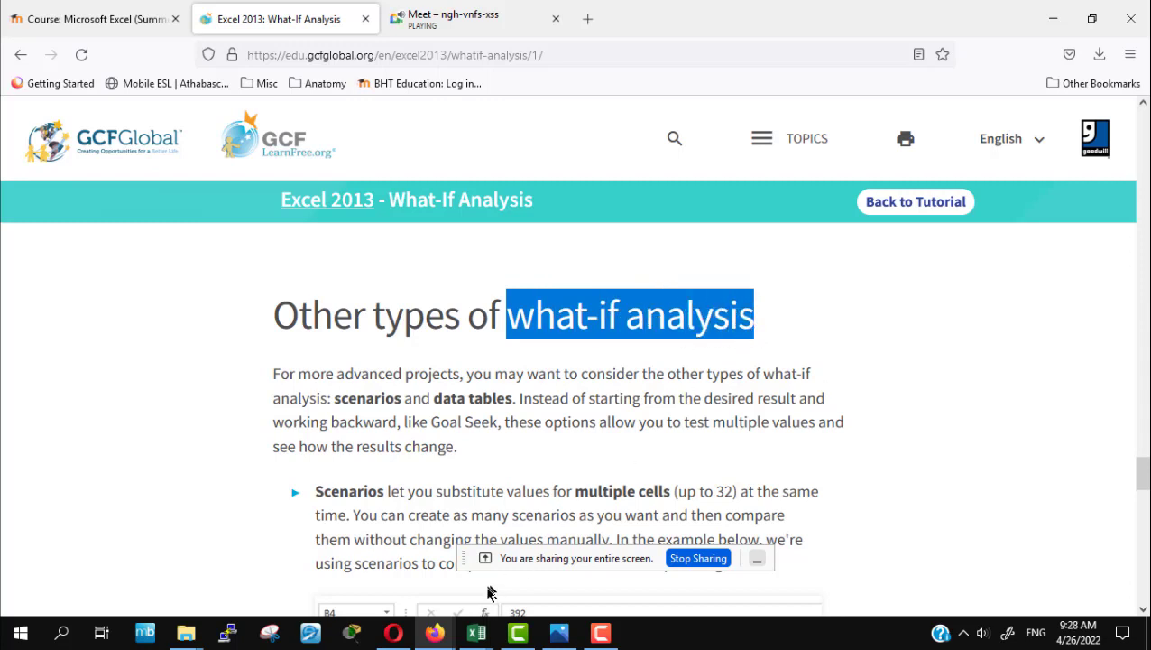
click(470, 639)
click(511, 568)
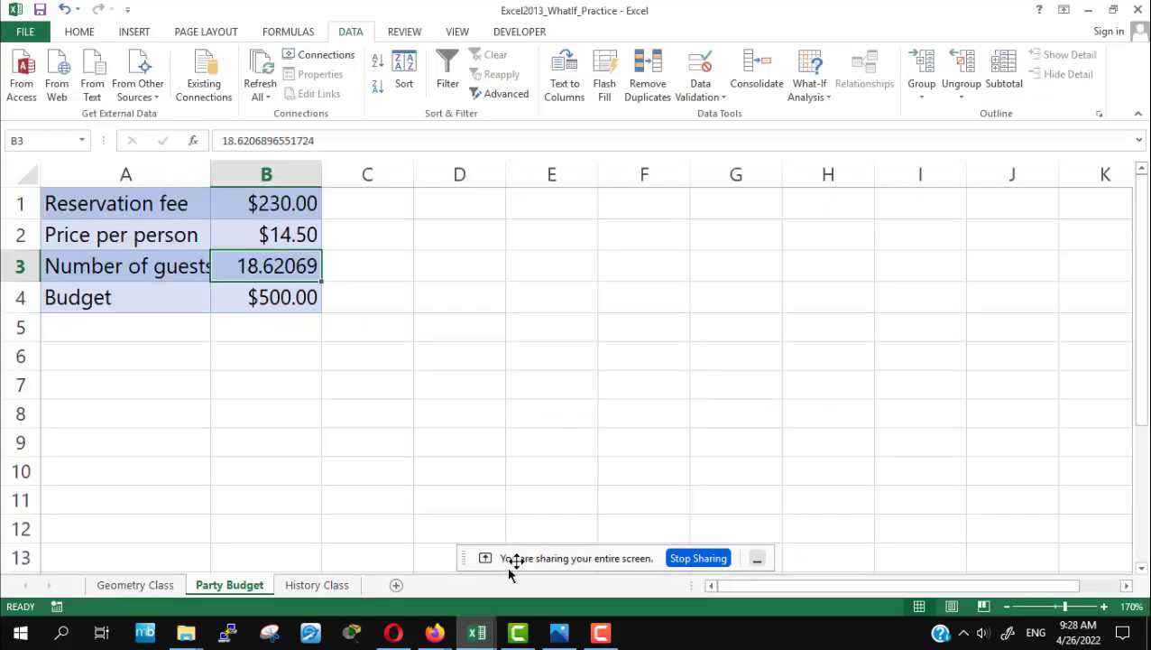
click(826, 97)
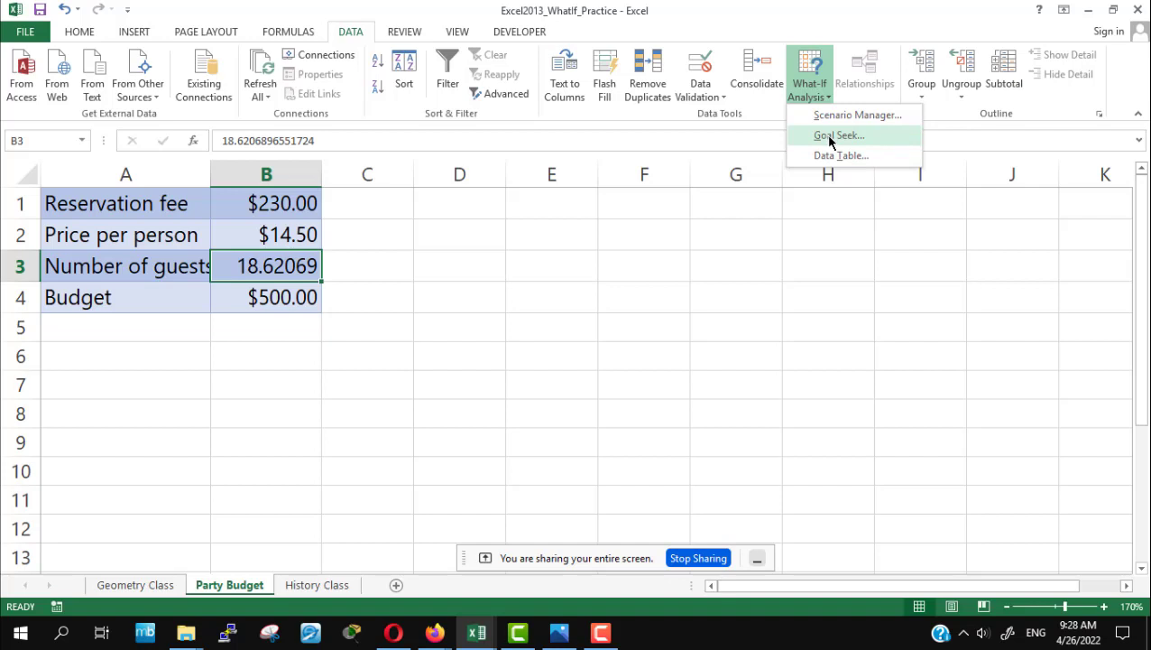
click(807, 8)
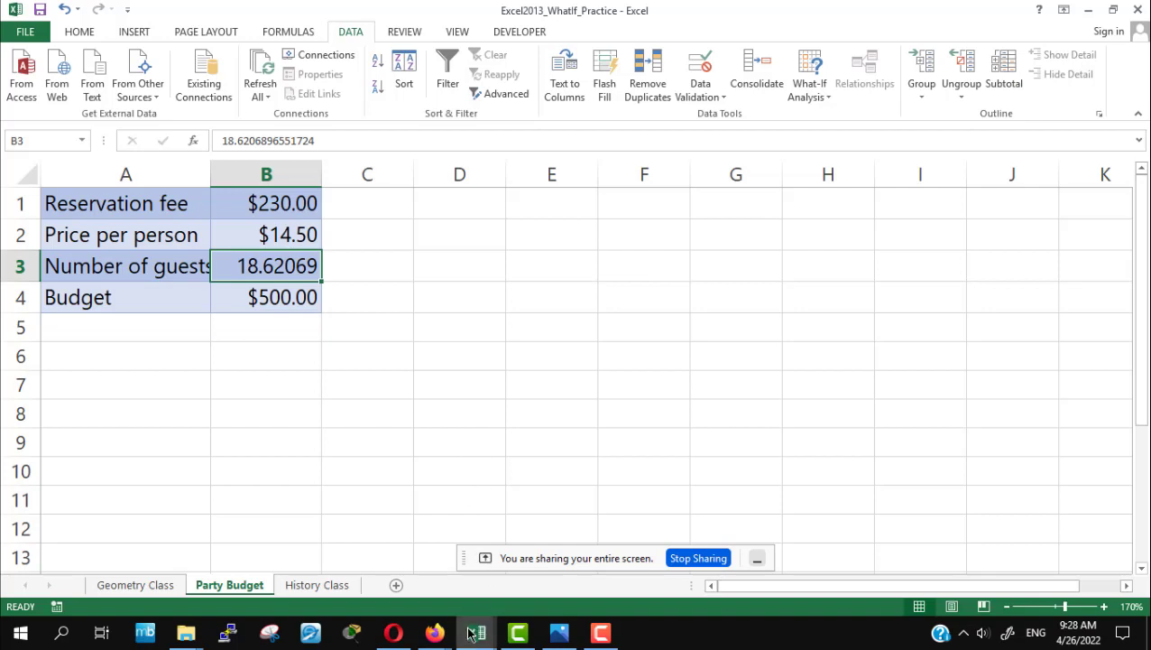
mouse_move(435, 633)
click(378, 579)
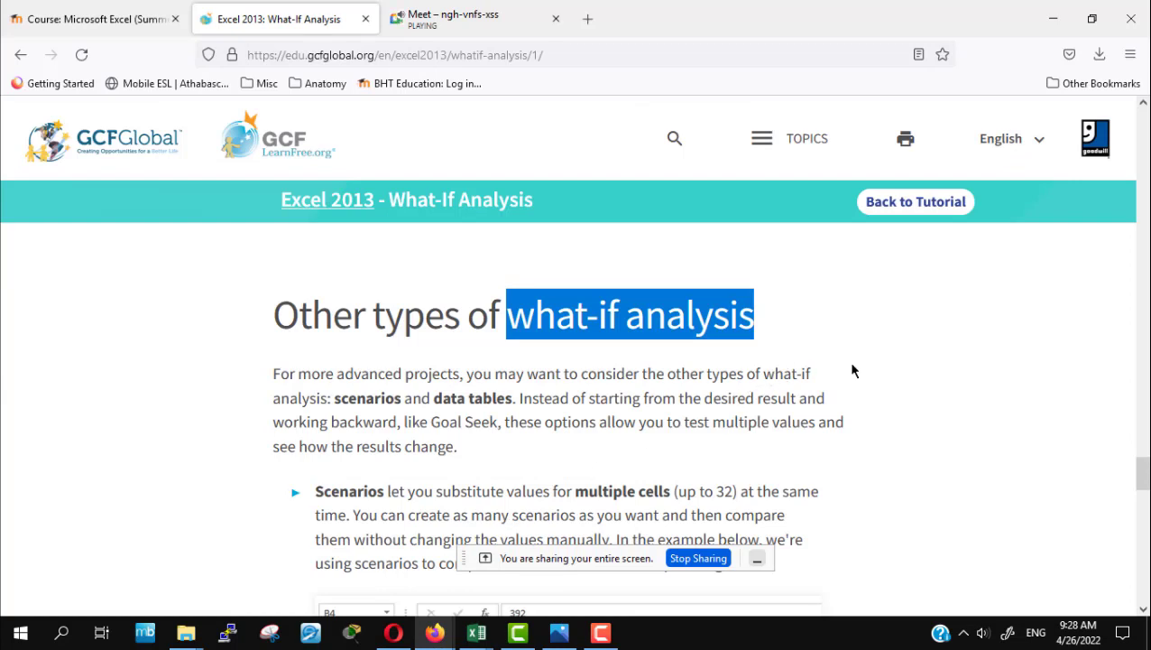
scroll(852, 370, down, 2)
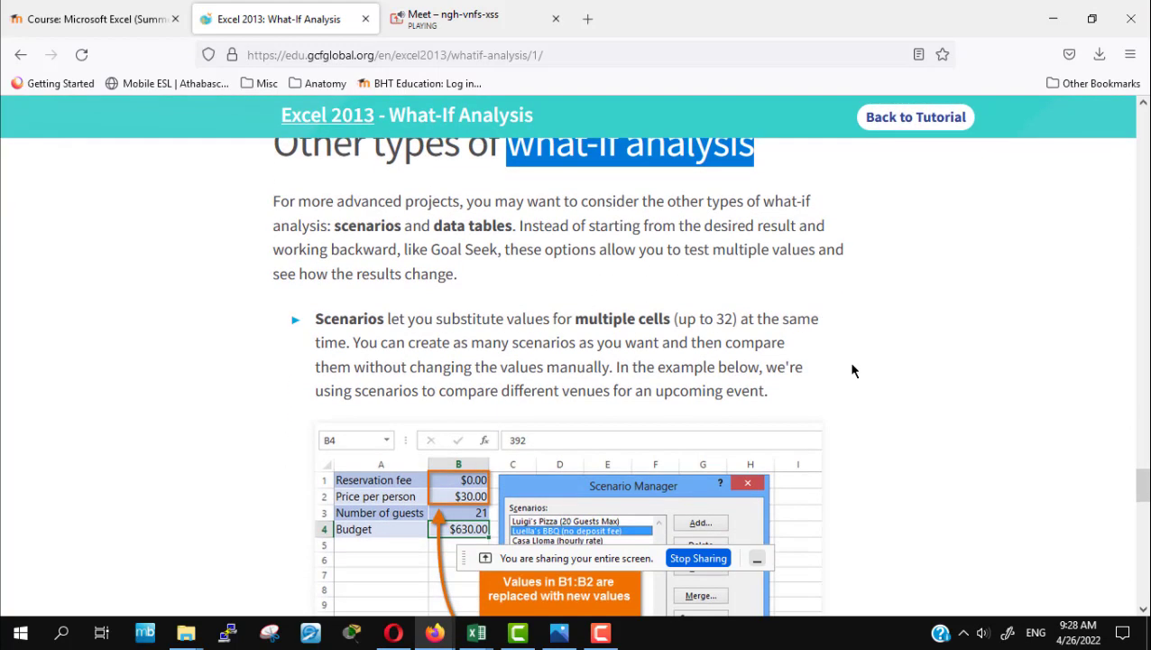
scroll(853, 370, down, 2)
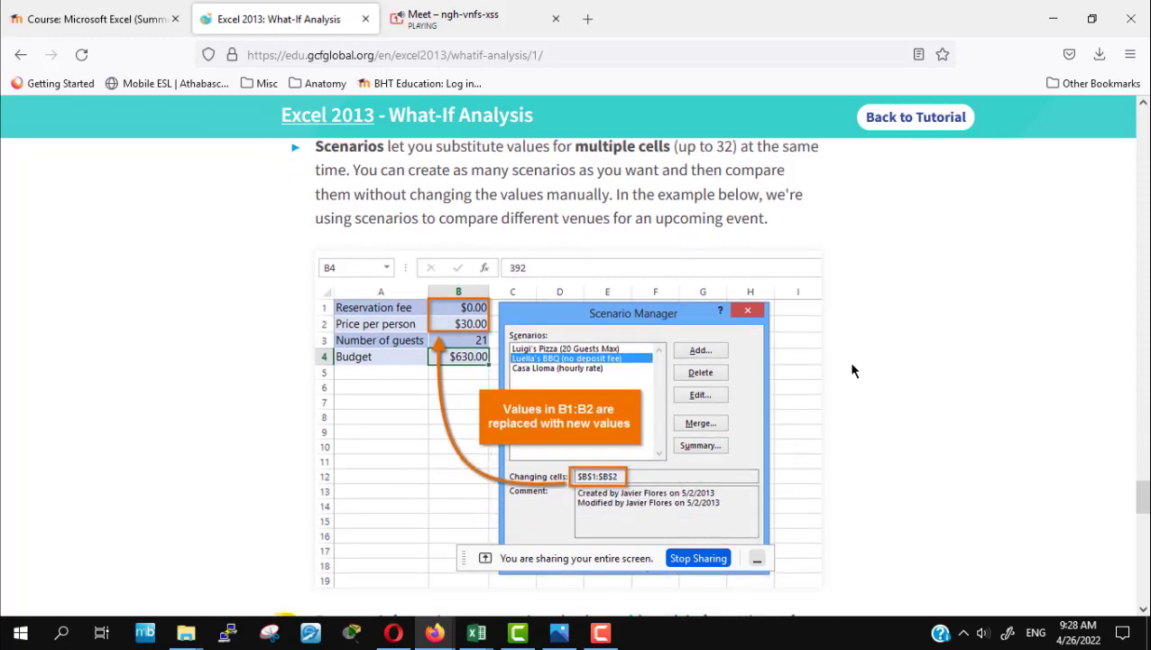
scroll(853, 370, down, 2)
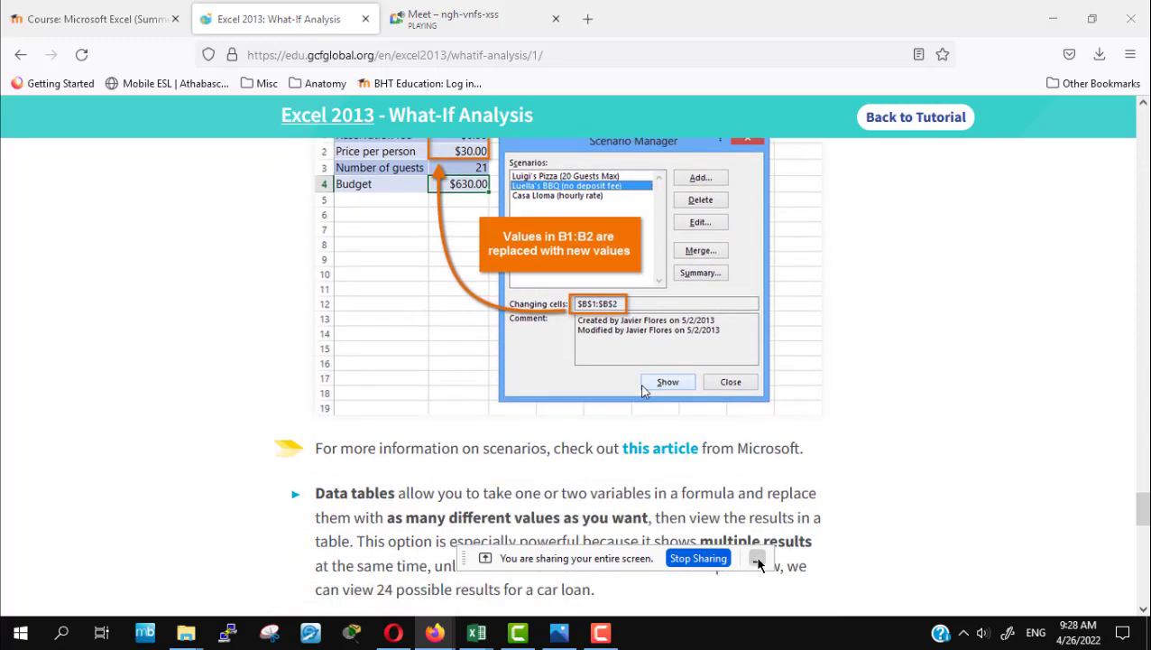
scroll(858, 495, up, 2)
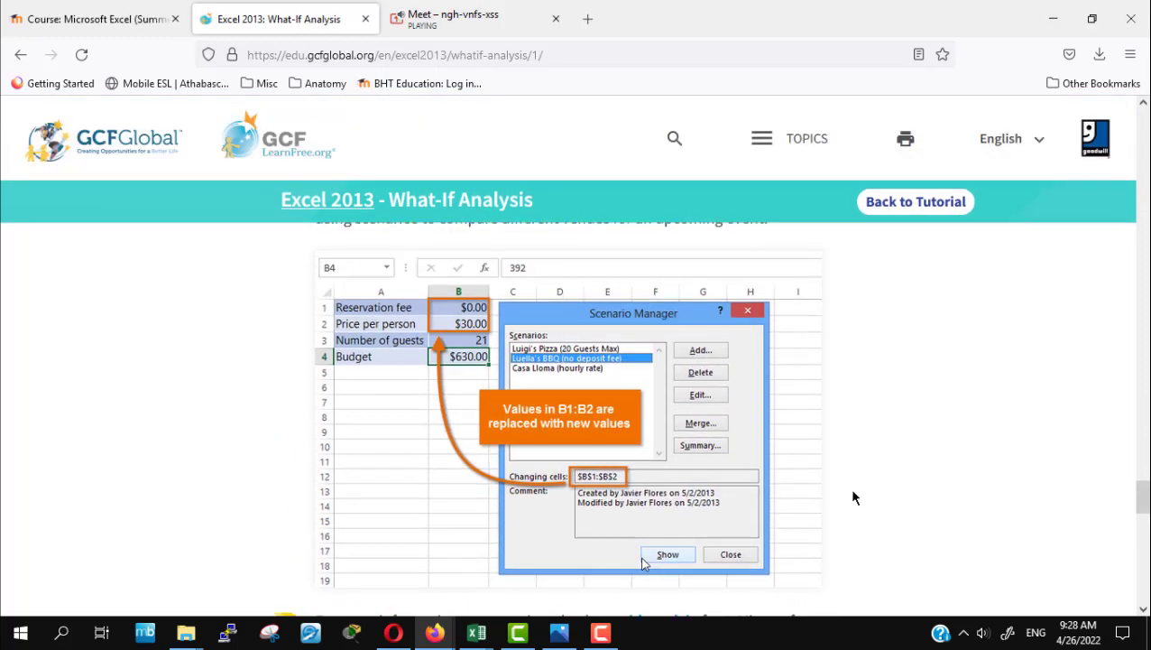
scroll(833, 490, up, 2)
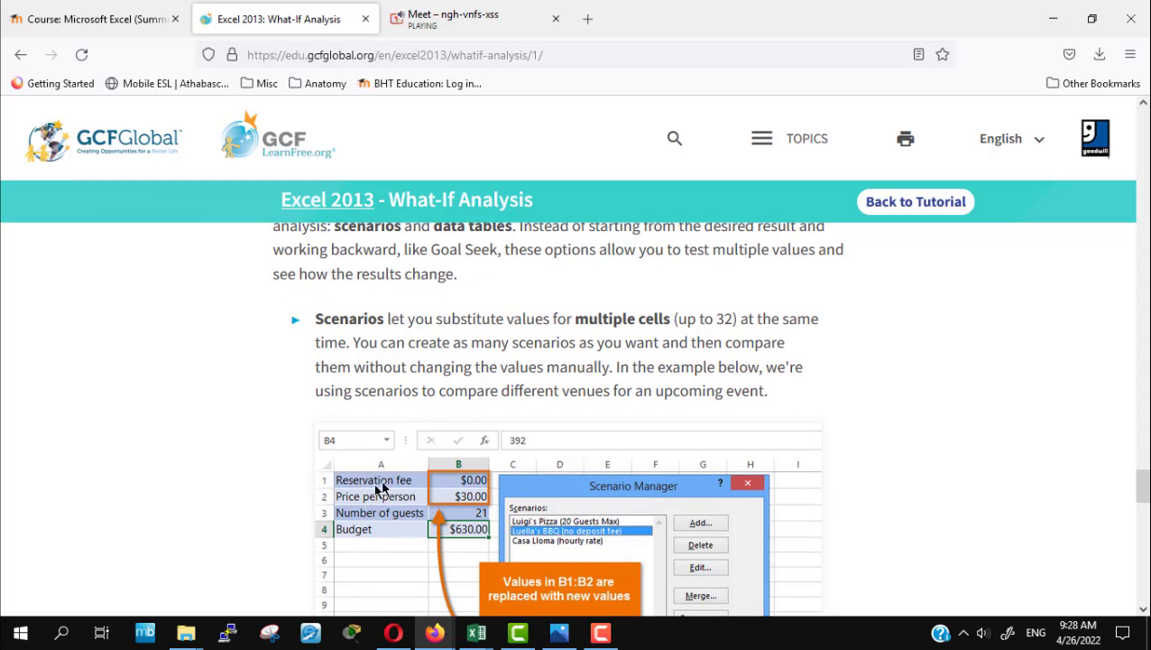
scroll(448, 475, down, 2)
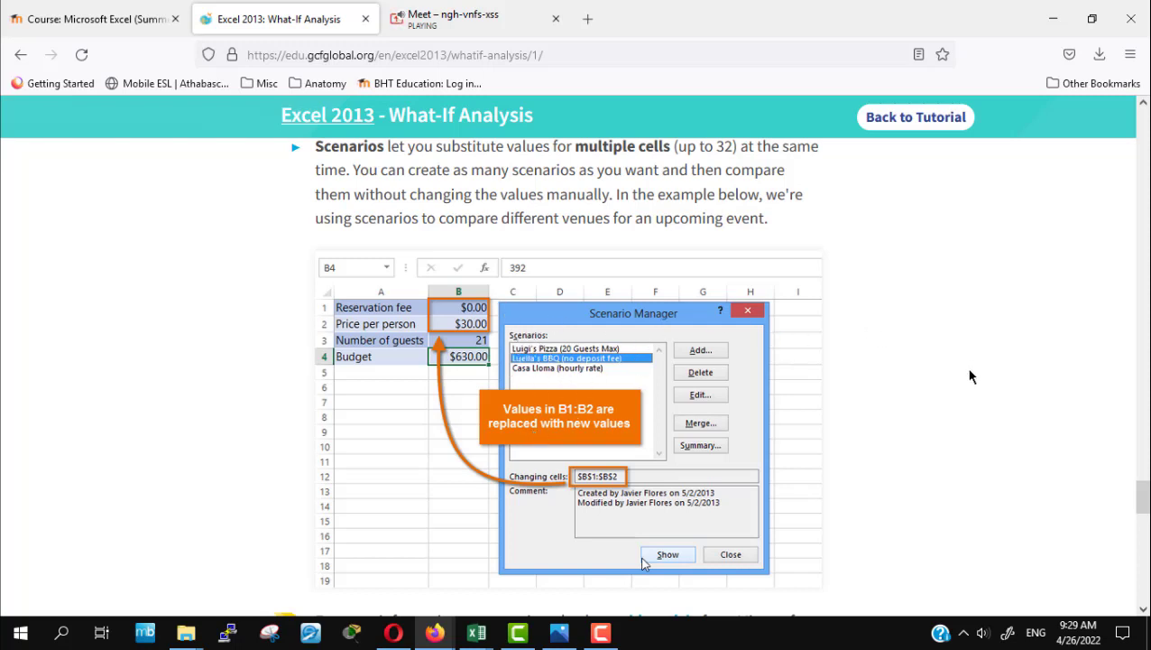
scroll(970, 378, up, 2)
scroll(971, 377, up, 2)
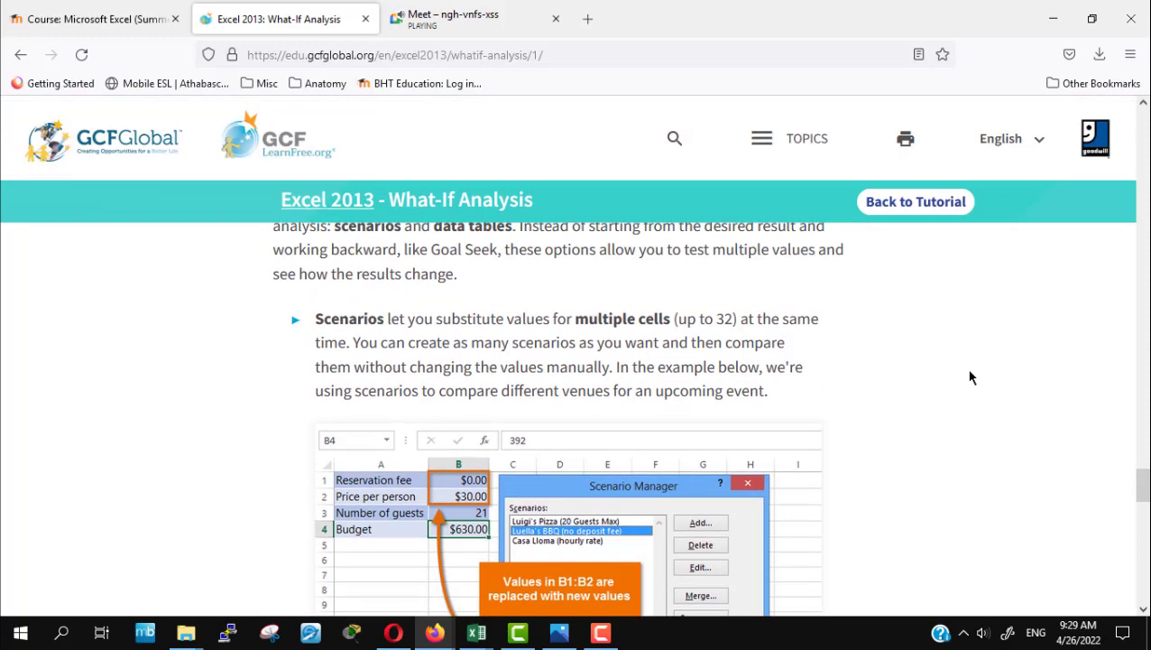
scroll(971, 377, down, 4)
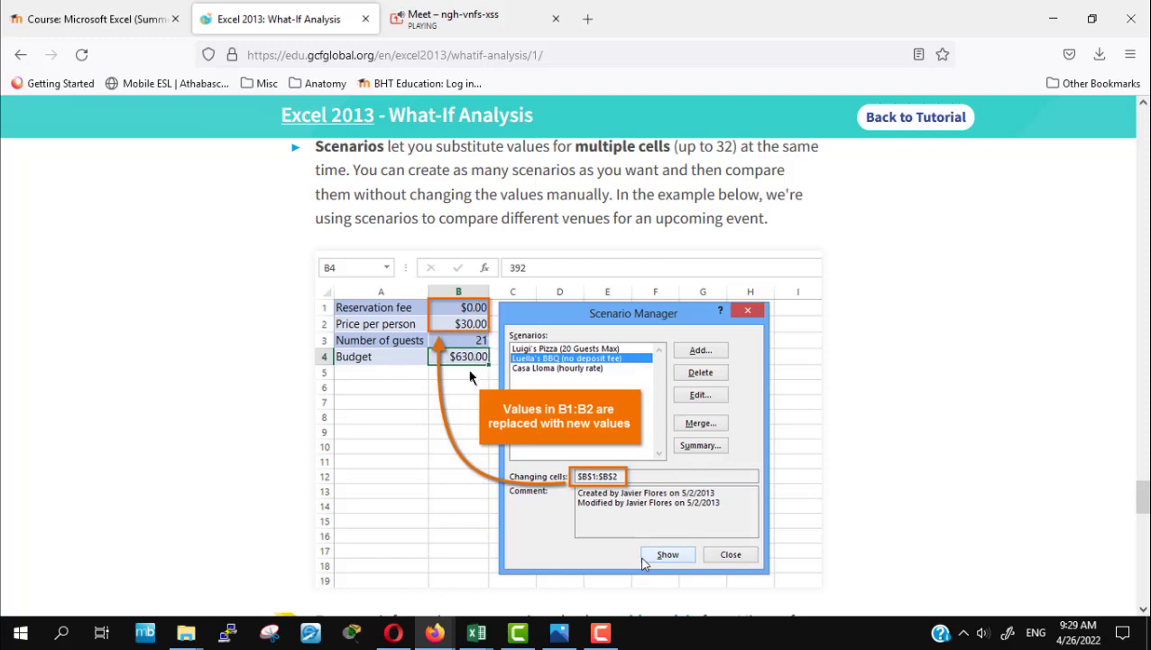
Scroll past the Scenario Manager image to the Data tables car-loan example
scroll(856, 336, down, 2)
scroll(856, 335, down, 1)
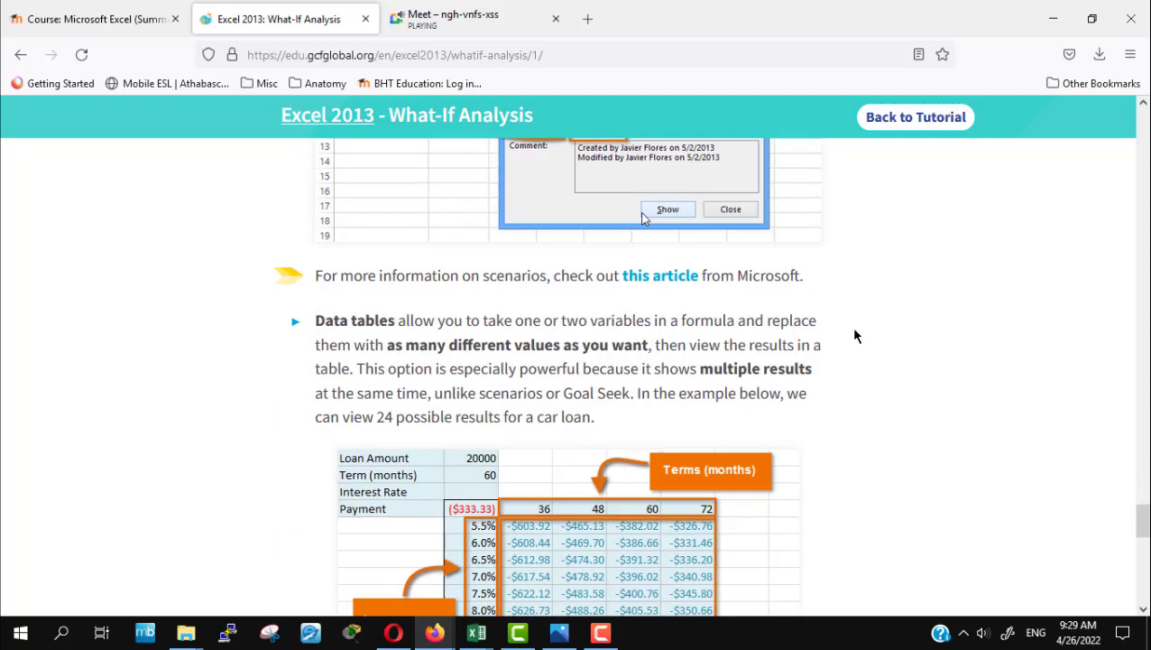
scroll(856, 335, up, 3)
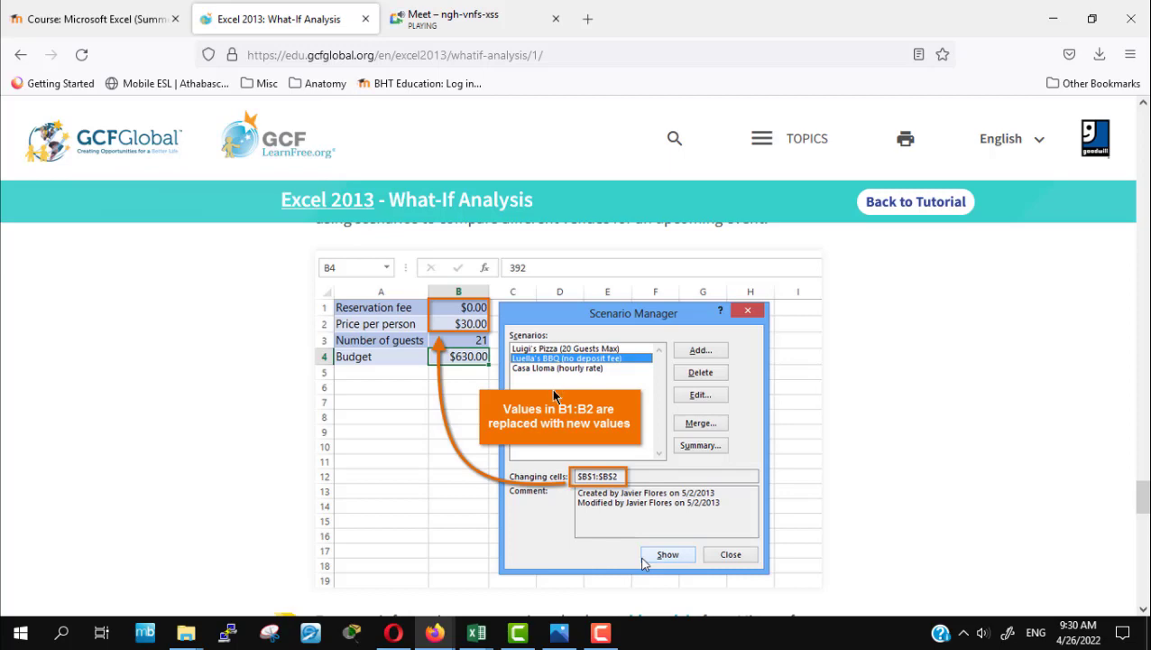
scroll(554, 395, down, 3)
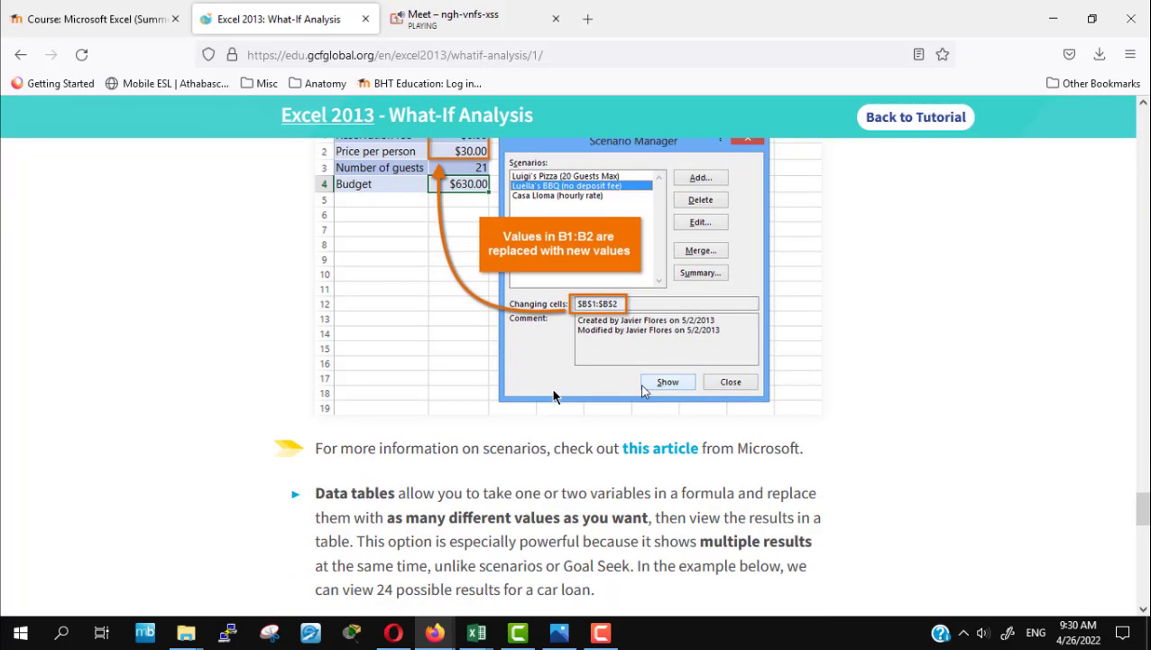
scroll(554, 395, down, 3)
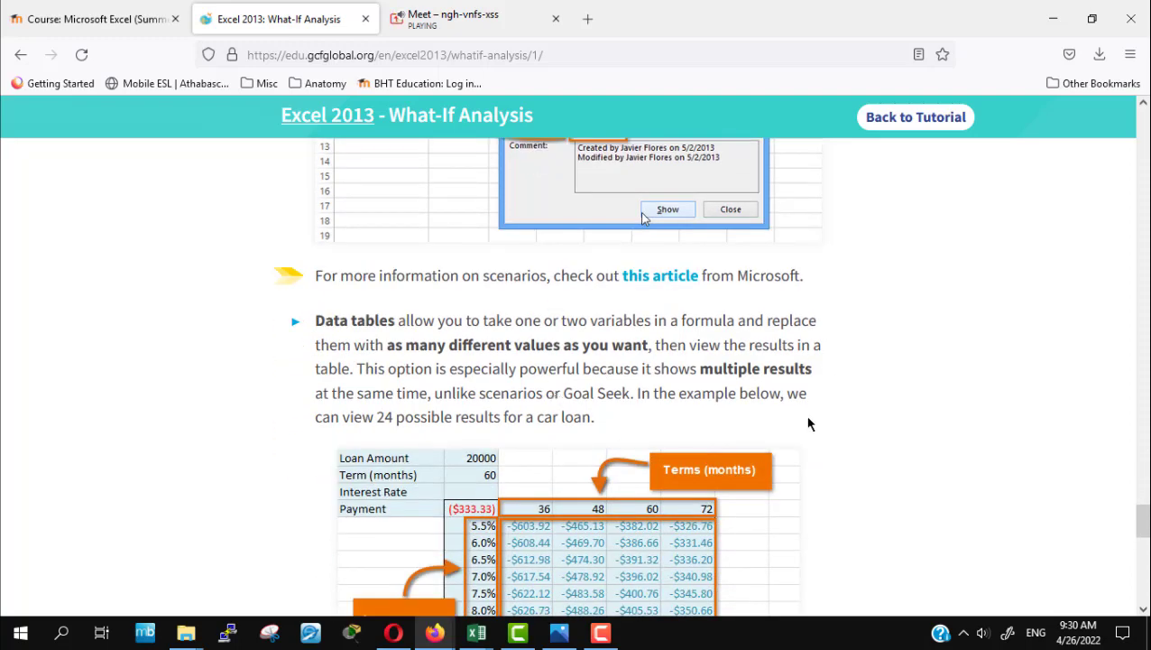
scroll(808, 424, down, 3)
scroll(808, 424, up, 3)
scroll(808, 424, down, 2)
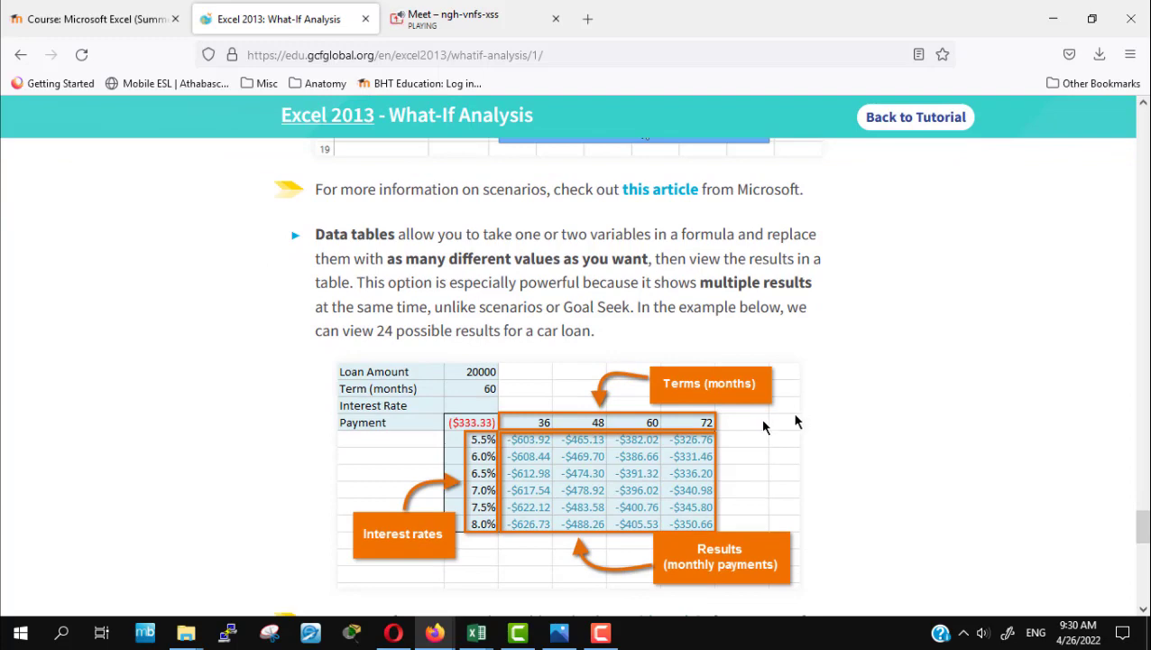
click(481, 635)
mouse_move(476, 633)
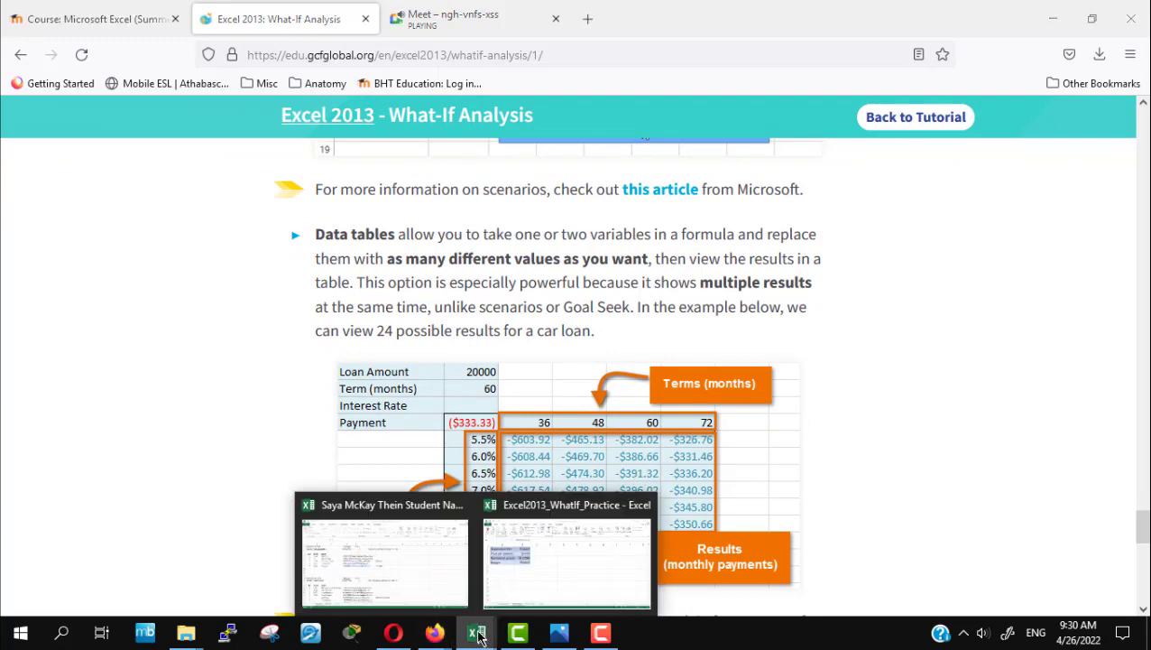
click(496, 577)
click(335, 588)
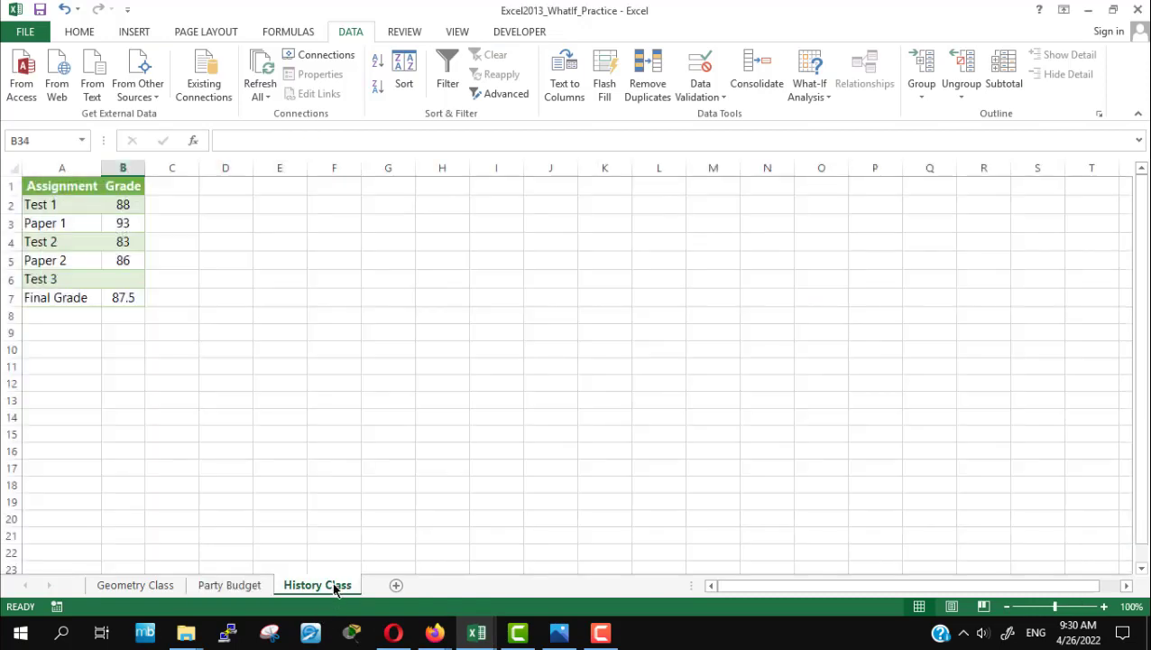
click(236, 585)
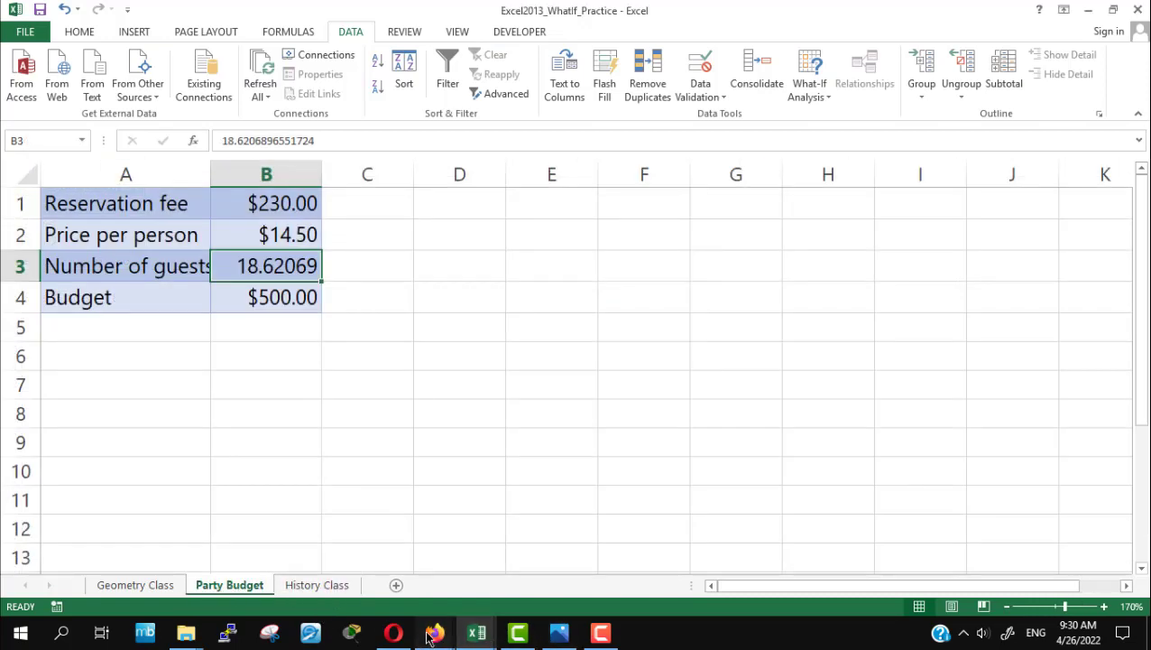
click(433, 634)
click(361, 582)
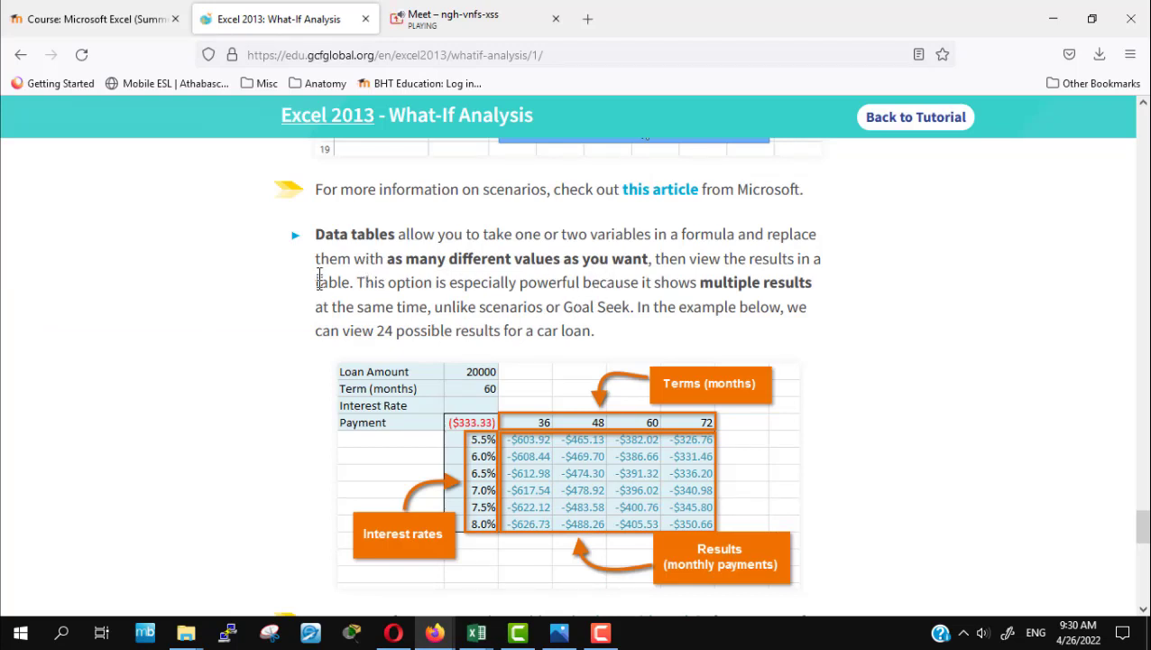
drag(317, 236, 397, 235)
click(817, 400)
scroll(936, 430, down, 4)
scroll(936, 429, down, 3)
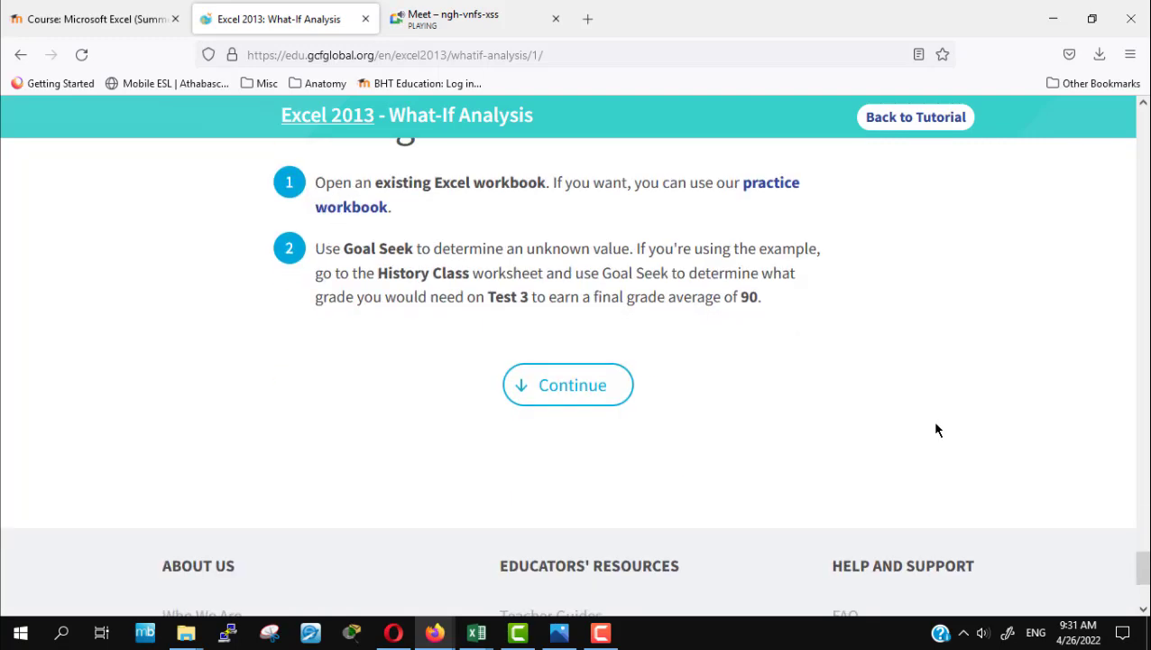
scroll(936, 430, up, 3)
scroll(936, 430, up, 3)
scroll(935, 430, up, 2)
scroll(936, 429, down, 1)
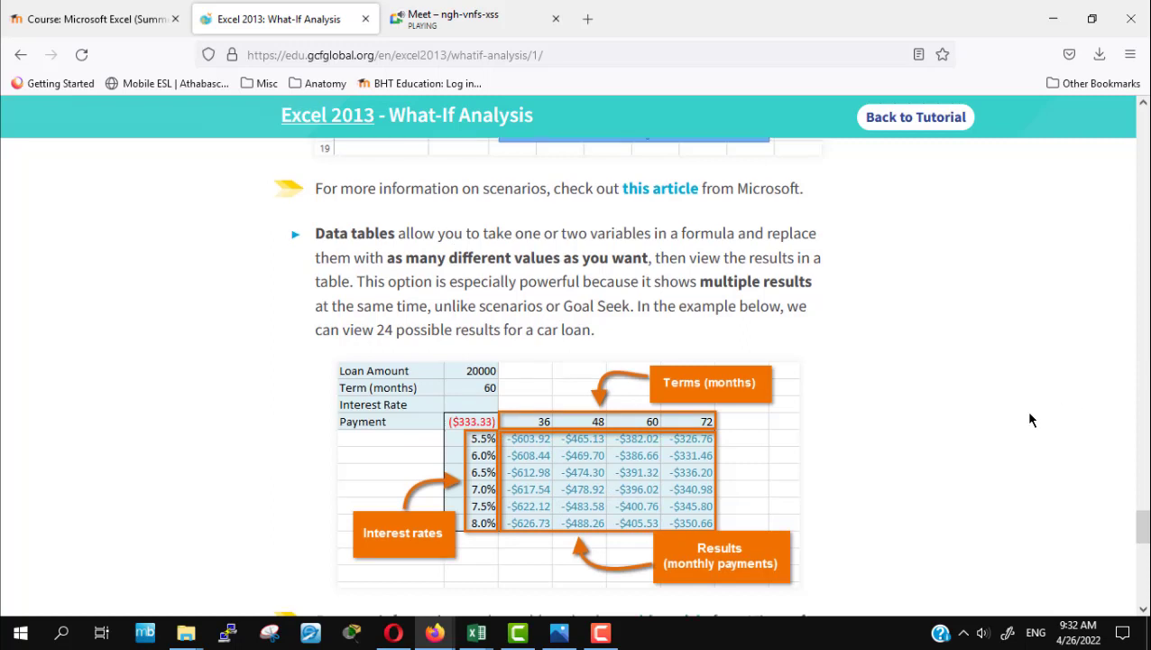
scroll(1028, 415, down, 3)
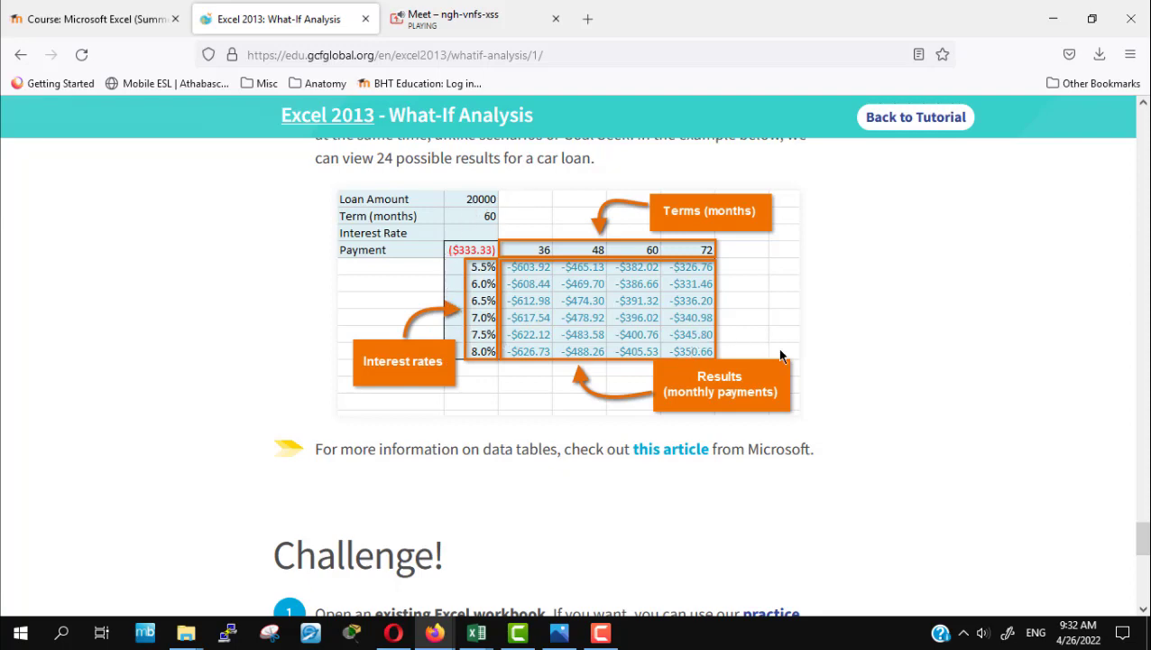
scroll(776, 354, up, 3)
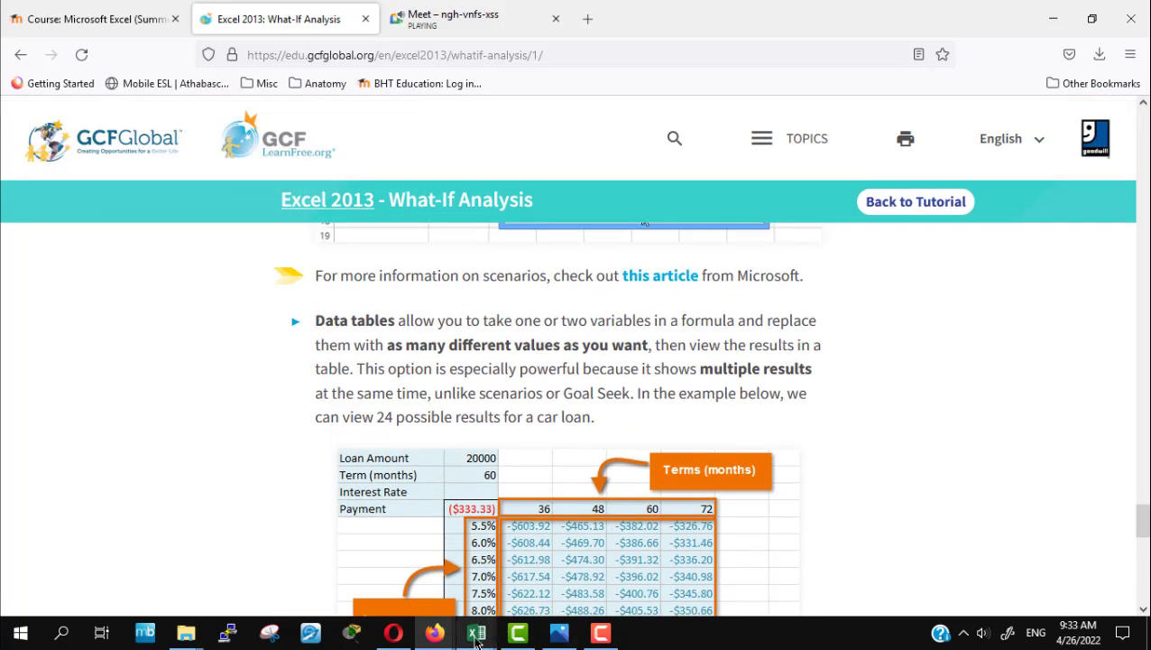
Check Excel's What-If Analysis tools list, then scroll the tutorial to its Challenge
mouse_move(477, 634)
click(565, 552)
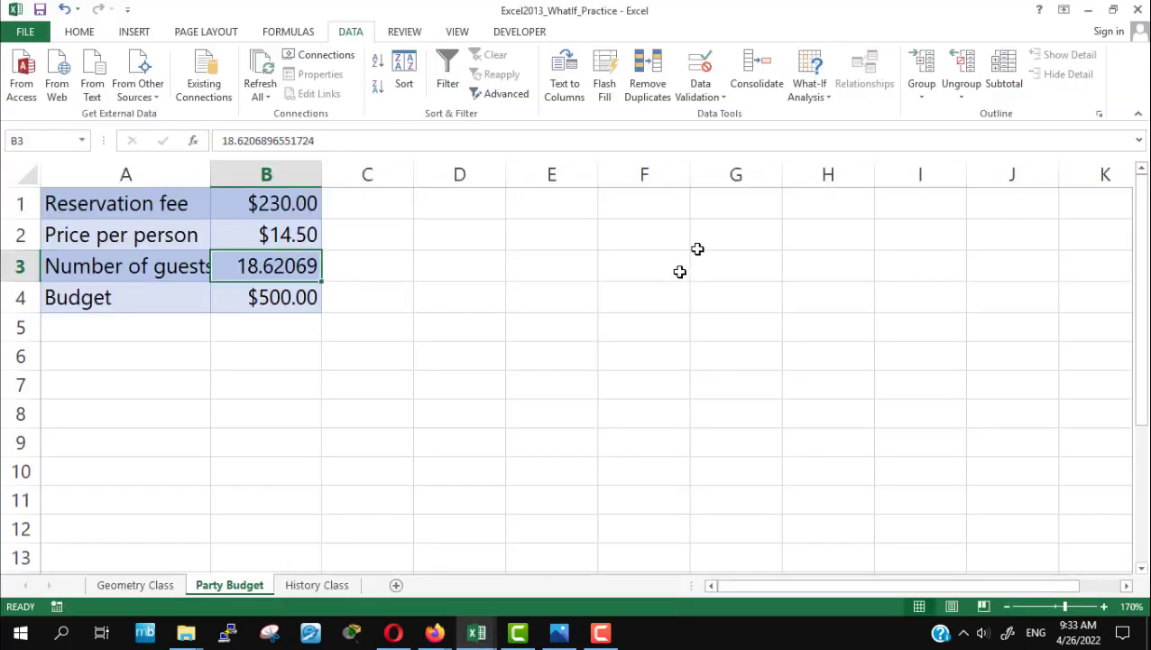
click(812, 94)
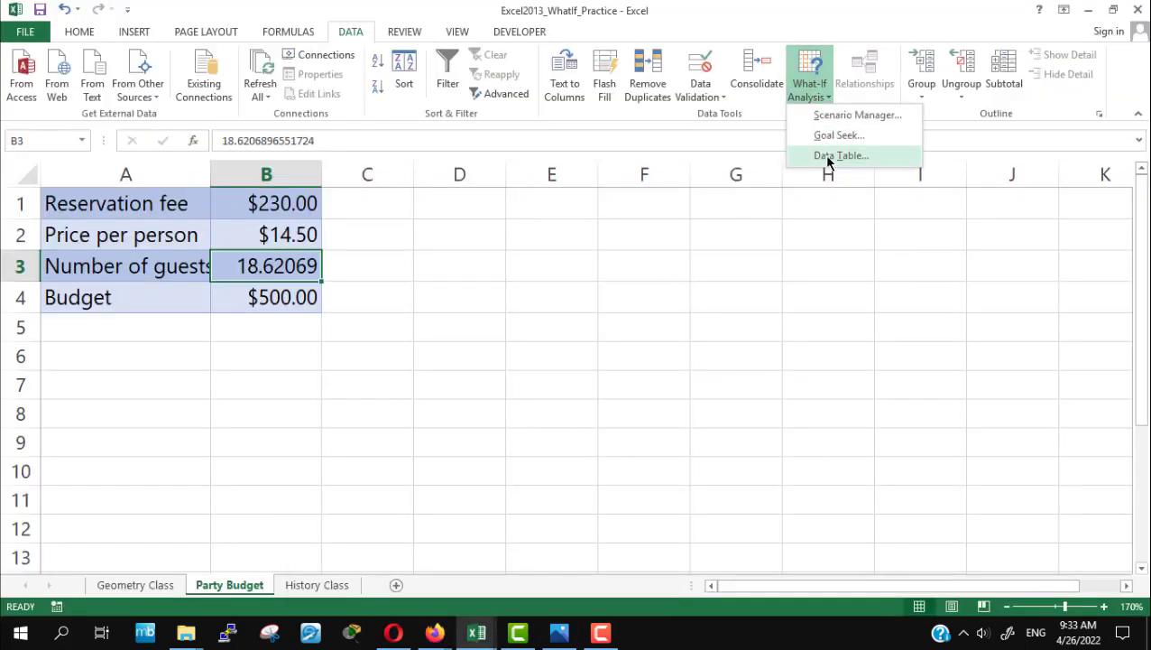
key(Escape)
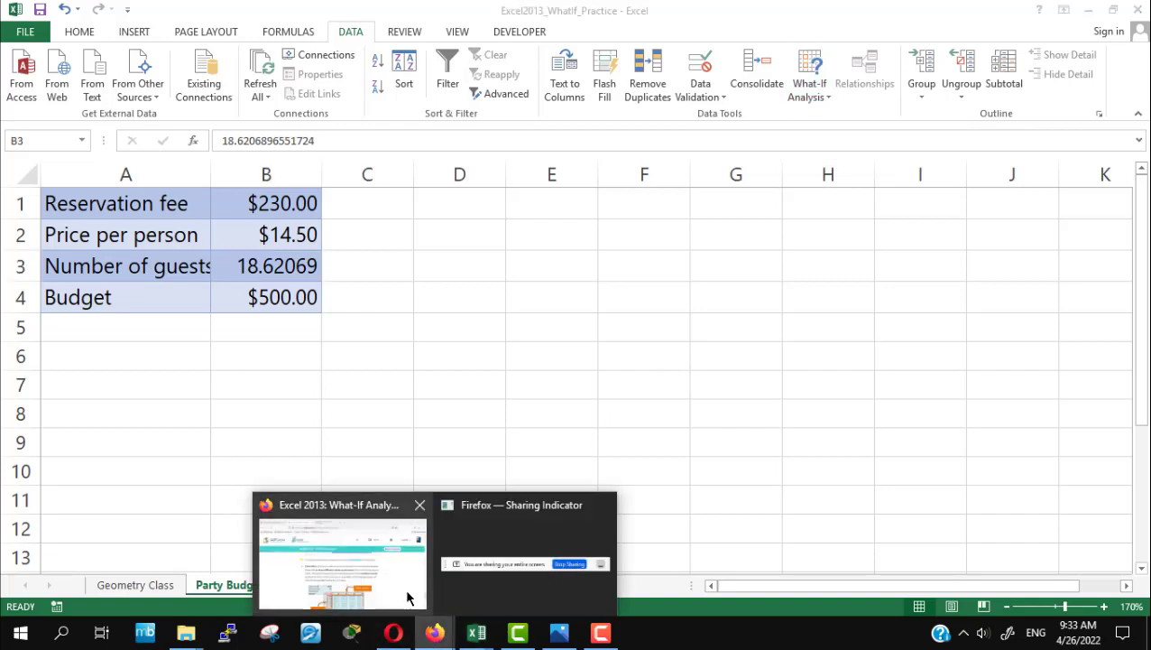
click(406, 596)
scroll(719, 425, down, 5)
scroll(722, 430, down, 1)
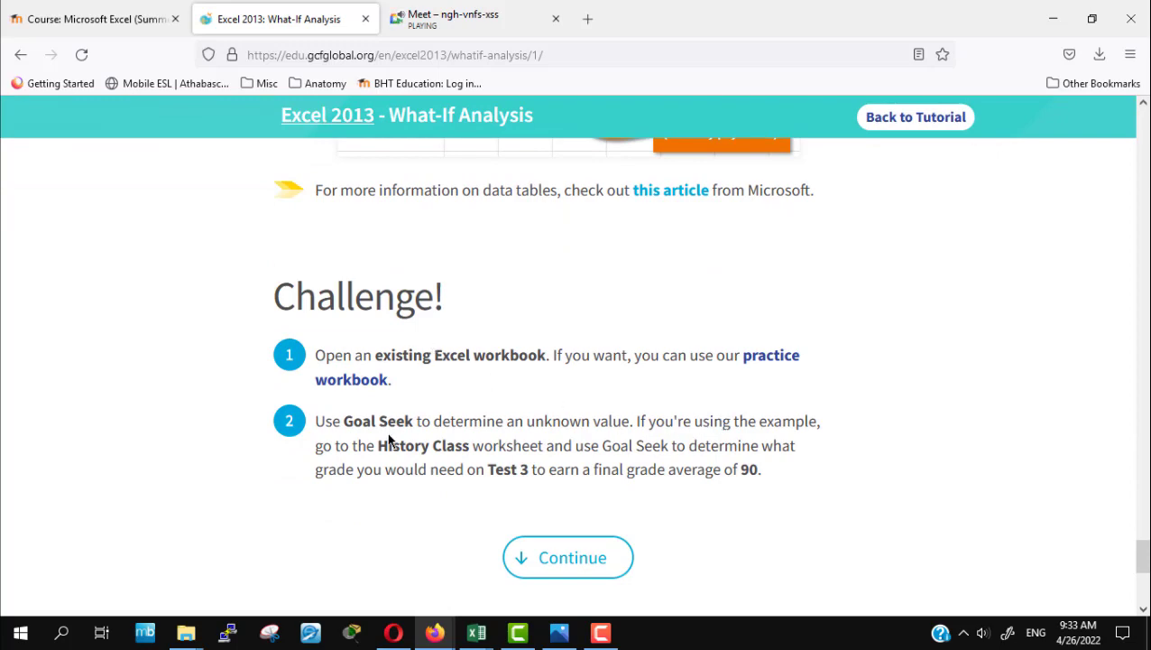
Look over the History Class sheet in Excel, then return to Party Budget
click(469, 634)
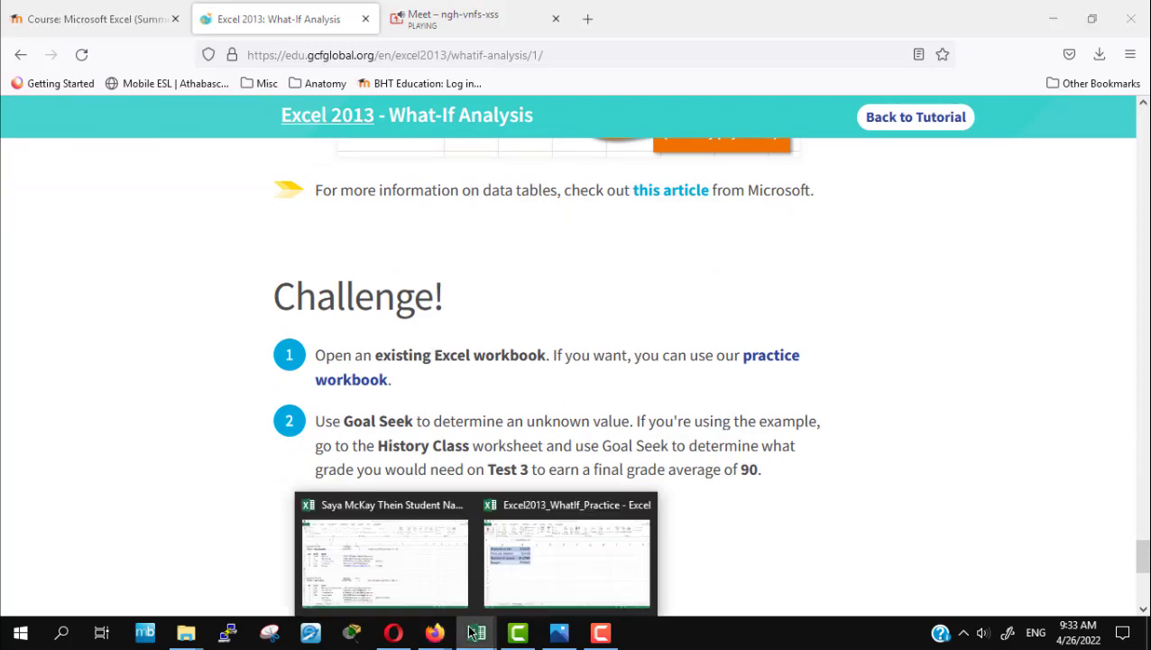
click(568, 550)
click(328, 588)
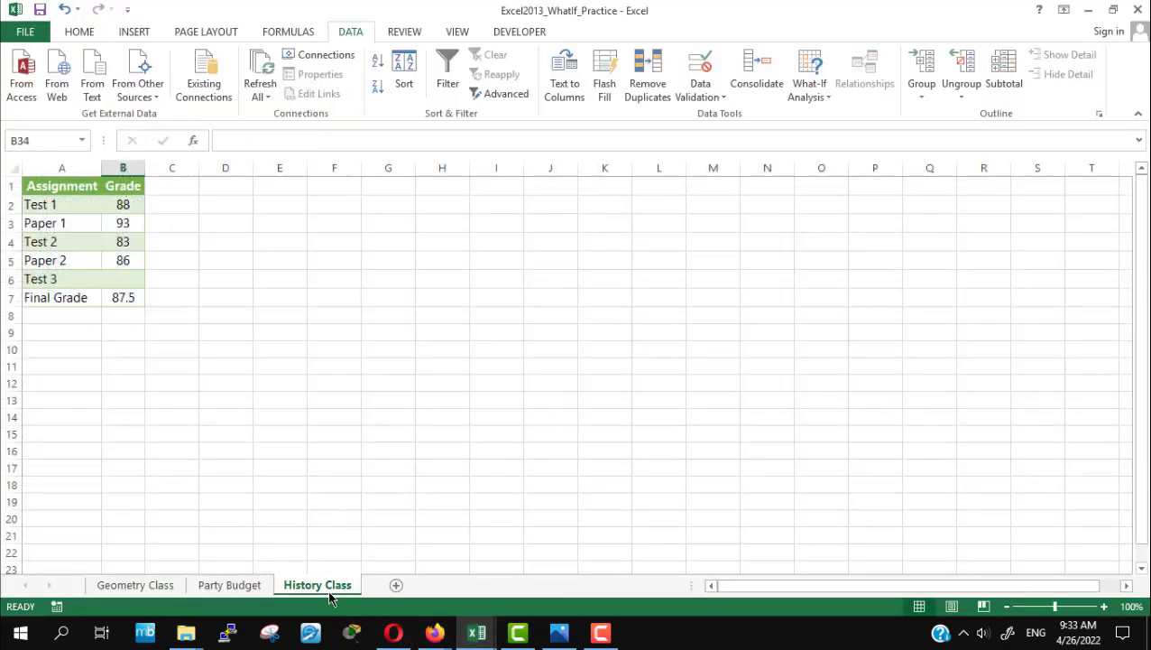
click(250, 587)
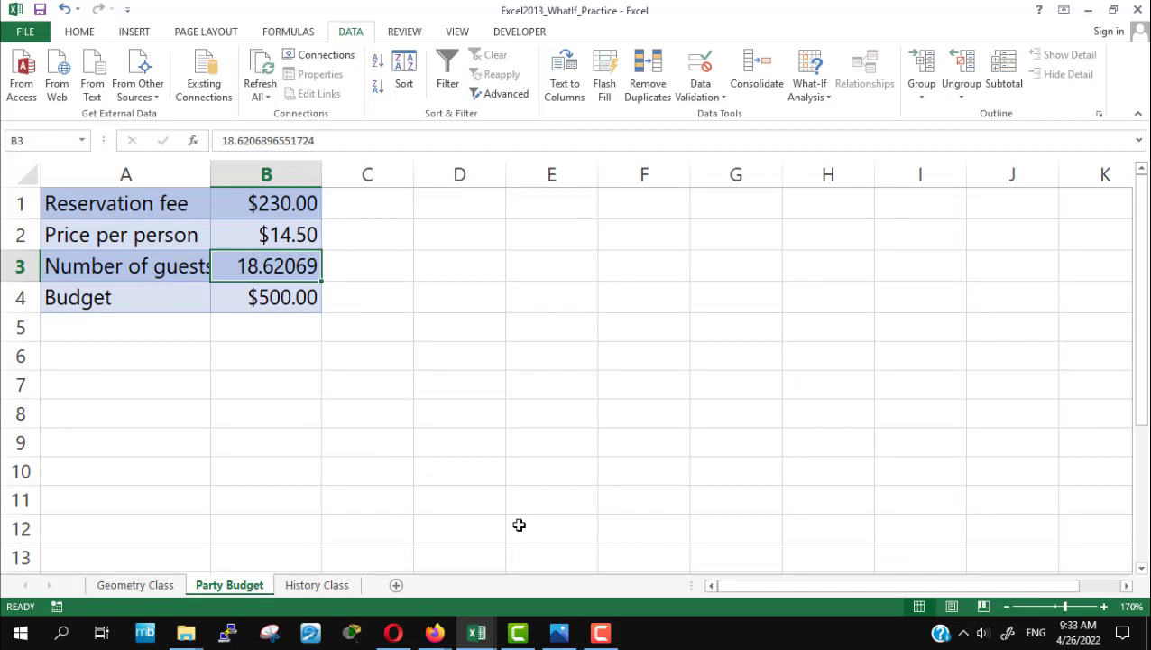
Close the Messenger chat and the Facebook browser window, returning to the tutorial
click(395, 635)
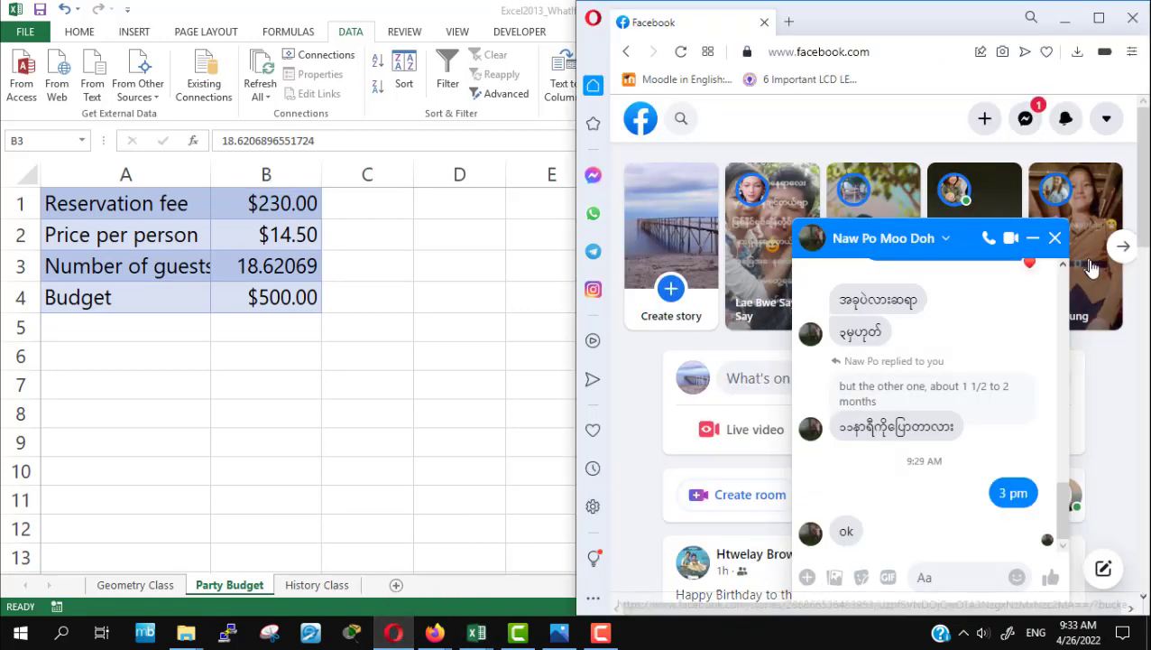
click(1054, 240)
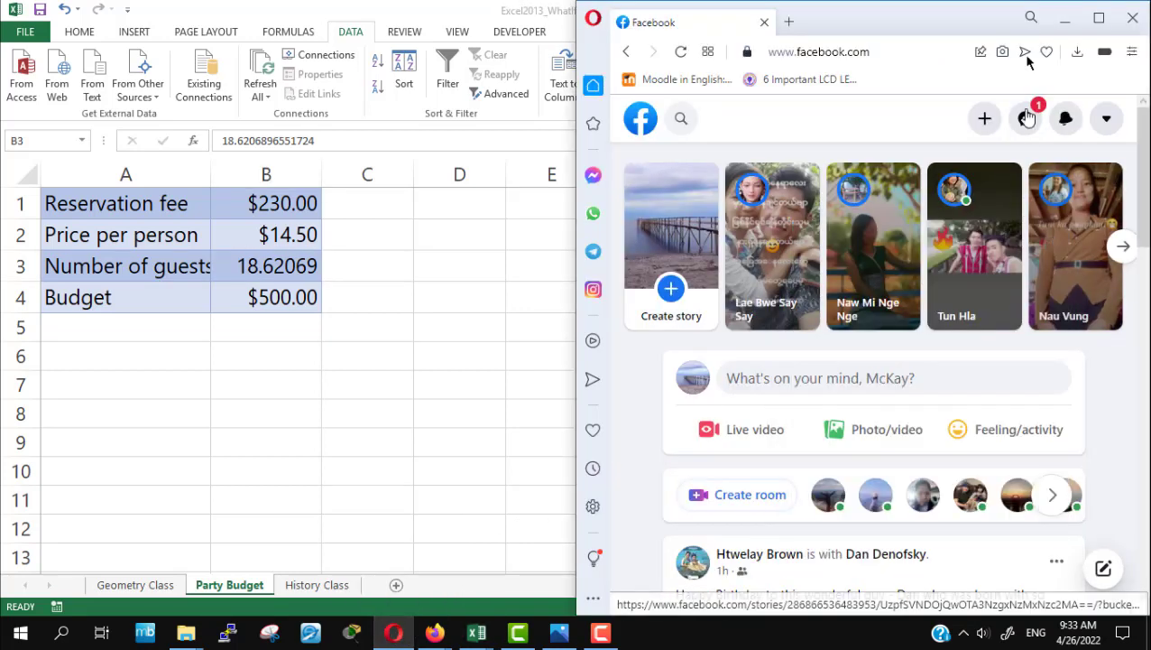
click(1065, 26)
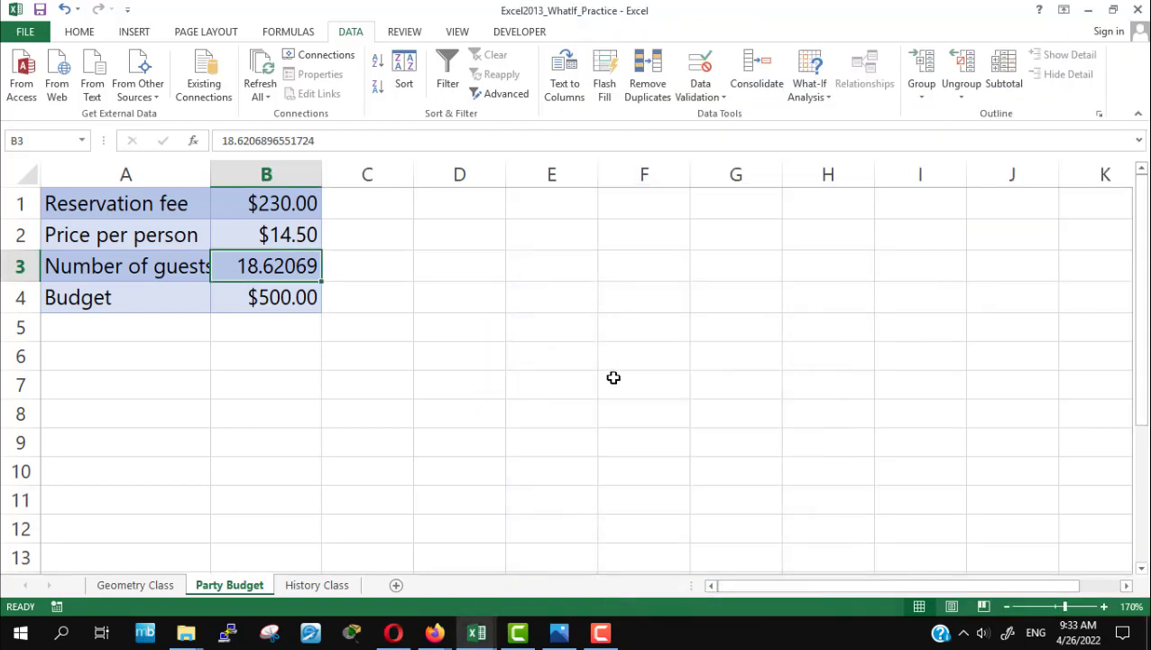
click(394, 633)
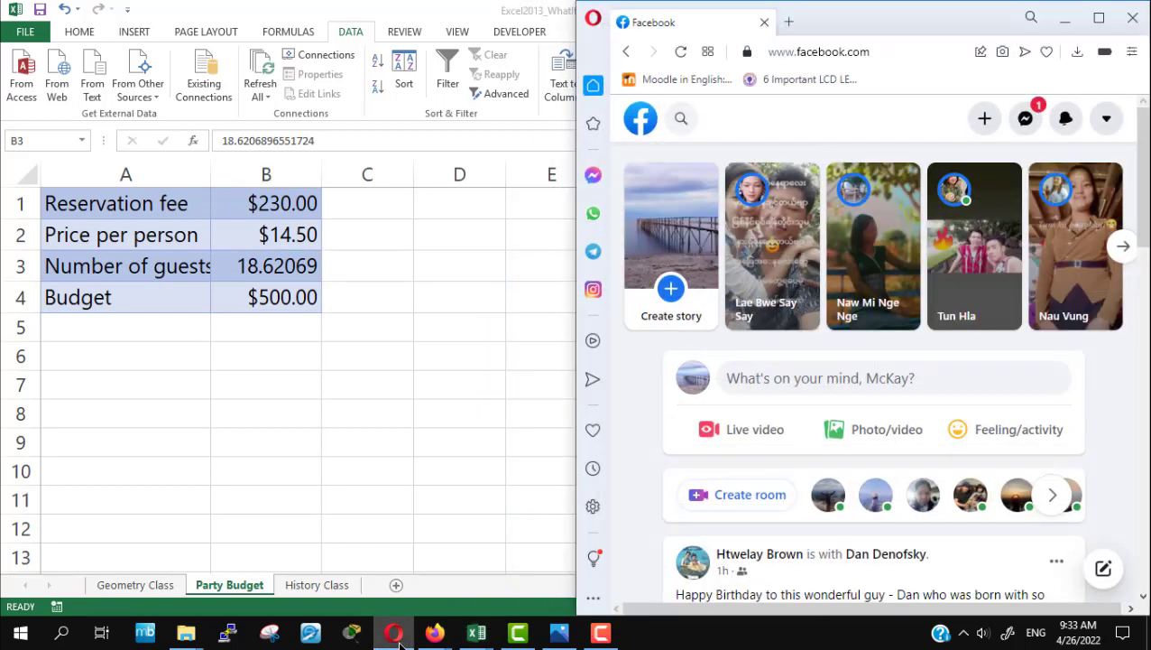
click(1133, 18)
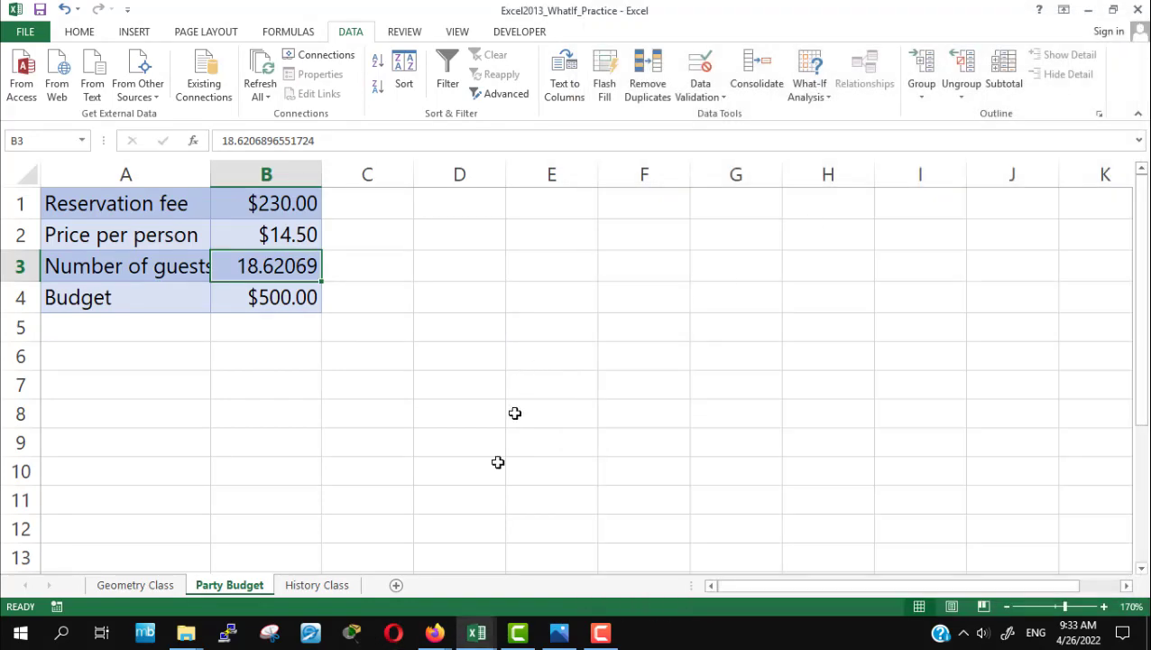
mouse_move(435, 632)
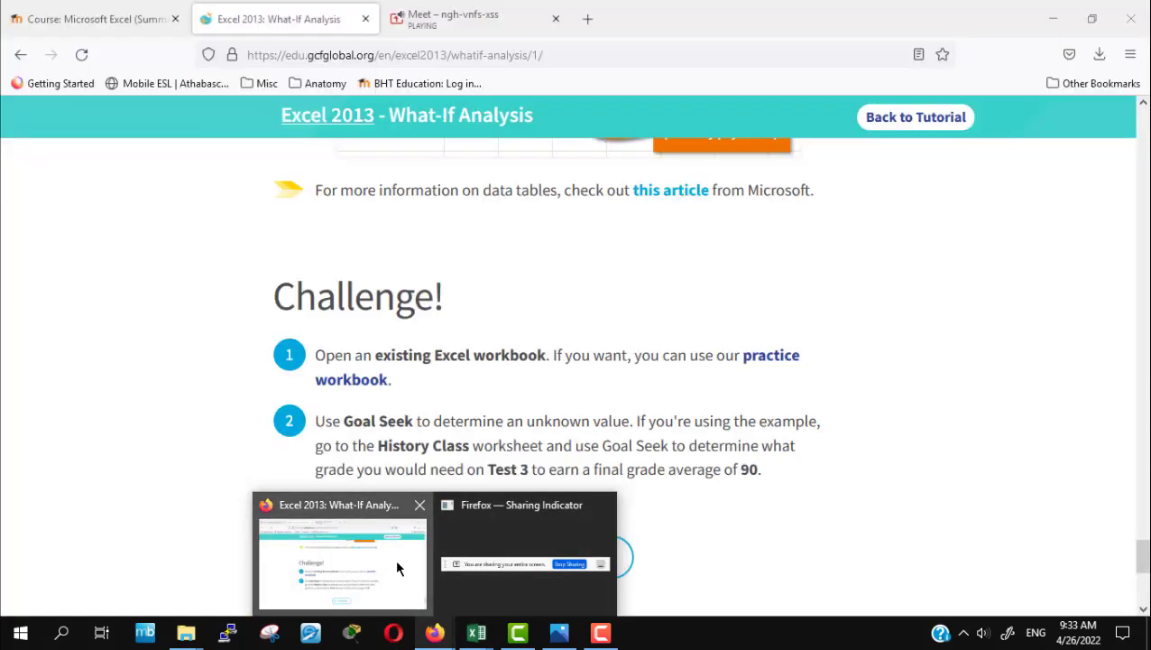
click(343, 560)
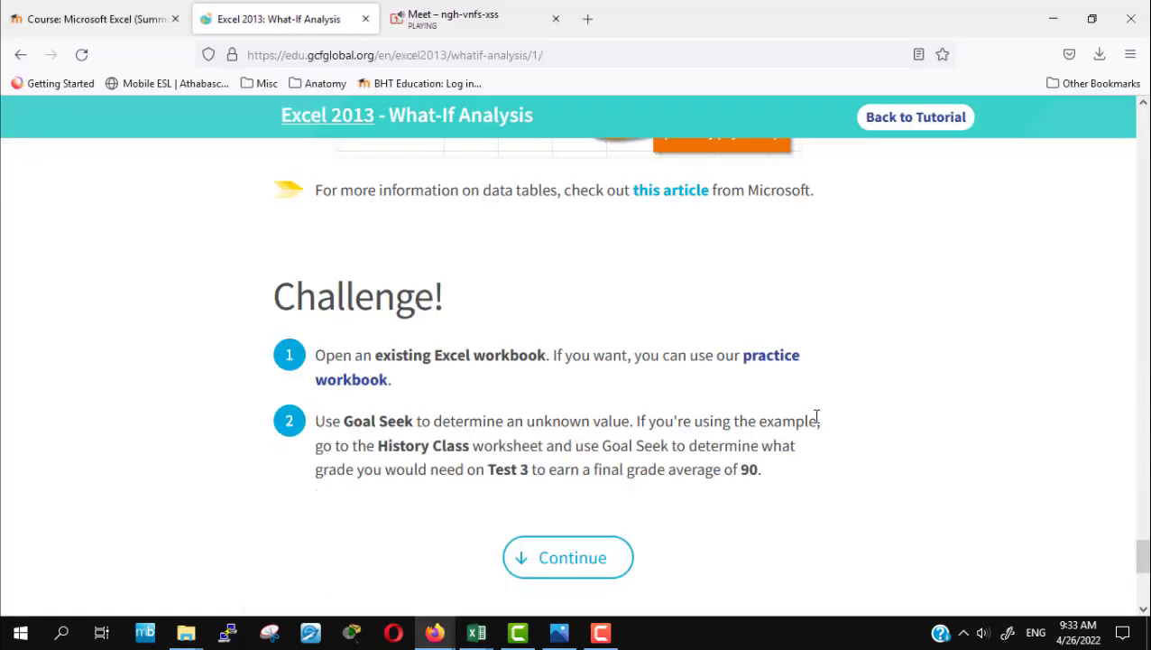
Go to the Moodle course tab and scroll to Class 15's Sample Test 1 and 2
click(124, 12)
scroll(481, 442, up, 3)
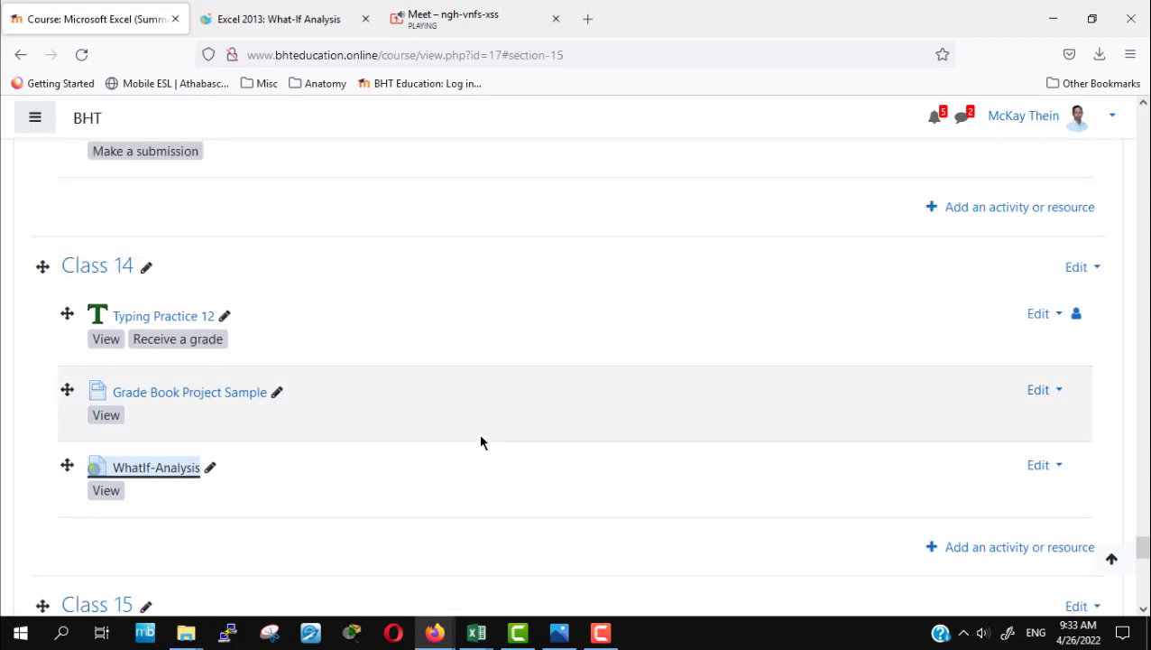
scroll(480, 442, down, 3)
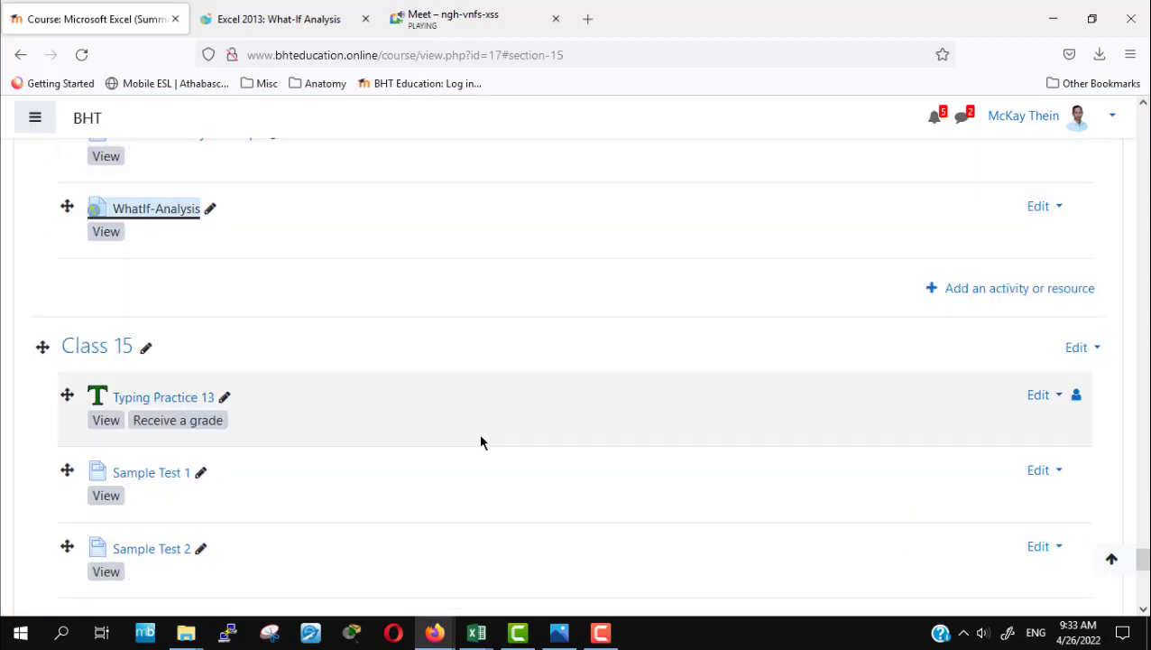
scroll(481, 442, up, 2)
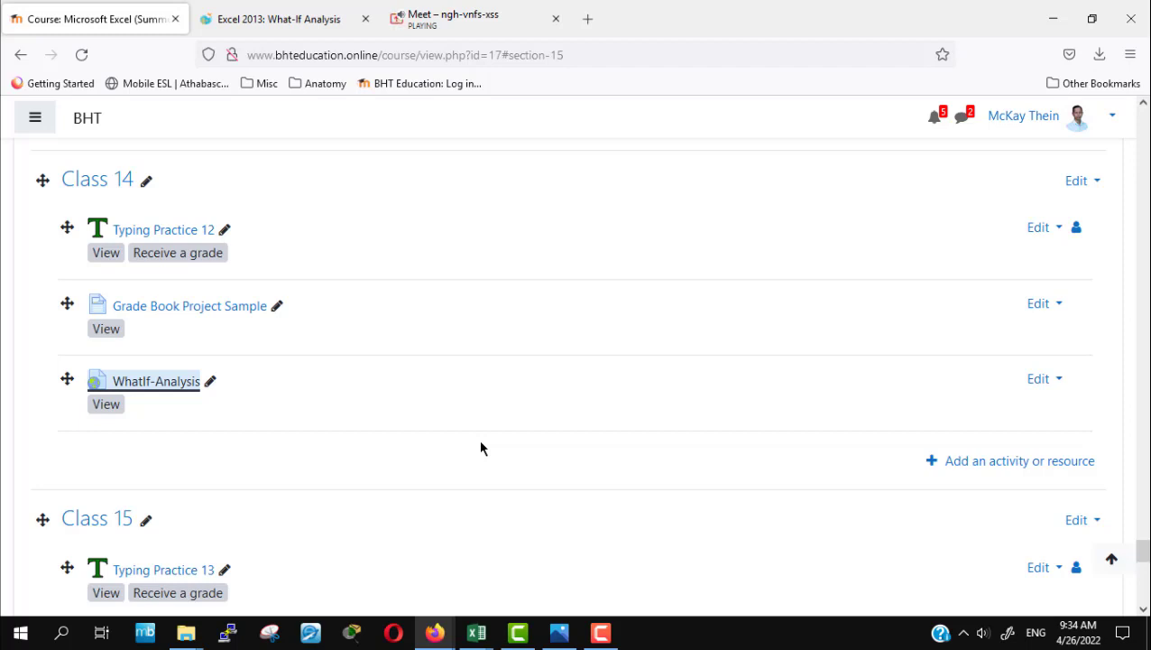
scroll(522, 424, down, 3)
scroll(522, 427, down, 2)
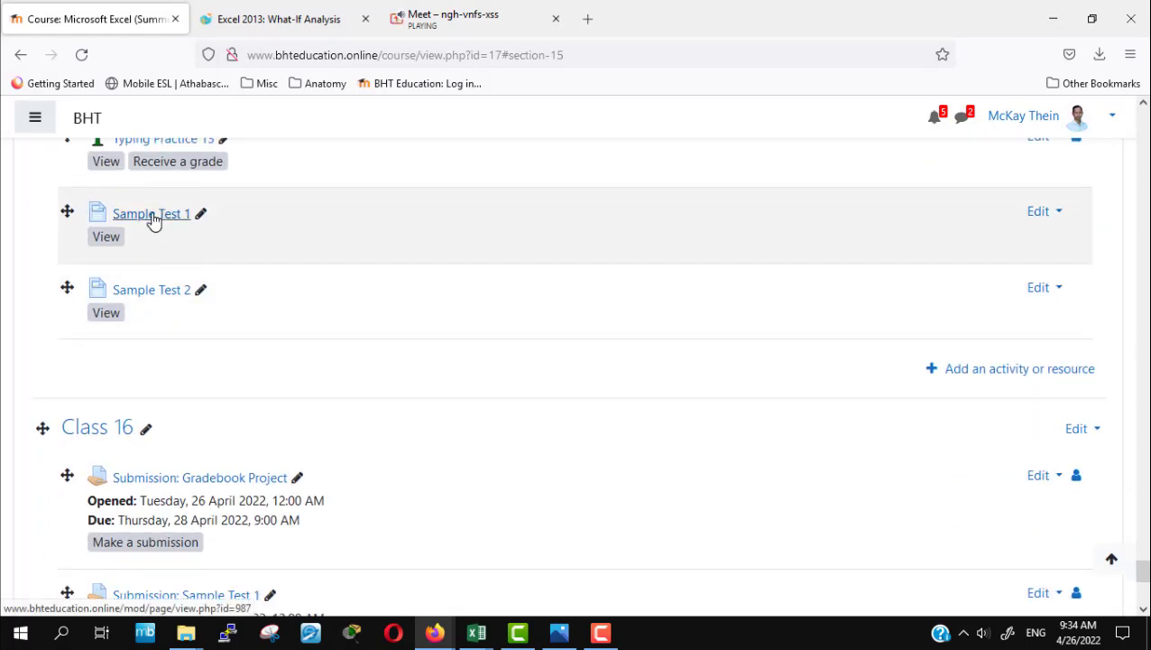
Open Sample Test 1 and scroll through its 16 tasks to the Google Drive link
click(153, 220)
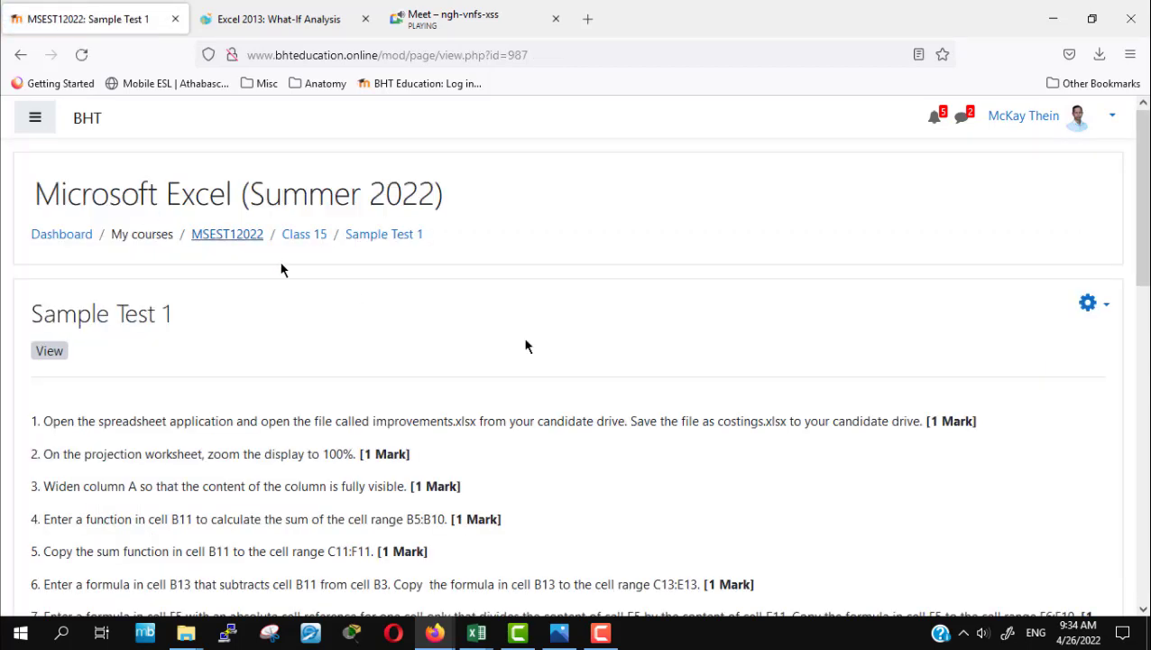
scroll(787, 417, down, 4)
scroll(787, 417, down, 2)
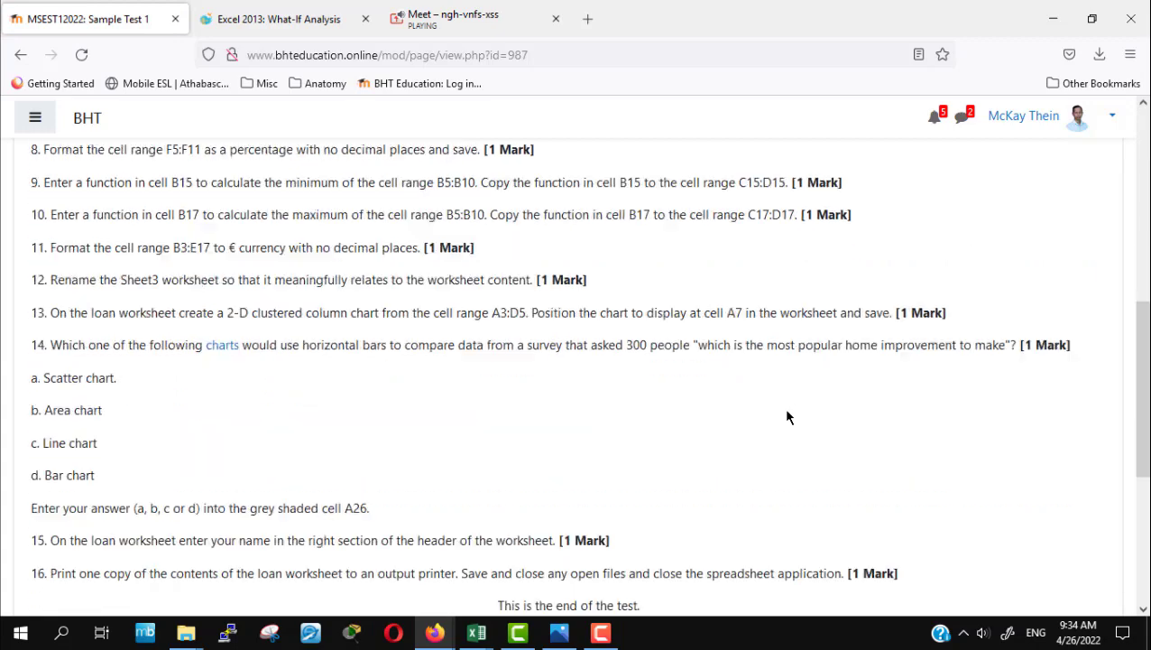
scroll(787, 417, down, 2)
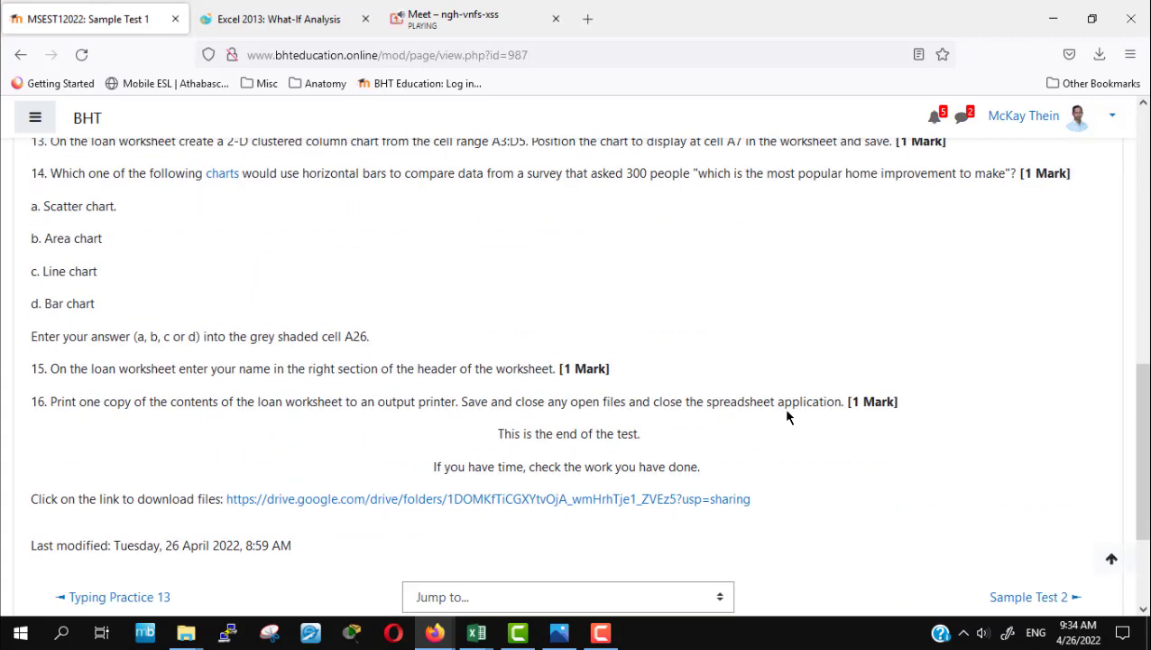
scroll(786, 417, up, 4)
scroll(786, 417, up, 2)
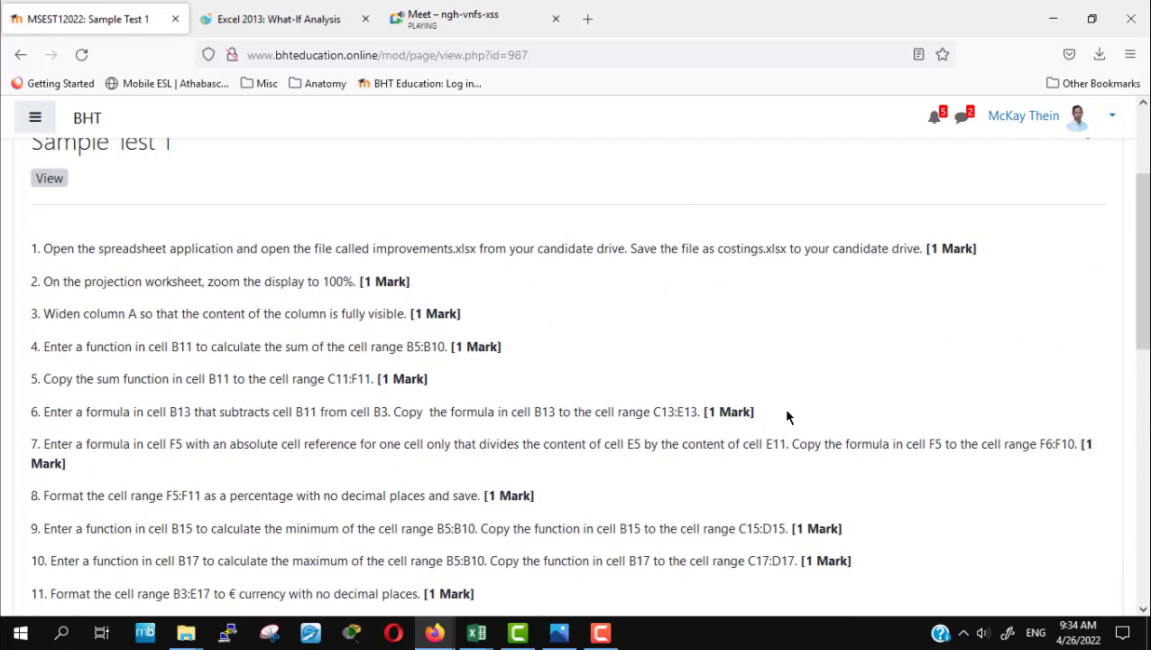
scroll(787, 416, up, 2)
scroll(786, 417, down, 2)
scroll(604, 306, down, 10)
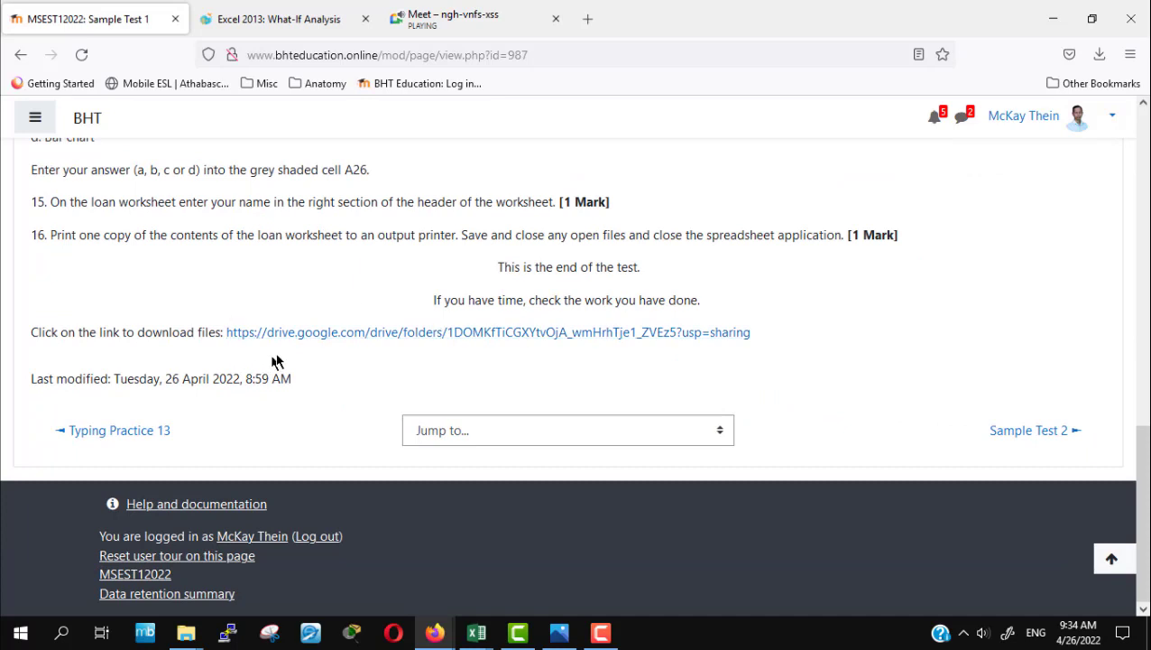
Open the Drive folder link in a new tab and mark improvements.xlsx in question 1
right_click(383, 343)
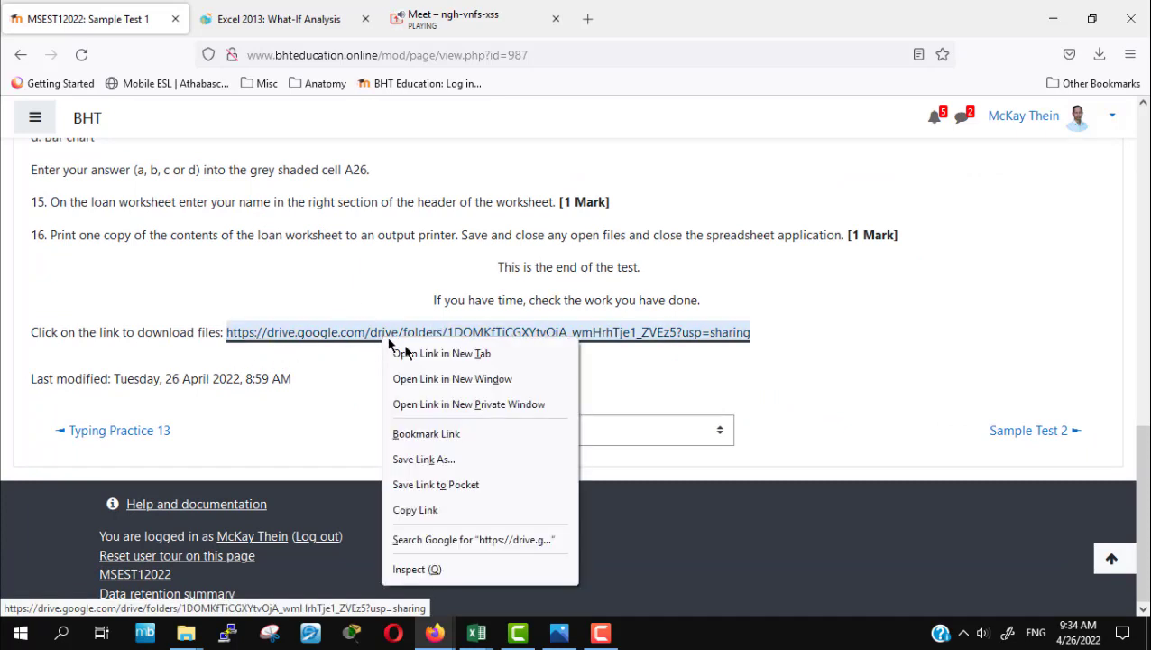
click(416, 353)
click(229, 7)
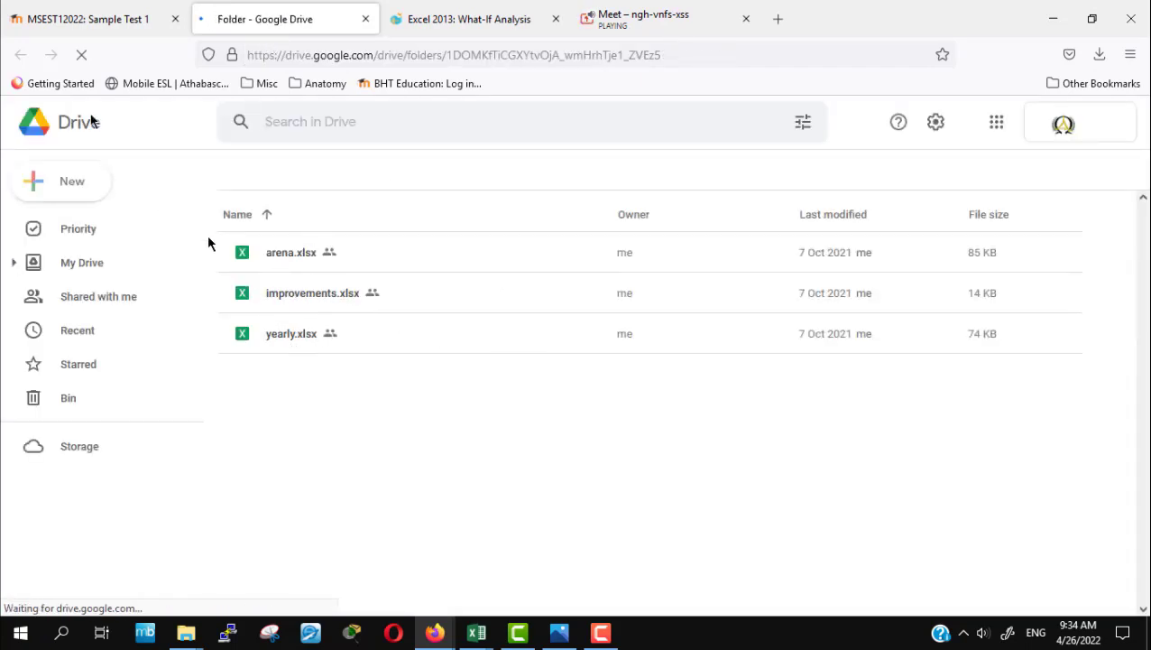
click(72, 18)
scroll(945, 402, up, 5)
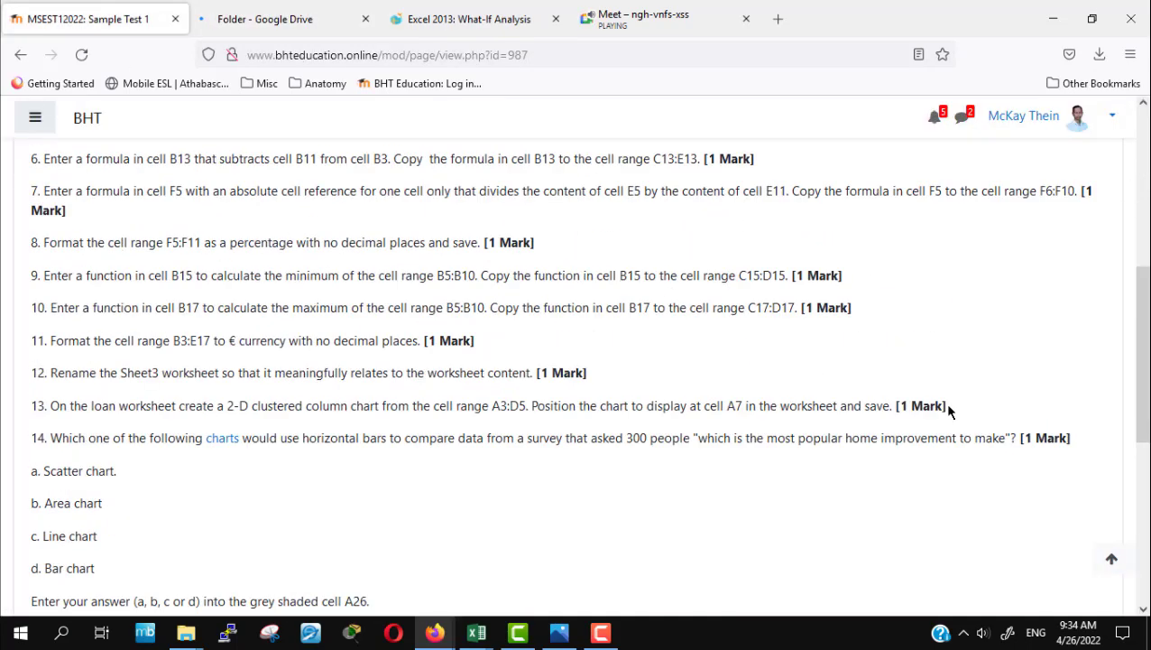
scroll(945, 402, up, 5)
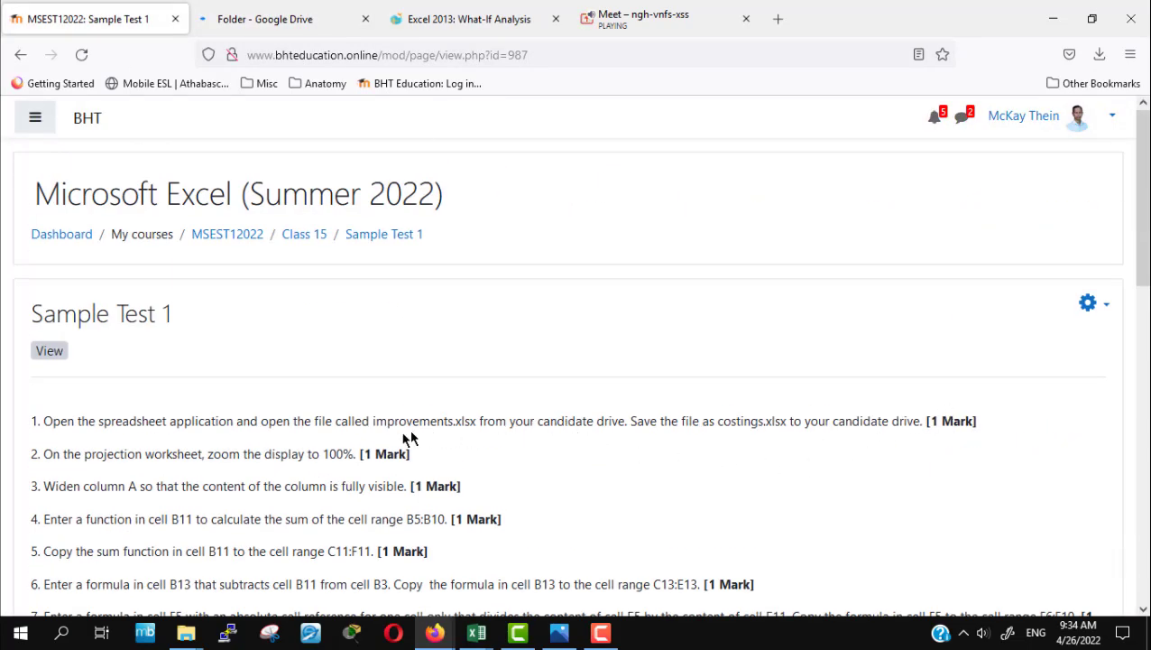
drag(372, 421, 479, 432)
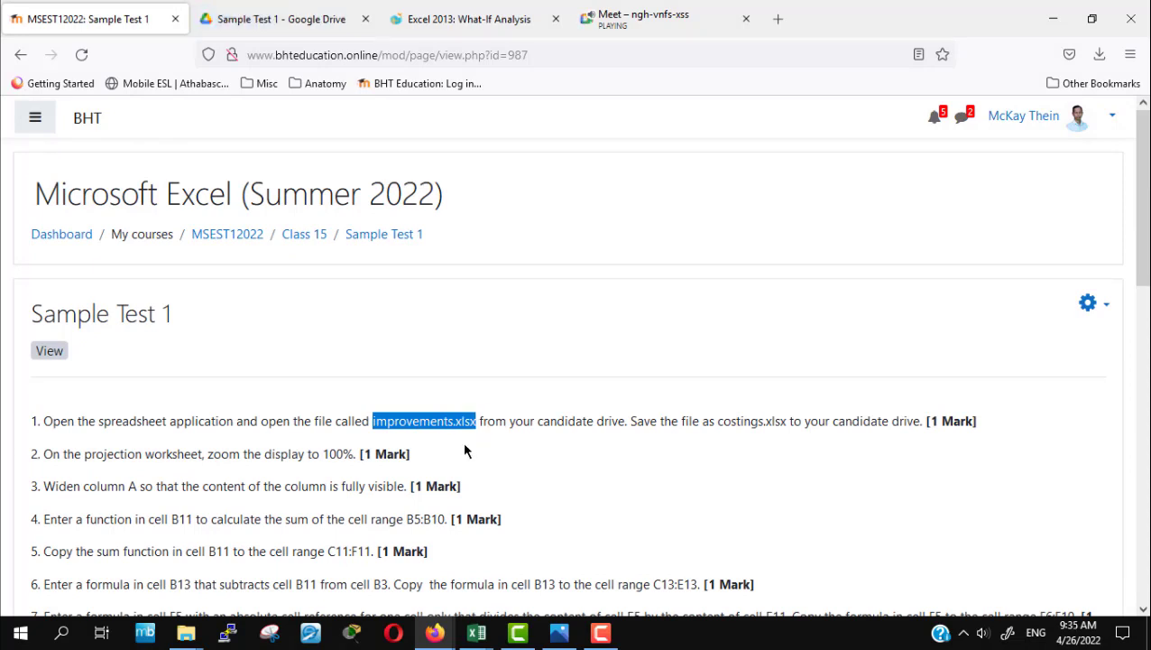
Download improvements.xlsx from the Sample Test 1 folder, then mark costings.xlsx in question 1
click(276, 14)
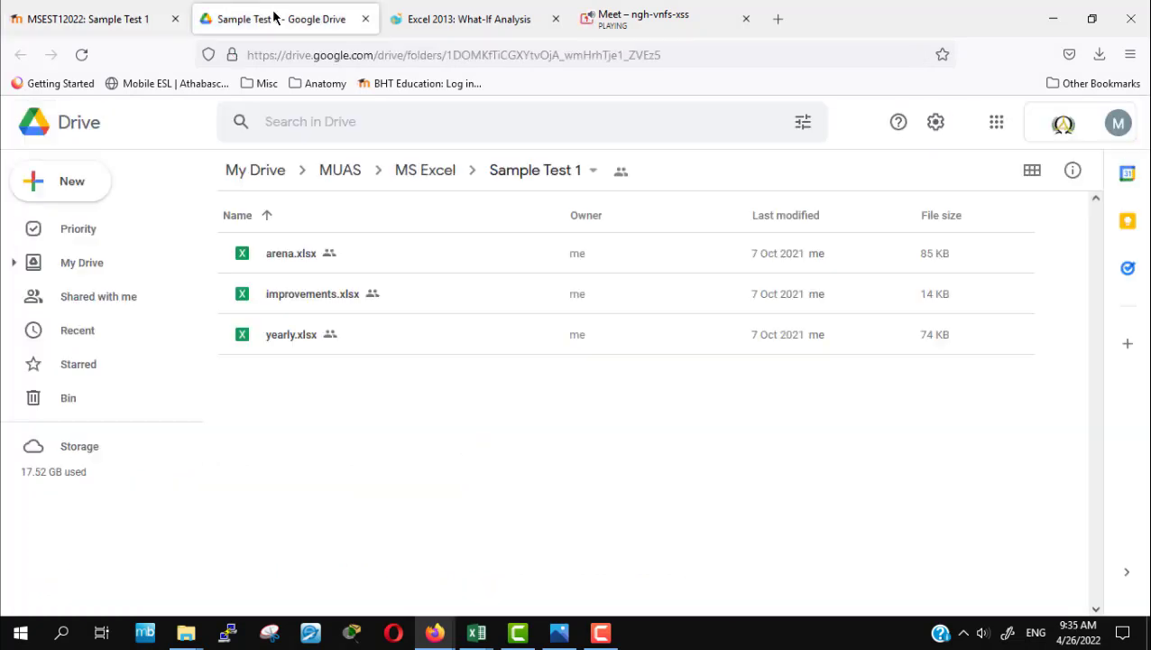
click(321, 299)
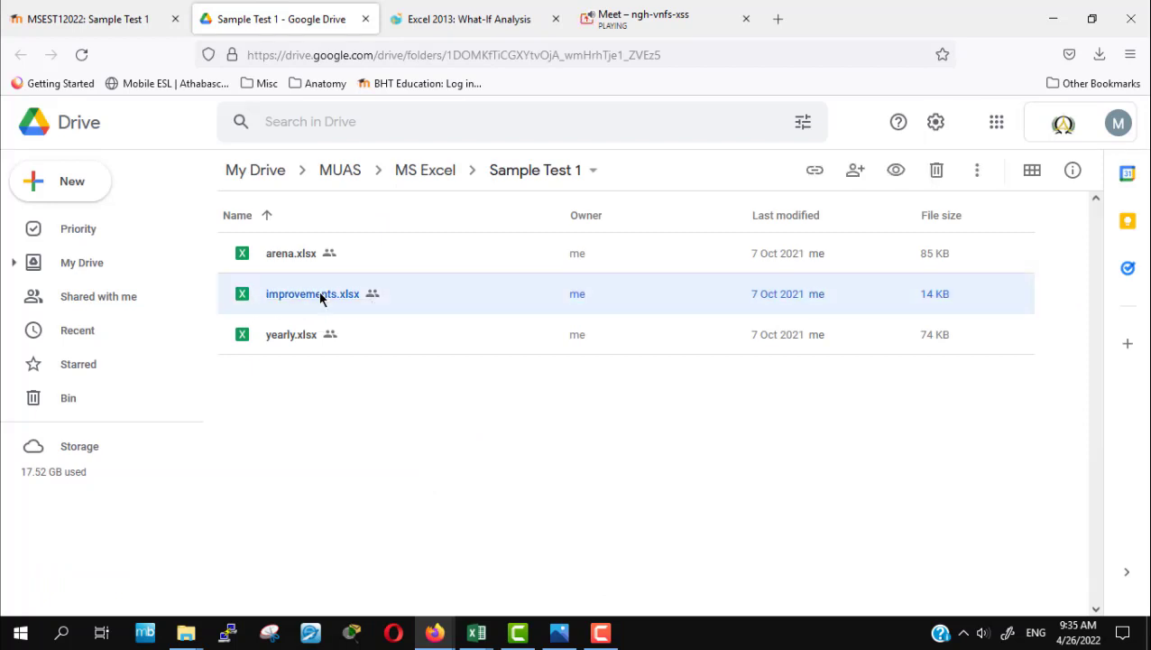
right_click(320, 299)
mouse_move(420, 287)
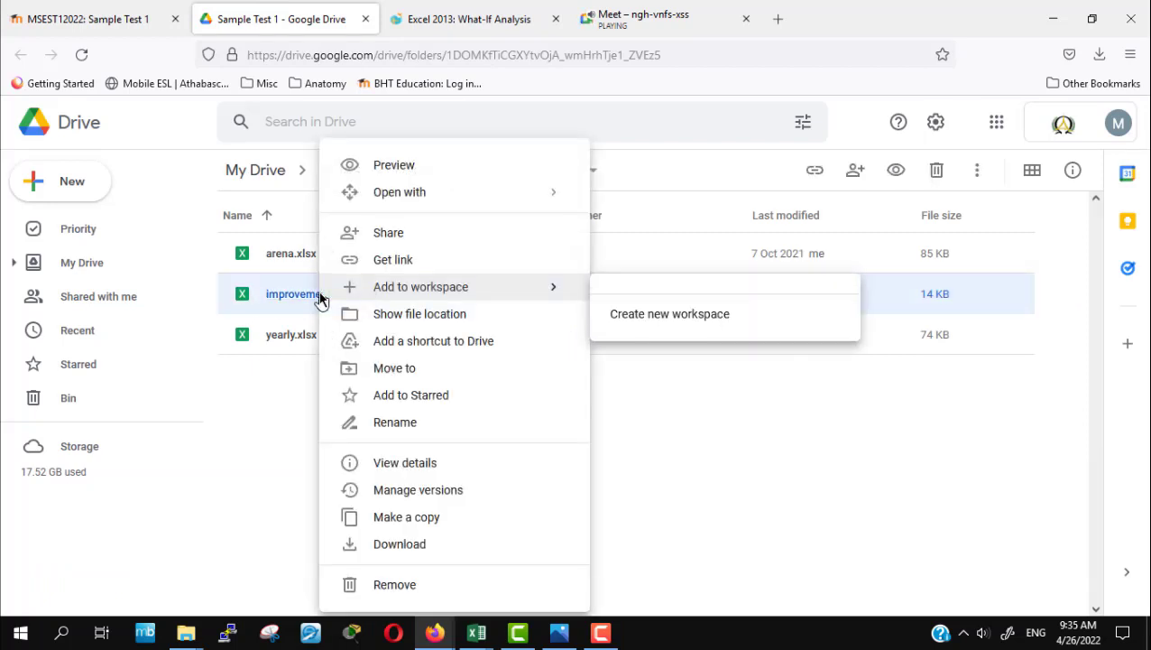
click(487, 553)
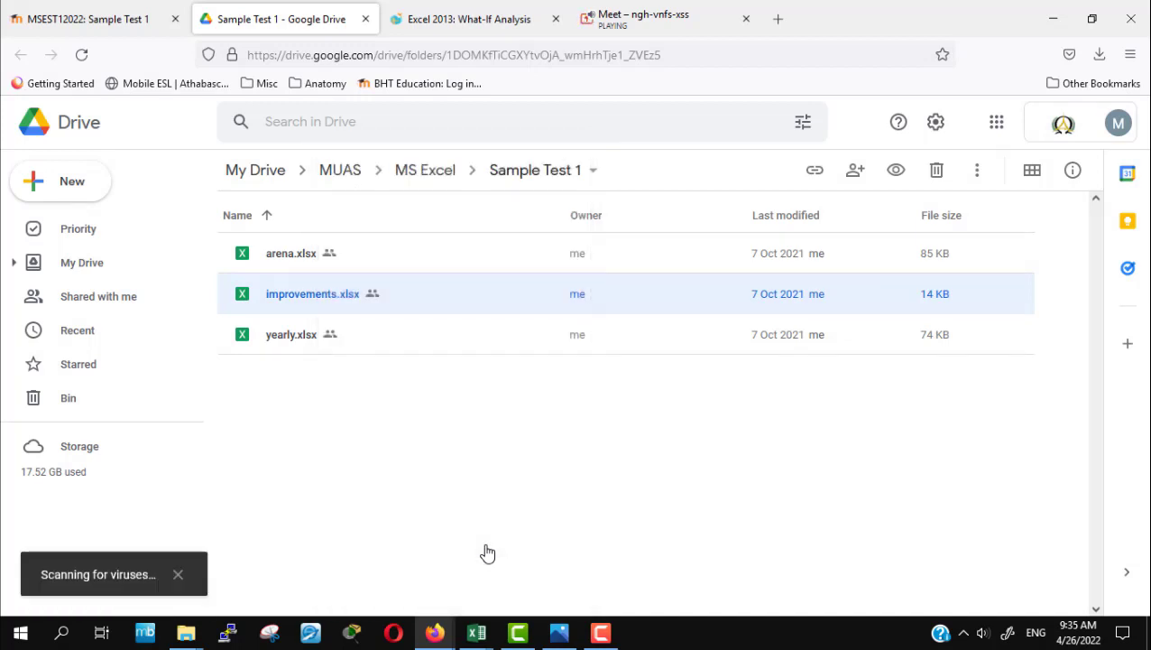
click(112, 17)
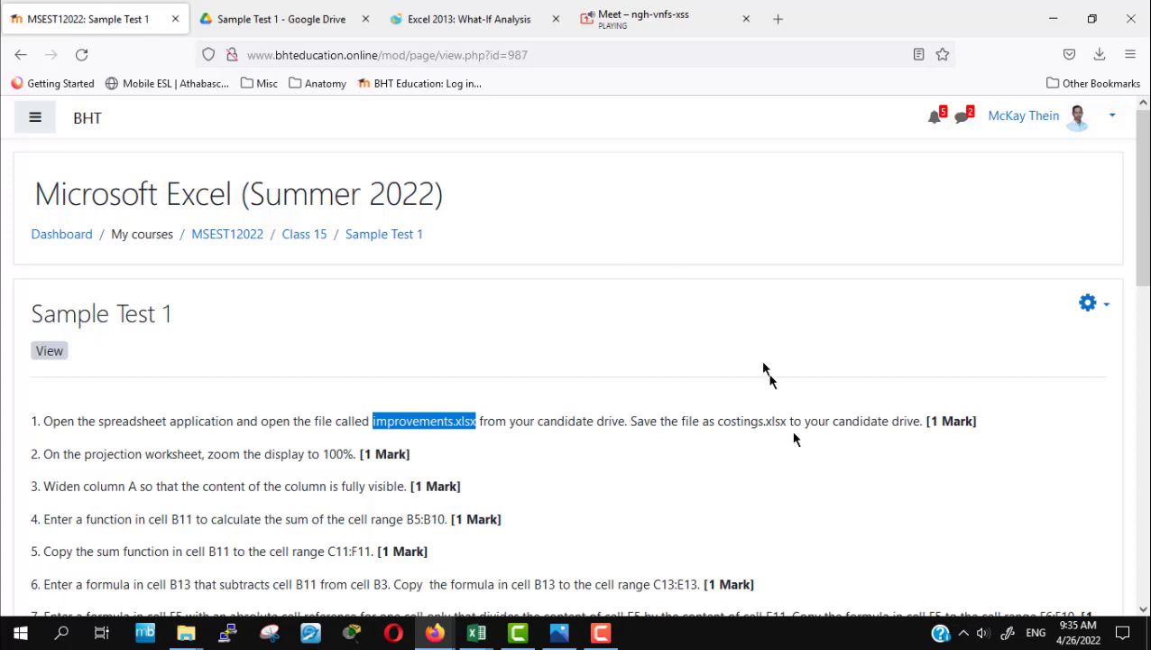
click(798, 503)
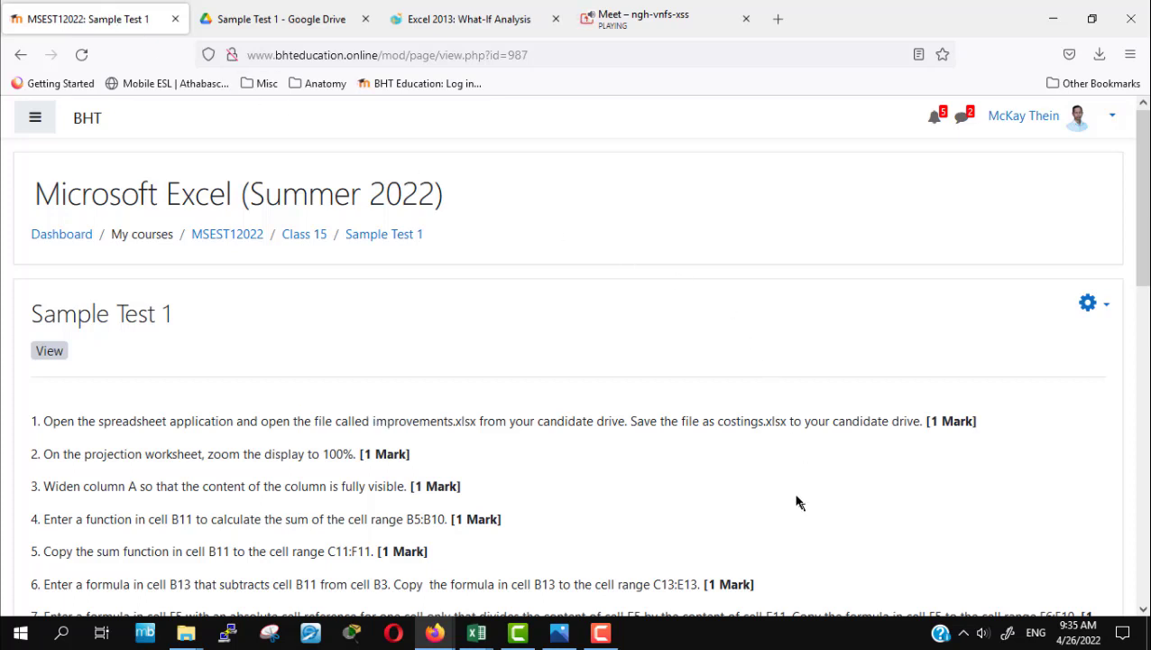
drag(720, 420, 784, 422)
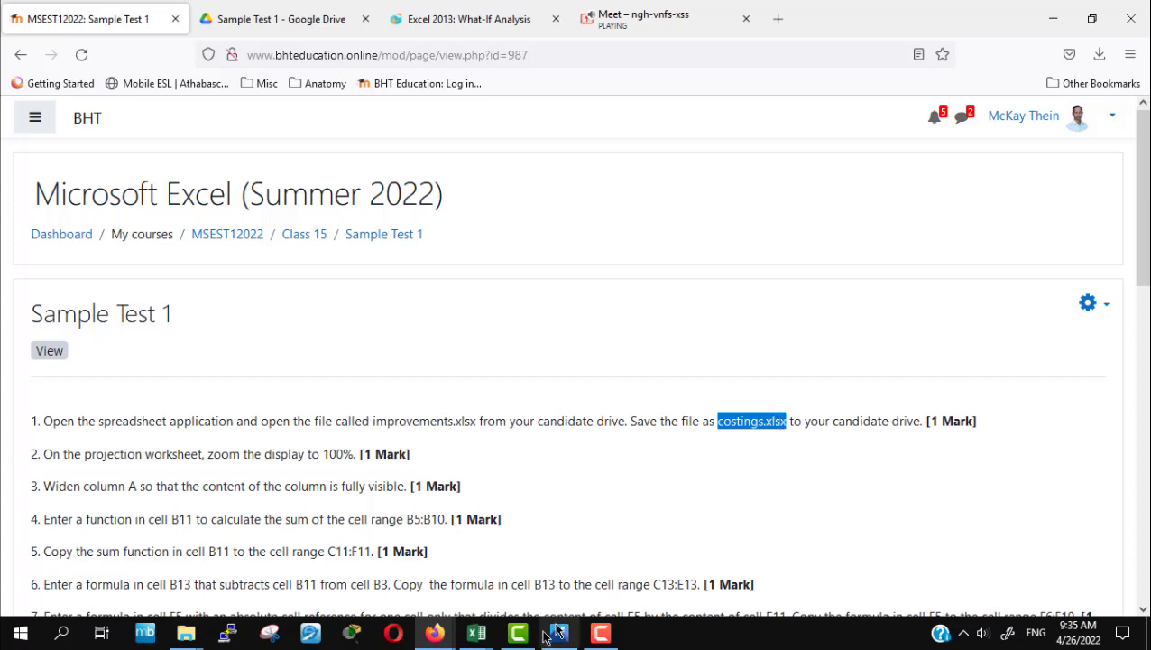
Switch to the Meet call and admit the waiting guest
click(427, 630)
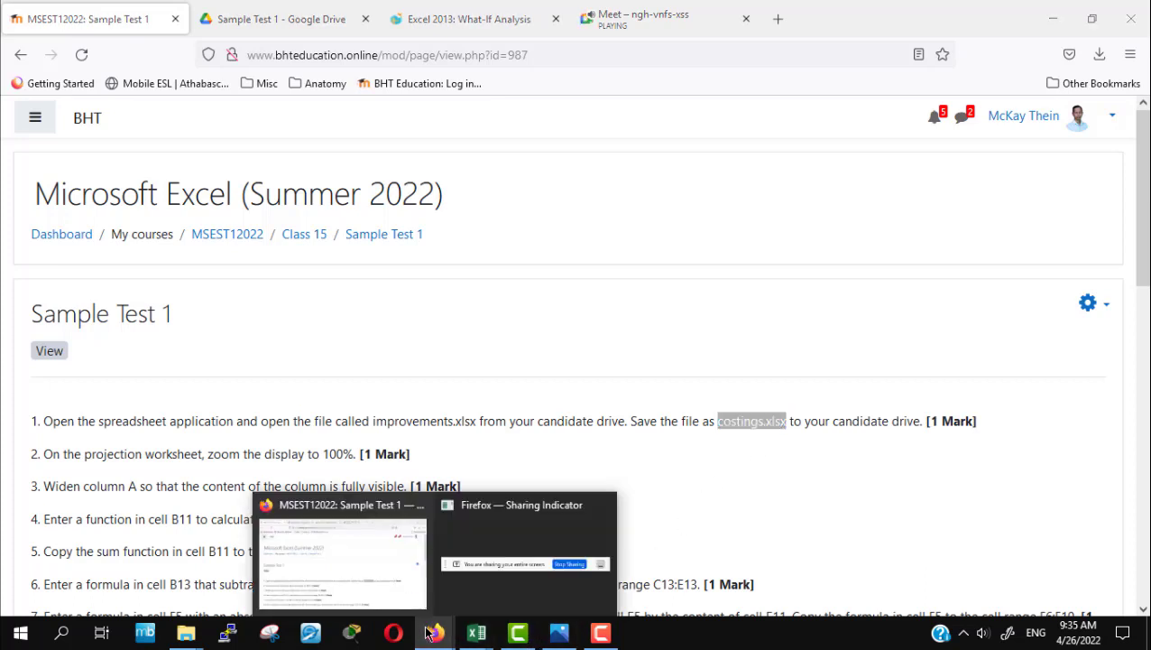
click(398, 583)
click(604, 27)
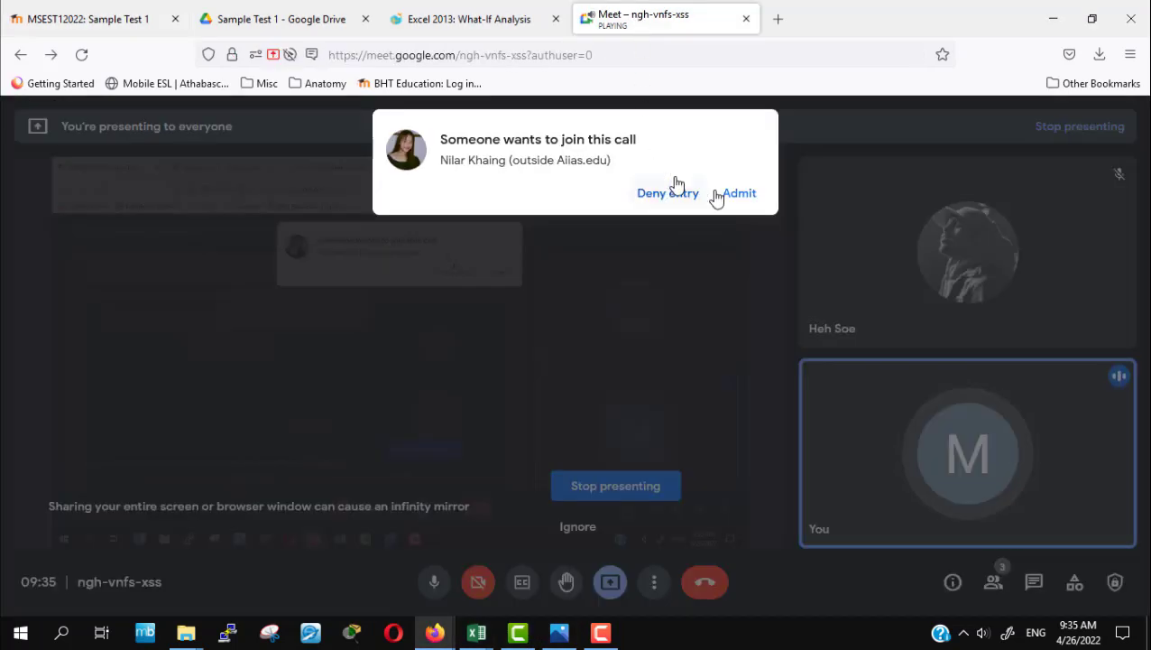
click(742, 195)
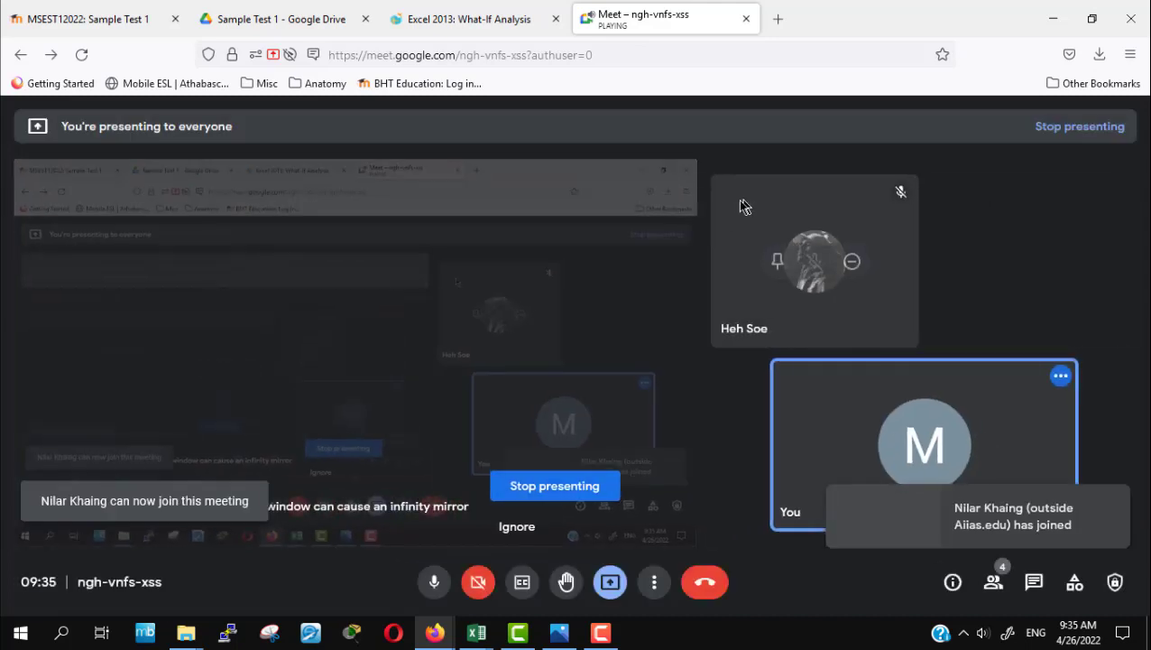
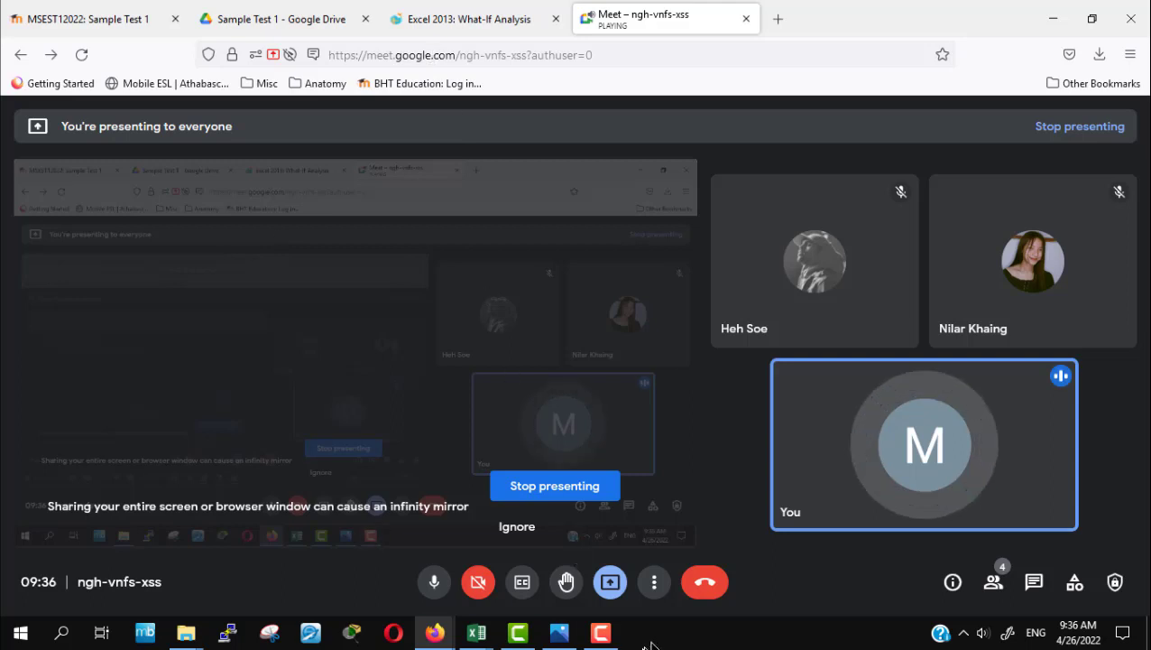
Read the Sample Test 1 instructions on the Moodle page, then return to the Sample Test 1 Drive folder
click(336, 22)
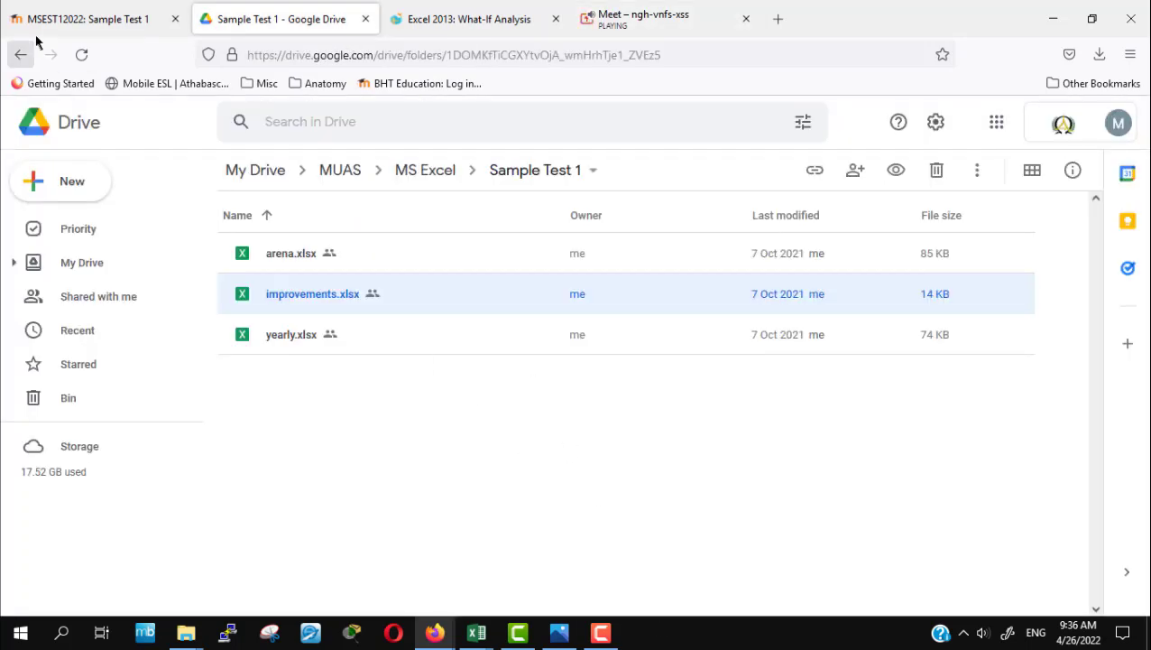
click(118, 20)
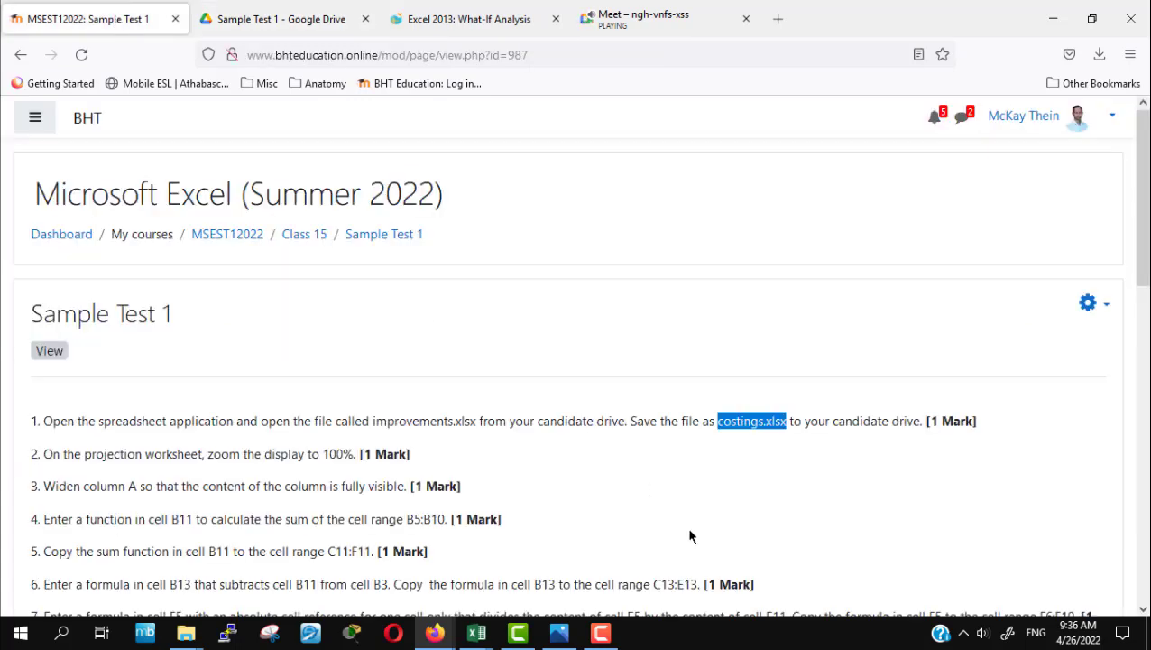
click(623, 447)
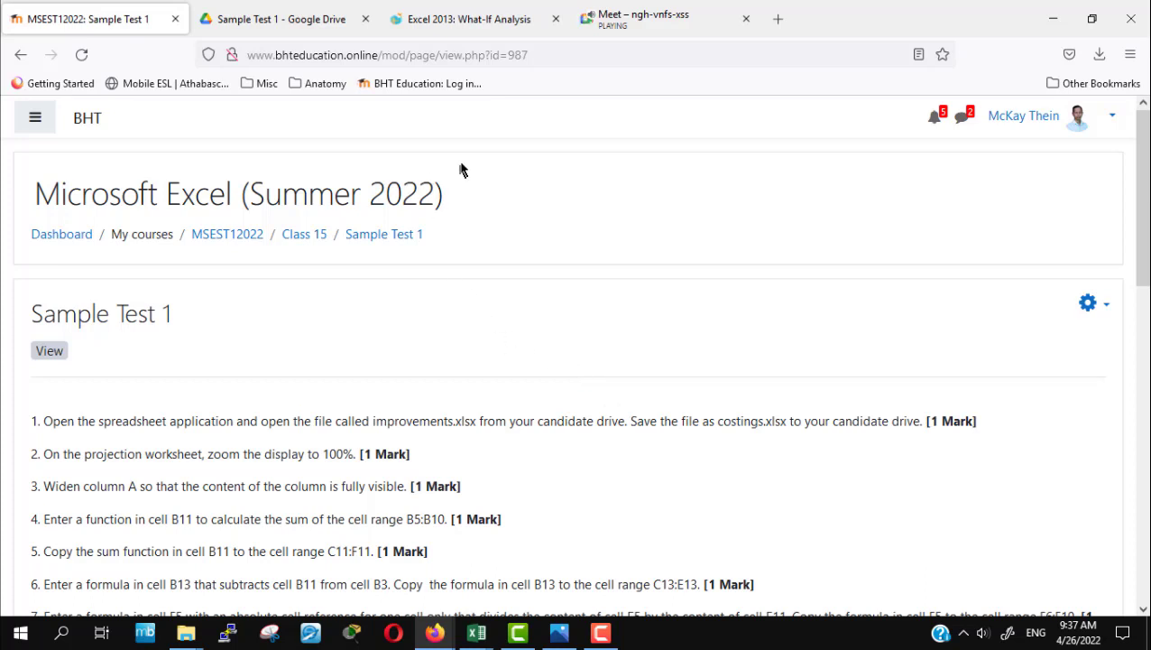
click(281, 18)
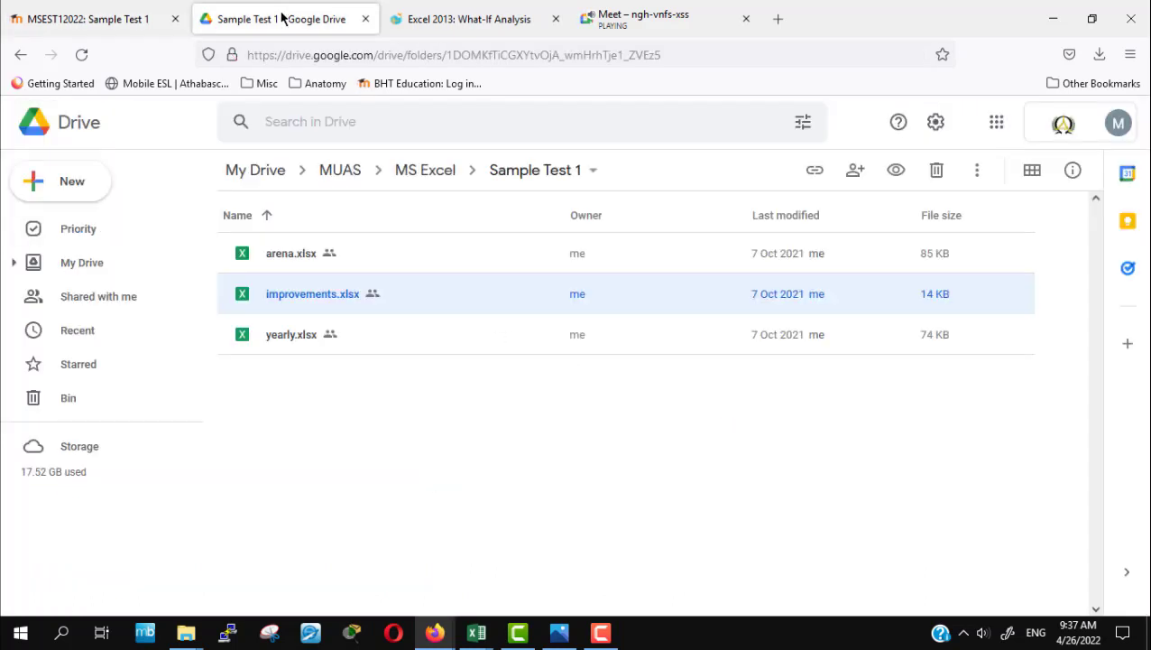
Highlight costings.xlsx in question 1 of the test instructions and scroll through the page
click(122, 22)
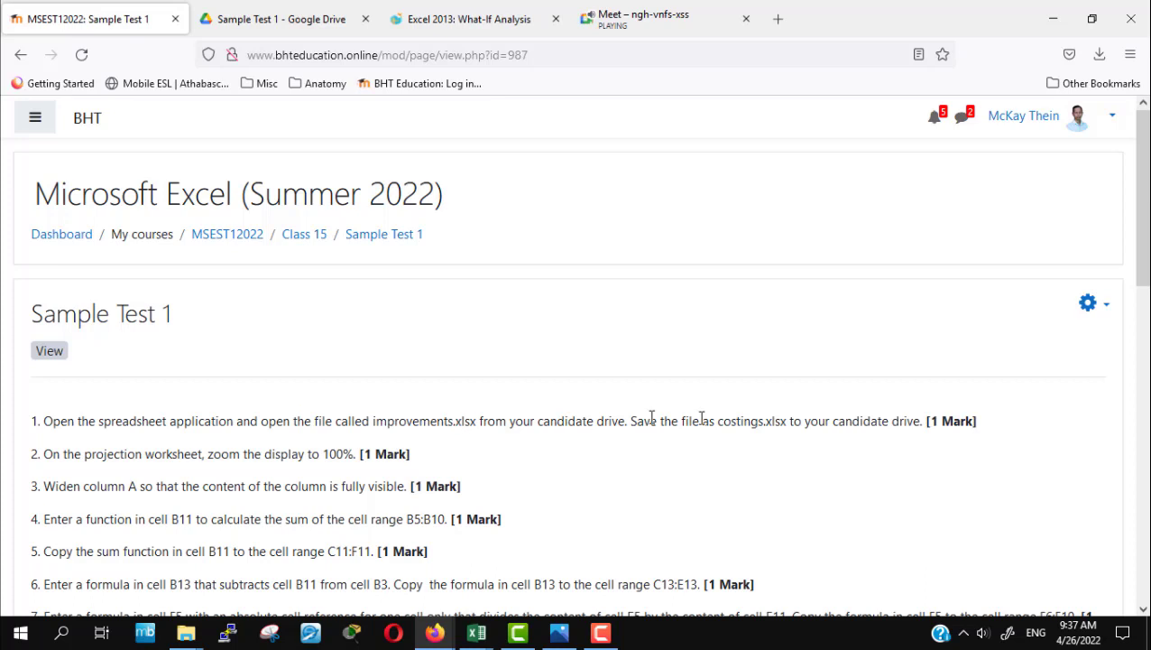
drag(717, 424, 785, 429)
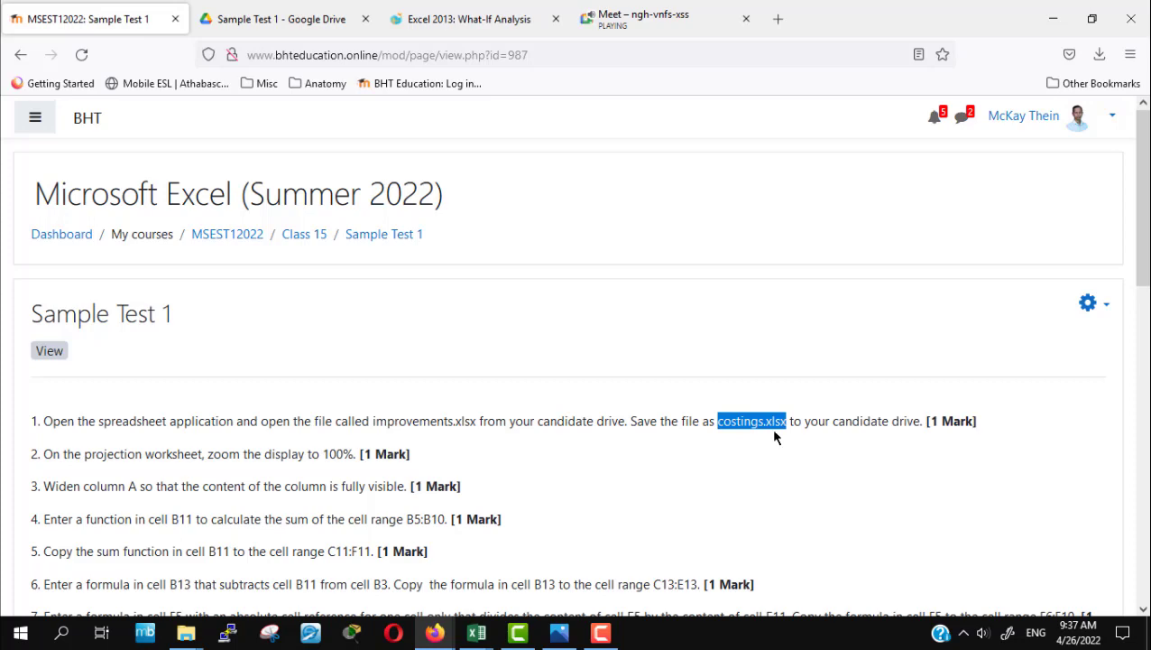
scroll(773, 436, down, 2)
scroll(773, 437, down, 8)
scroll(773, 437, up, 2)
scroll(773, 437, down, 10)
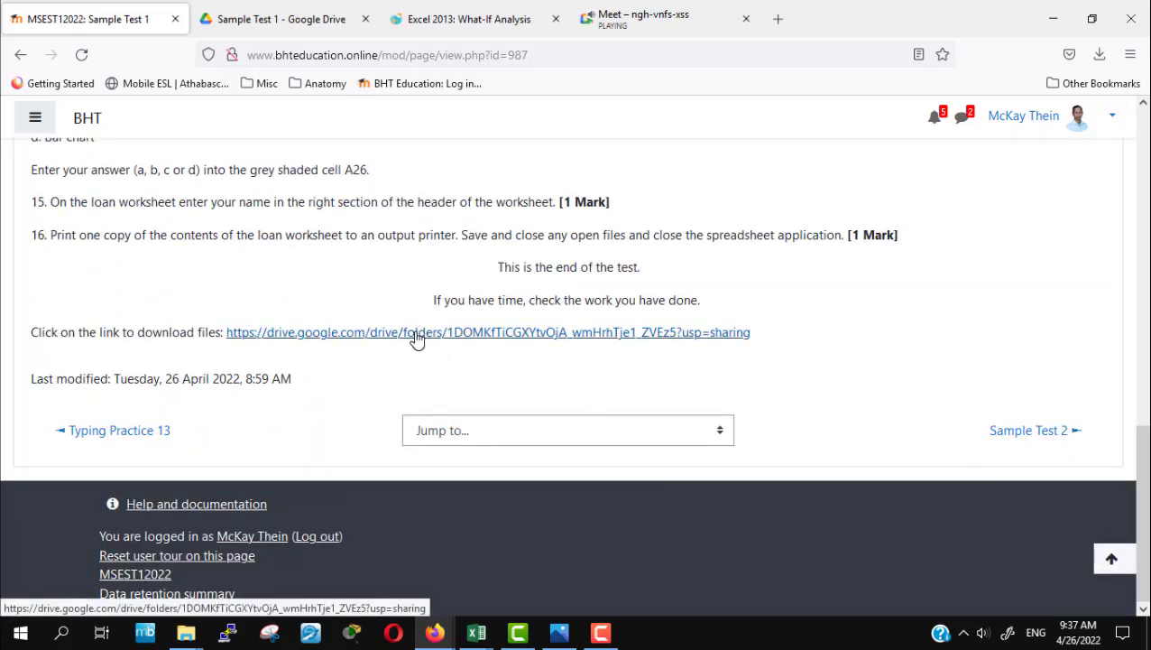
Check the Sample Test 1 Drive folder, then open Excel2013_WhatIf_Practice.xlsx from Firefox's recent downloads
click(230, 19)
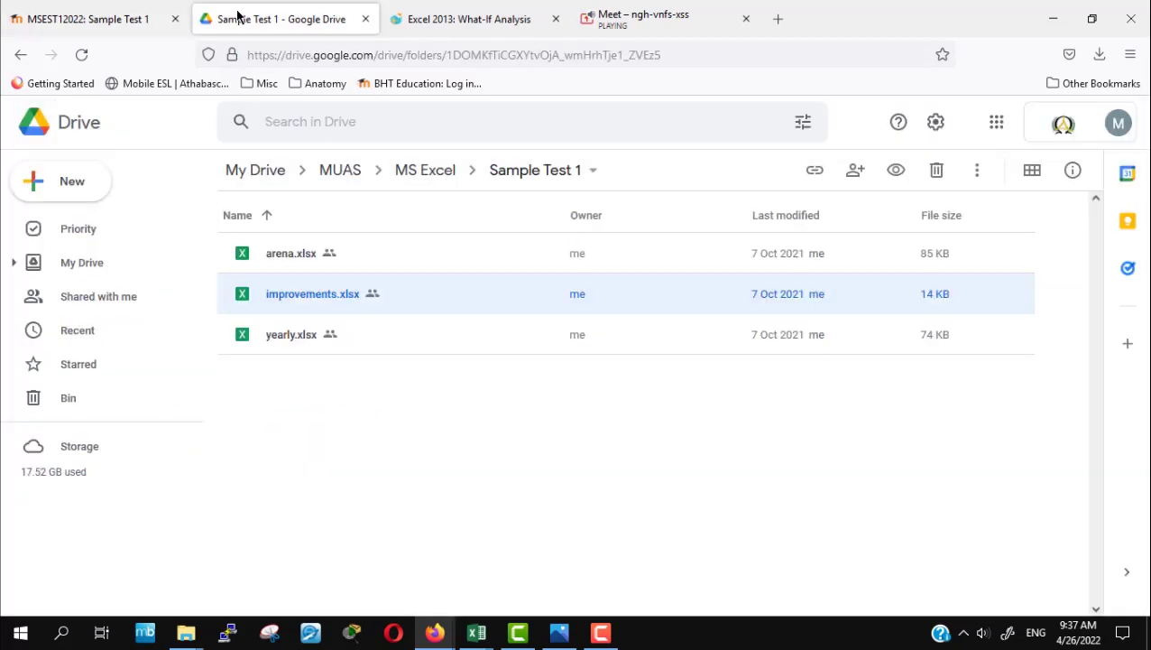
click(466, 496)
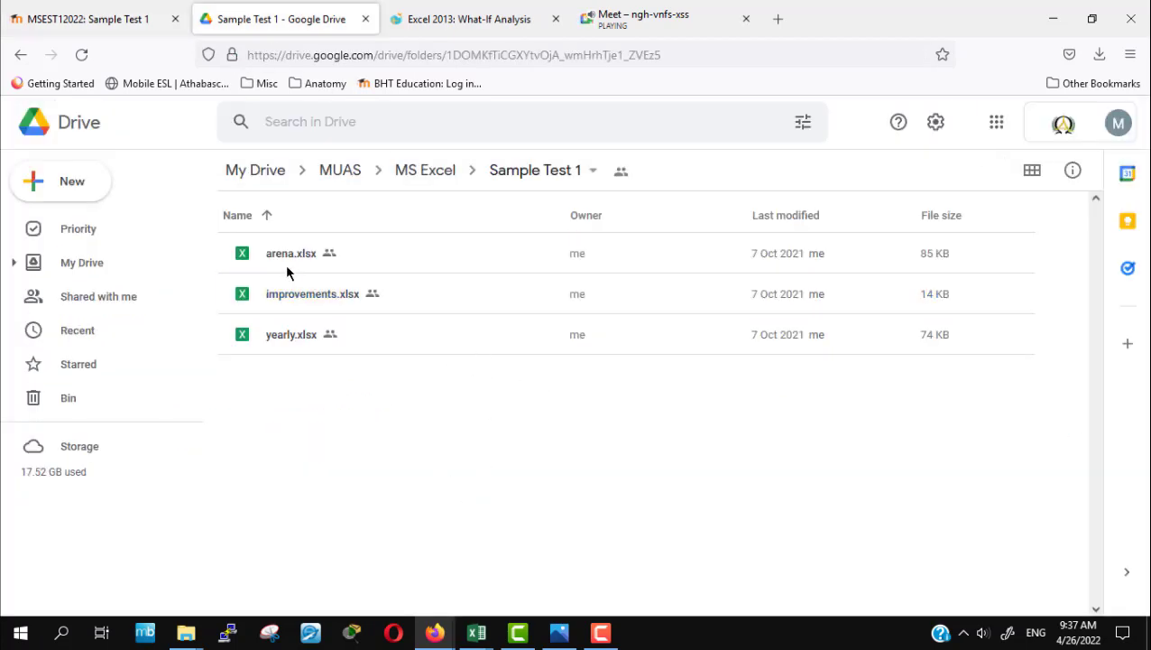
click(123, 19)
scroll(830, 352, up, 10)
scroll(830, 352, up, 5)
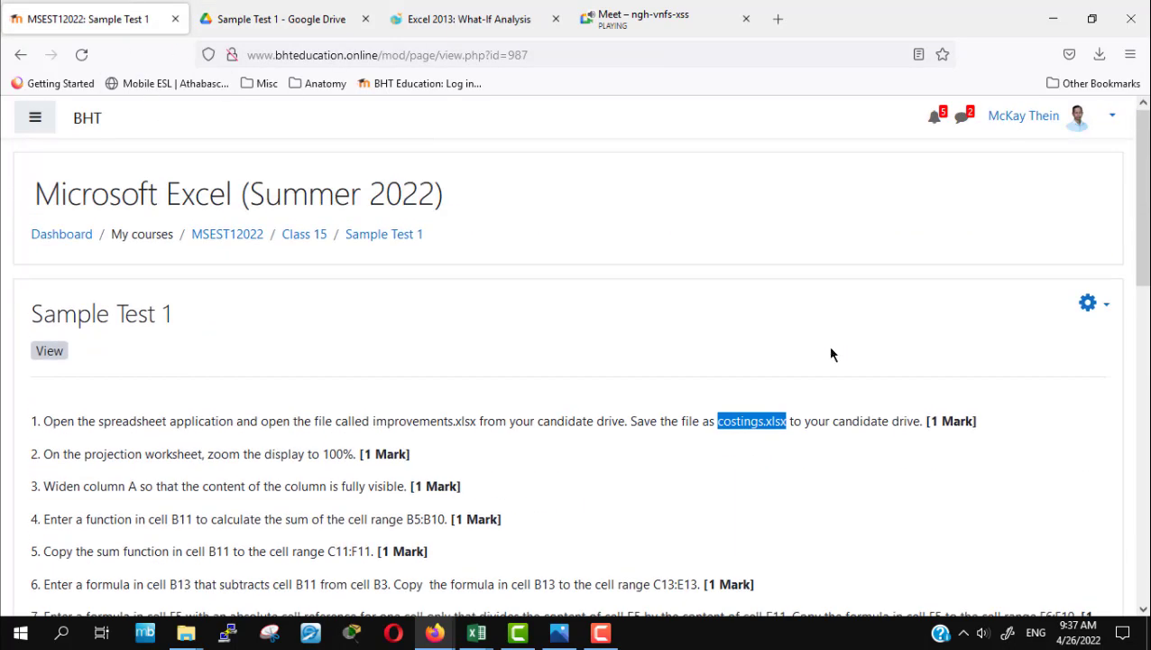
scroll(831, 354, down, 3)
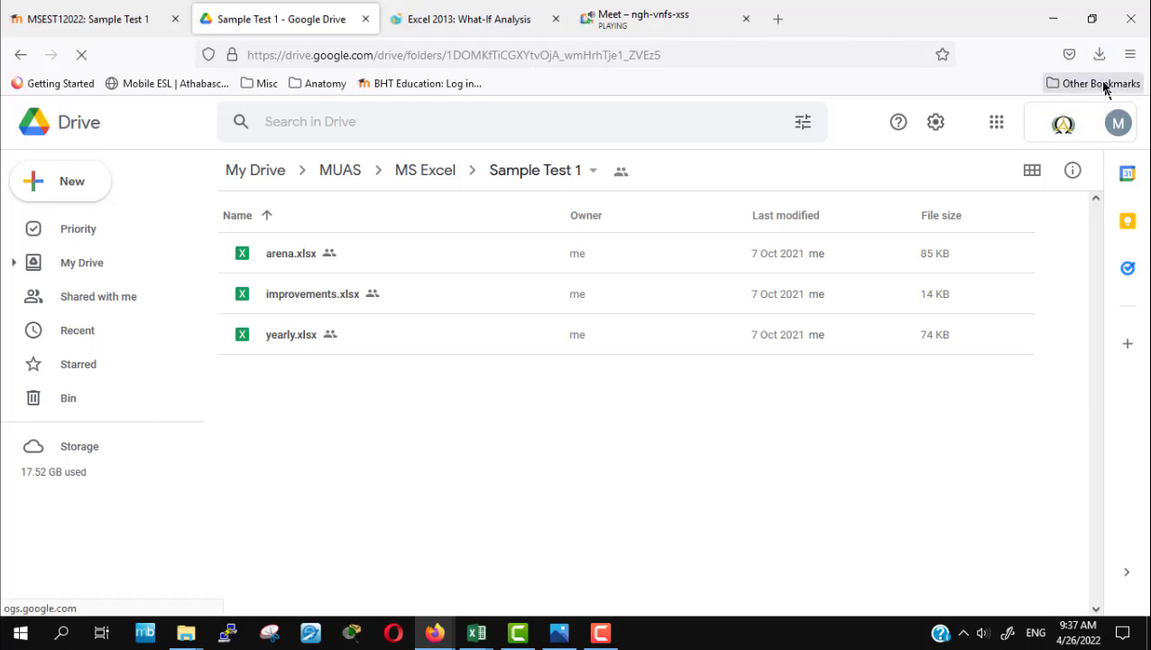
click(1100, 55)
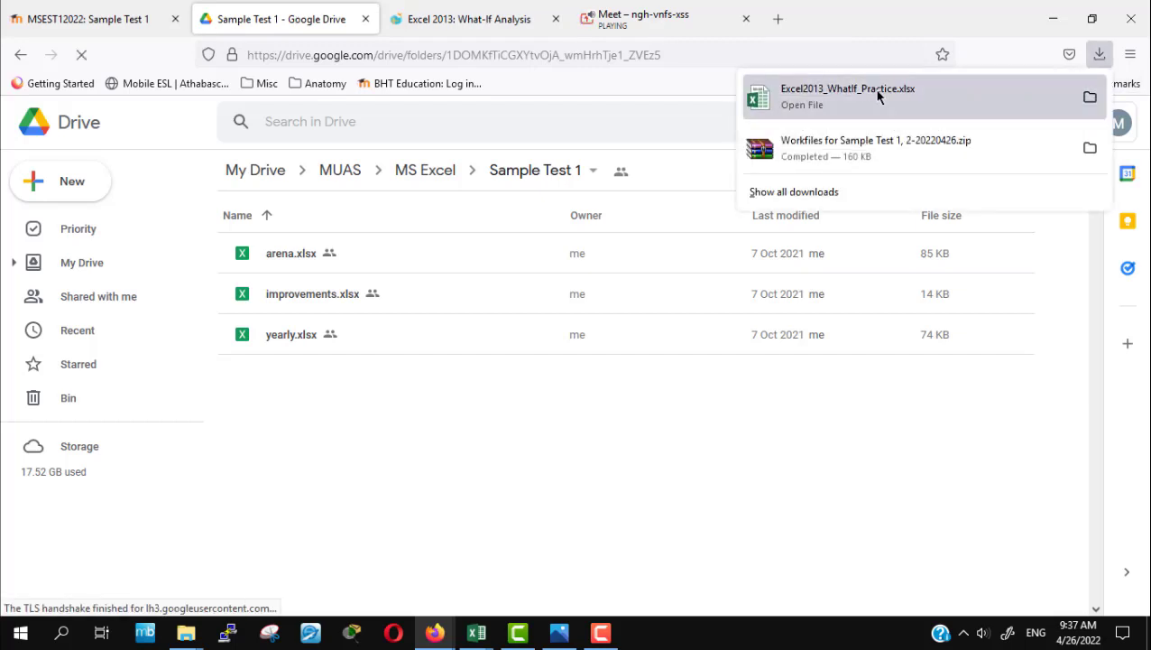
click(878, 96)
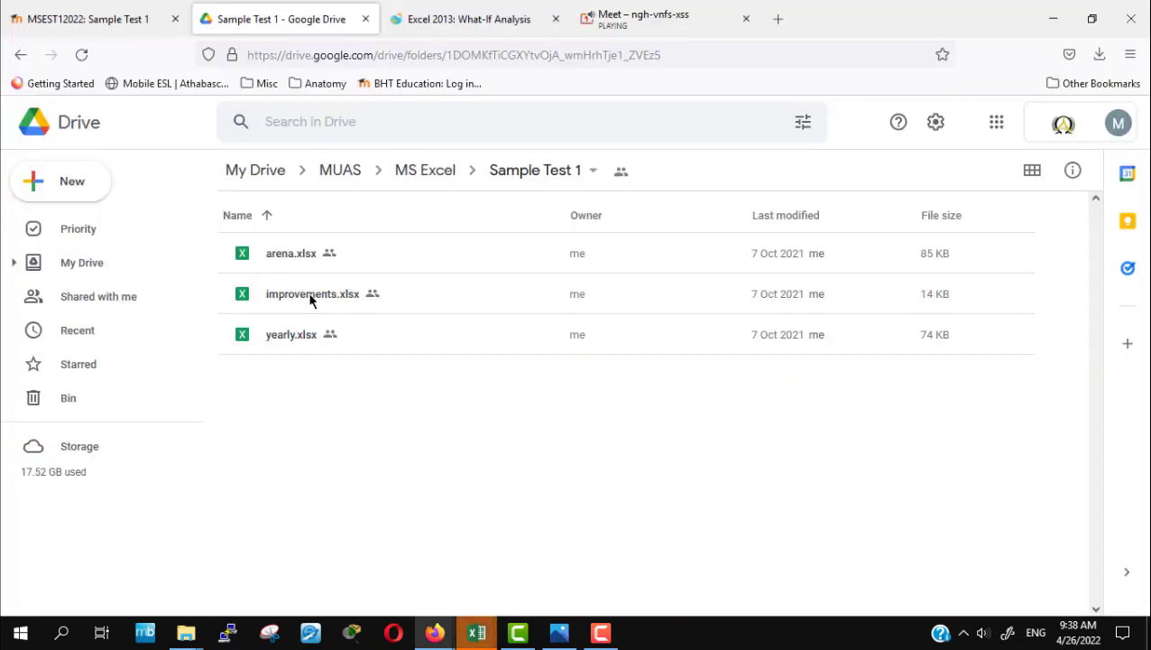
Download improvements.xlsx from its right-click menu and decline Excel's prompt to reopen the practice workbook
click(311, 301)
right_click(309, 299)
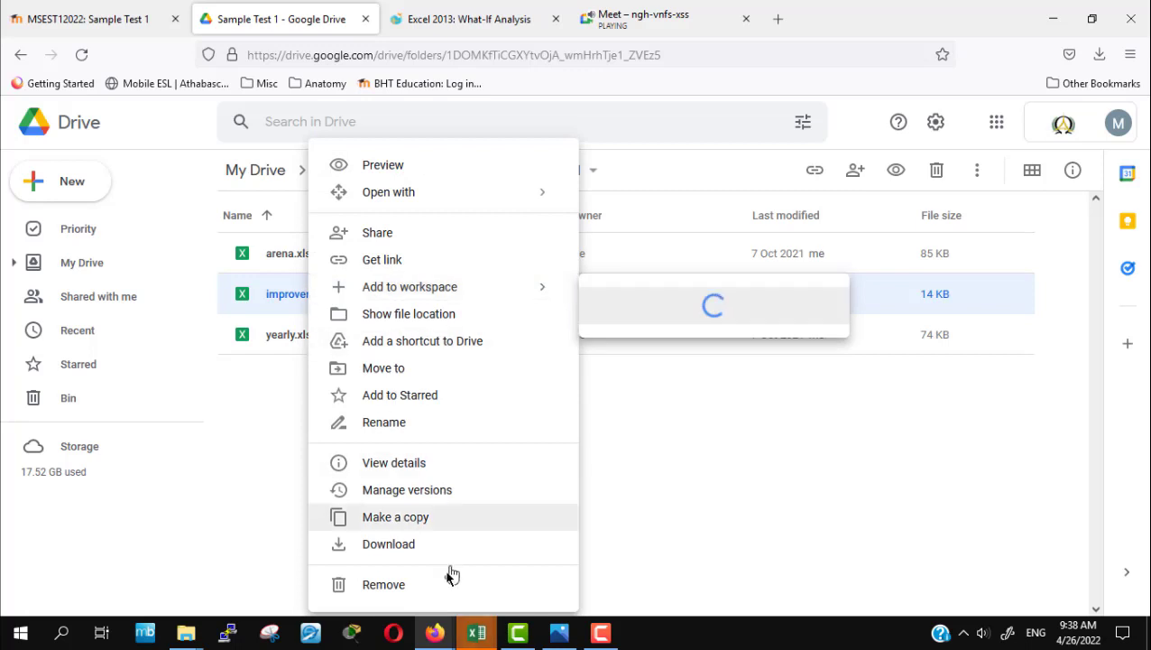
click(431, 544)
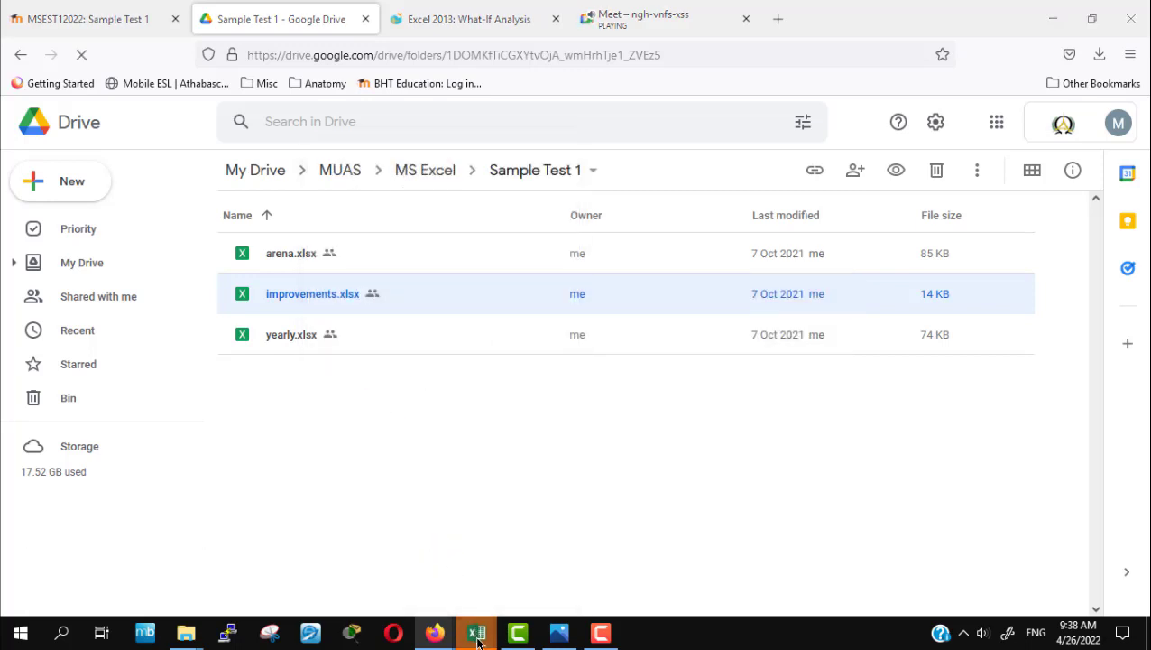
mouse_move(476, 632)
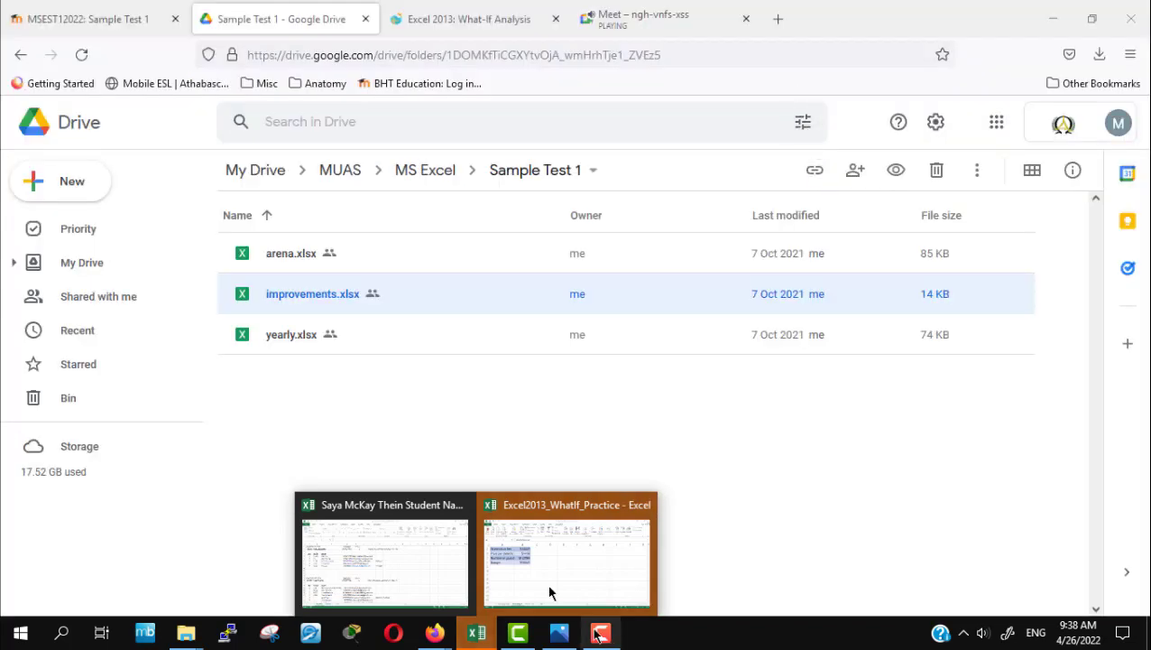
click(547, 580)
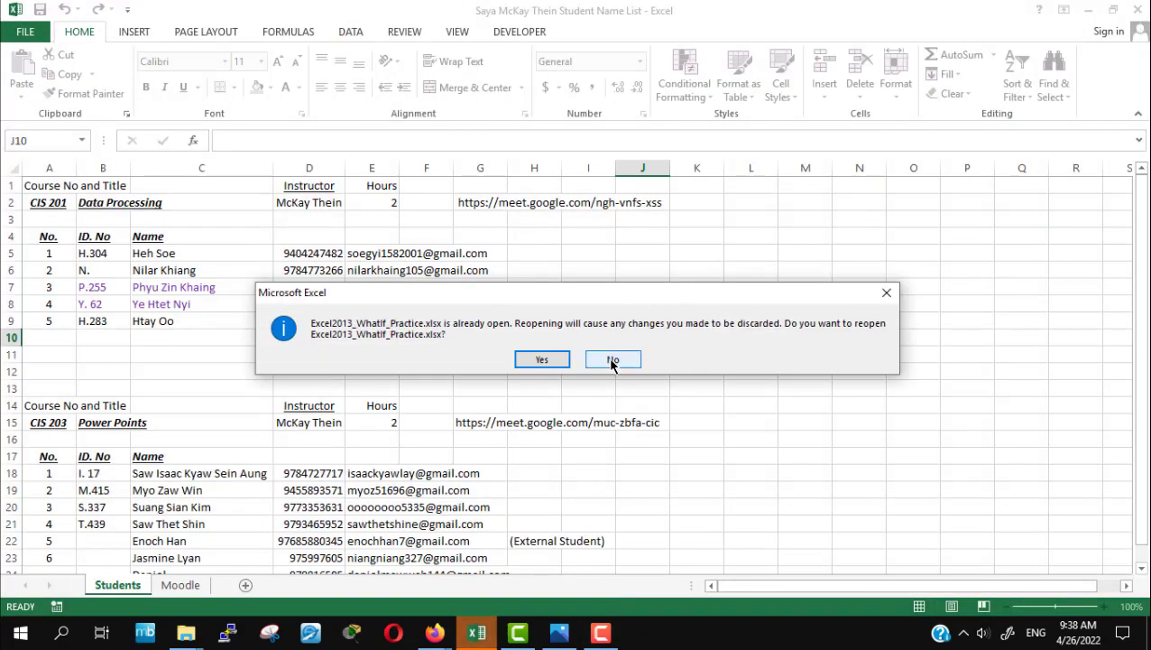
click(612, 360)
mouse_move(435, 632)
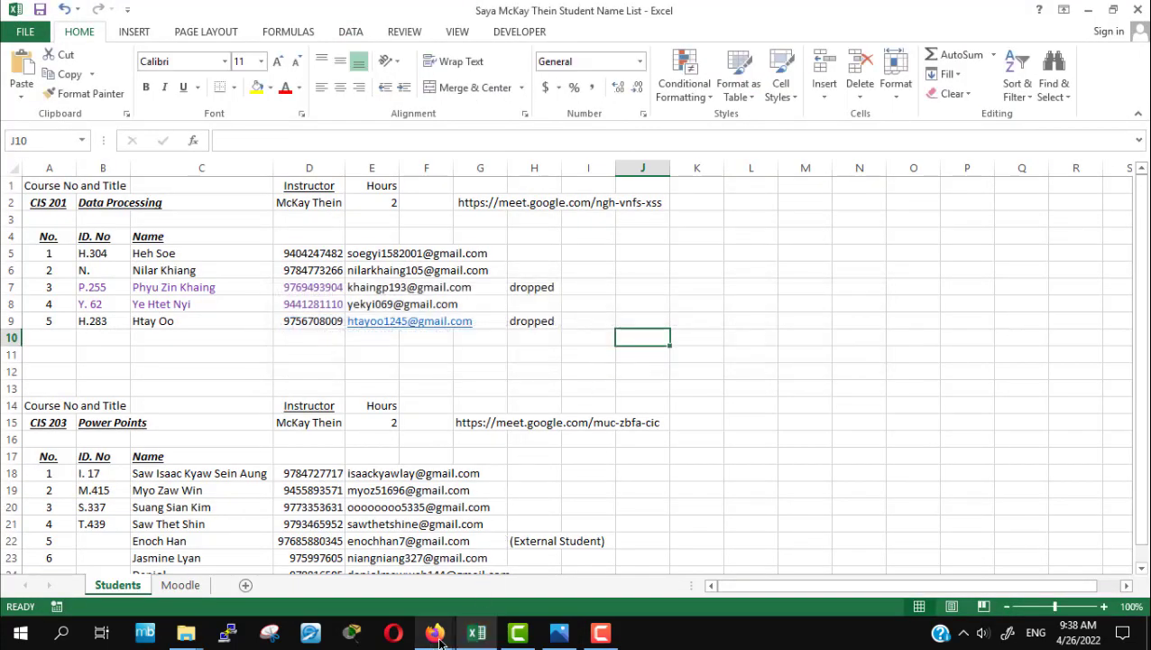
Download improvements.xlsx again from the right-click menu and check Firefox's downloads list
click(393, 584)
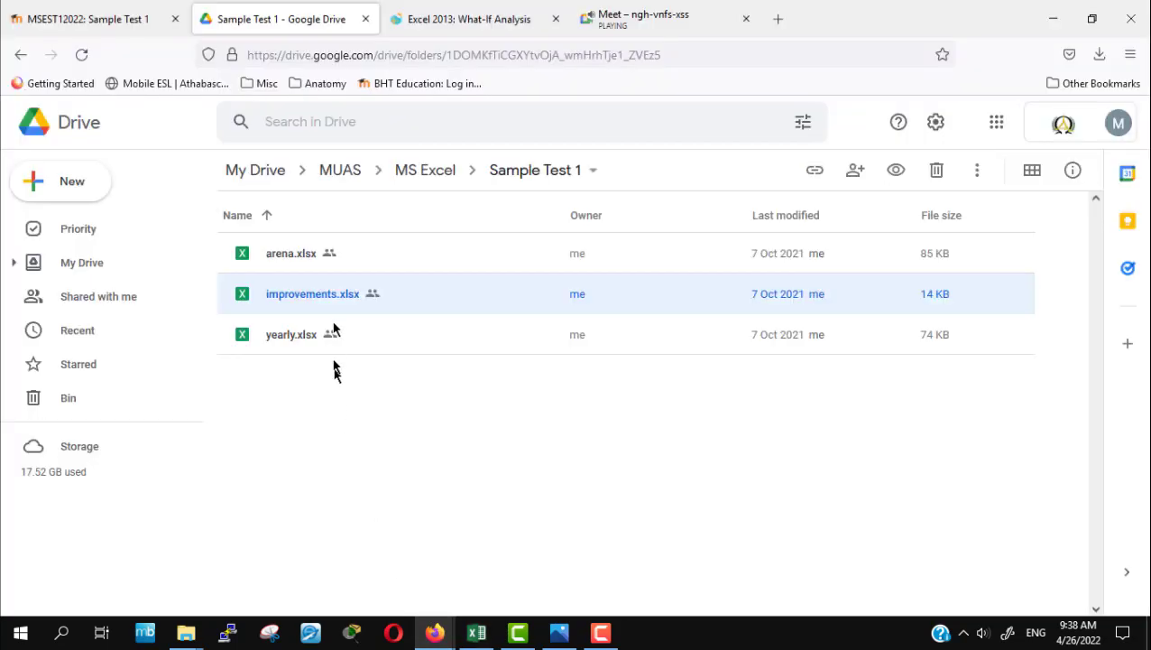
click(1099, 55)
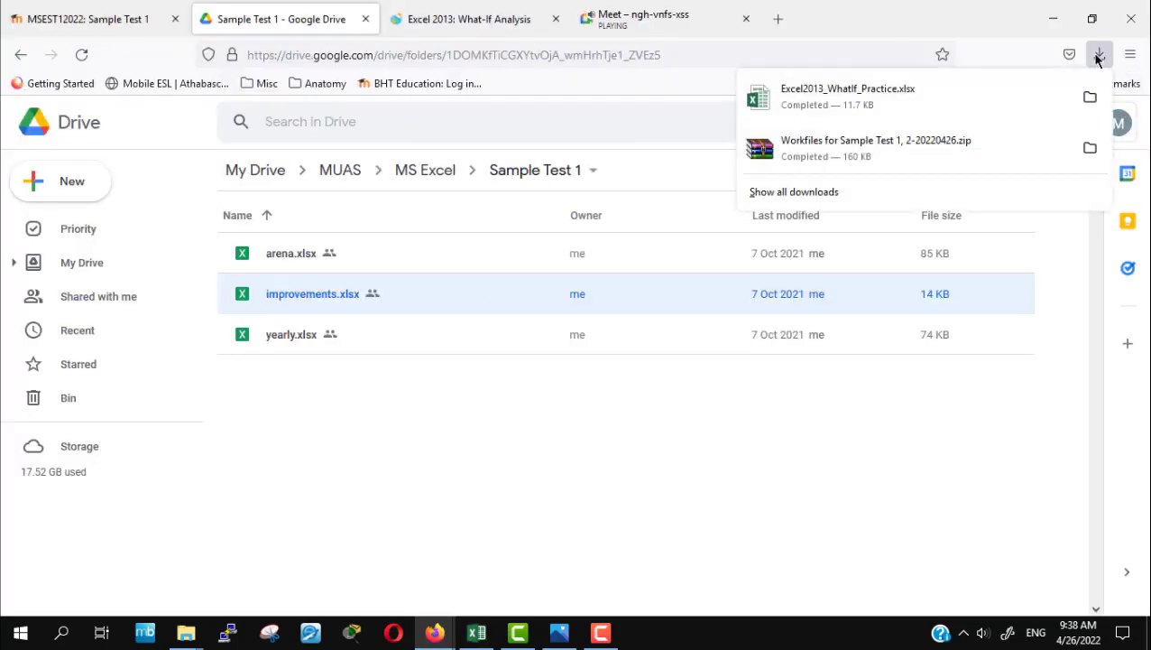
click(974, 127)
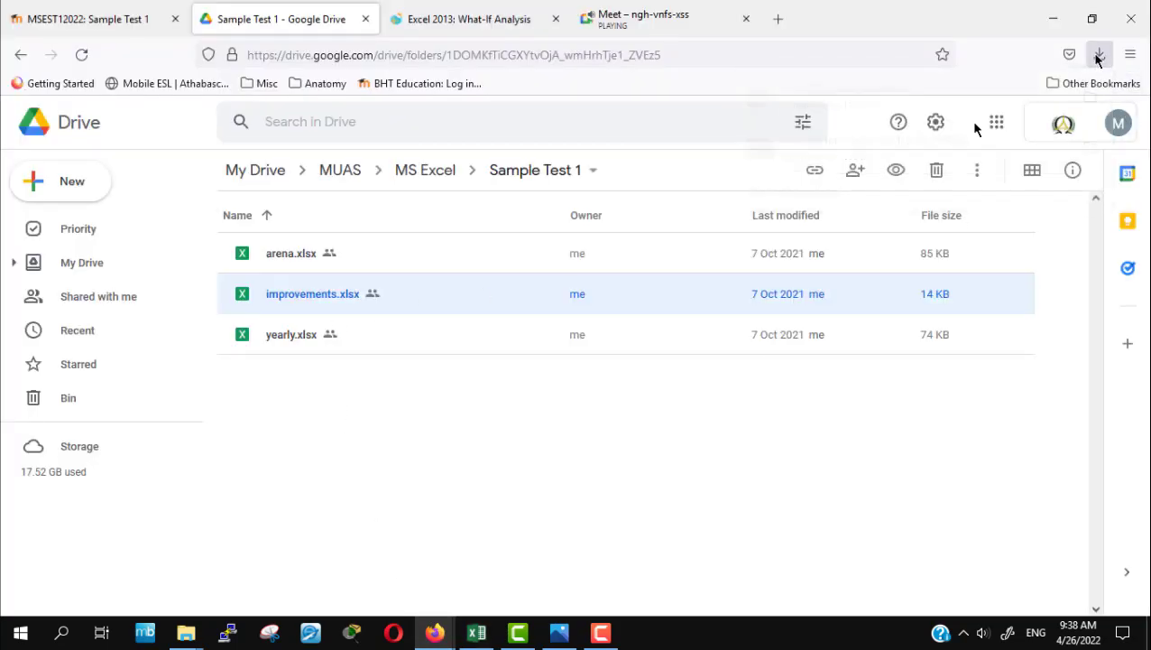
right_click(299, 297)
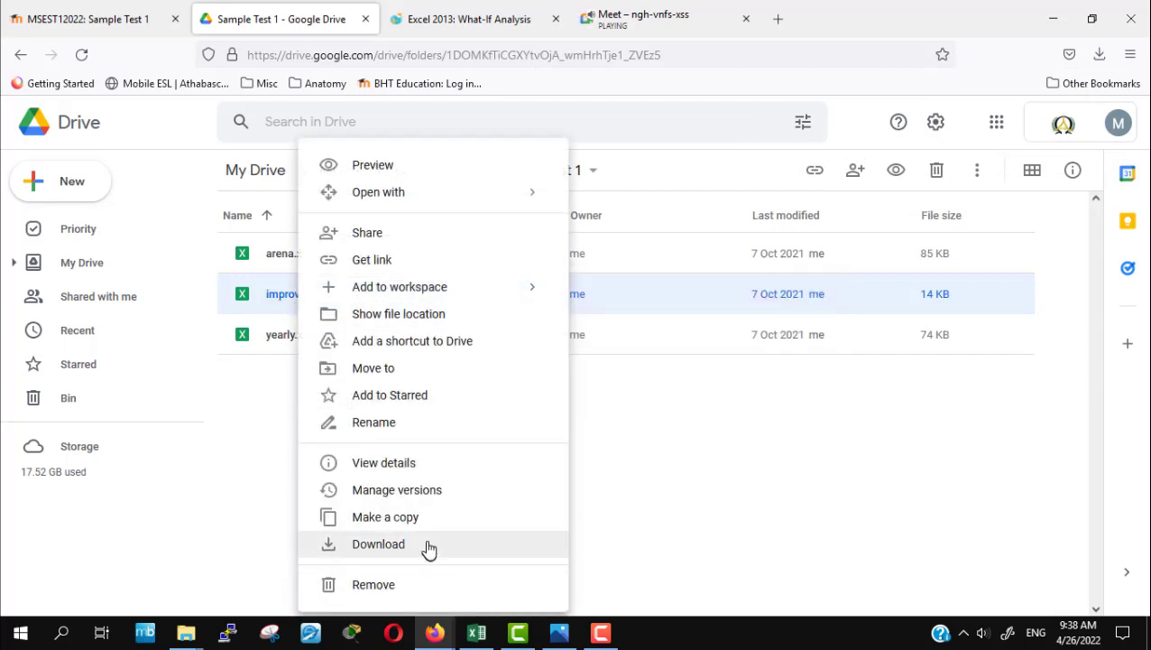
click(429, 549)
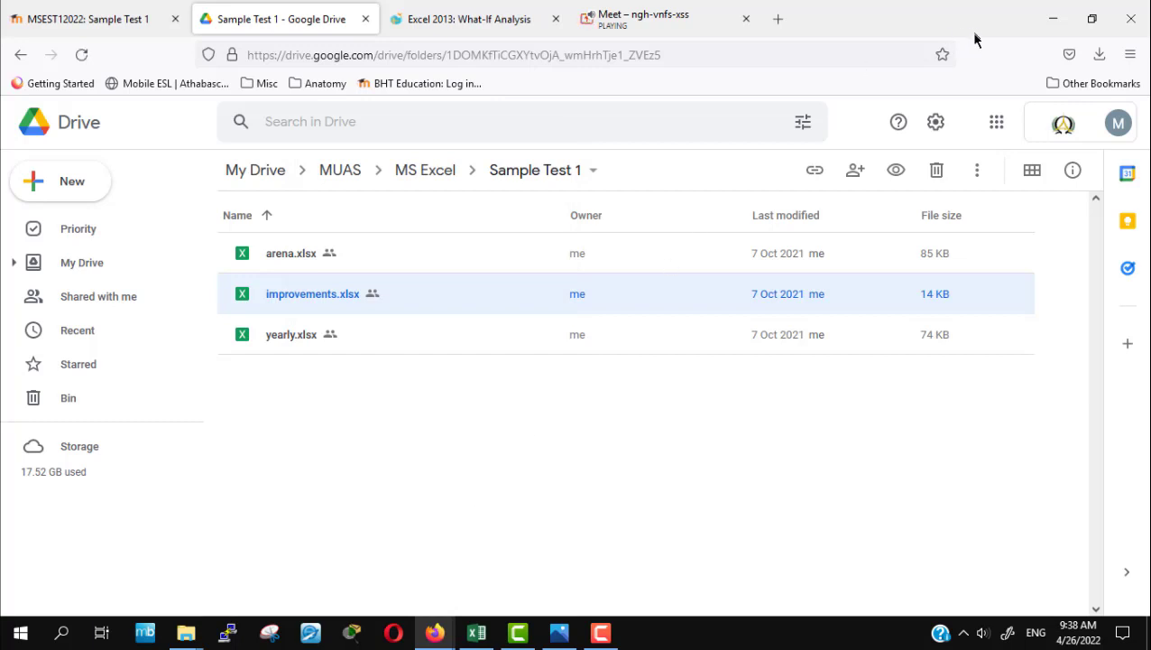
click(1100, 56)
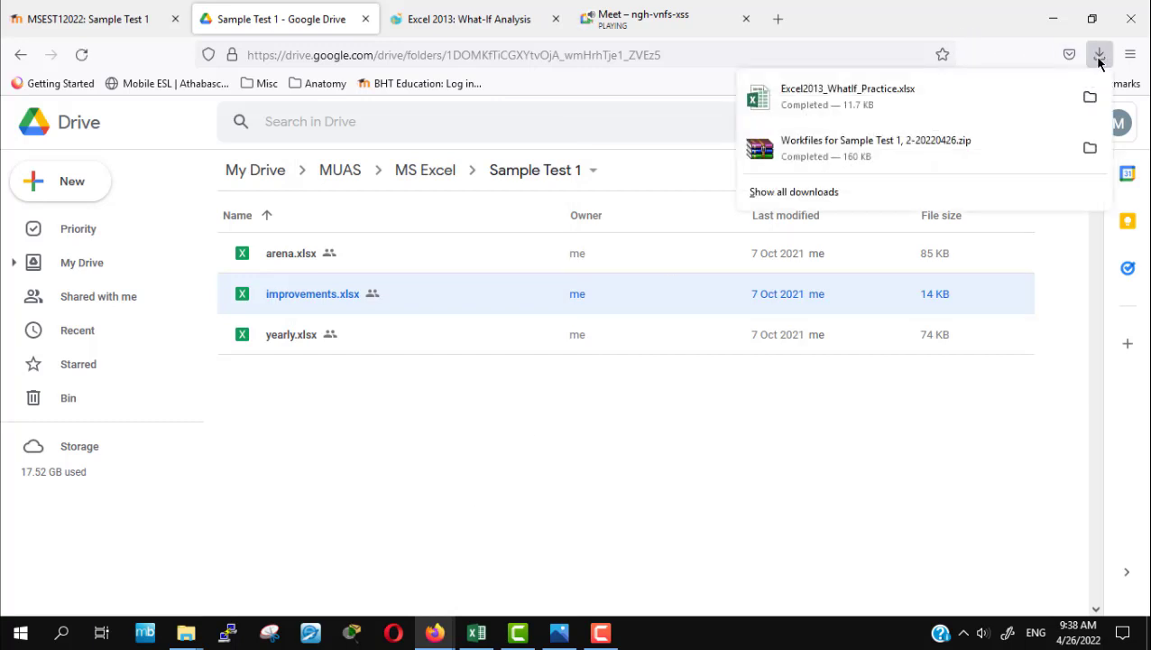
click(1100, 56)
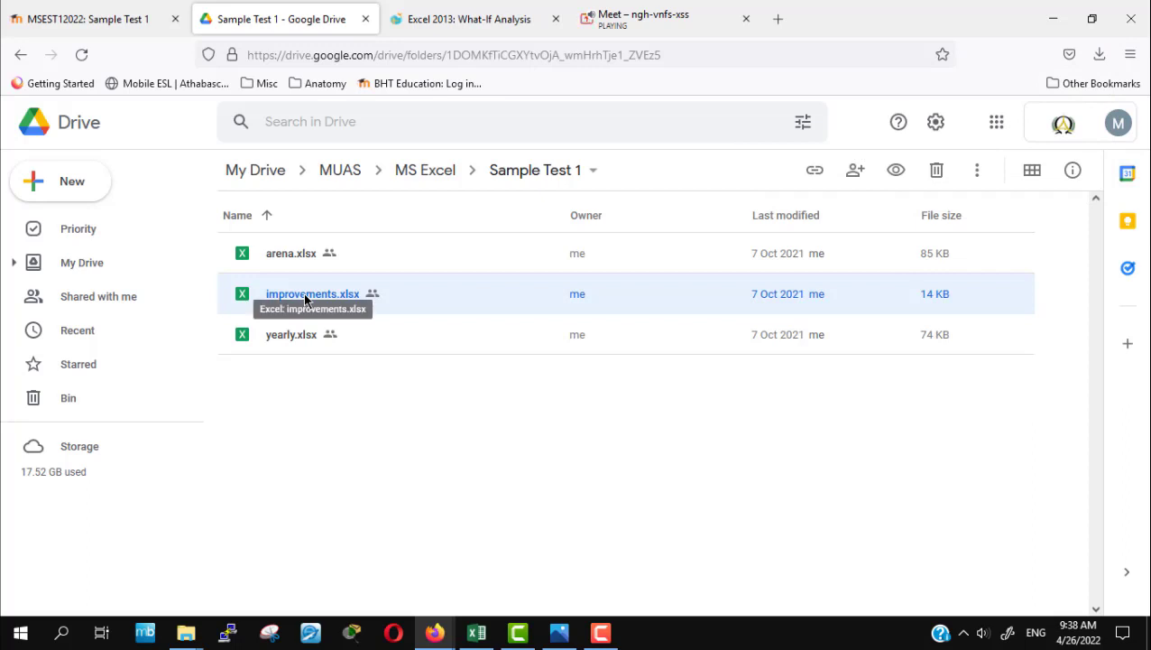
Download improvements.xlsx once more through the More actions menu
click(980, 173)
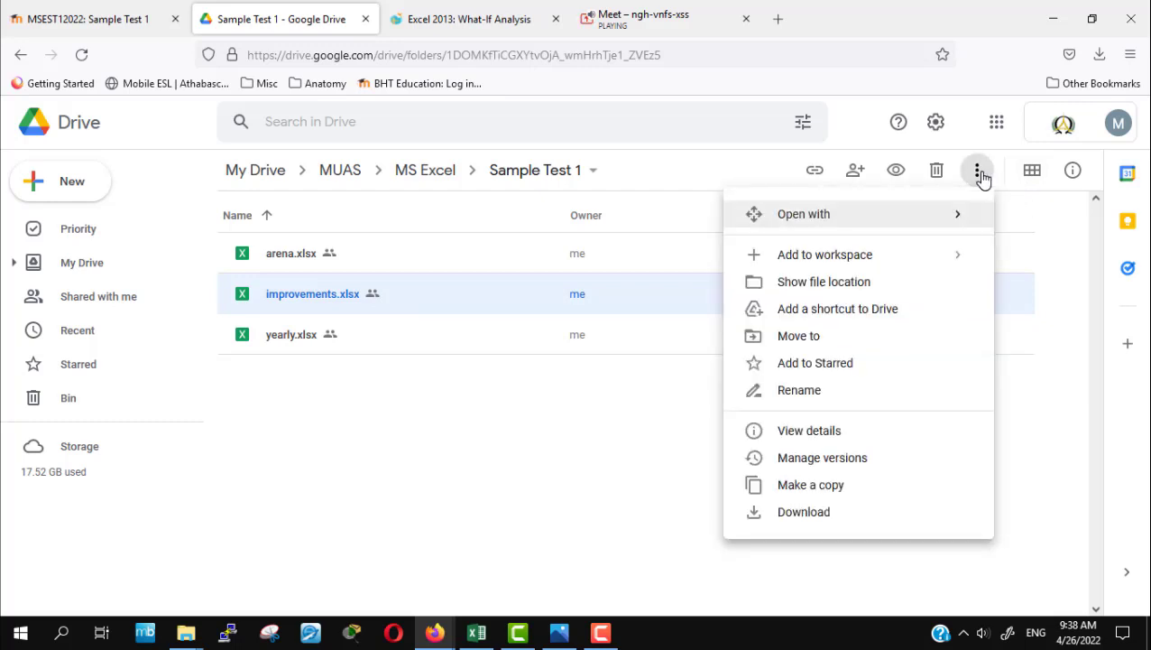
click(768, 515)
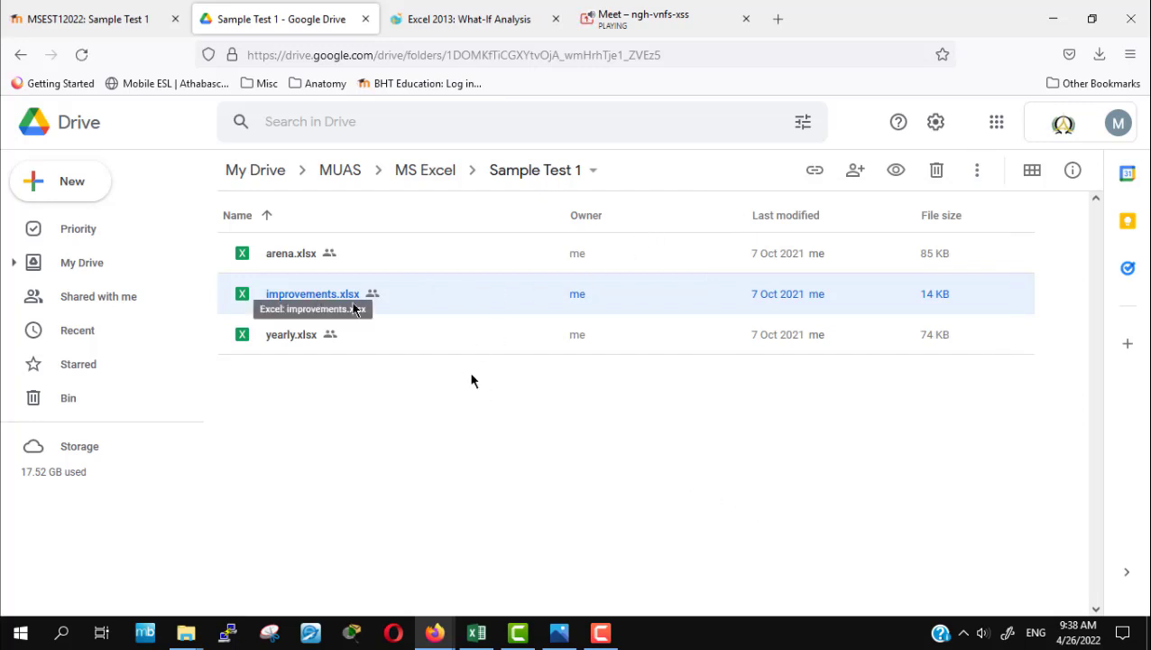
click(191, 638)
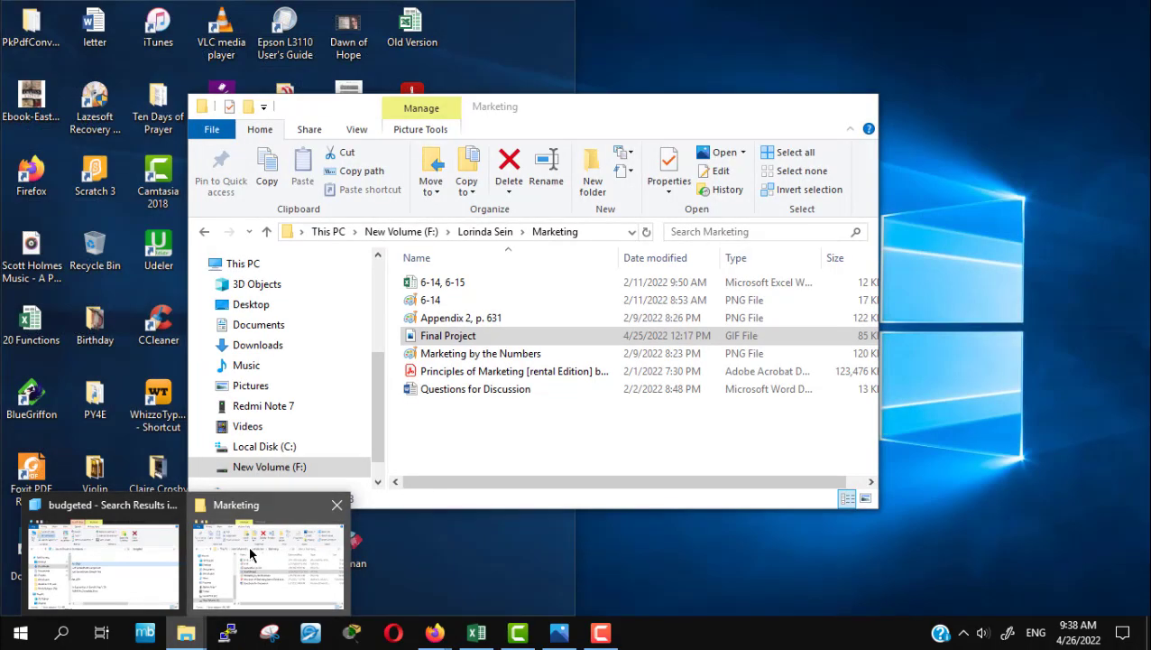
Search the Downloads folder for 'improvement' and select the downloaded improvements workbook
click(268, 564)
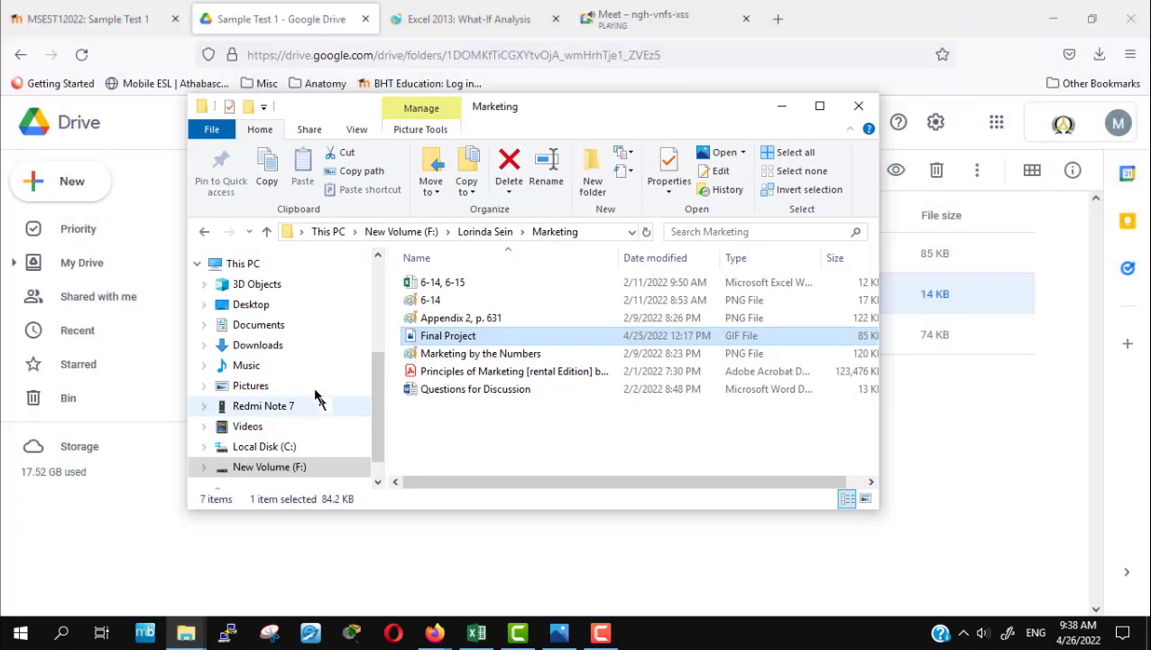
click(257, 345)
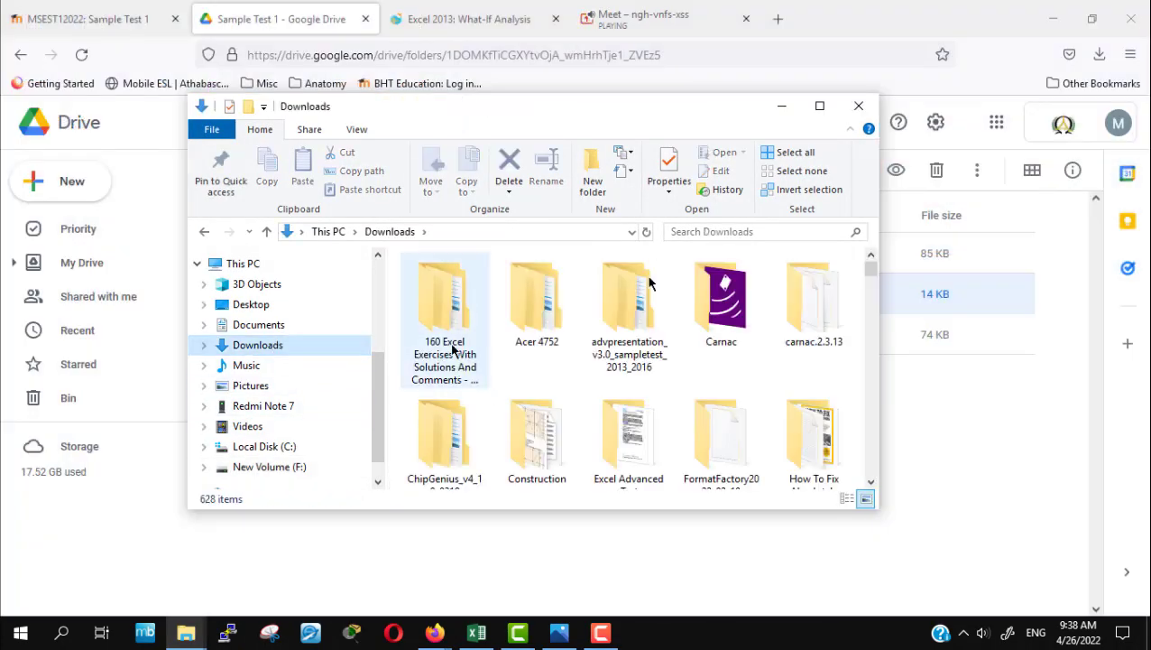
click(791, 232)
text(i)
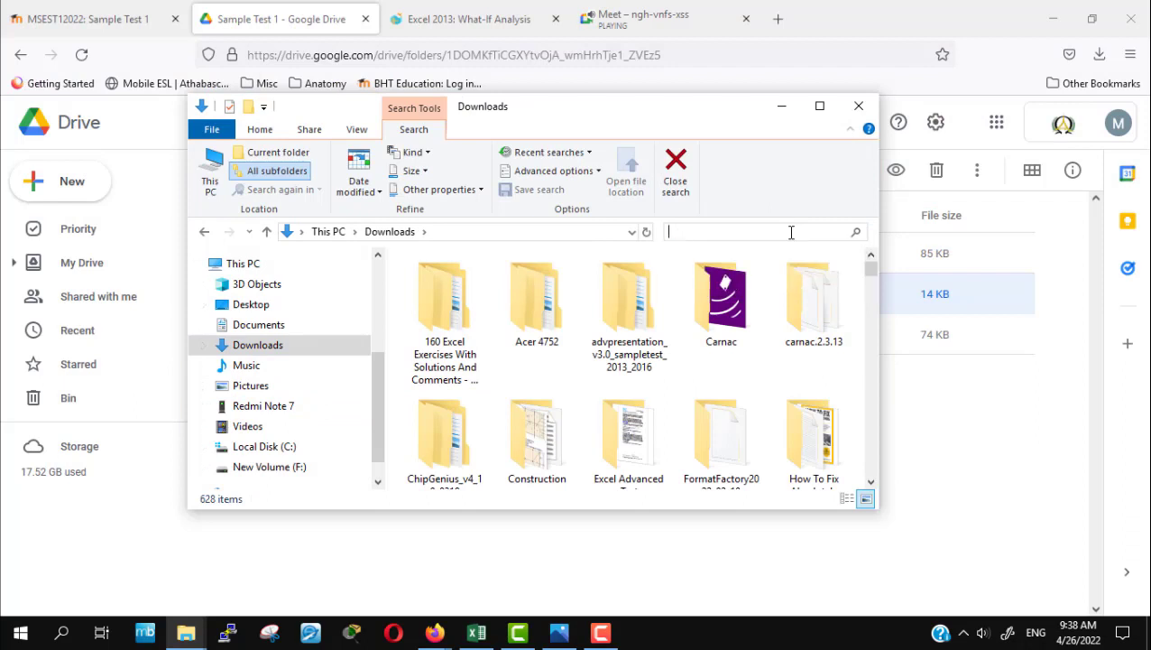
text(mprovement)
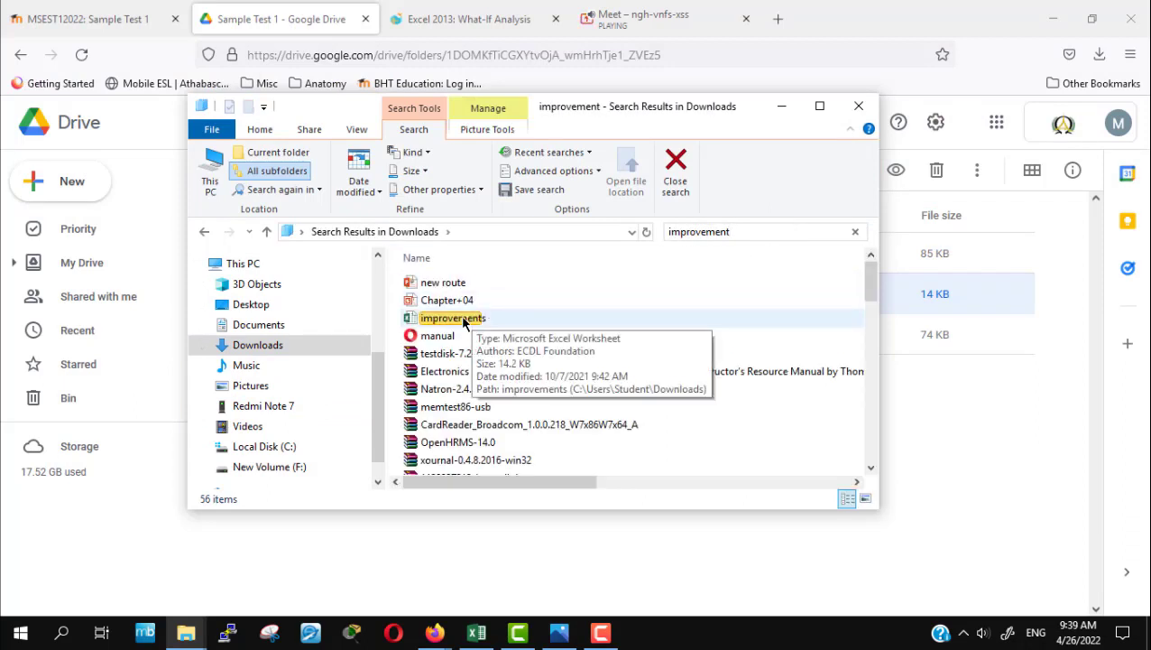
click(465, 323)
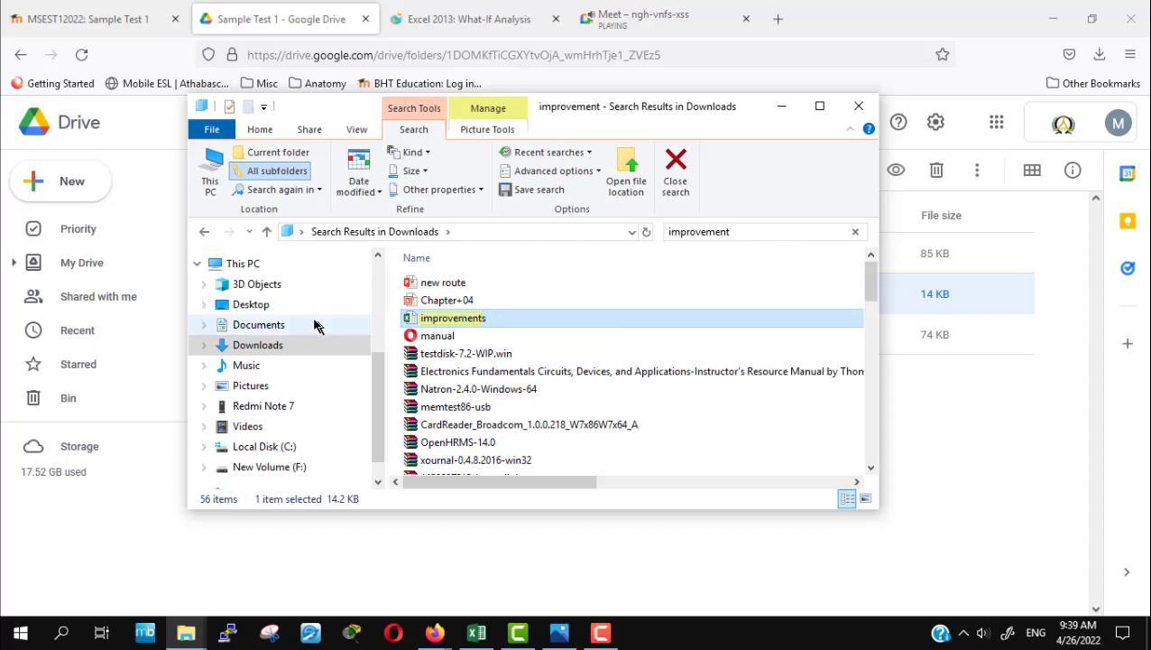
Paste the improvements workbook onto the Desktop and open it in Excel
click(242, 304)
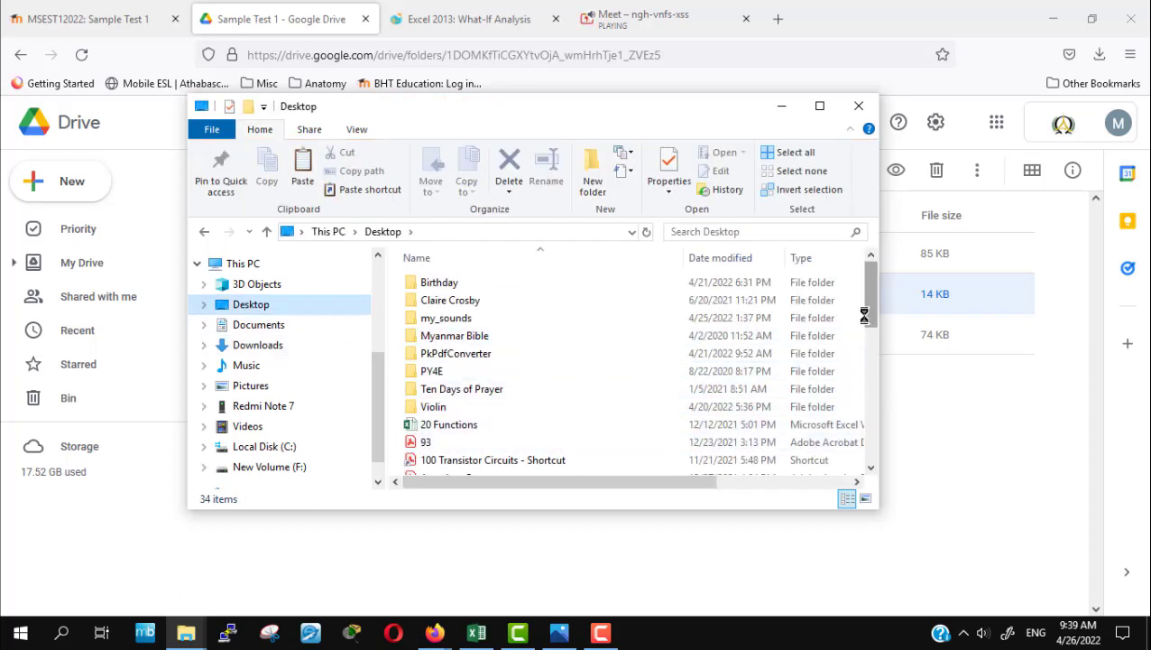
key(ctrl+v)
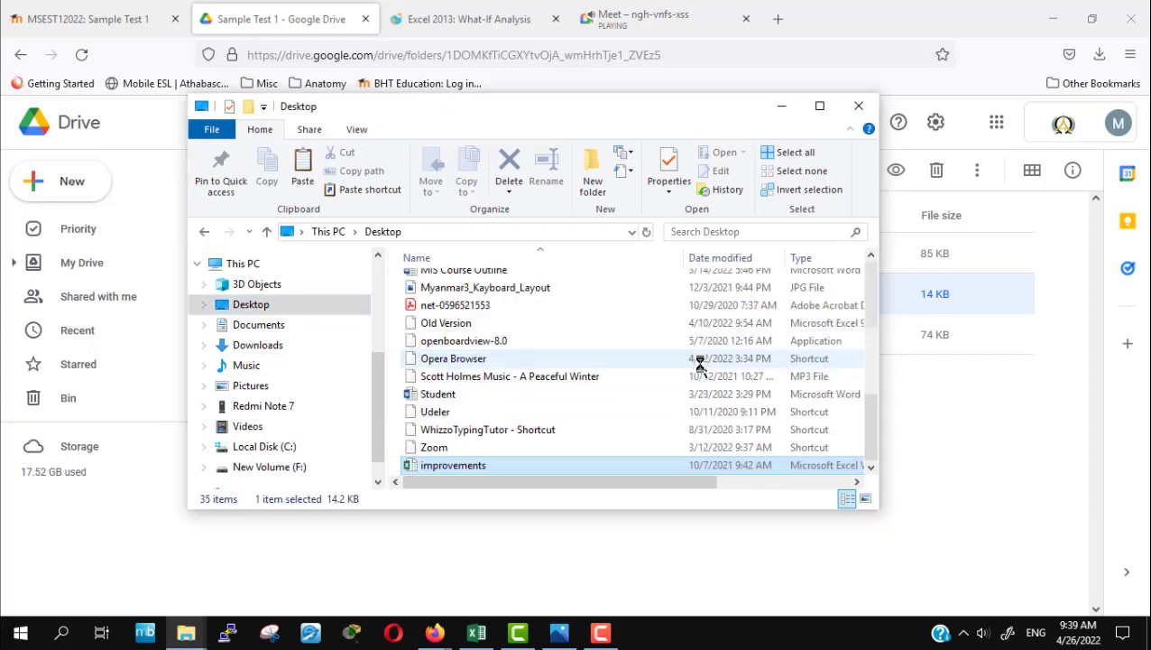
double_click(460, 466)
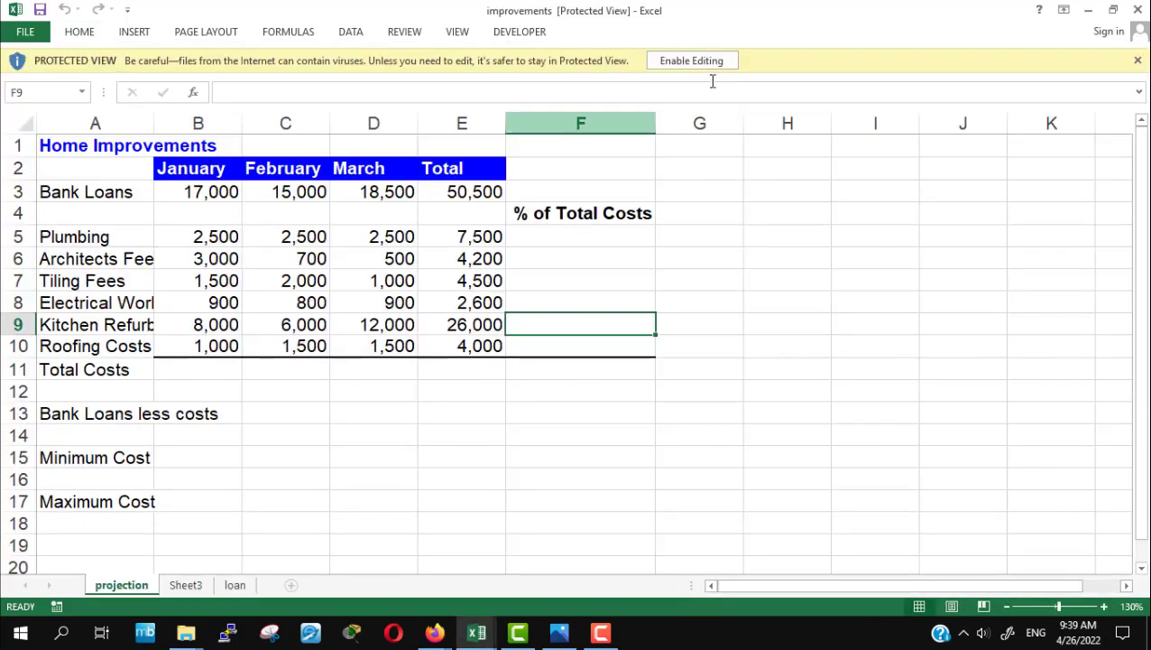
Enable editing on improvements.xlsx and select cell F14
click(717, 62)
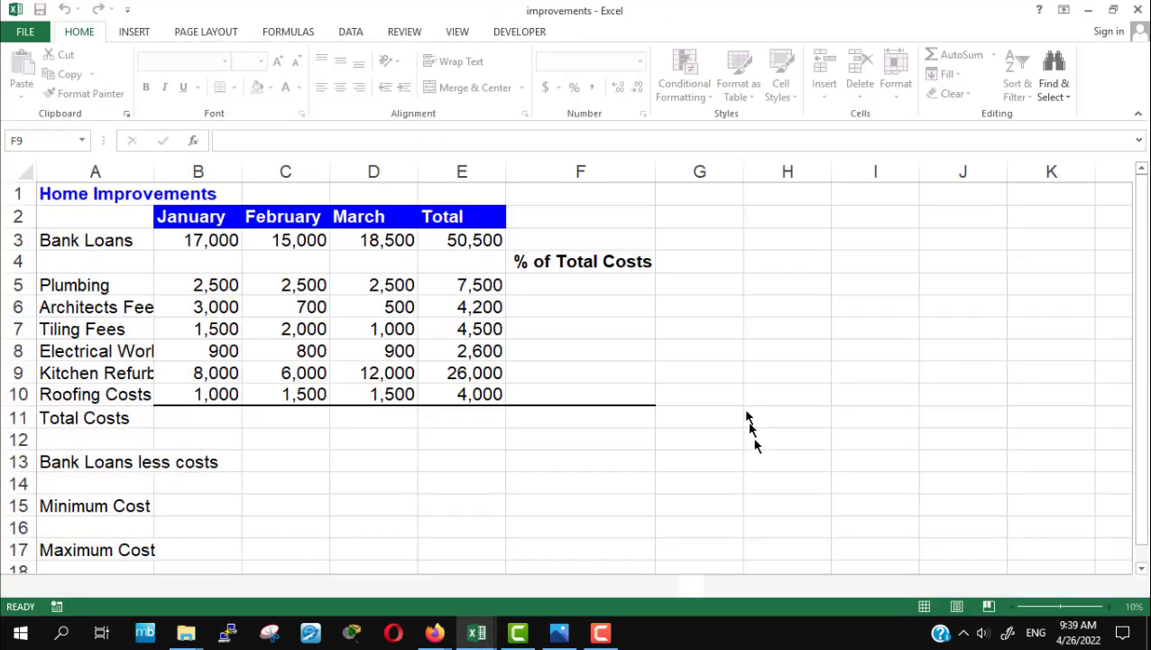
click(648, 484)
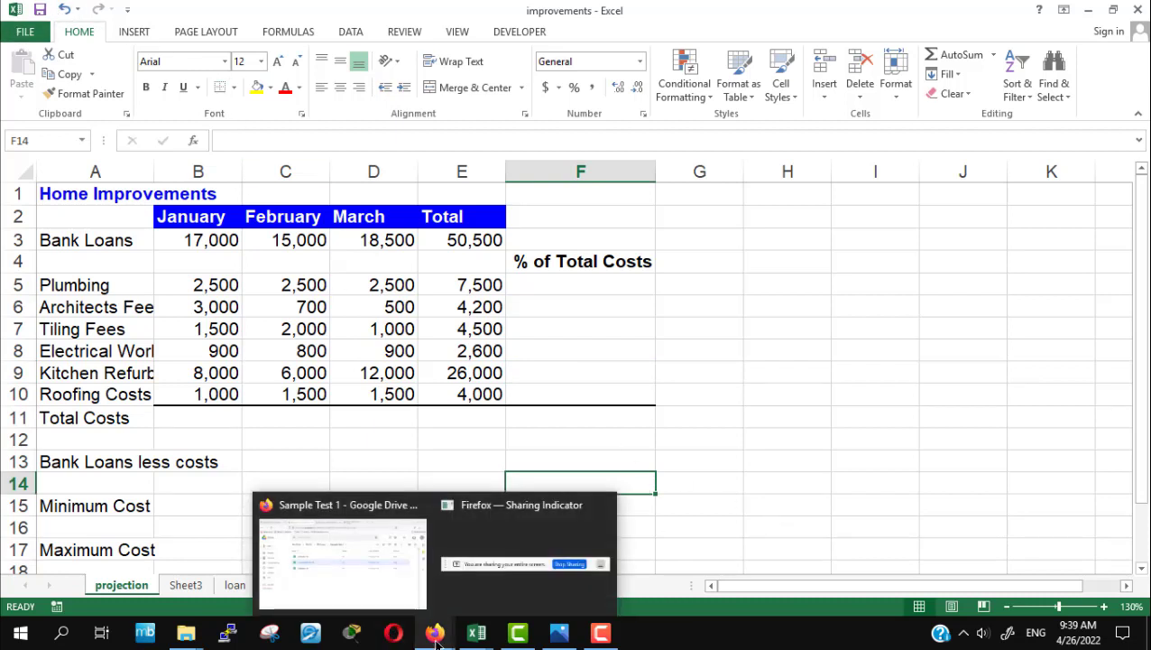
mouse_move(435, 633)
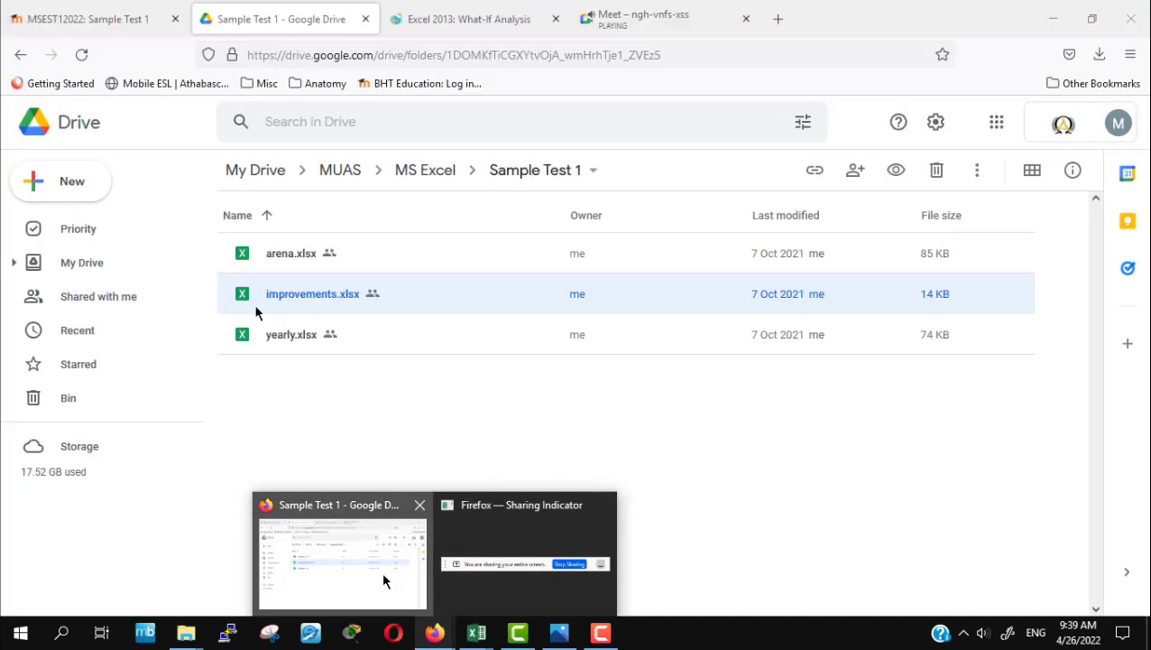
Review the task list on the MSEST12022 test instructions page, then return to the improvements workbook
click(381, 572)
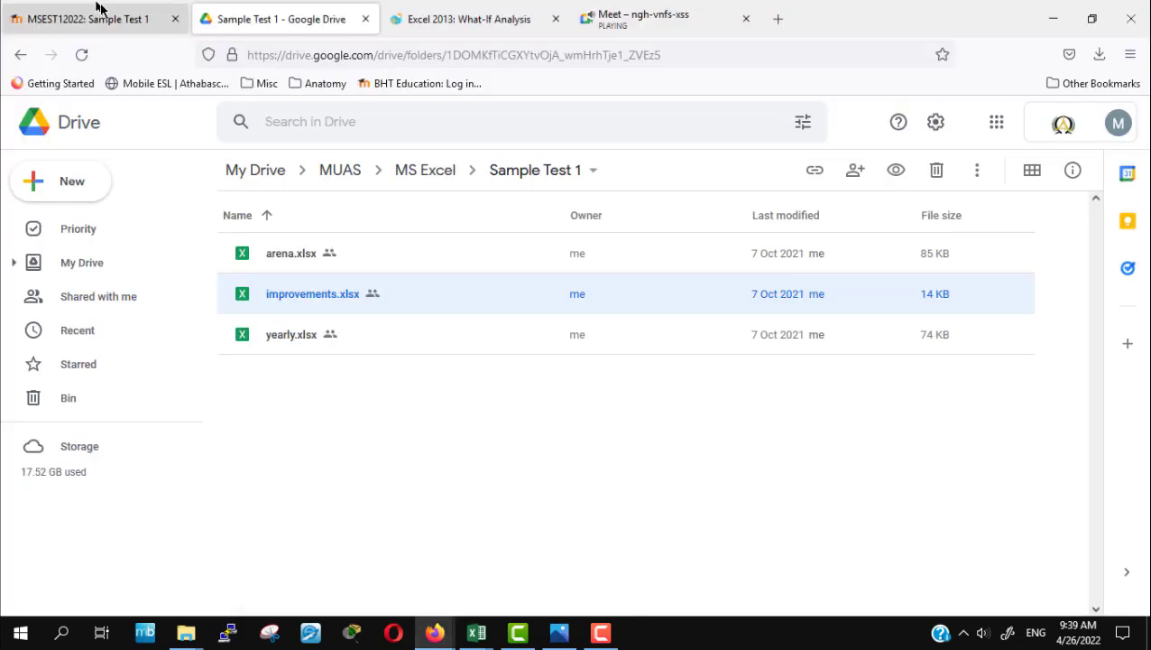
click(95, 18)
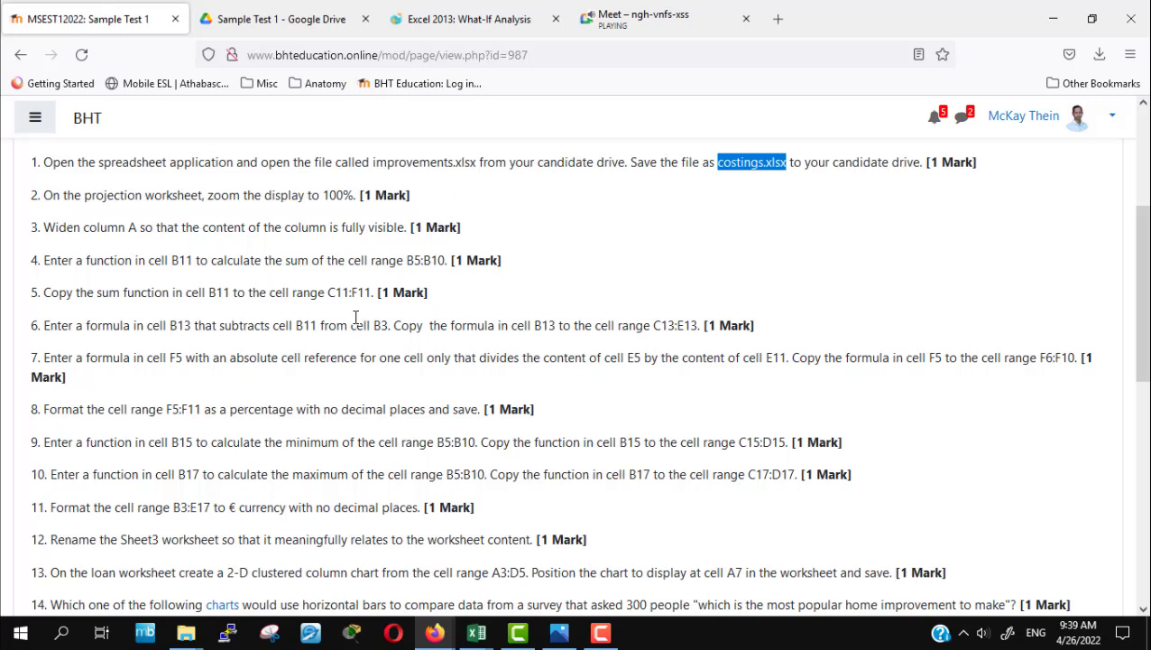
click(542, 213)
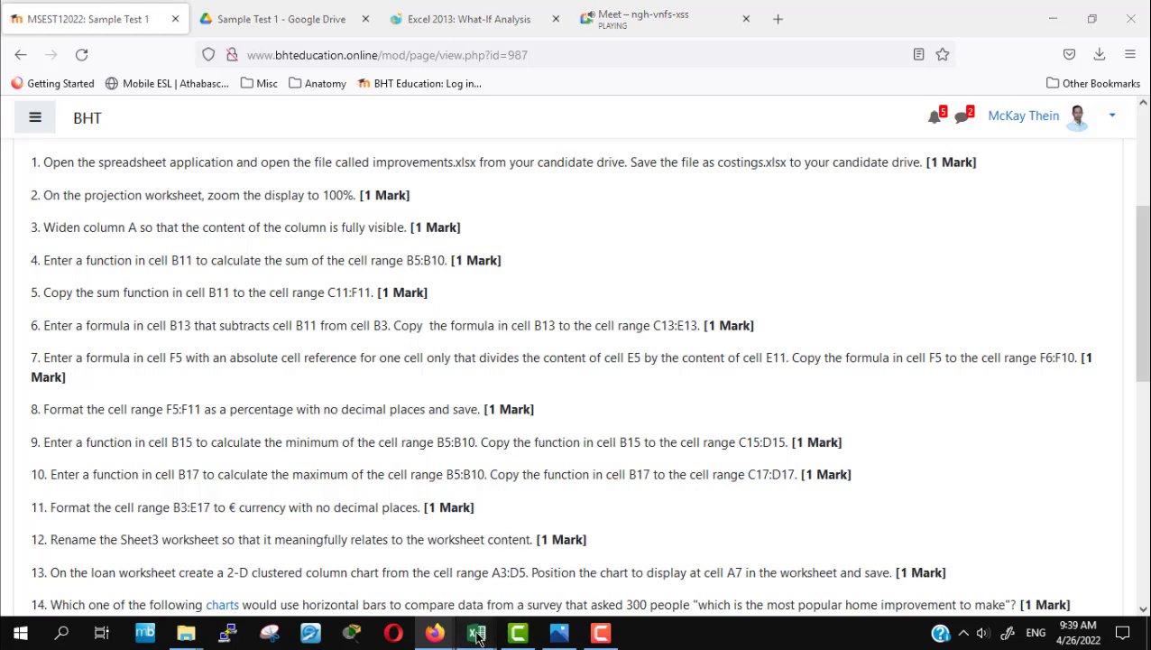
mouse_move(477, 633)
click(502, 596)
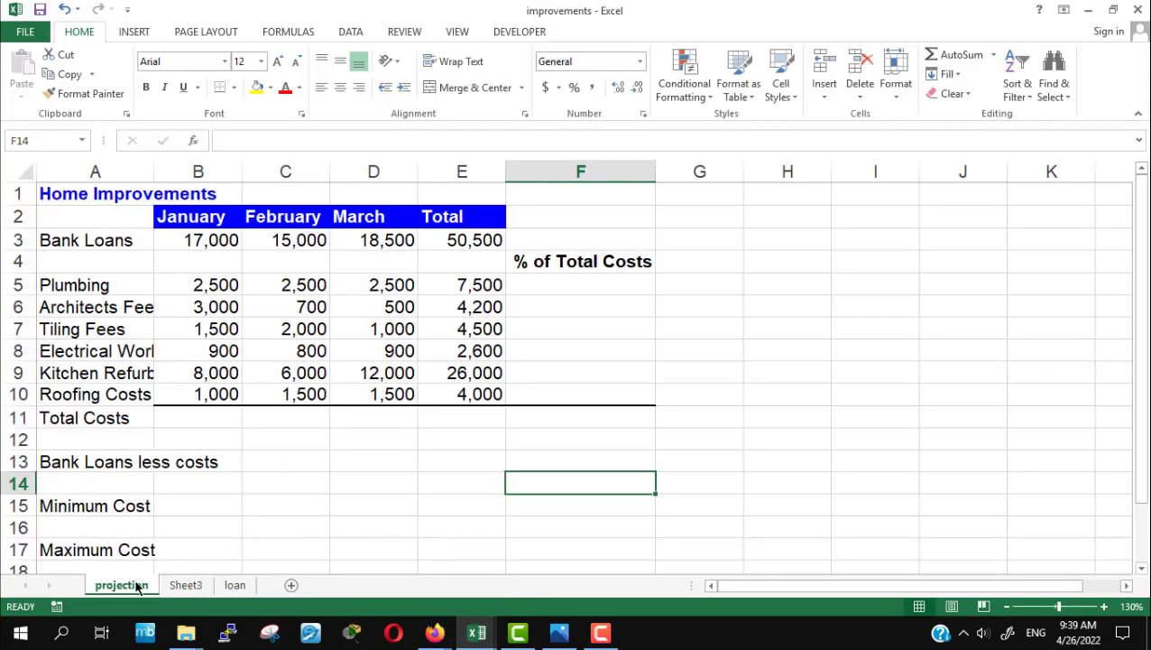
Zoom the projection sheet to 100% and AutoFit column A so Kitchen Refurbishment shows fully
click(458, 33)
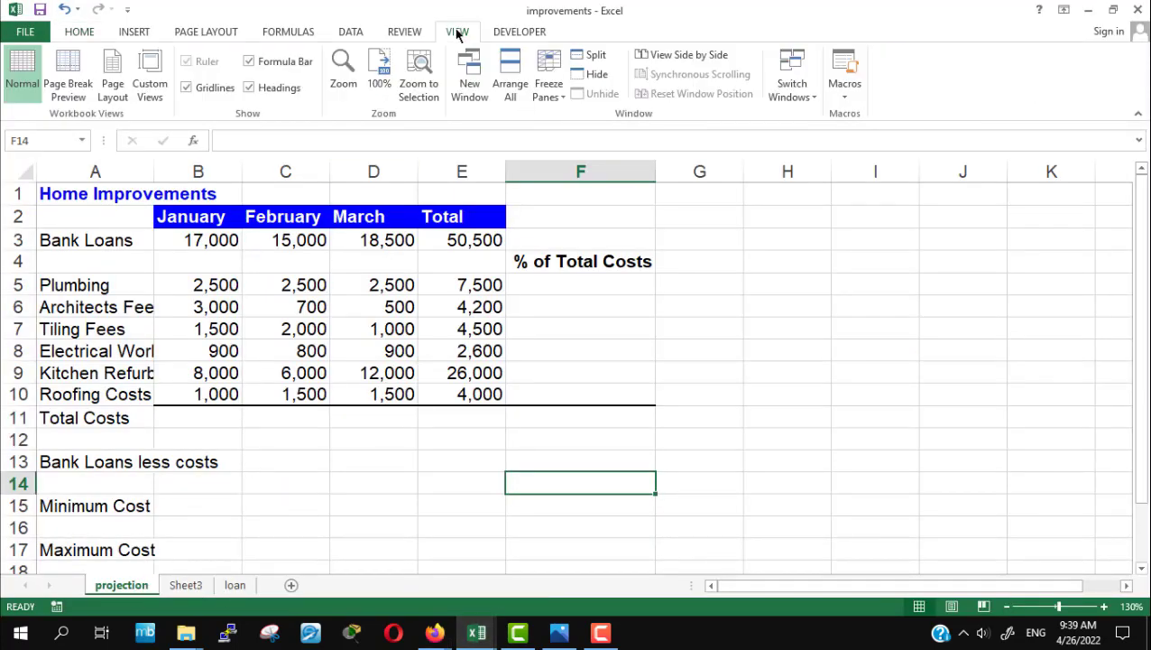
click(377, 68)
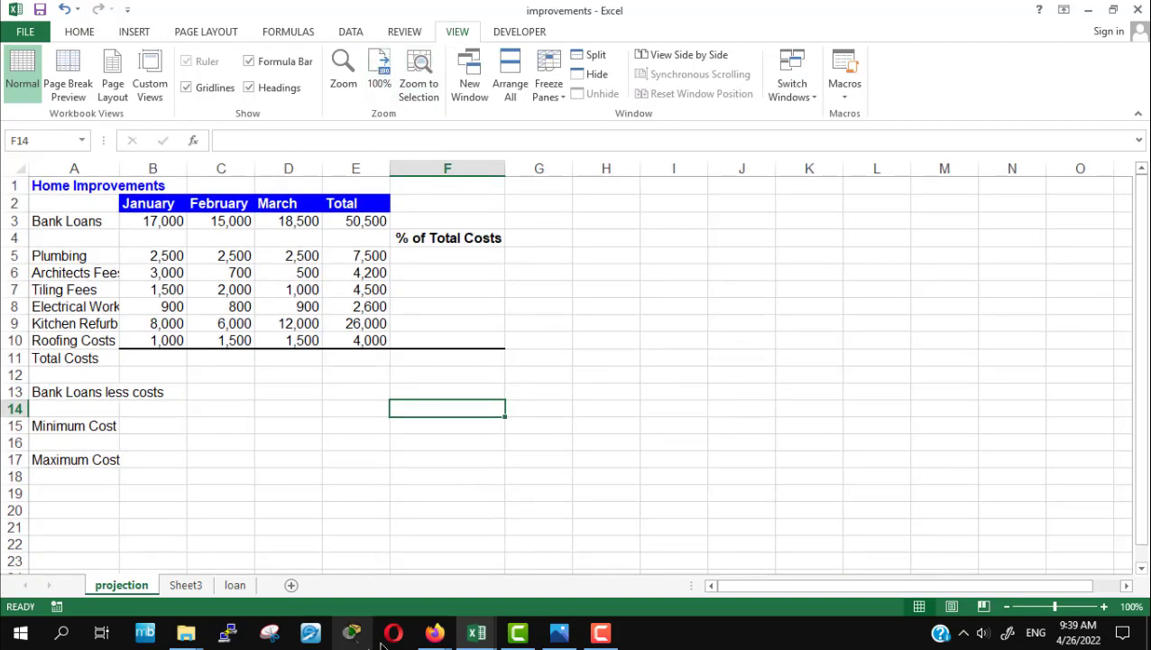
mouse_move(434, 633)
click(401, 596)
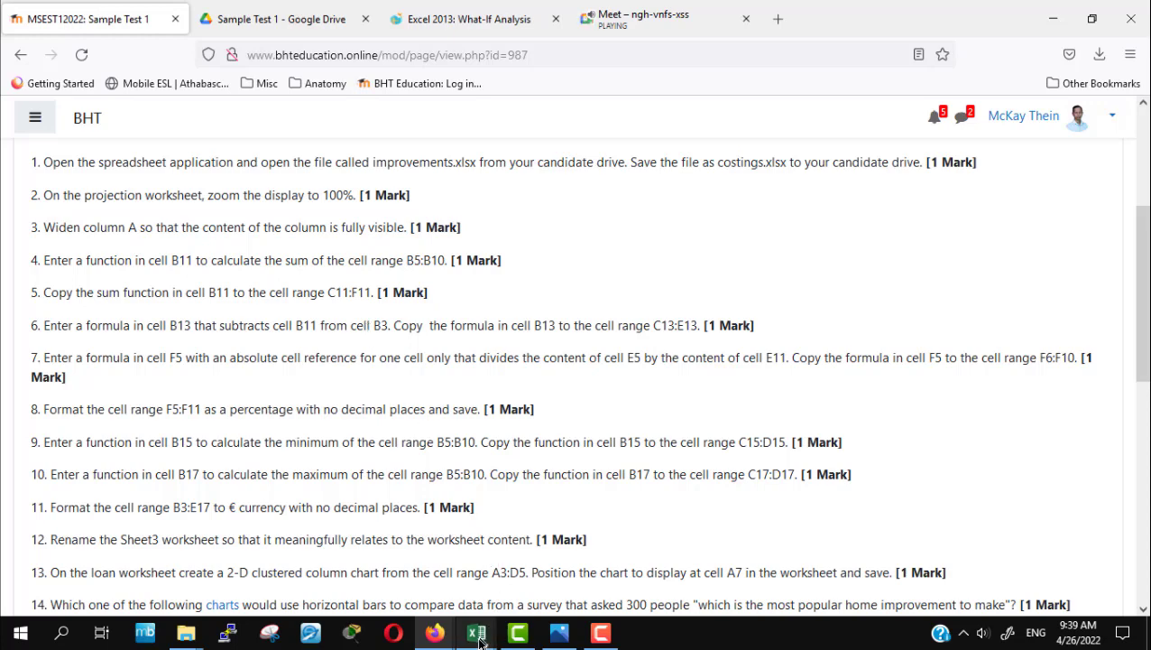
mouse_move(477, 633)
click(507, 582)
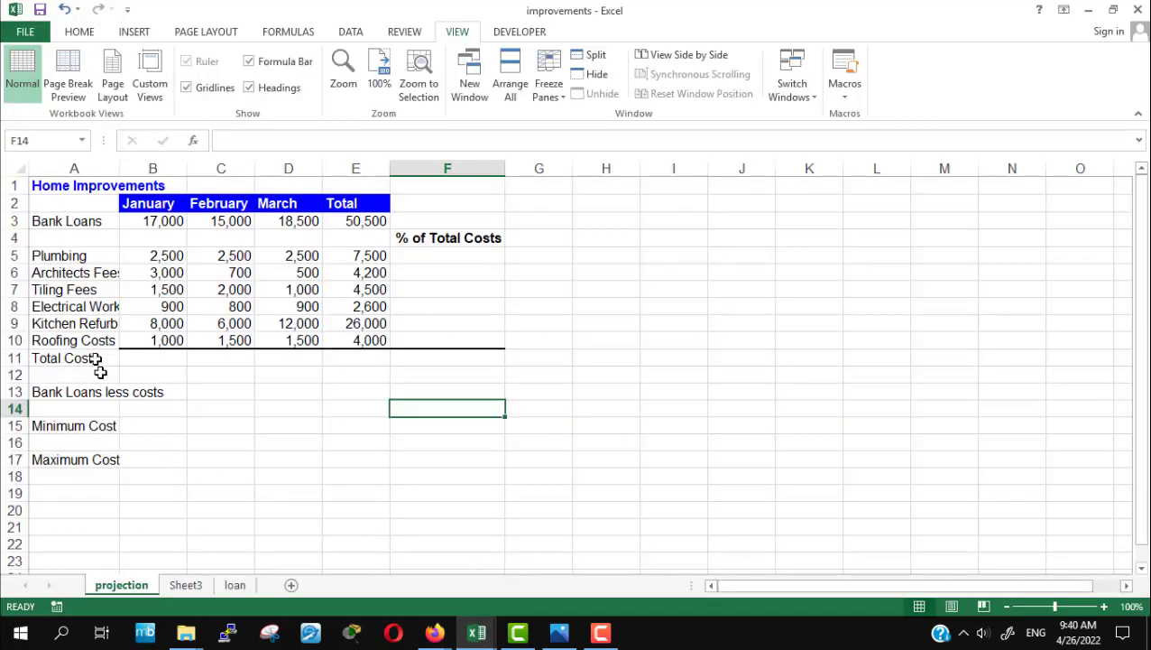
click(91, 307)
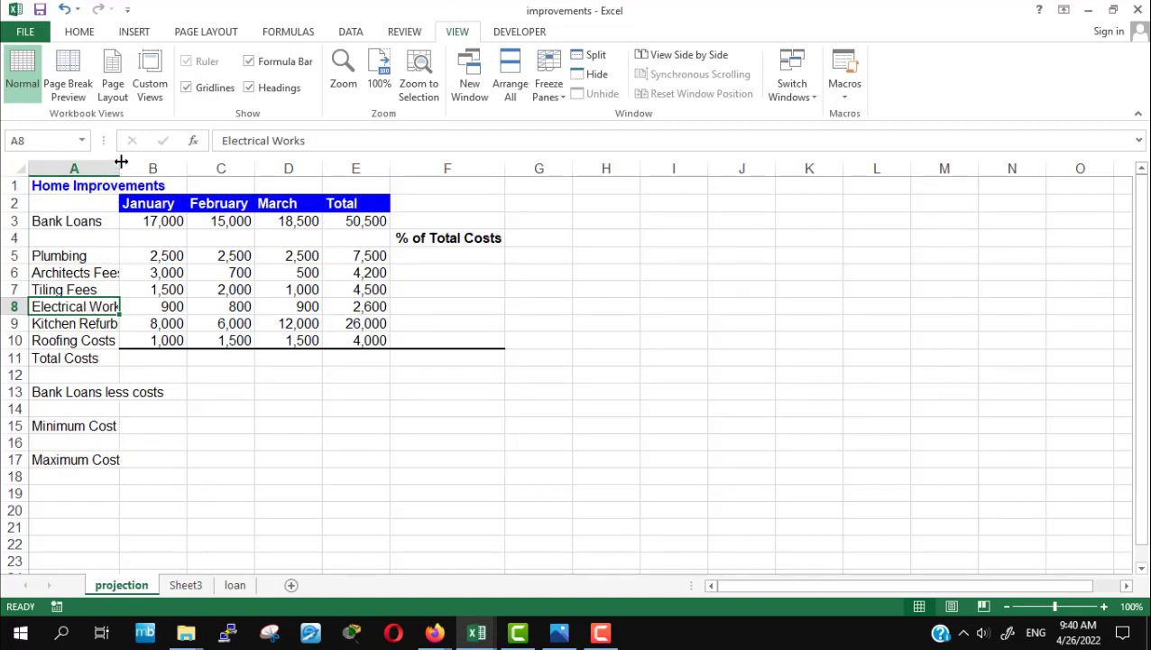
double_click(117, 168)
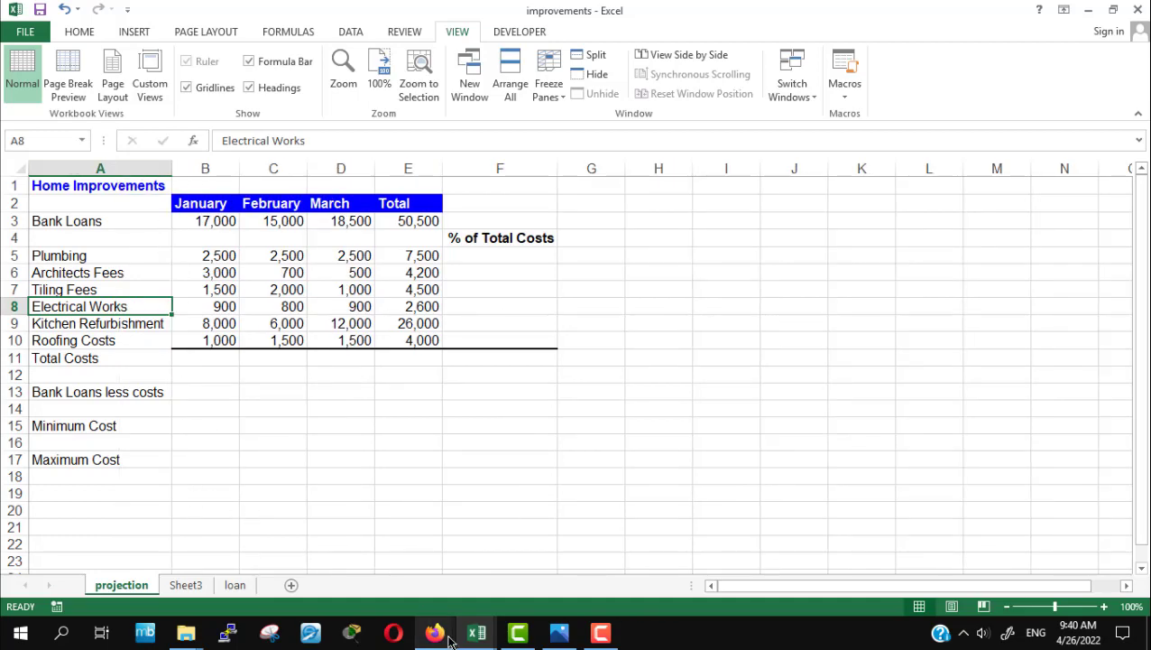
click(294, 528)
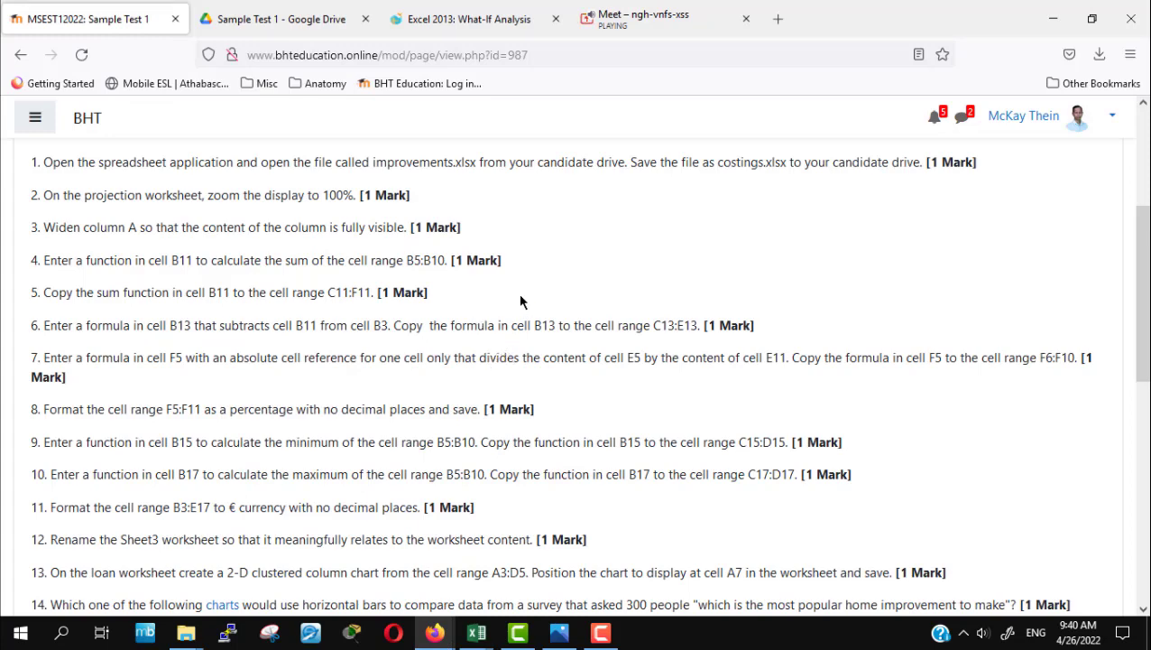
scroll(520, 301, down, 2)
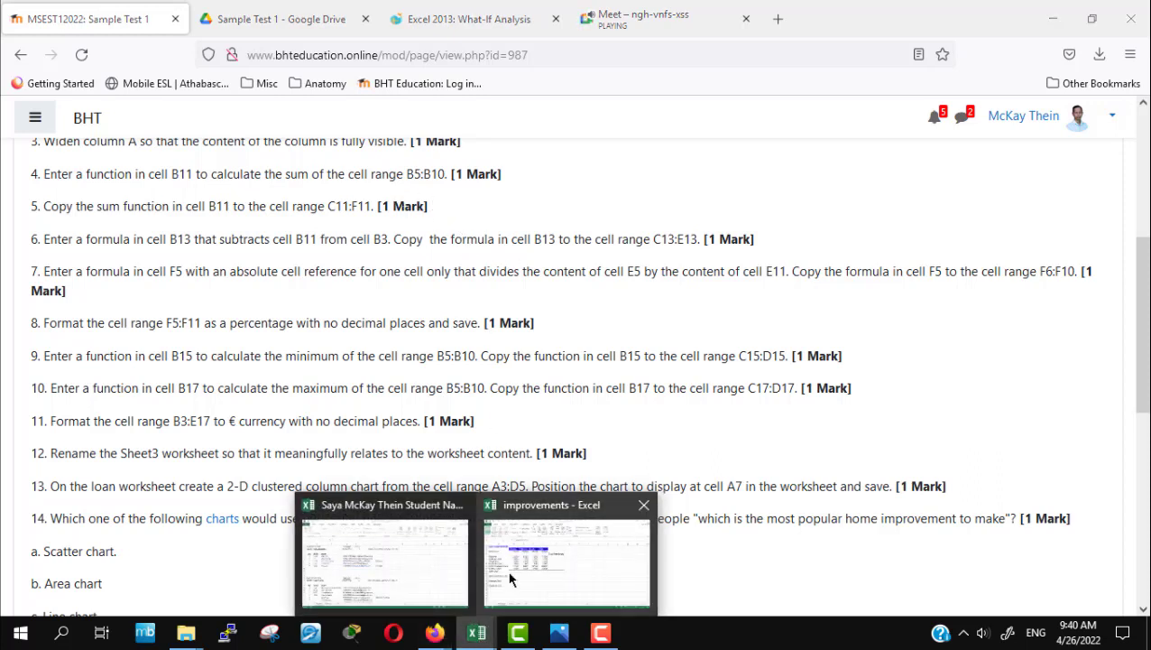
click(512, 577)
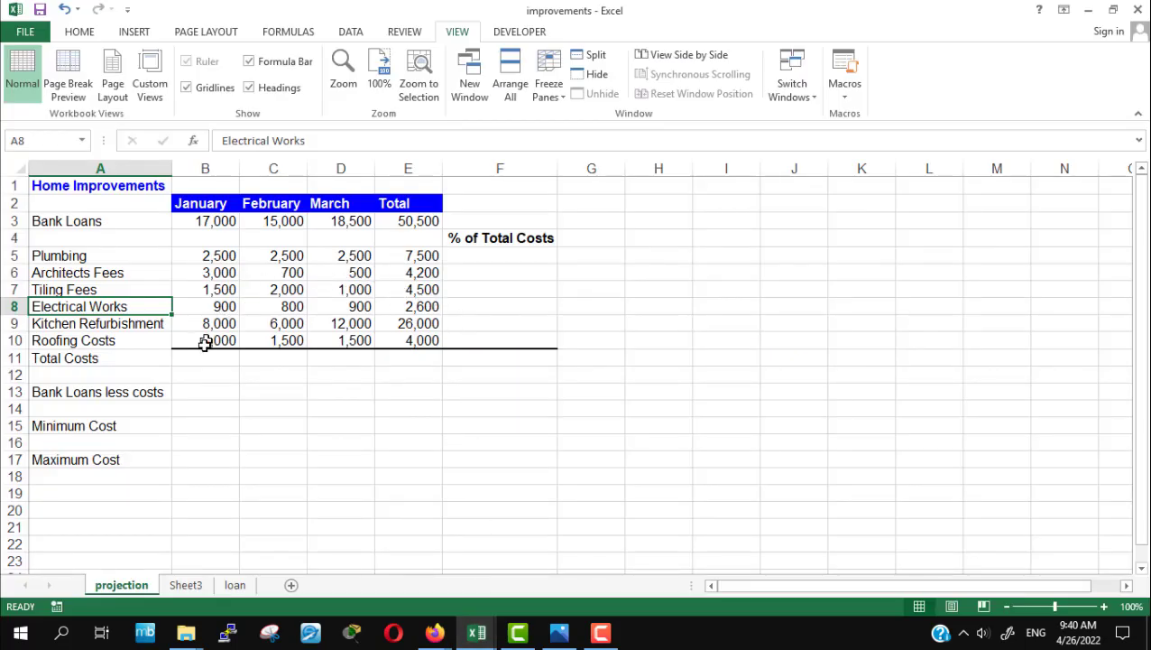
click(193, 359)
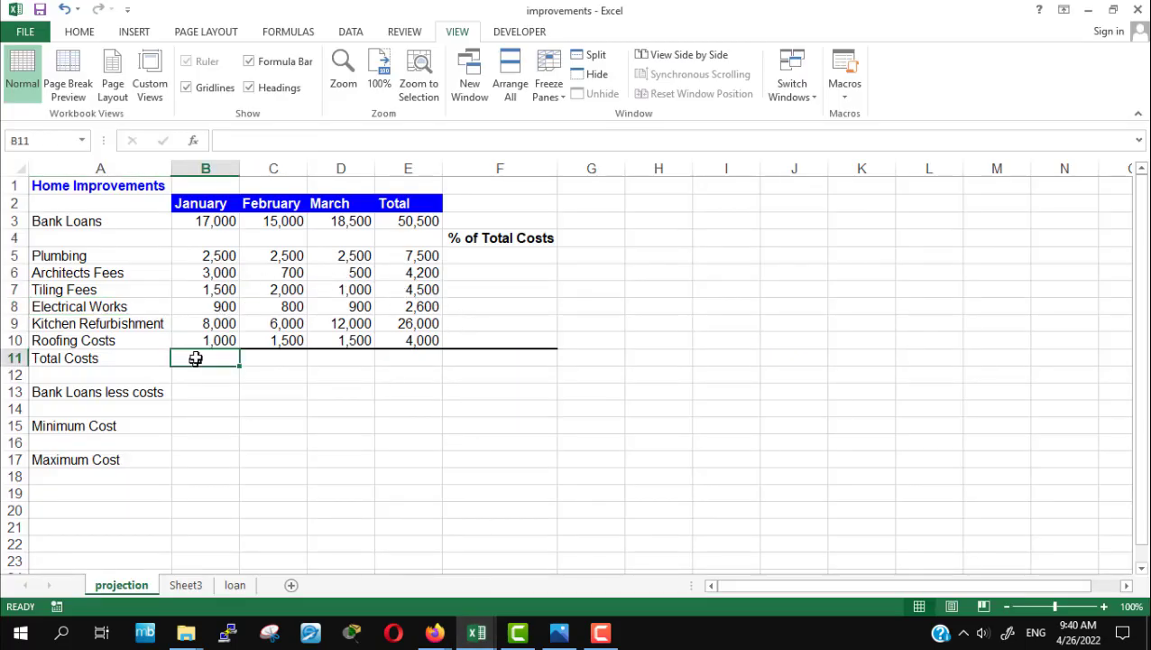
click(210, 224)
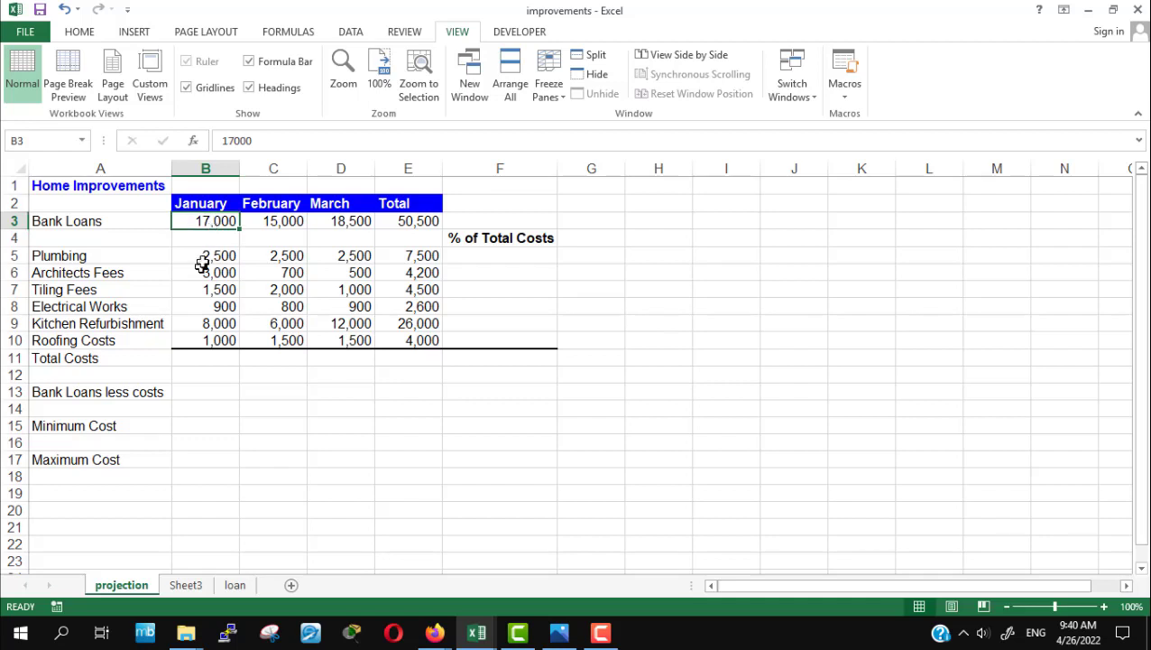
drag(203, 256, 200, 341)
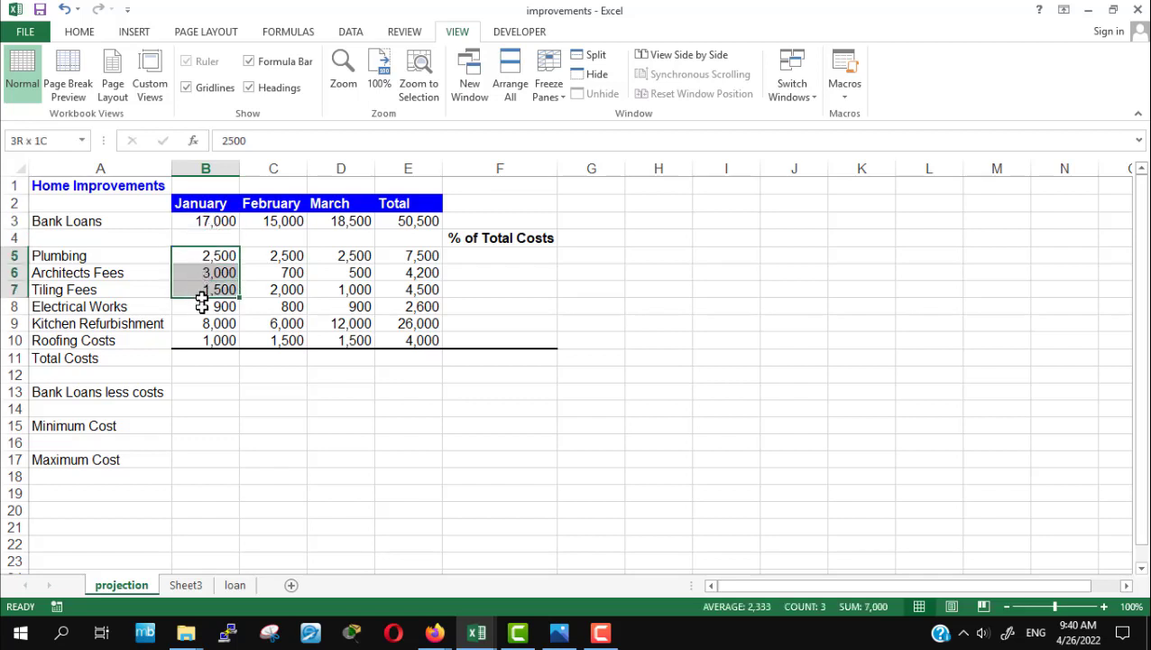
click(200, 360)
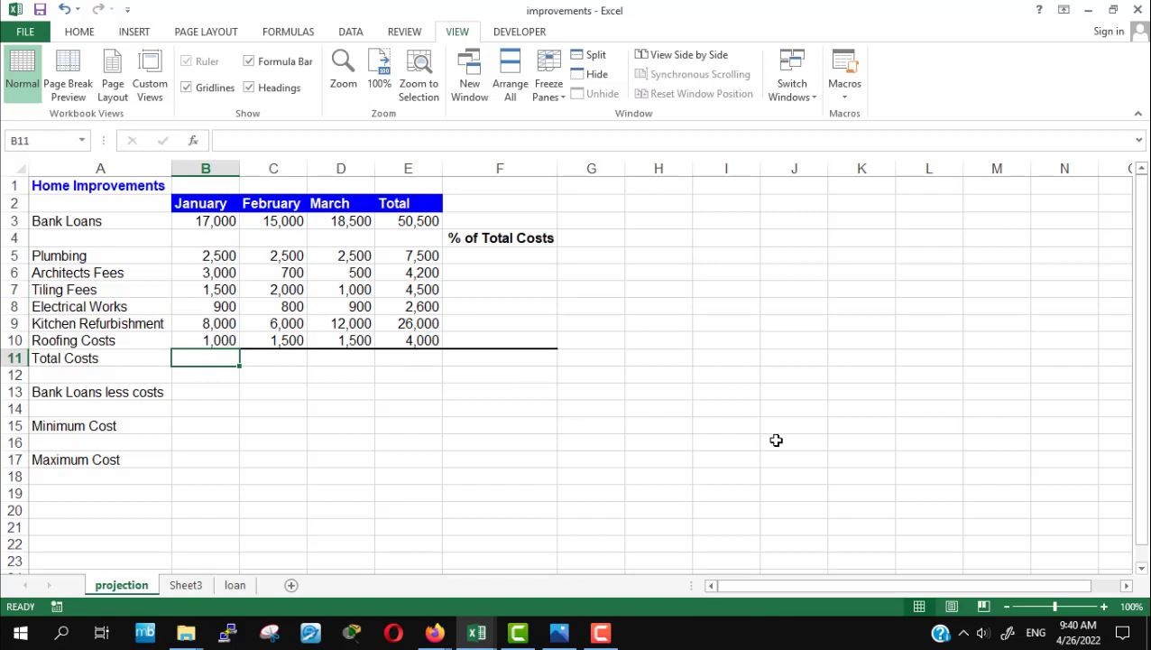
AutoSum the January costs B5:B10 into B11, giving 16,900
click(76, 34)
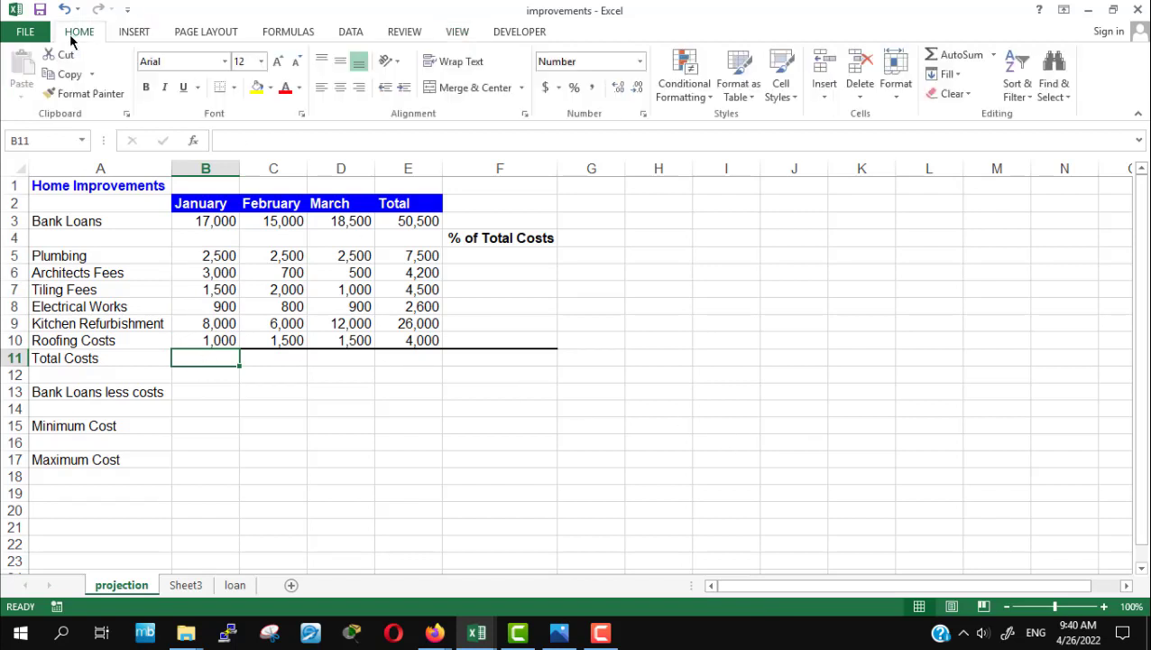
click(936, 61)
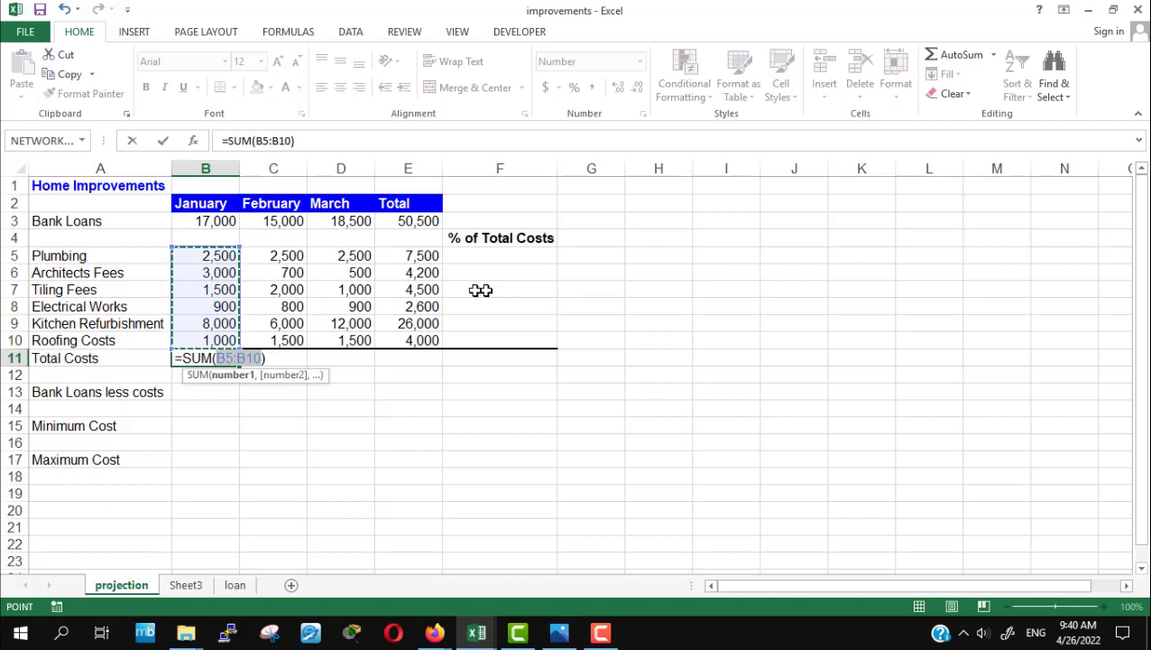
key(Return)
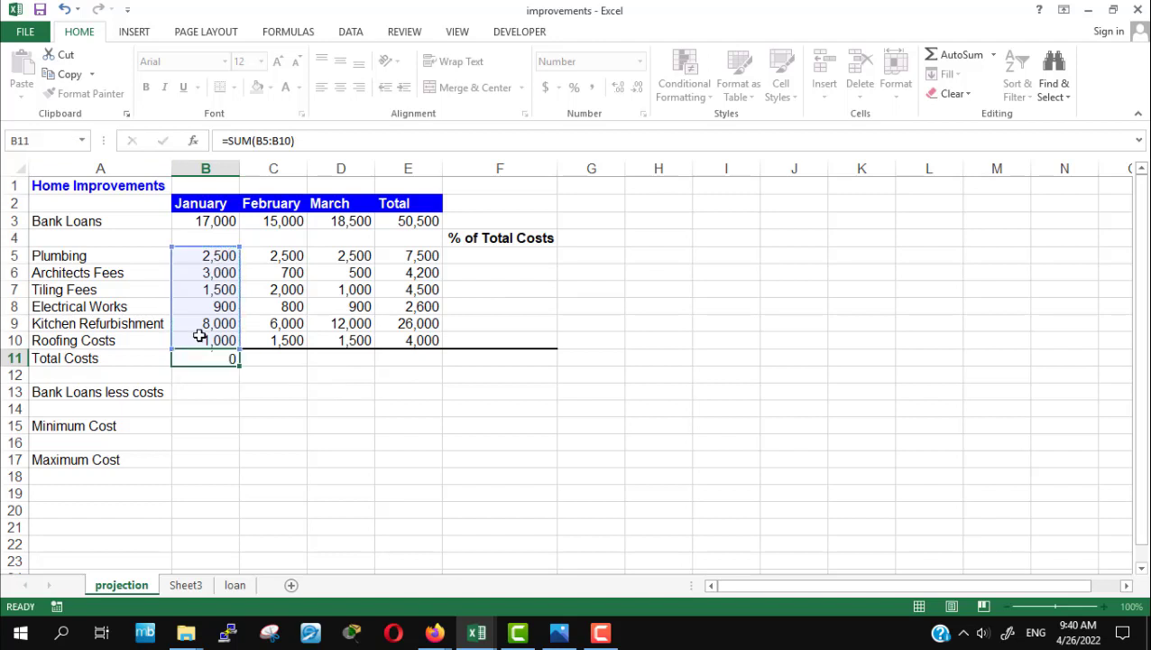
click(206, 425)
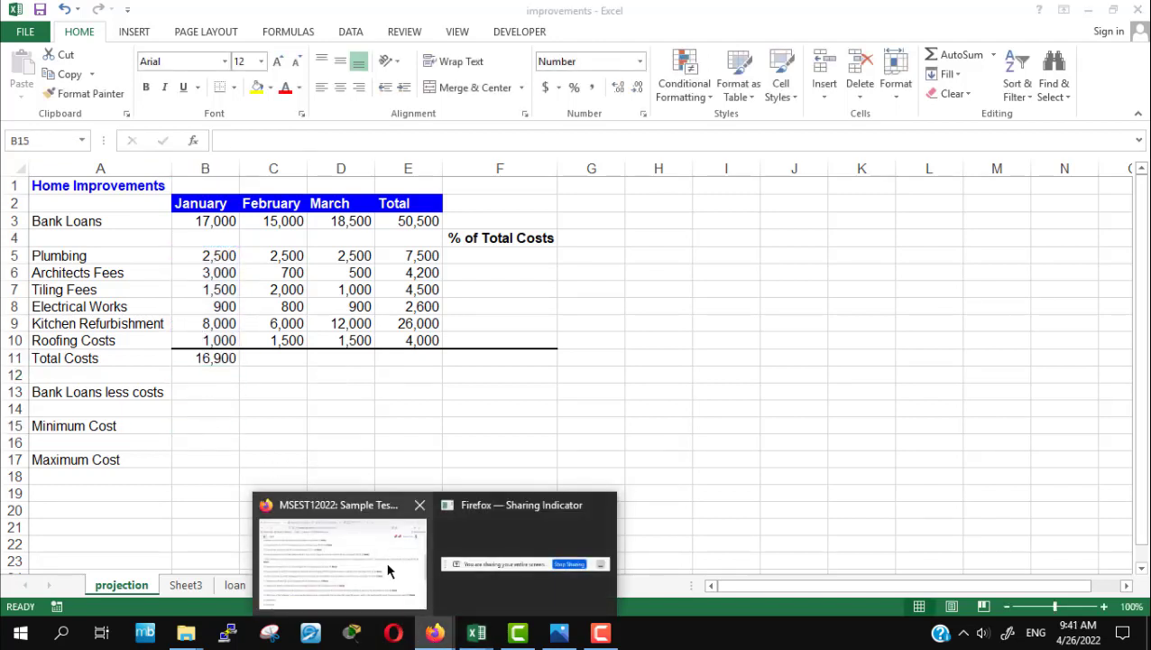
click(386, 567)
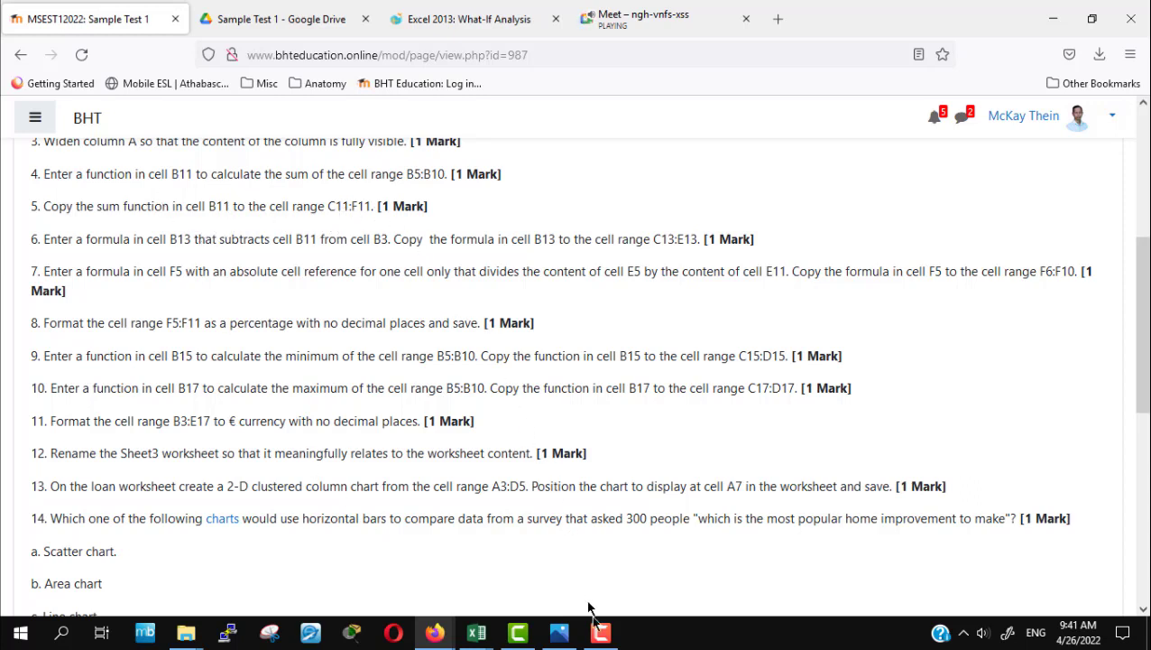
Fill the B11 Total Costs sum formula across row 11 through F11
click(469, 636)
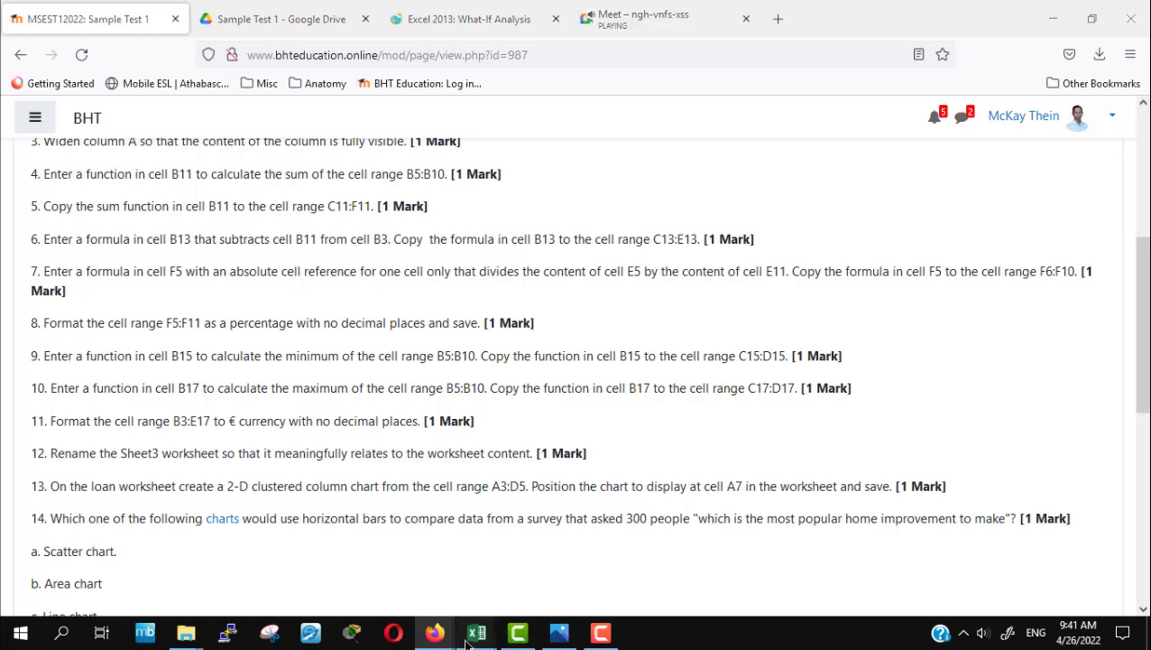
click(502, 563)
click(194, 355)
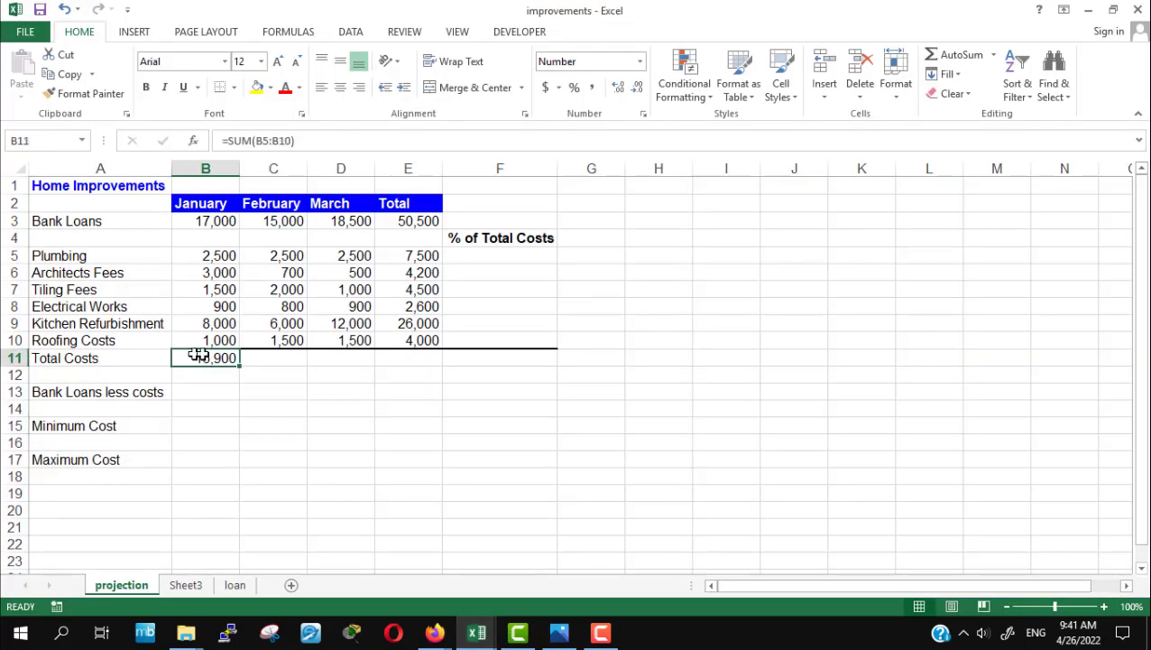
drag(270, 355, 496, 354)
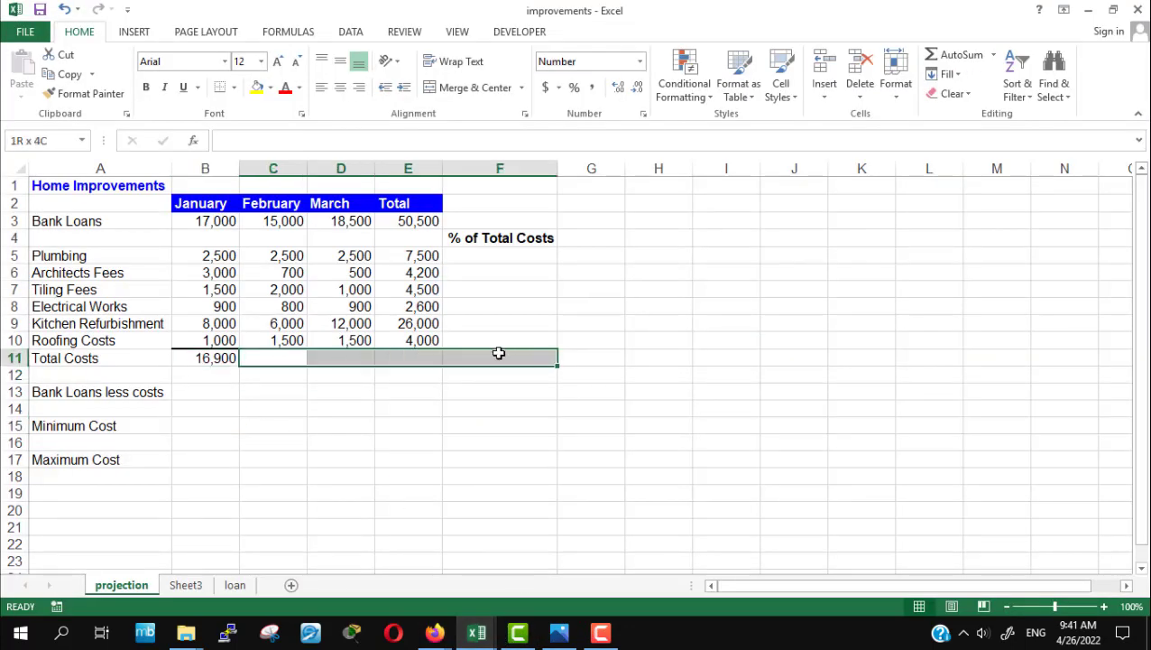
click(191, 359)
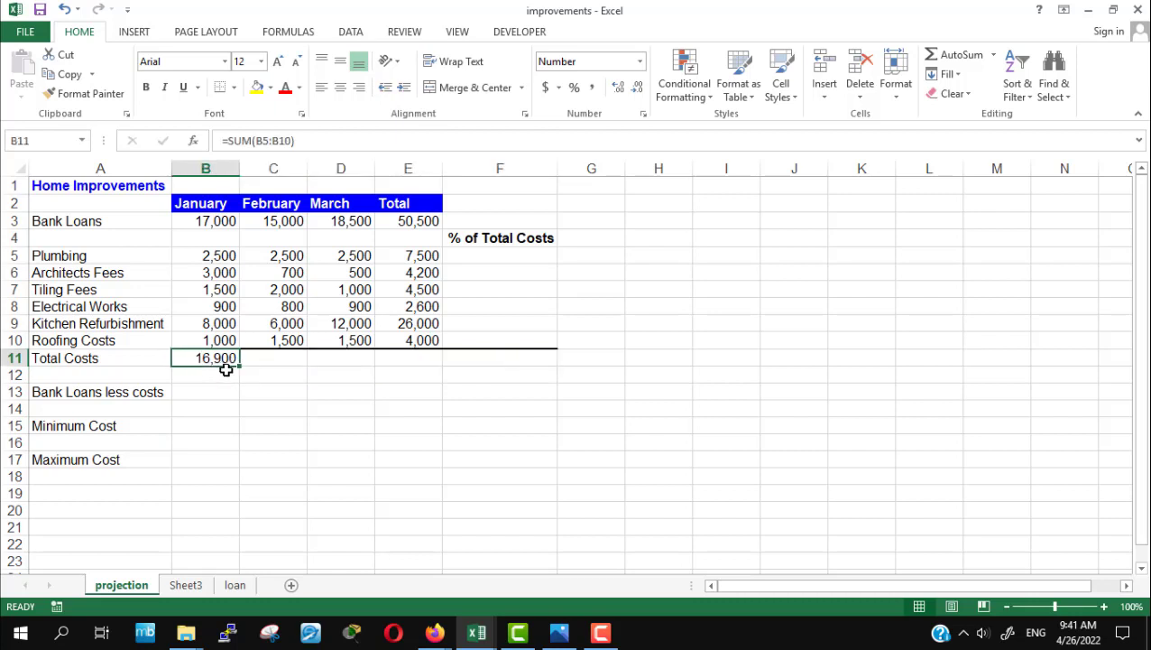
mouse_move(238, 365)
mouse_down()
mouse_move(506, 386)
mouse_move(542, 375)
mouse_up()
click(212, 391)
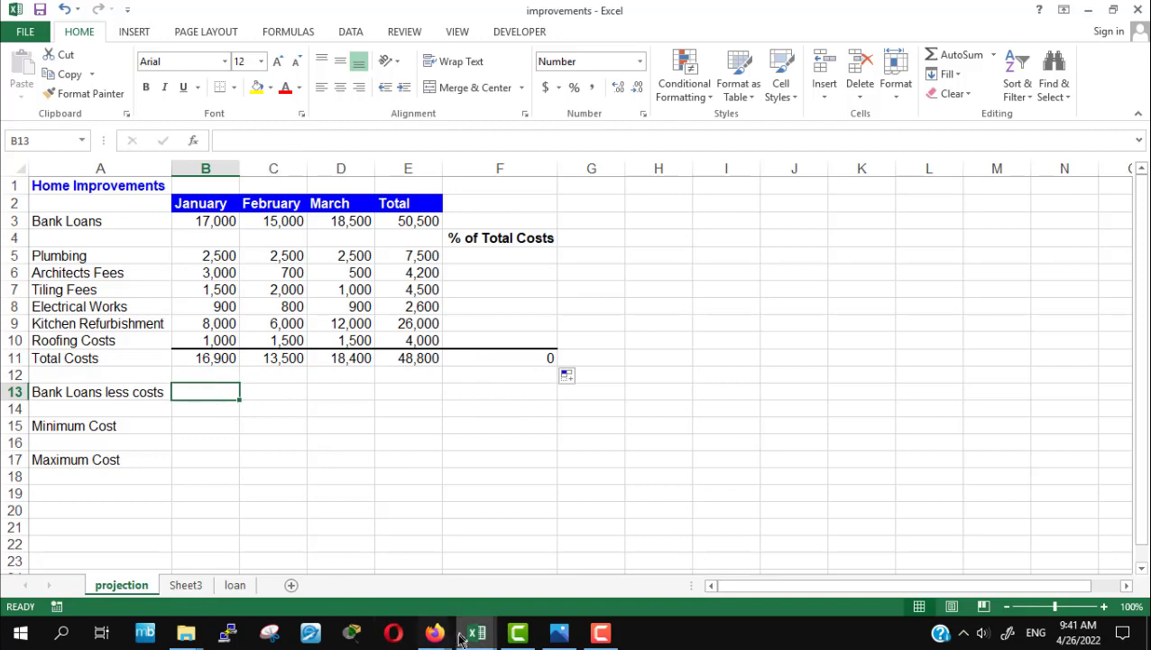
mouse_move(434, 632)
click(393, 586)
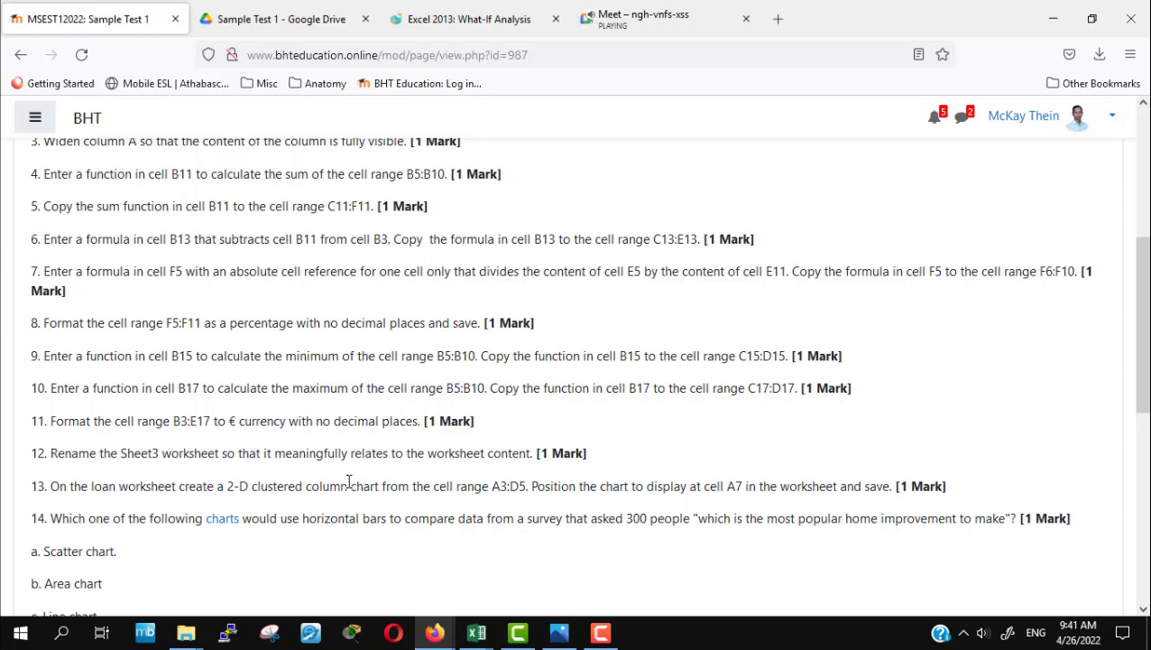
mouse_move(477, 633)
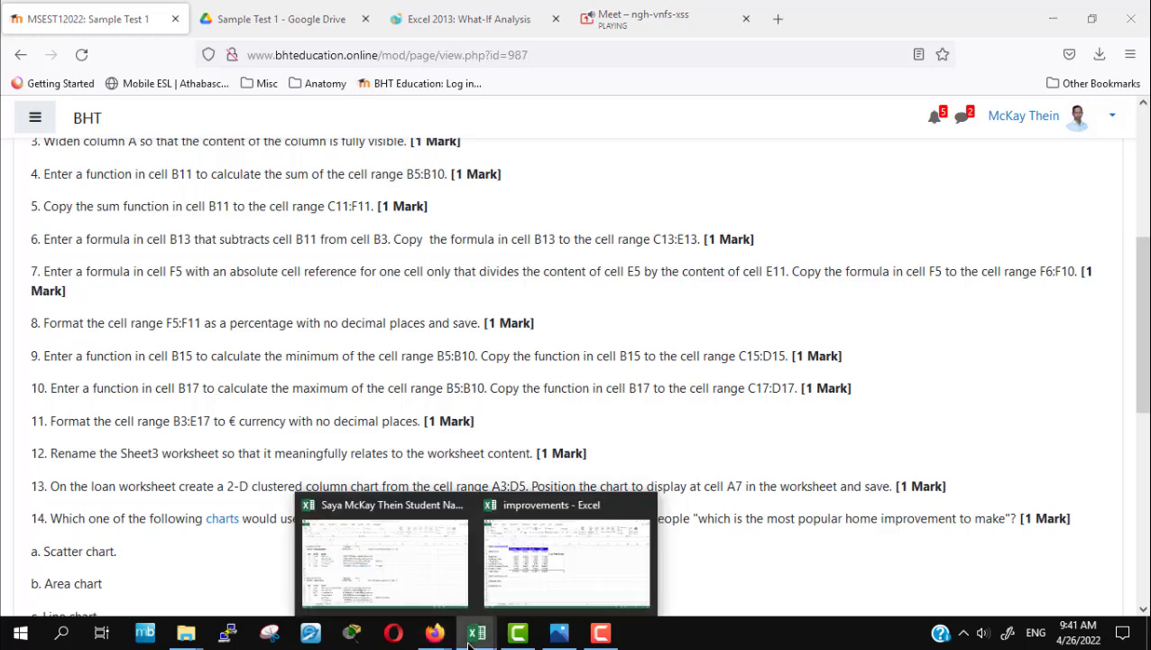
Enter =B3-B11 in B13 for January's Bank Loans less costs
click(545, 579)
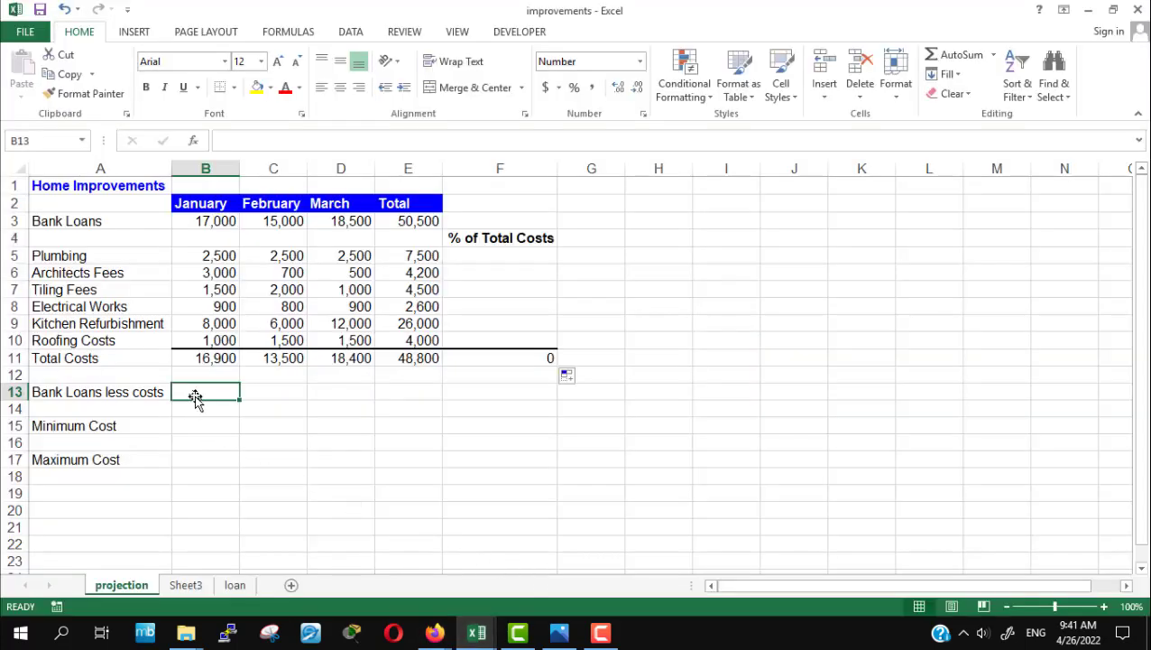
text(=)
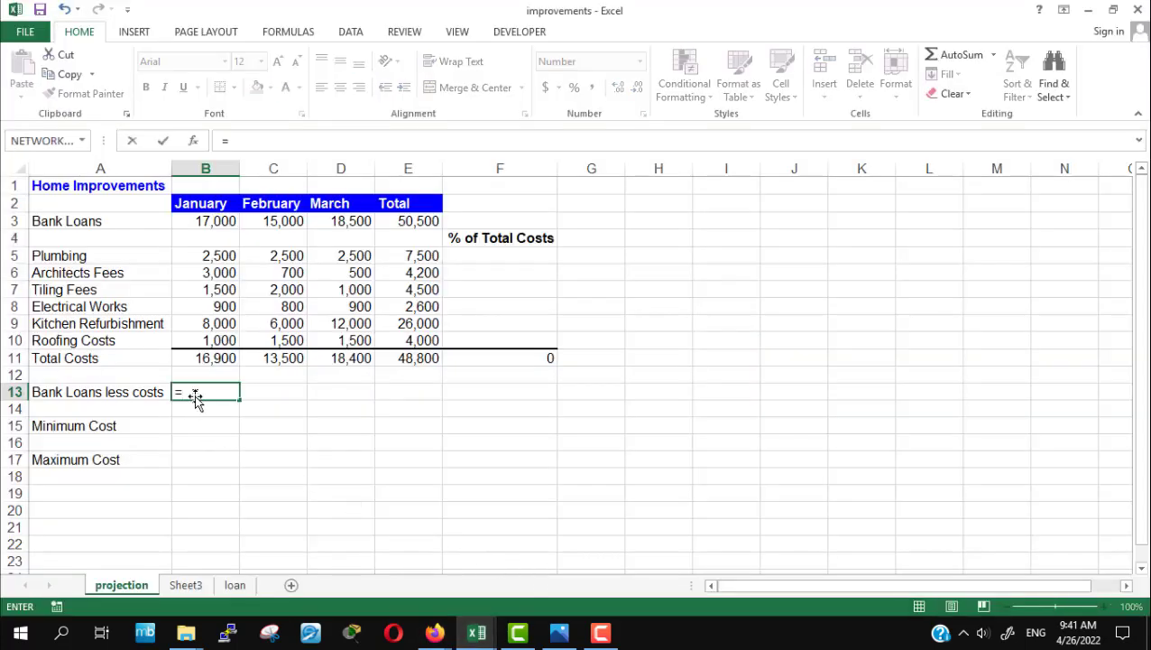
click(198, 222)
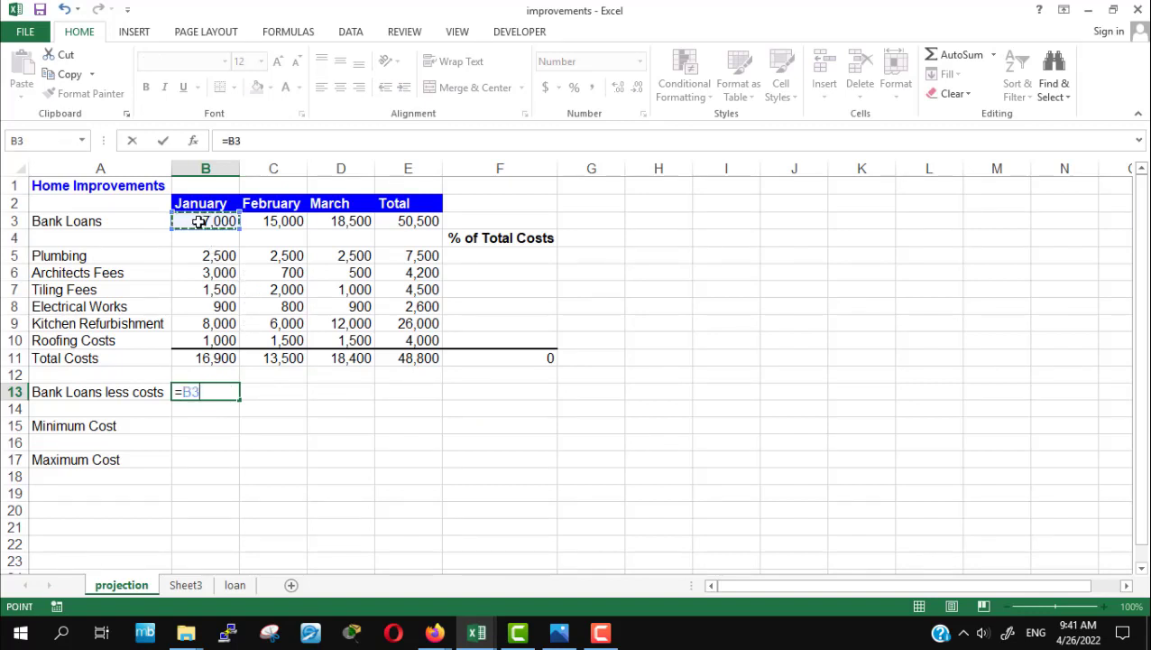
text(-)
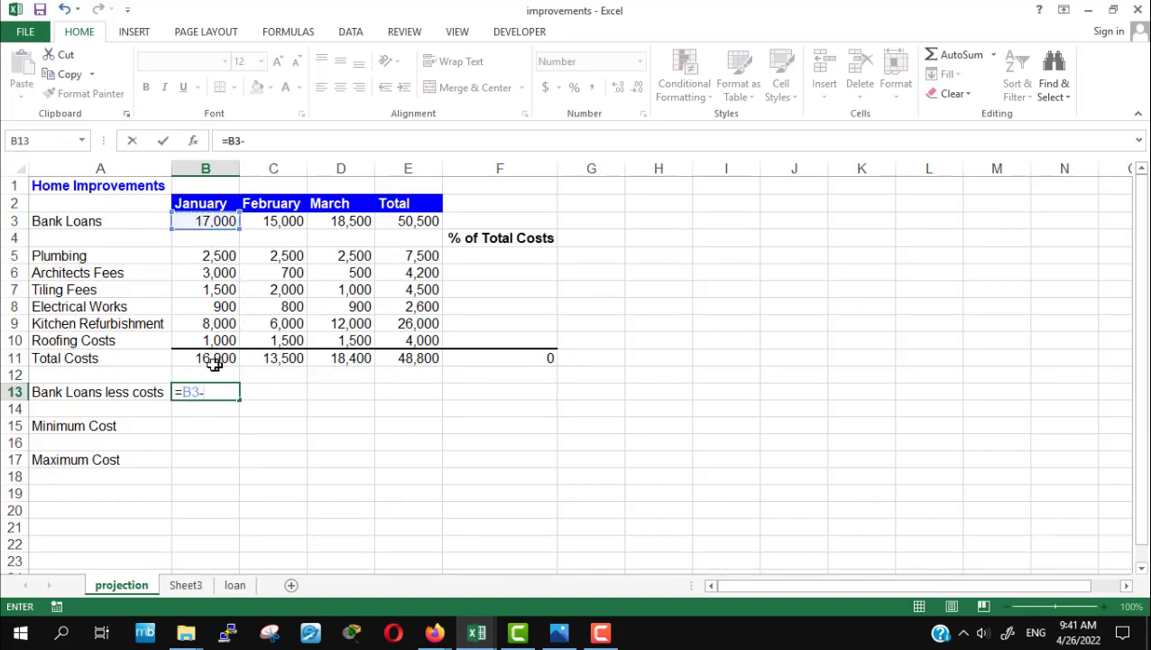
click(213, 363)
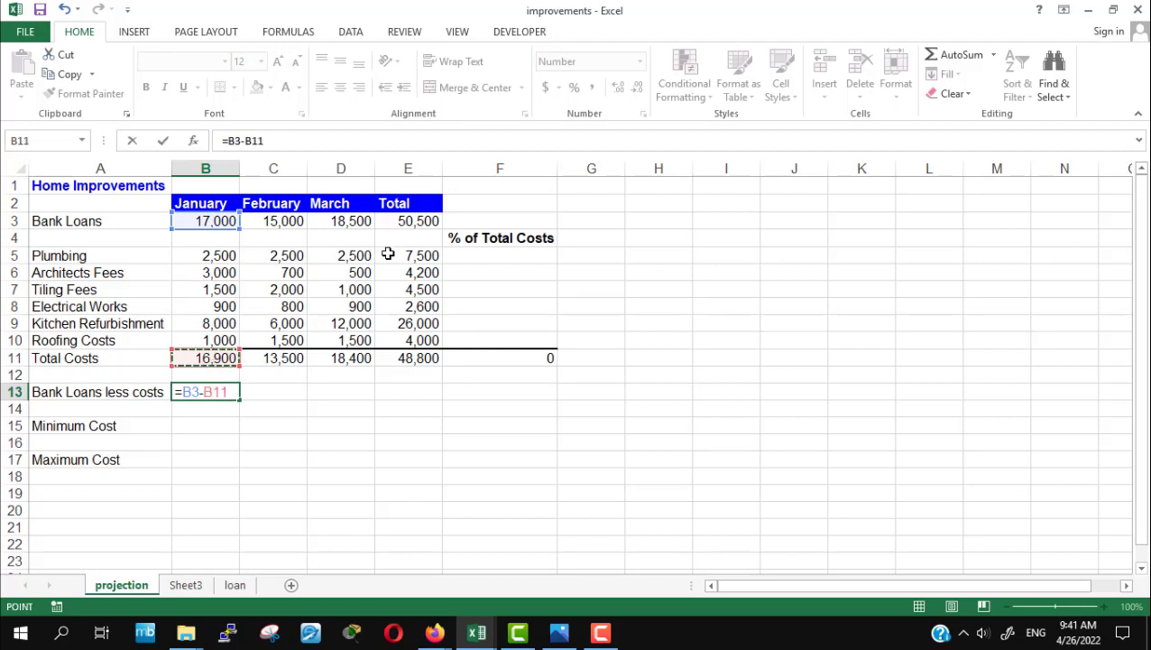
key(Return)
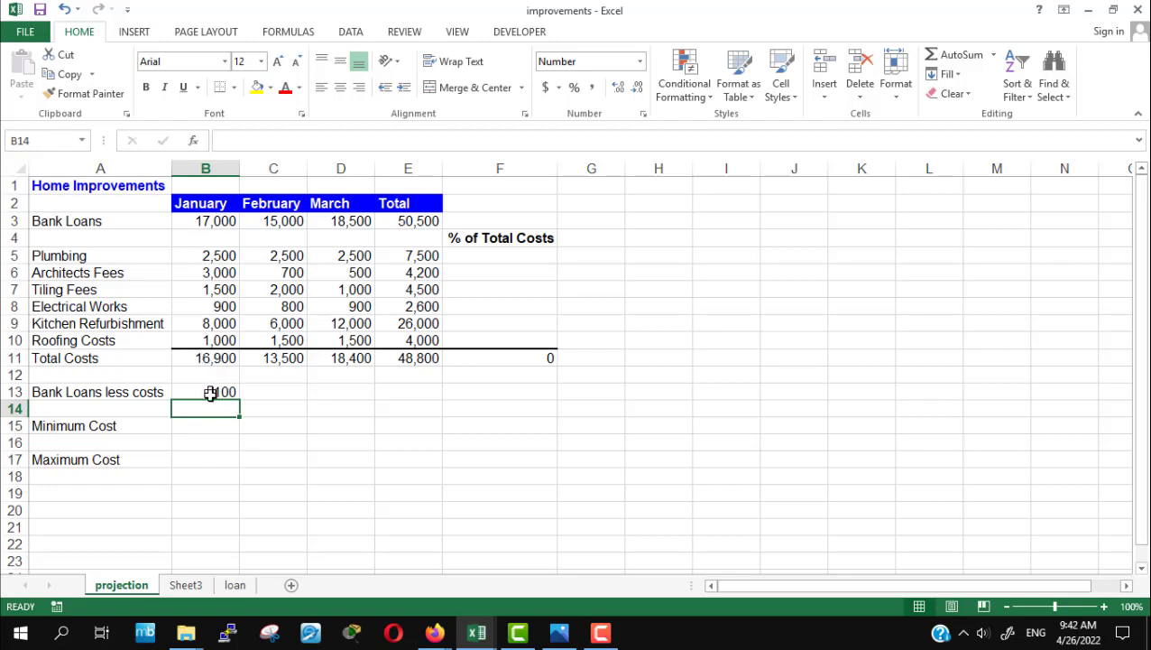
Fill the B13 formula across to E13, giving 100, 1,500, 100 and 1,700
key(alt+Tab)
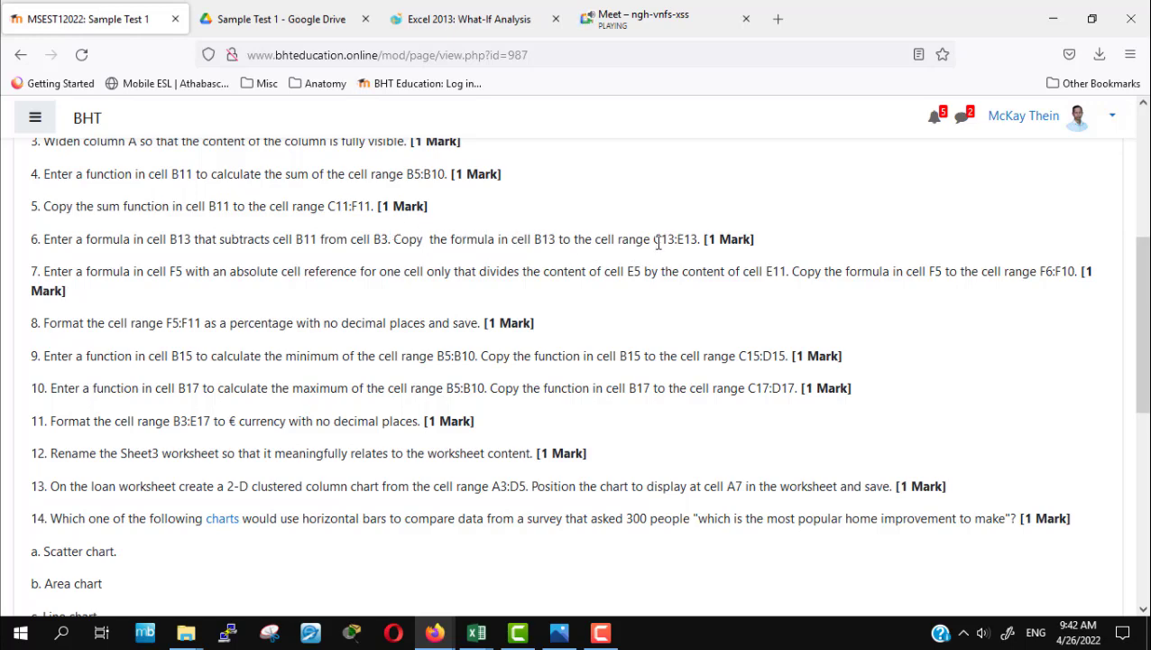
key(alt+Tab)
click(193, 389)
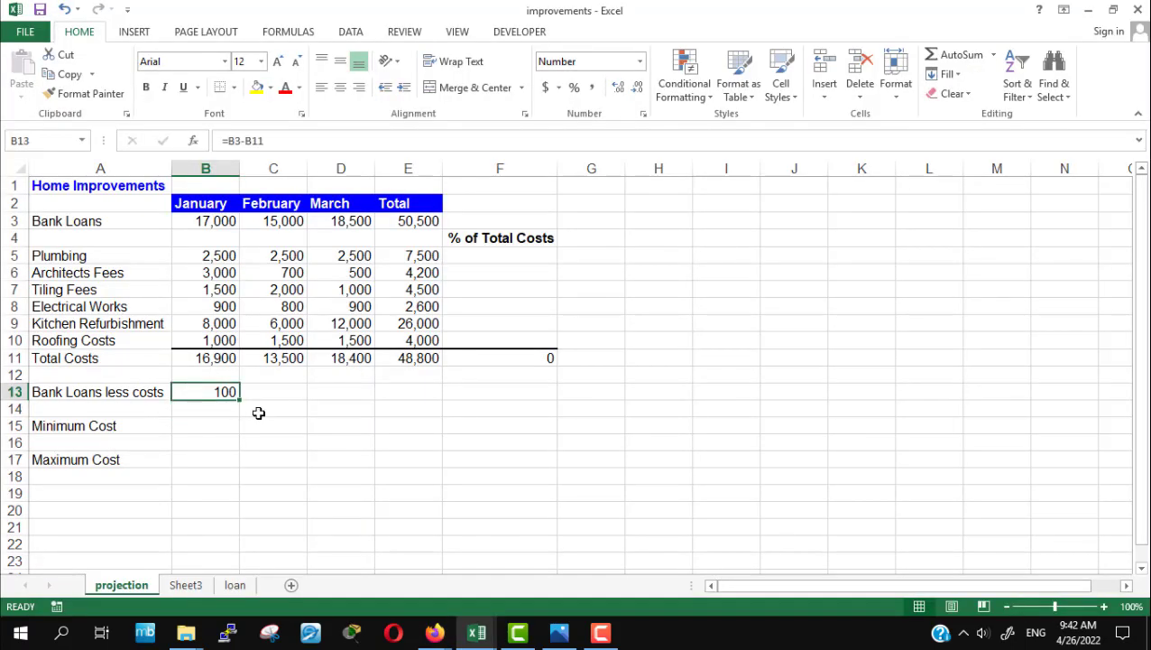
drag(237, 401, 439, 393)
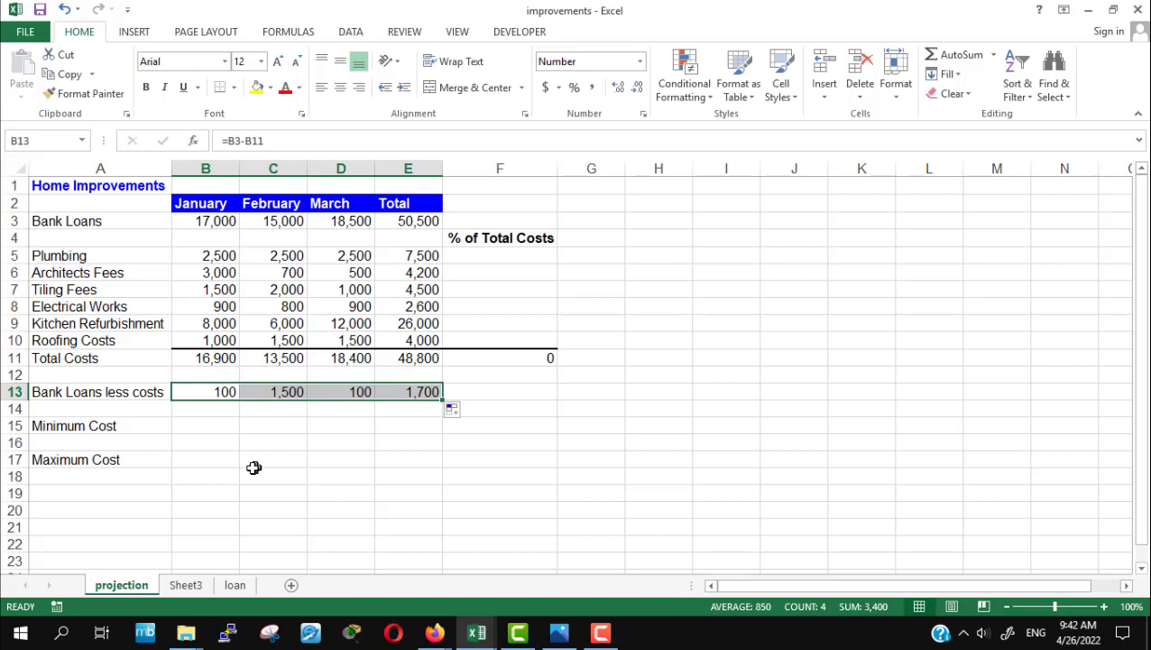
key(alt+Tab)
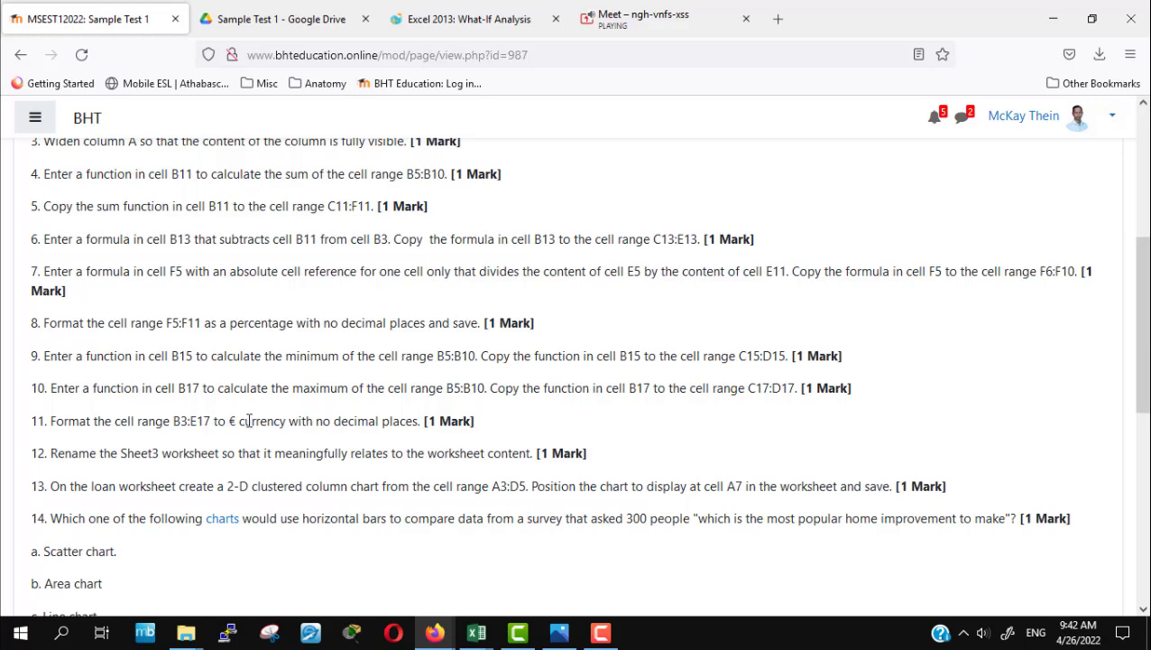
Reread the % of Total Costs instructions in the browser, highlighting the words 'one cell'
scroll(249, 428, down, 2)
scroll(251, 428, down, 2)
scroll(251, 427, up, 2)
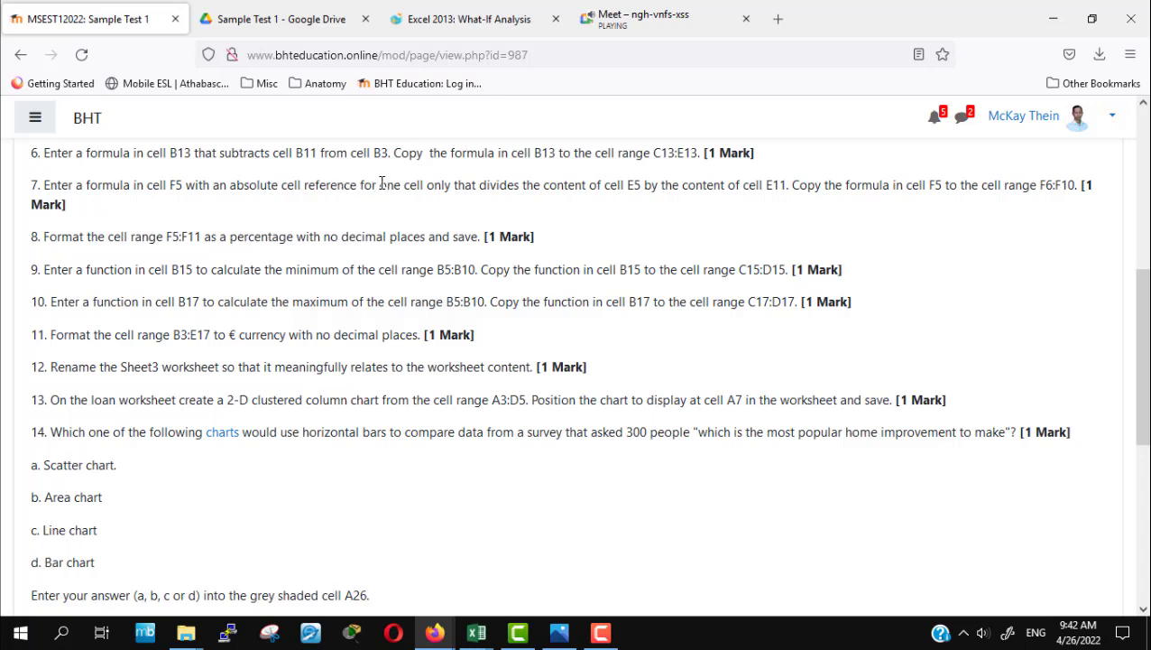
drag(379, 185, 423, 184)
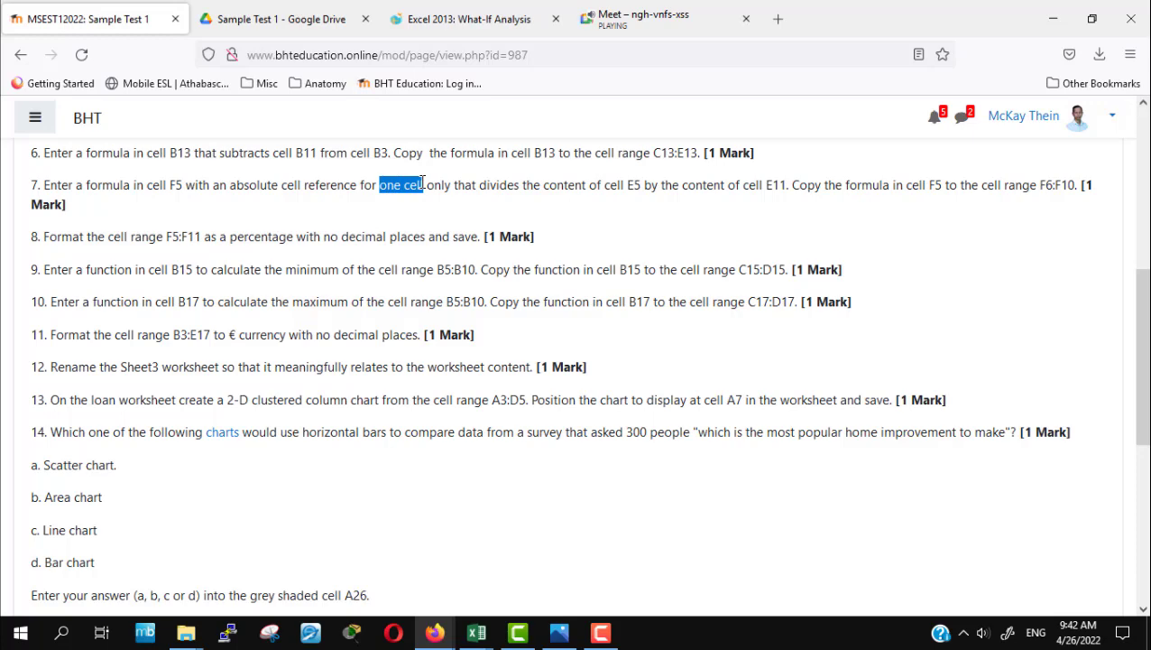
Inspect the formulas in E5 and E11 and select F5 for the percentage formula
key(alt+Tab)
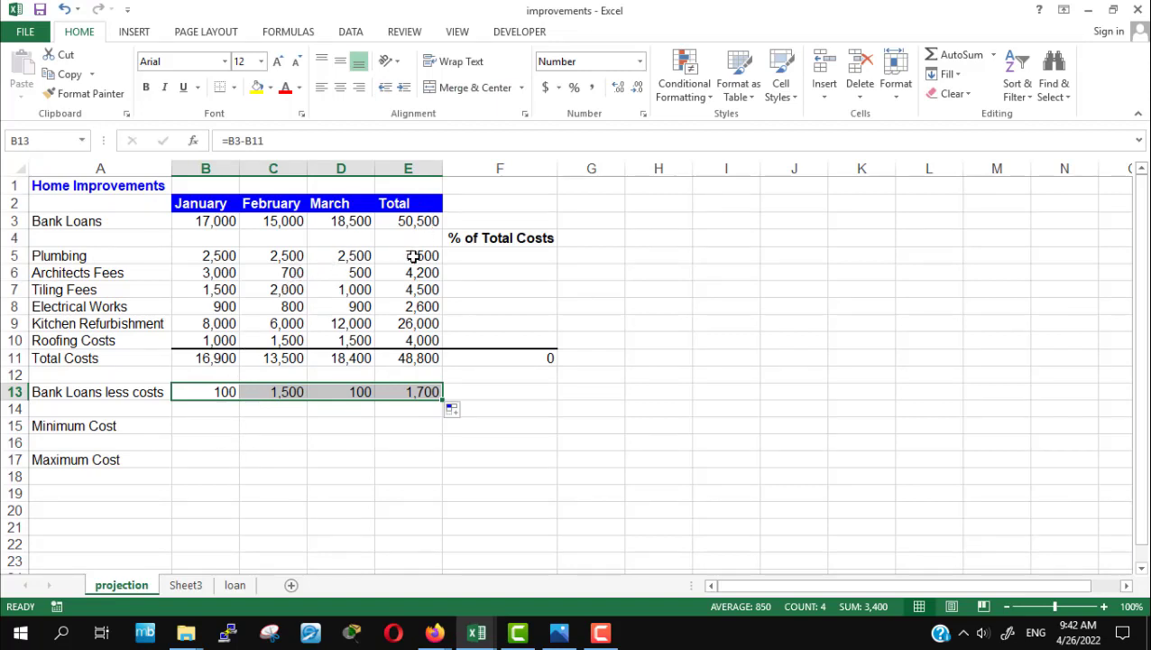
click(412, 256)
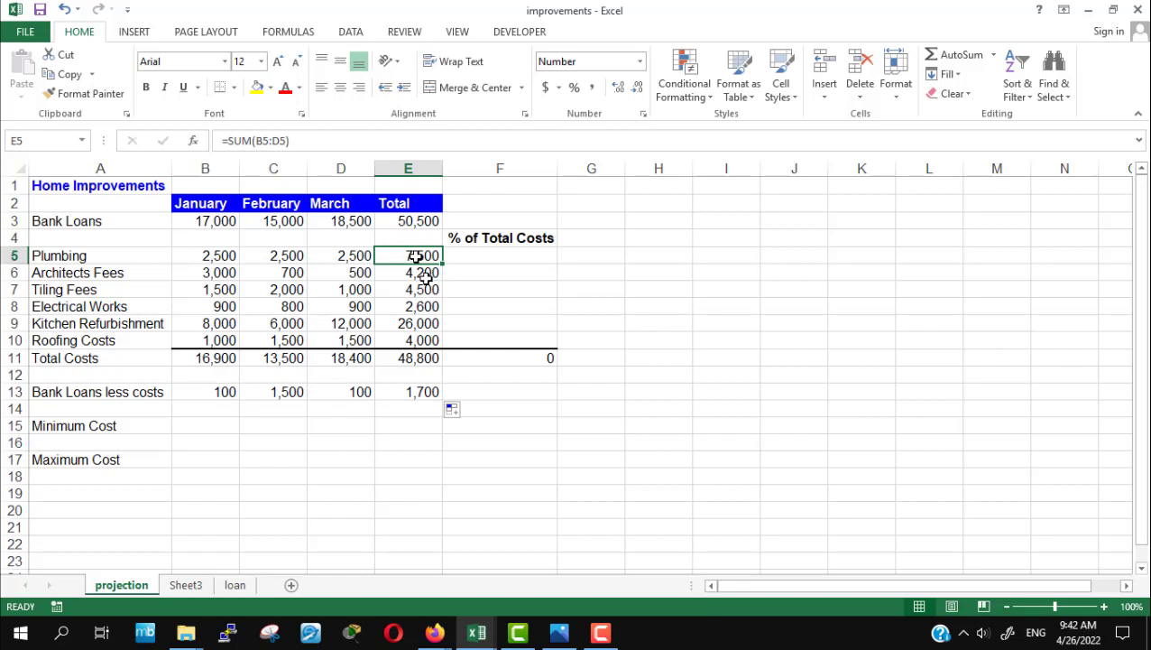
click(410, 359)
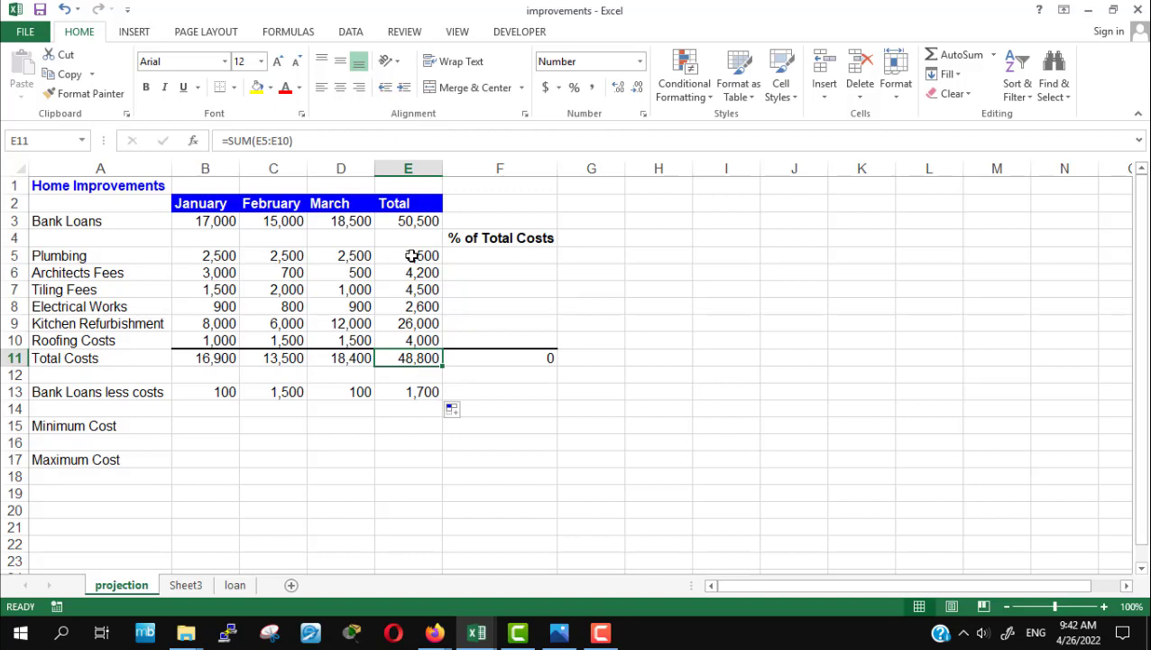
click(411, 256)
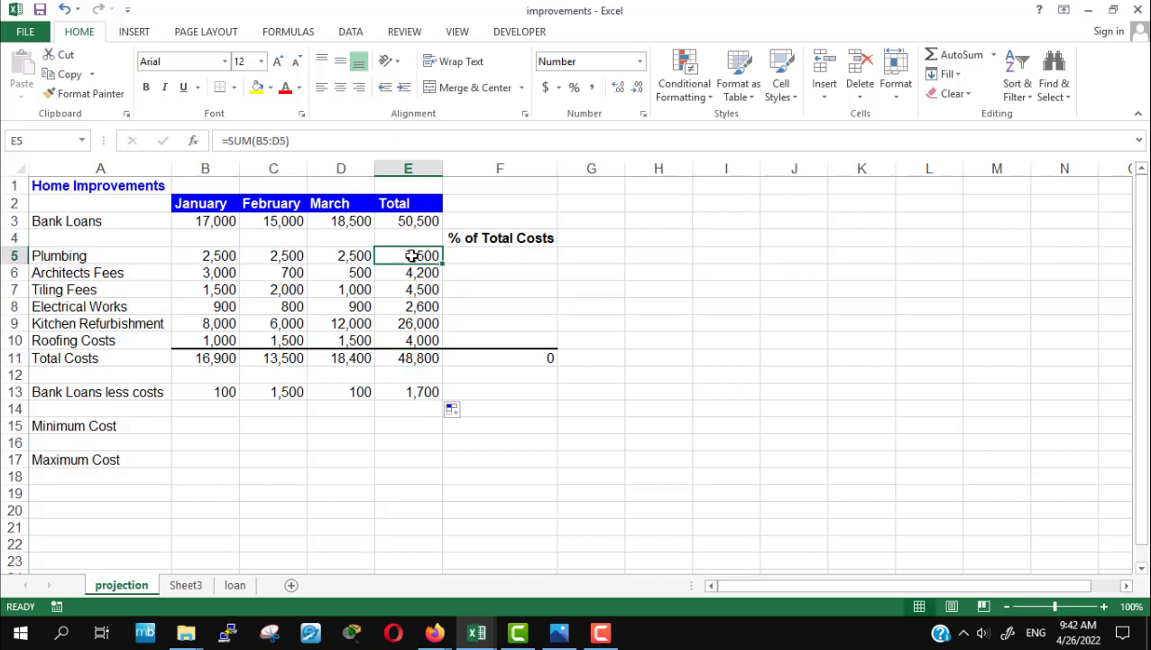
click(403, 361)
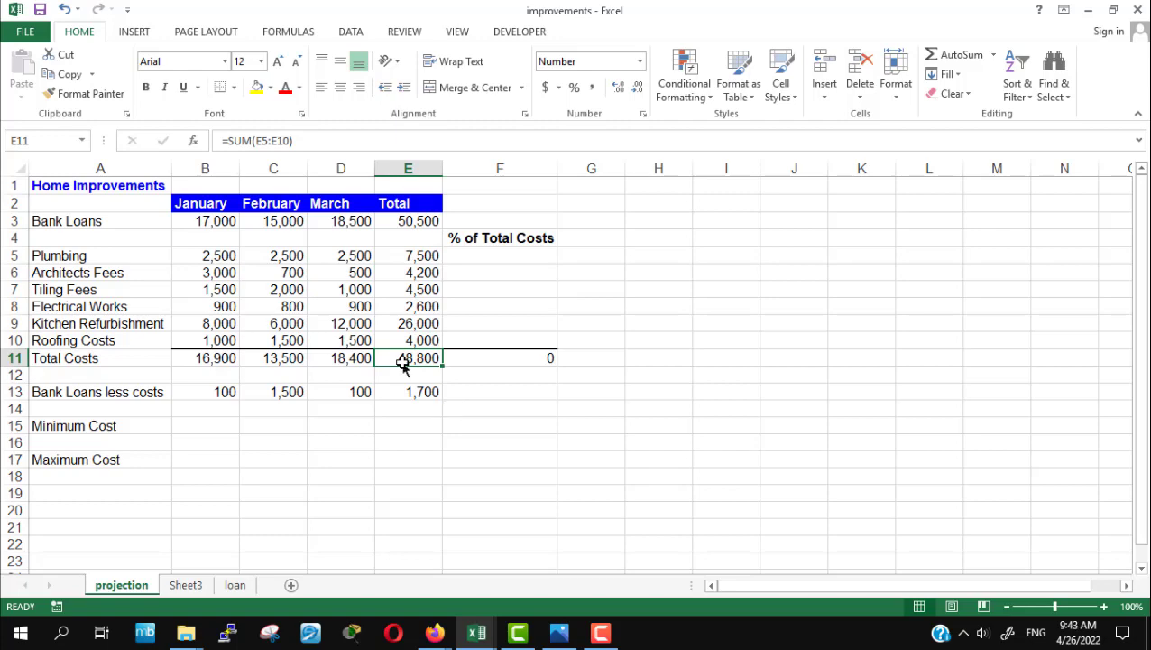
key(alt+Tab)
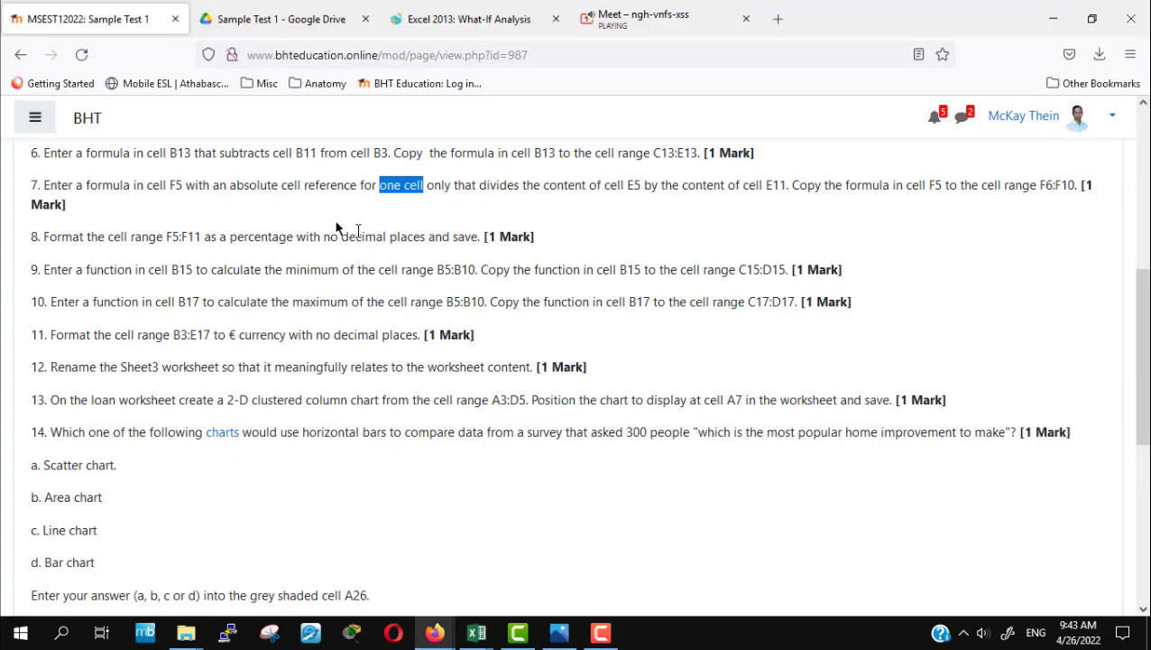
key(alt+Tab)
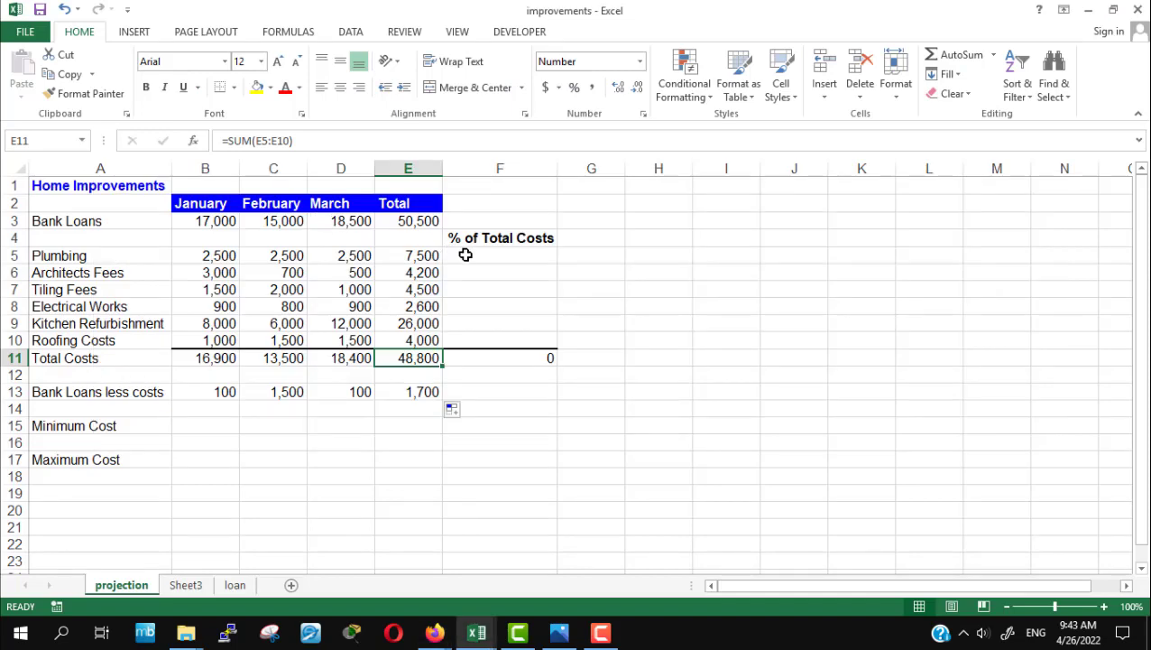
click(468, 256)
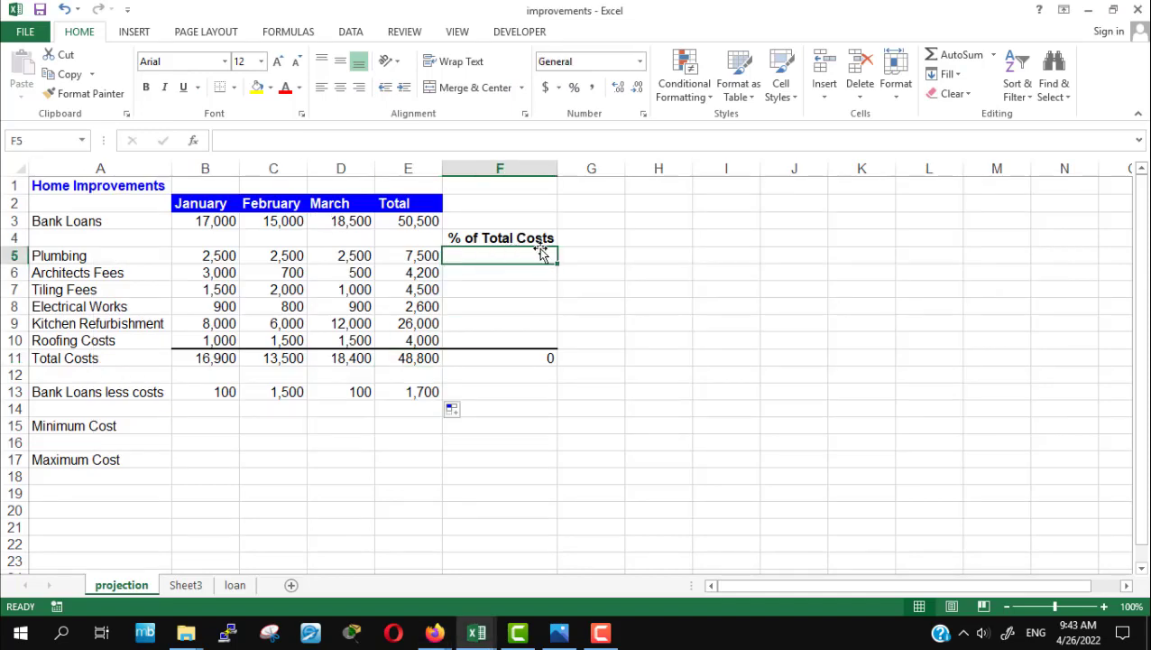
key(alt+Tab)
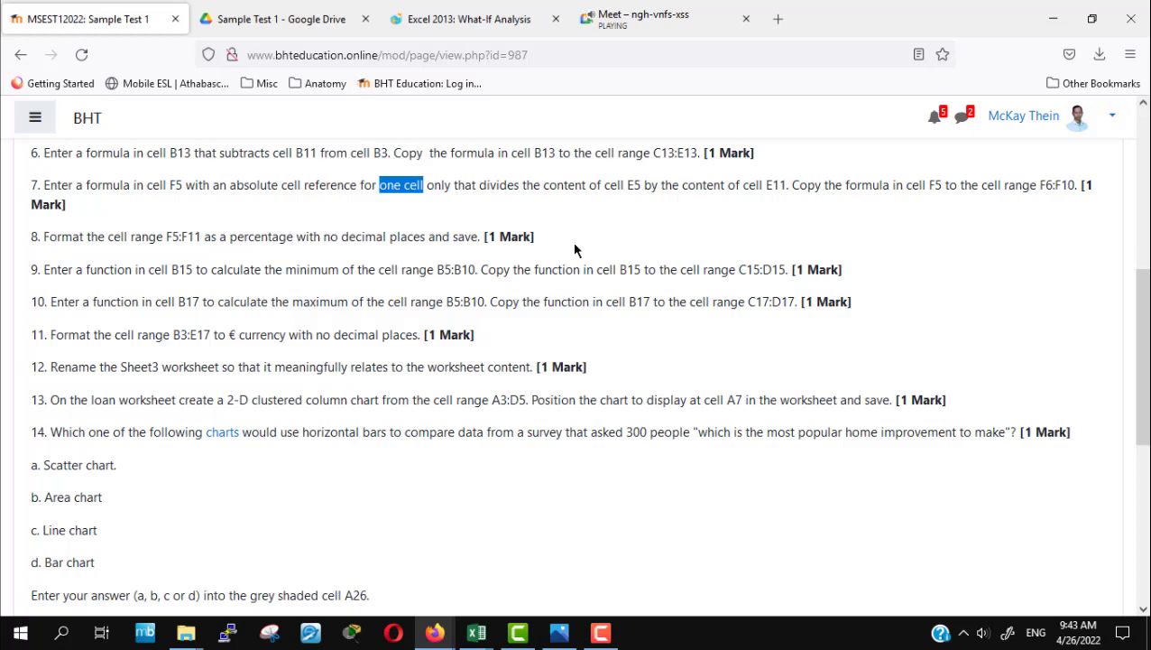
key(alt+Tab)
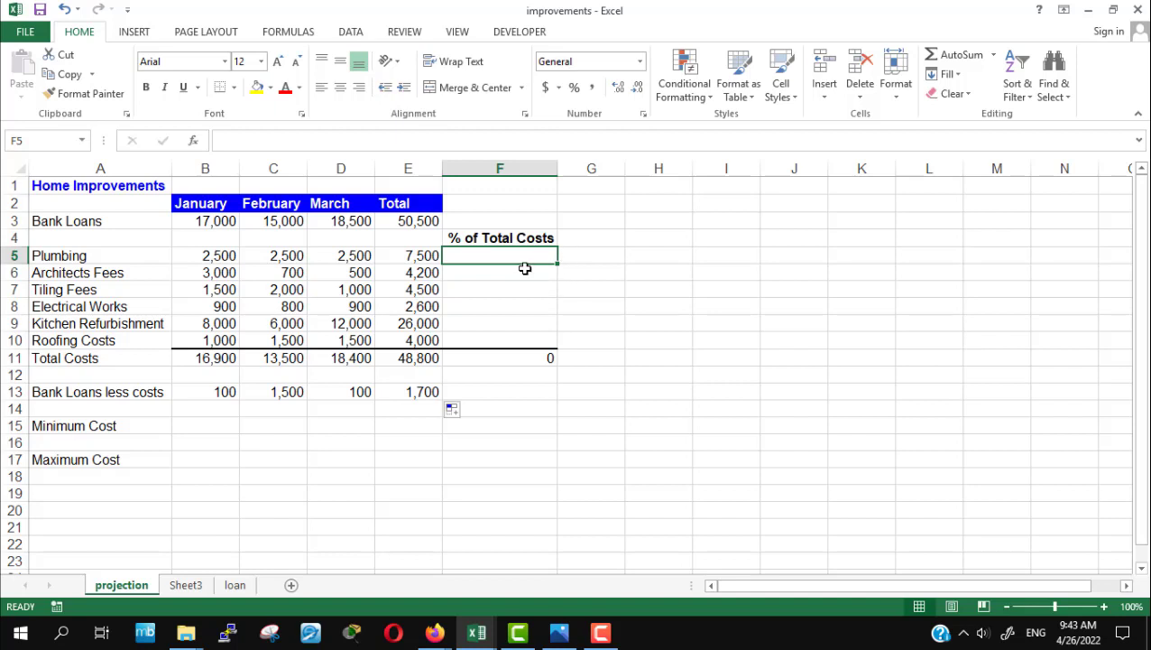
Enter =E5/$E$11 in F5, with E11 made absolute
text(=)
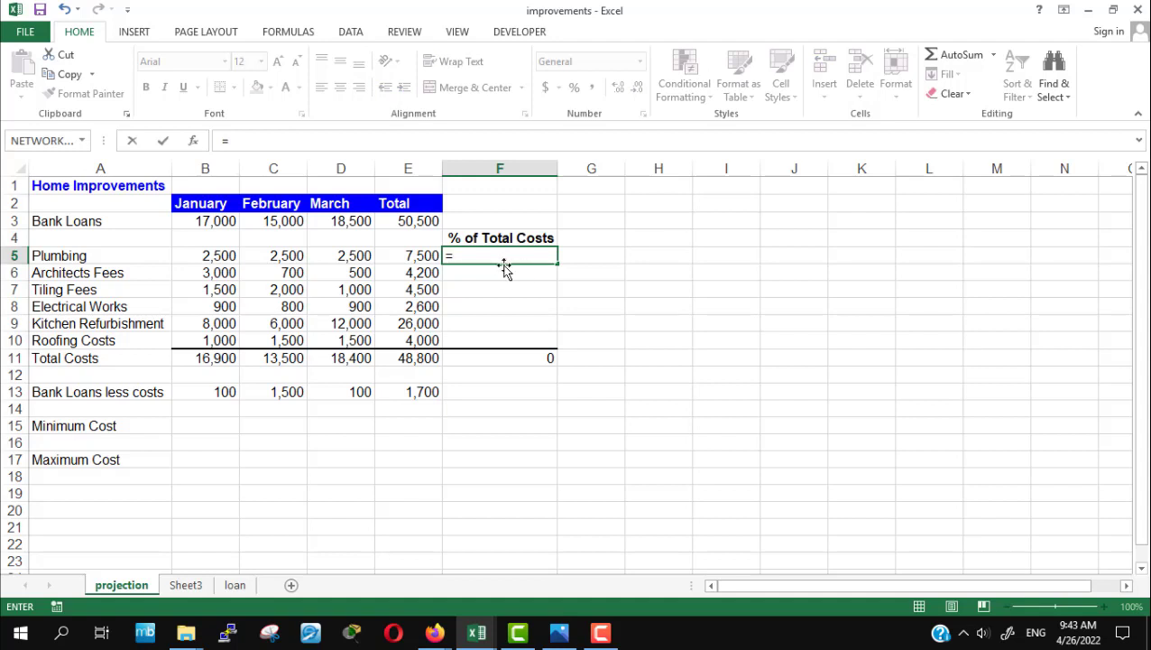
click(408, 257)
text(/)
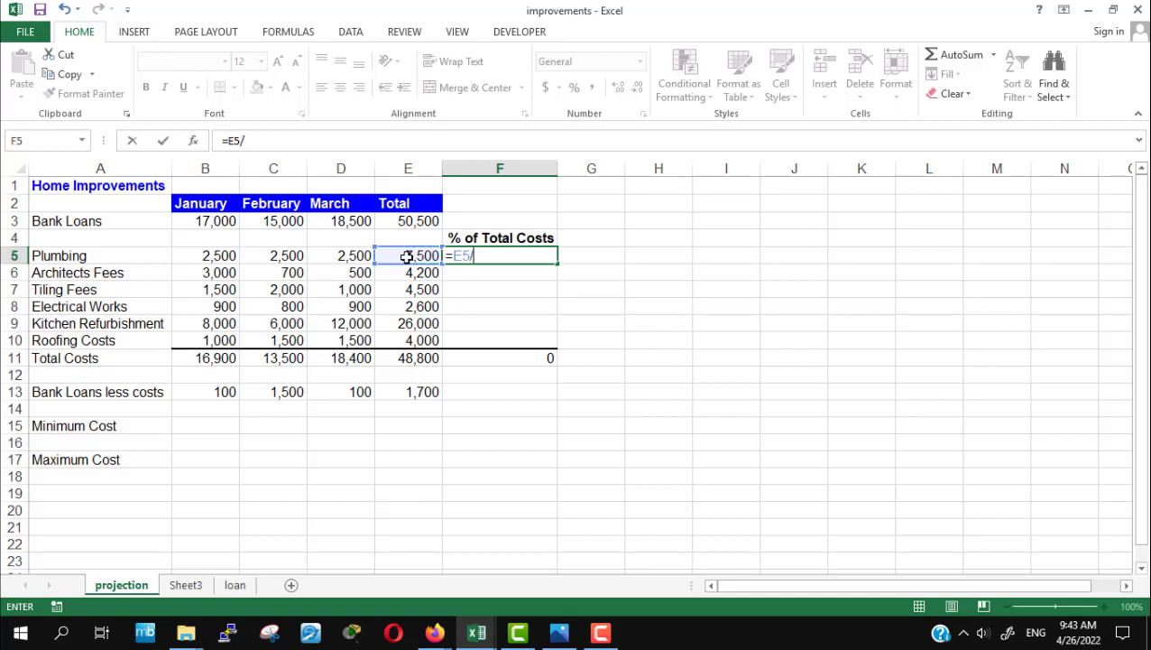
click(413, 358)
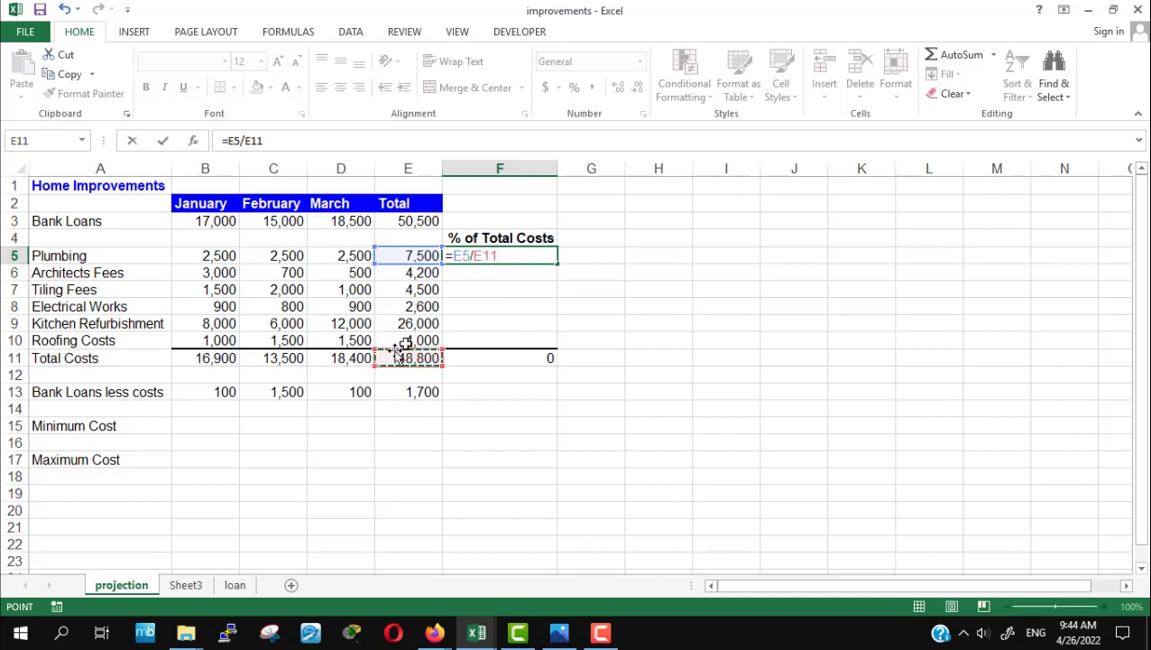
click(481, 256)
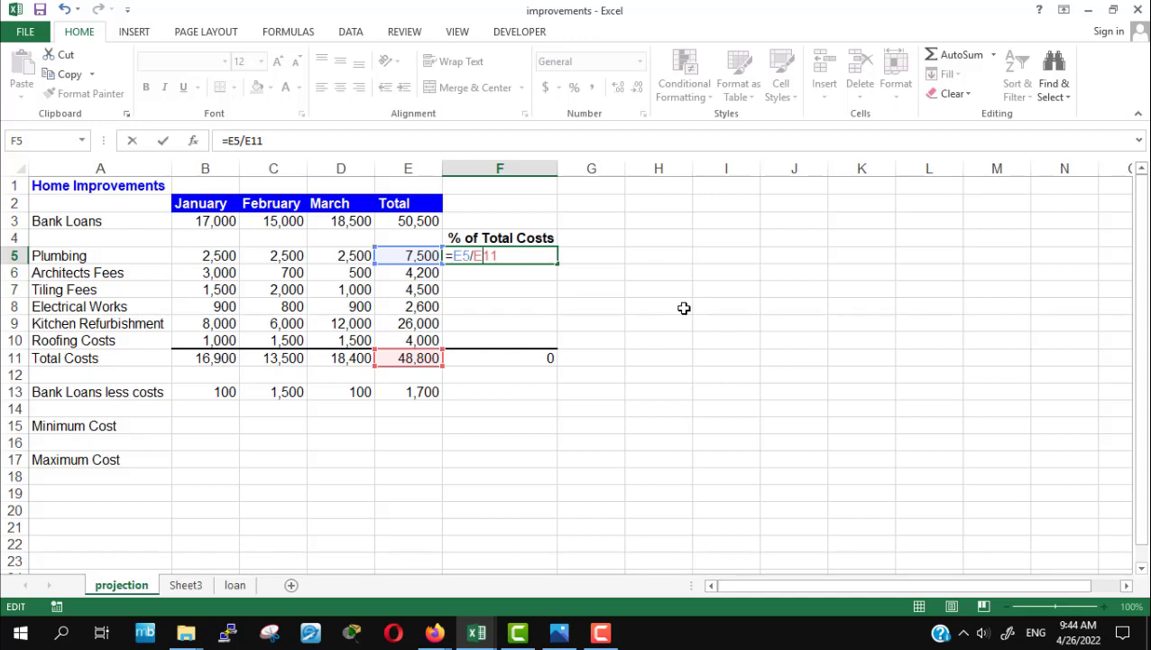
key(F4)
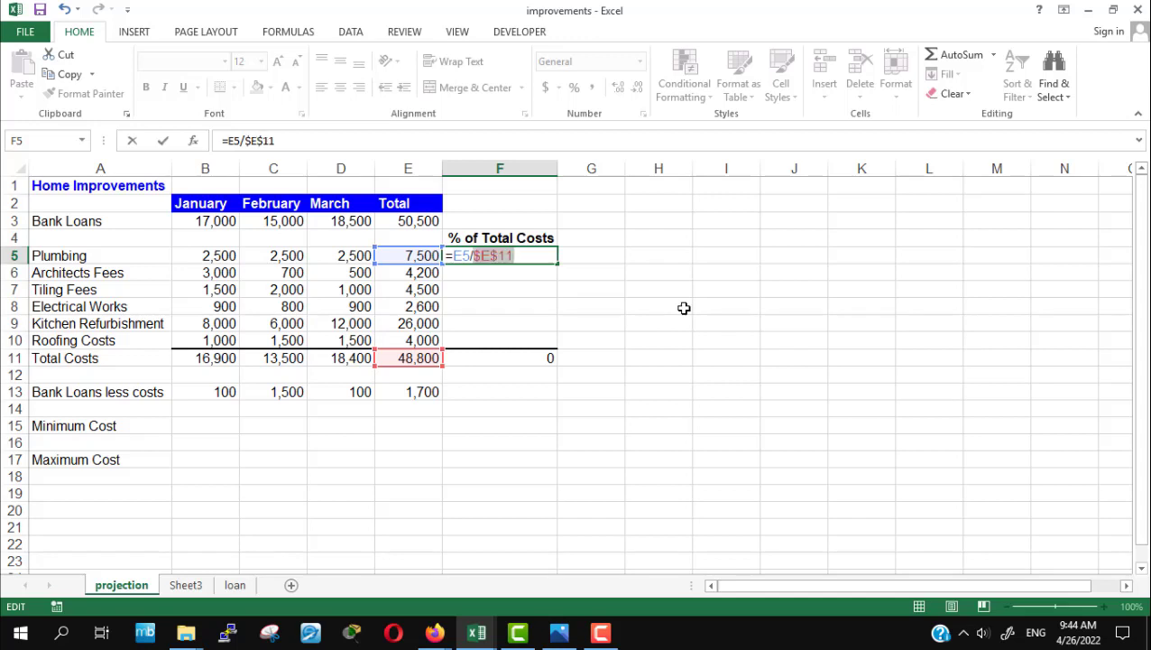
key(Return)
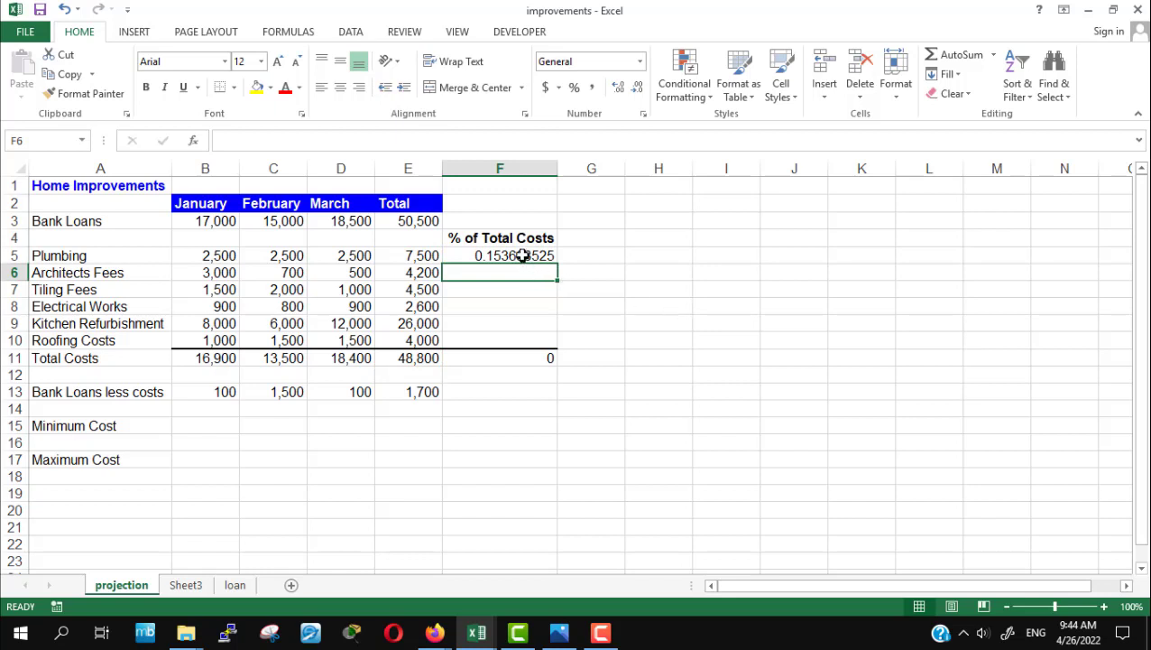
Fill the F5 formula down to F10 and select F5:F10
click(522, 256)
drag(557, 263, 554, 346)
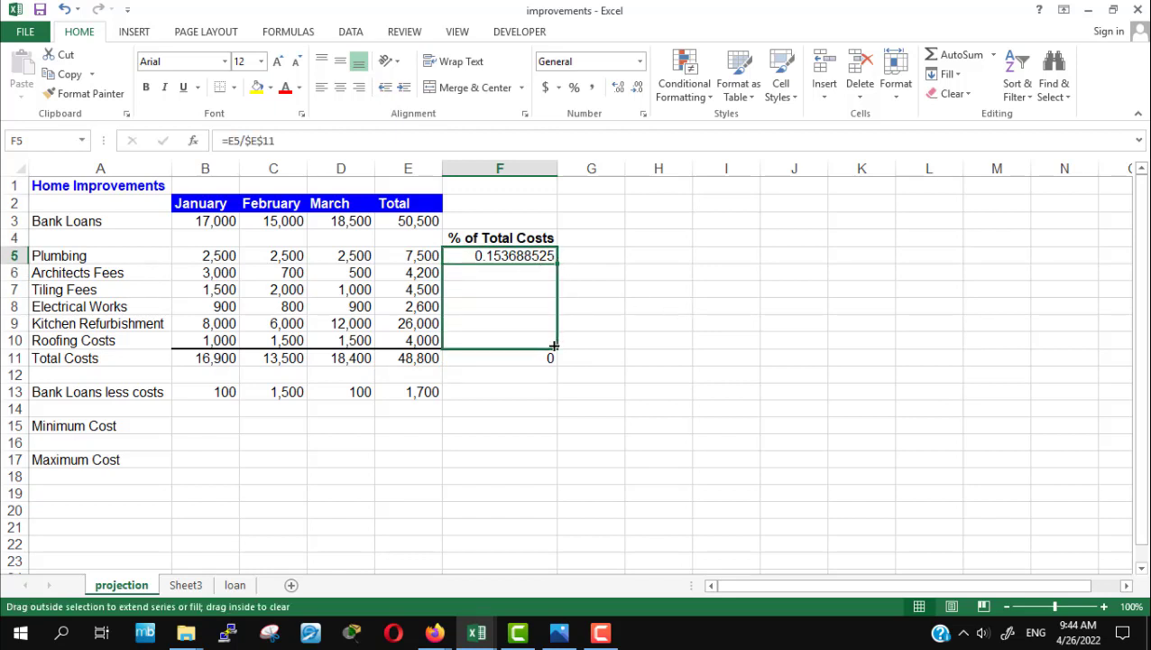
drag(554, 345, 554, 346)
click(688, 339)
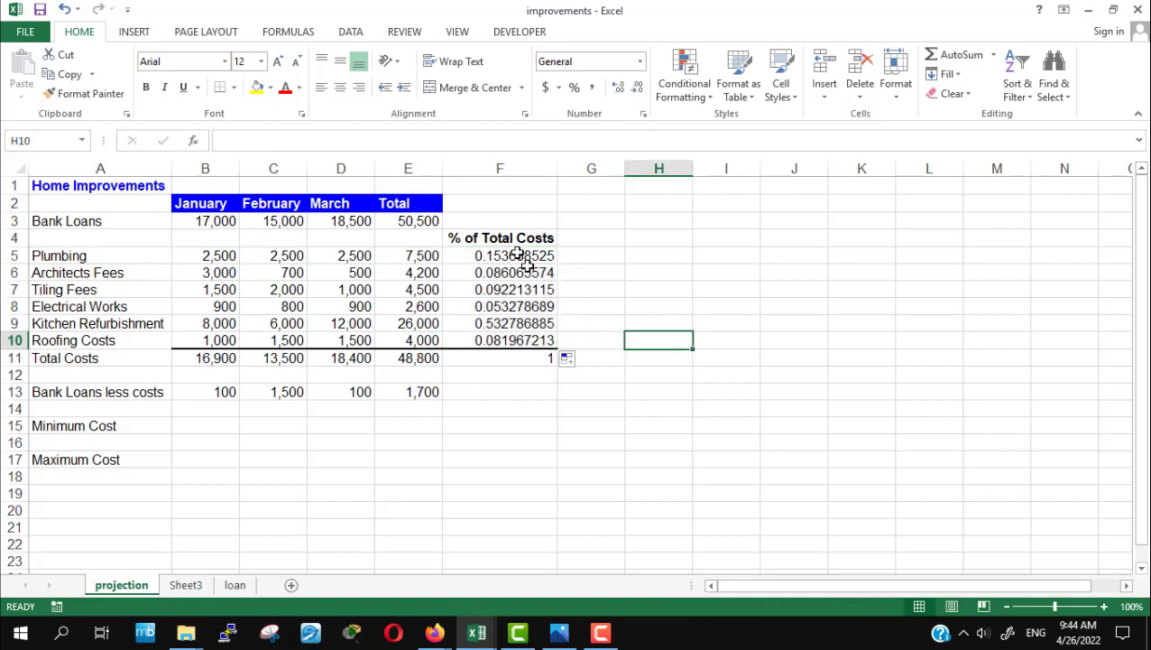
drag(499, 256, 497, 342)
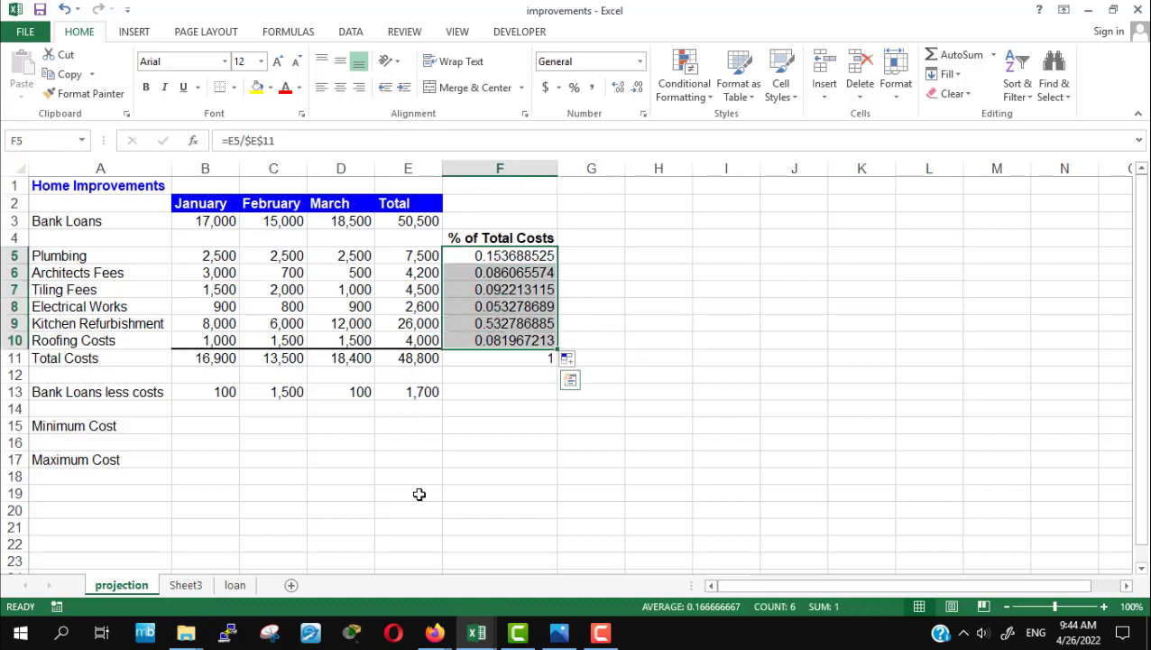
click(434, 635)
click(391, 591)
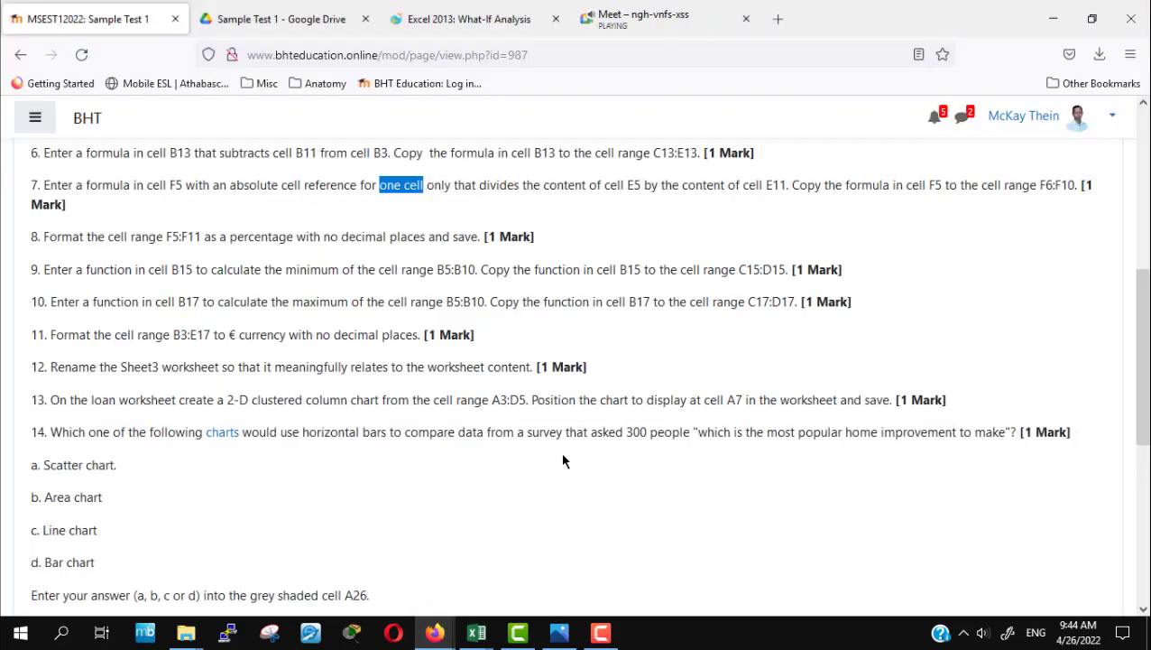
click(52, 244)
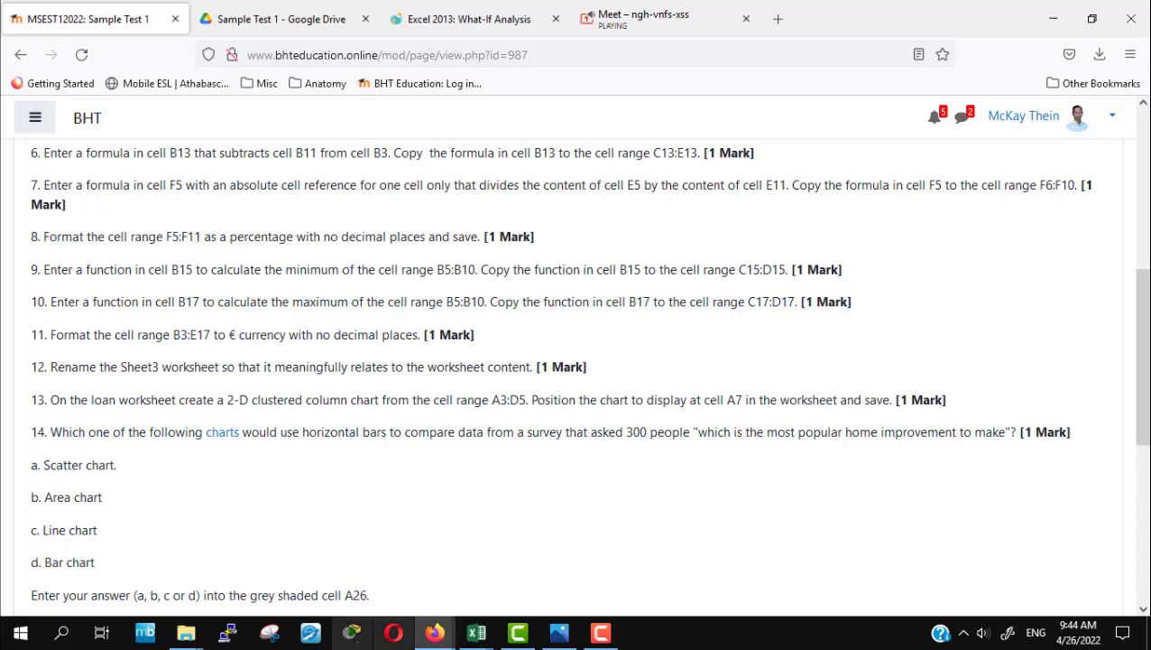
mouse_move(476, 633)
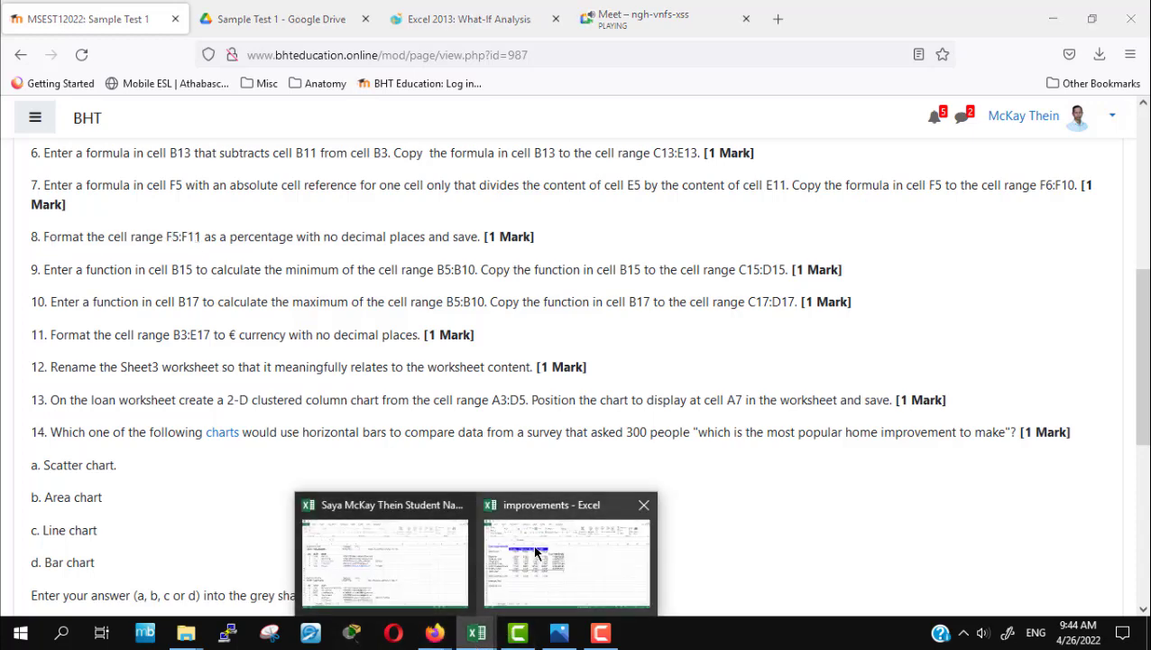
click(540, 553)
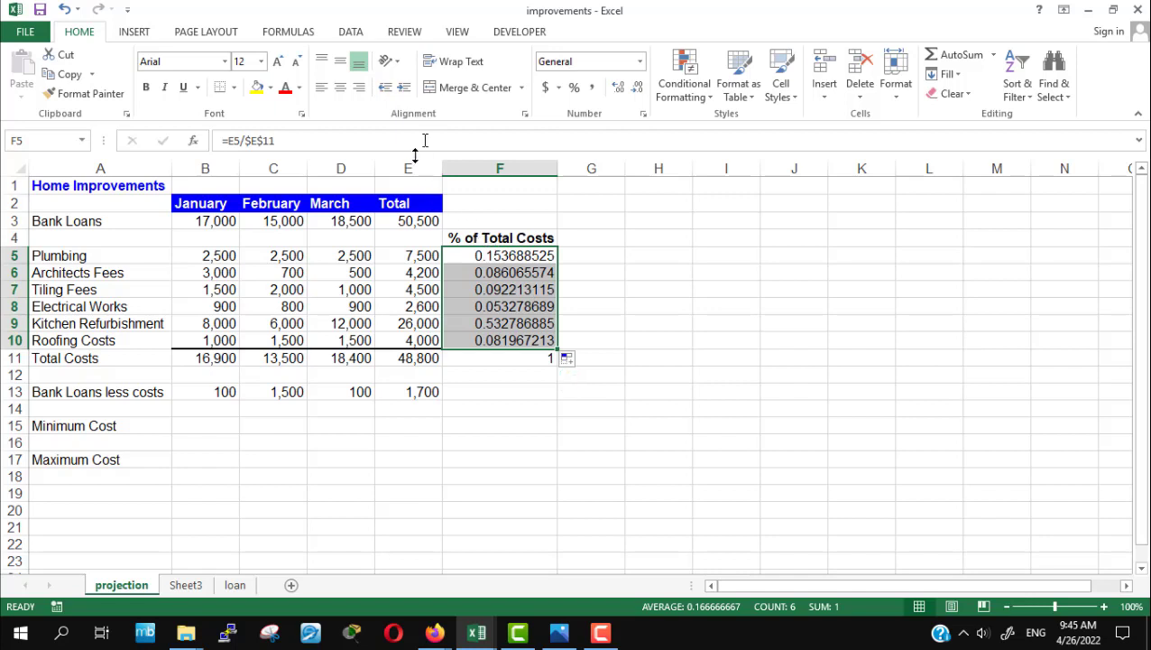
Remove all decimal places from the values in F5:F10
click(636, 88)
click(637, 87)
click(636, 87)
click(636, 88)
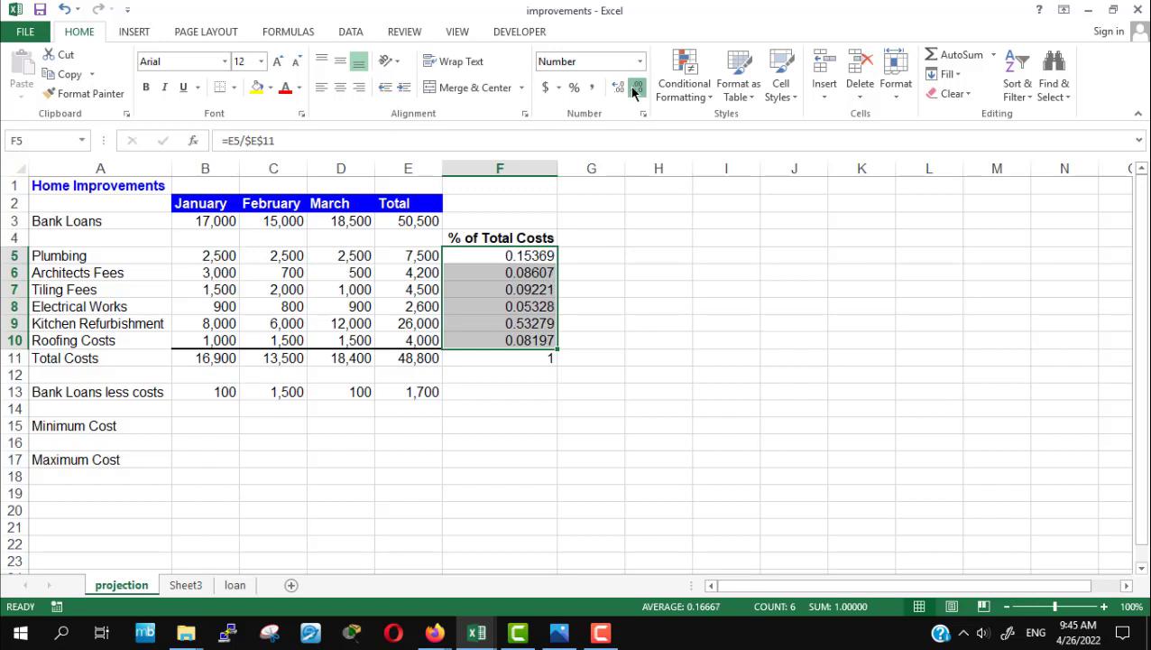
click(636, 88)
click(636, 87)
click(636, 88)
click(636, 87)
click(637, 87)
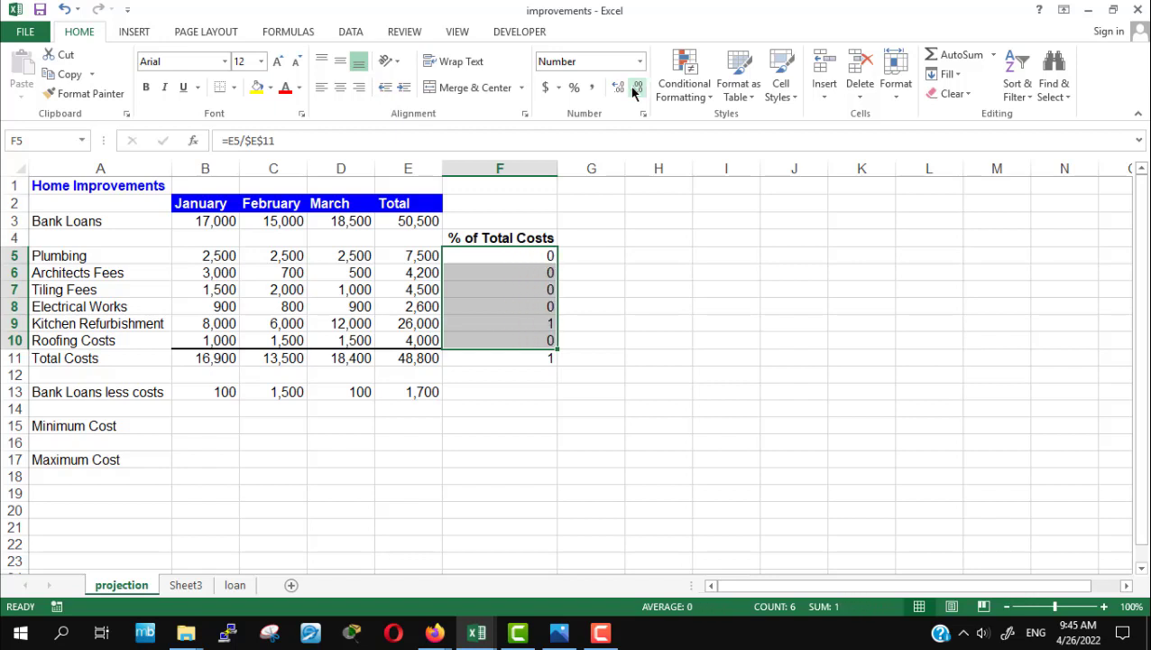
Check the test questions, then apply Percent Style to F5:F10, giving values like 15% and 53%
click(435, 633)
mouse_move(477, 634)
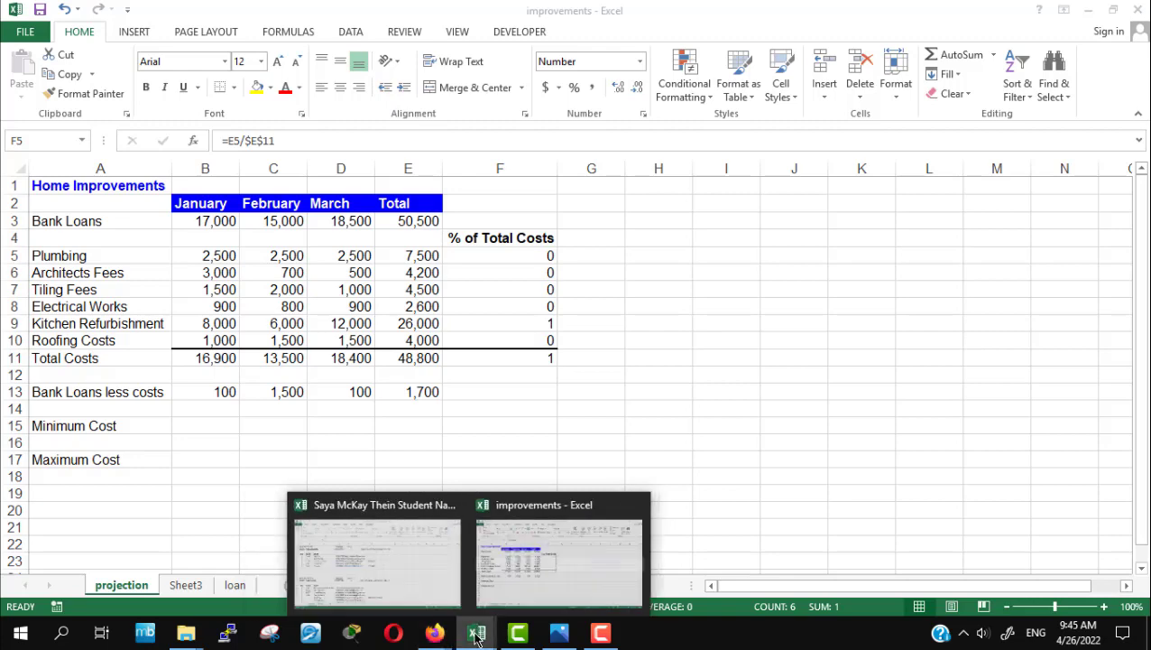
click(436, 562)
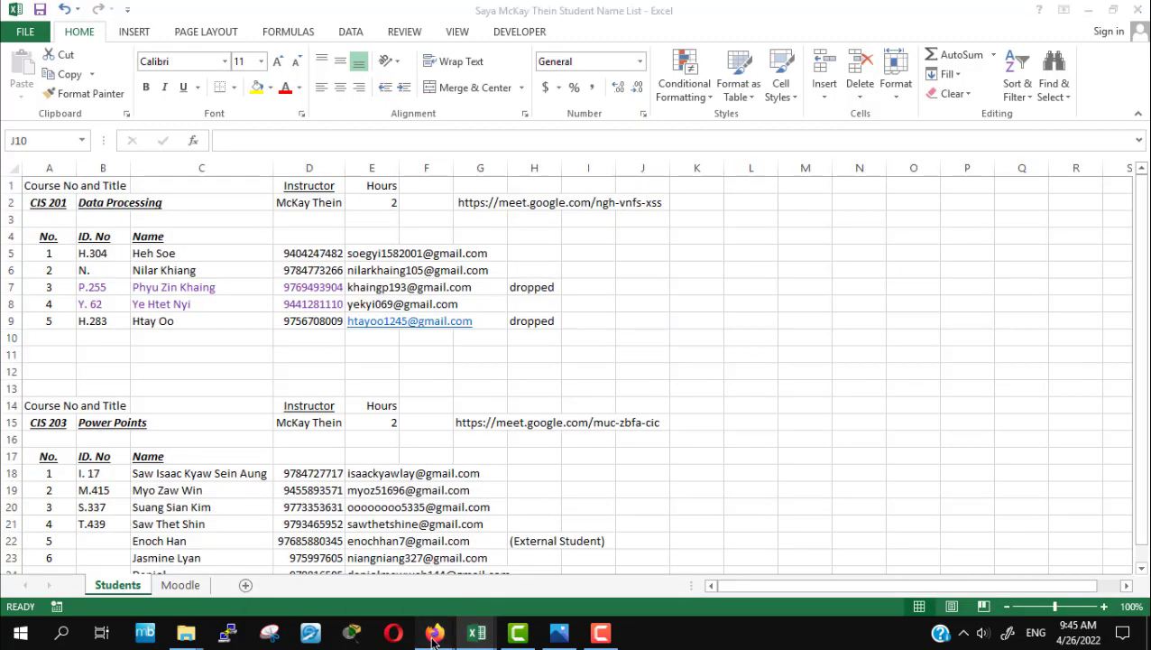
click(435, 633)
click(386, 596)
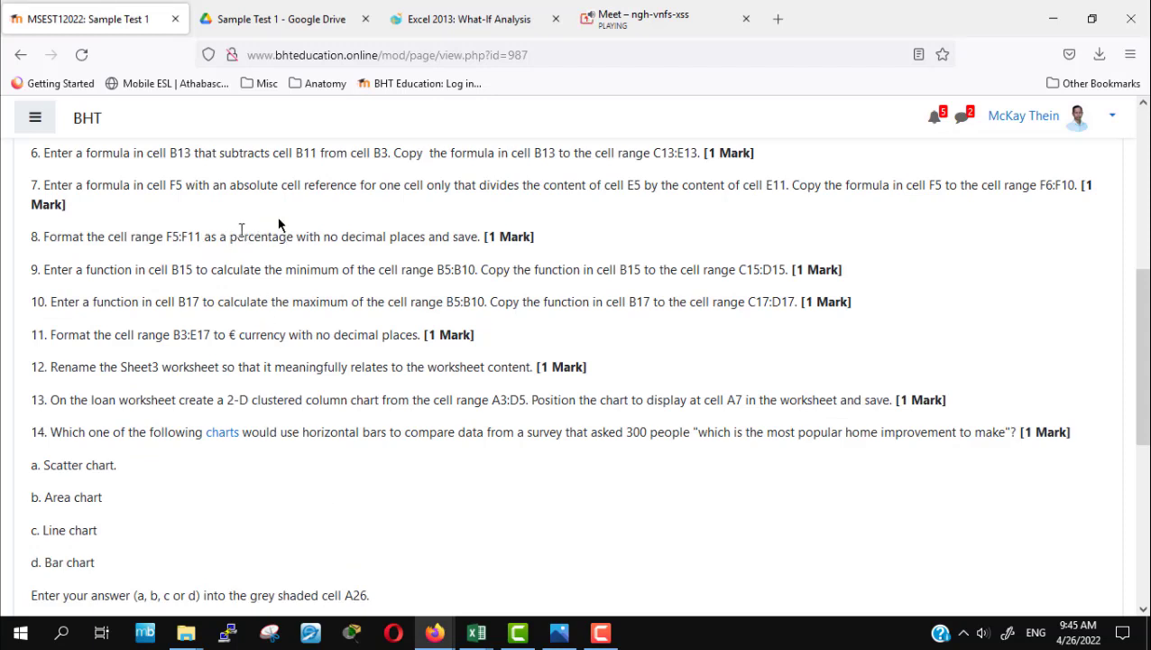
click(475, 621)
click(516, 580)
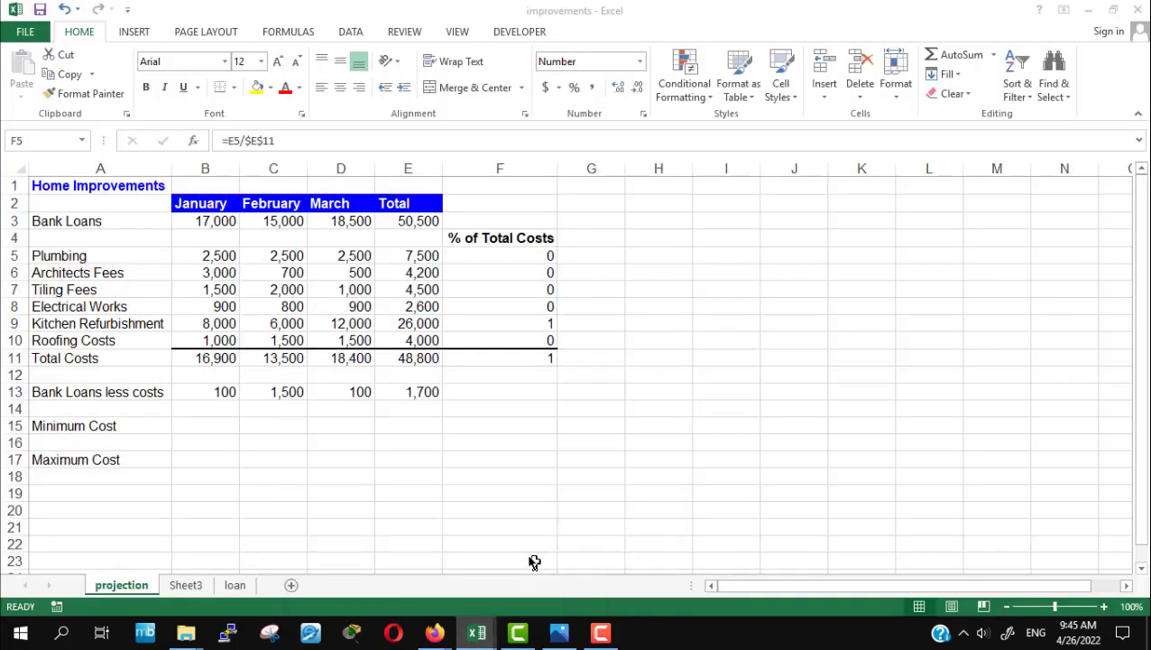
click(575, 88)
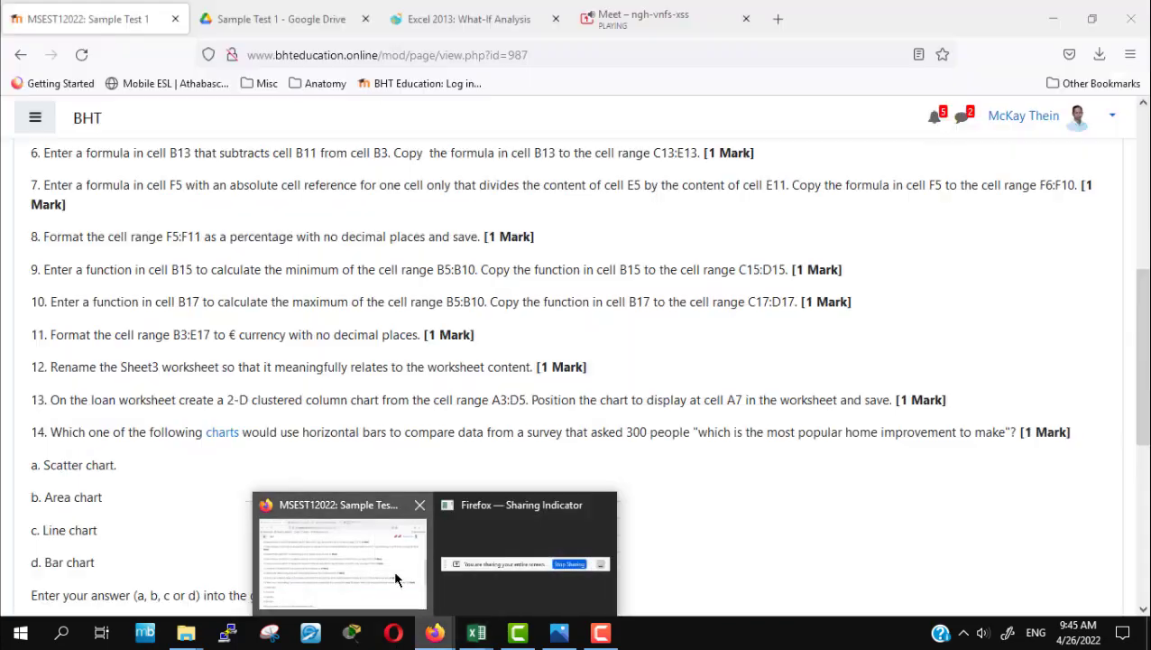
Review the Moodle Sample Test 1 page listing the percentage, minimum, maximum and currency tasks
click(395, 579)
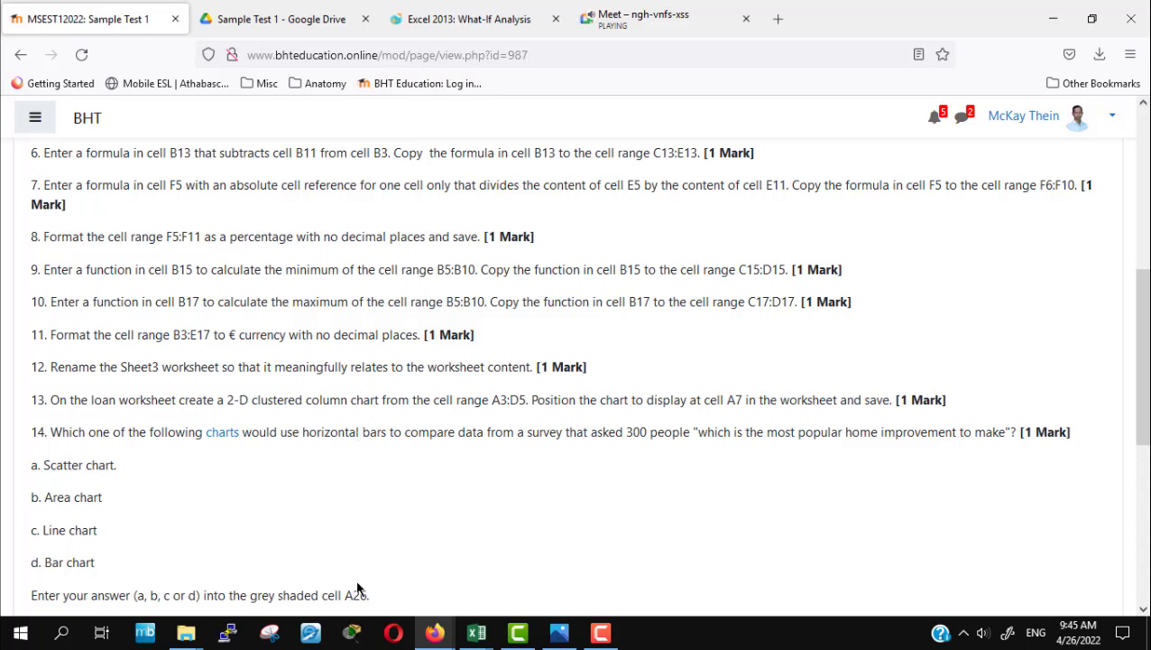
click(485, 638)
Enter =MIN(B5:B10) in B15 and fill it right to E15
click(513, 550)
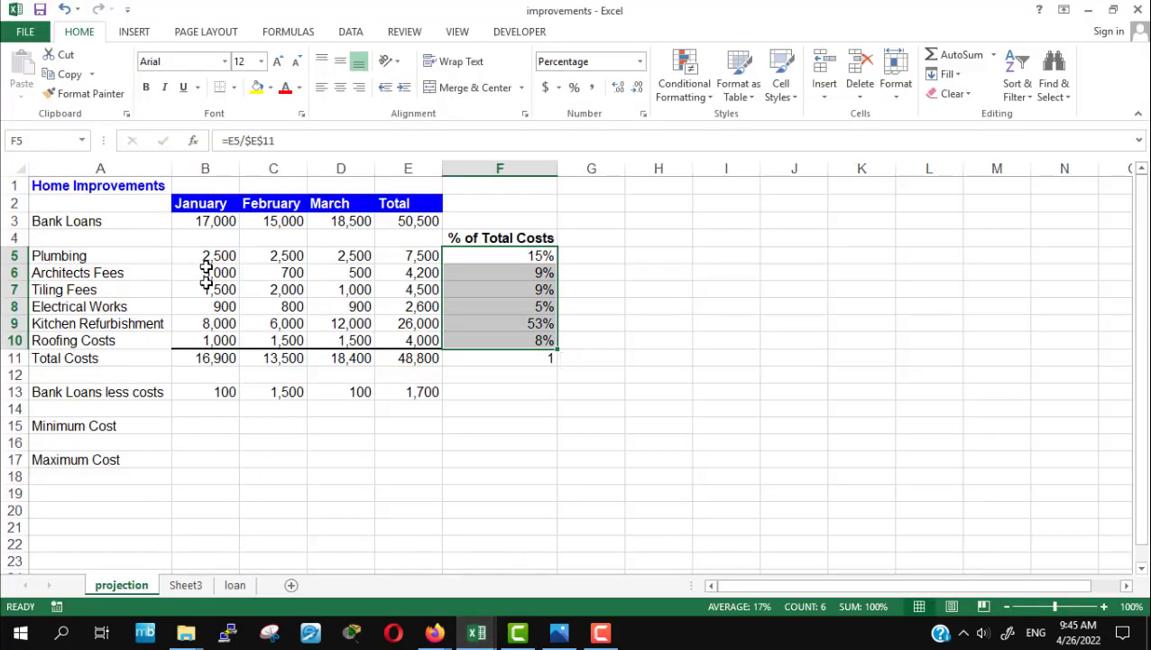
drag(206, 256, 195, 338)
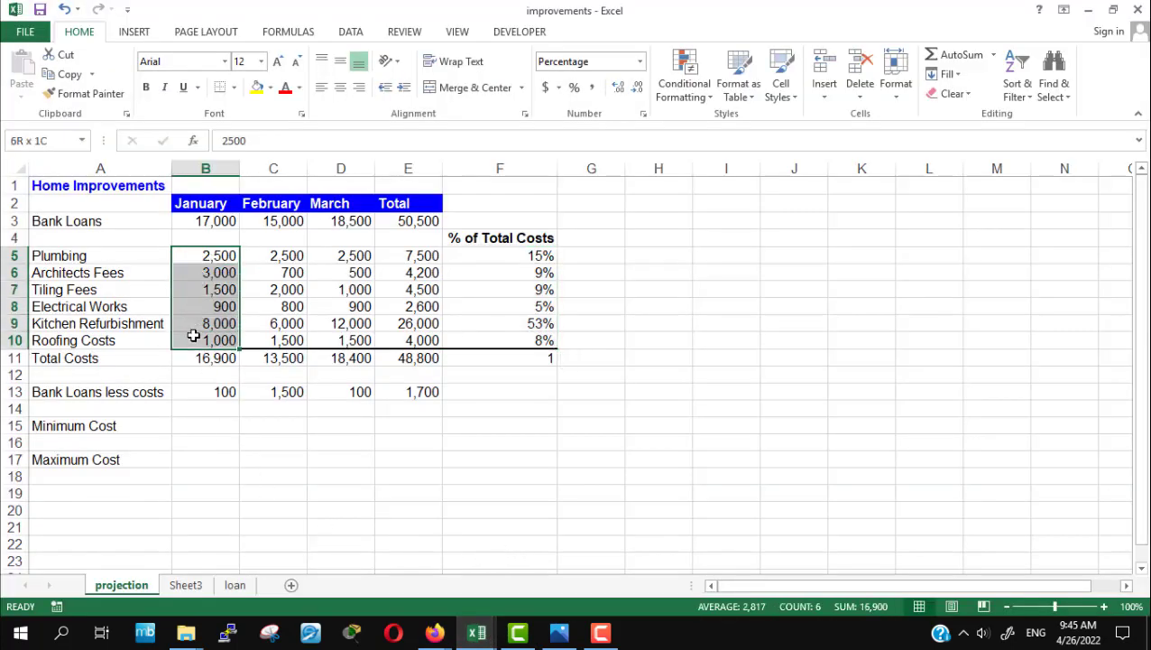
click(206, 429)
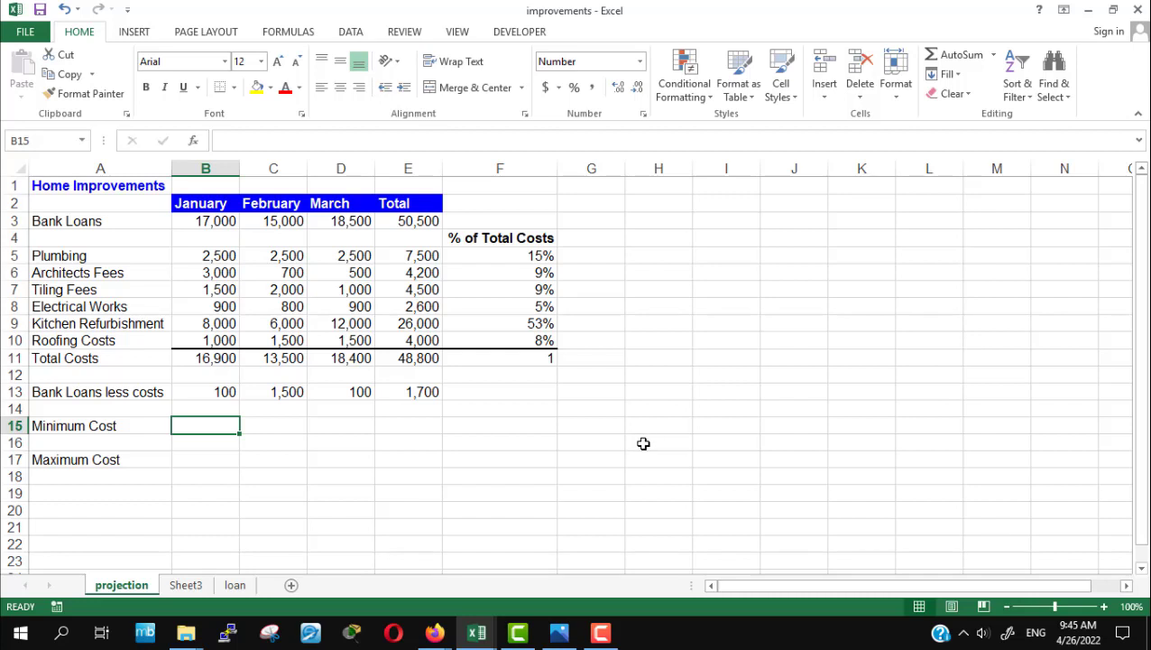
text(=)
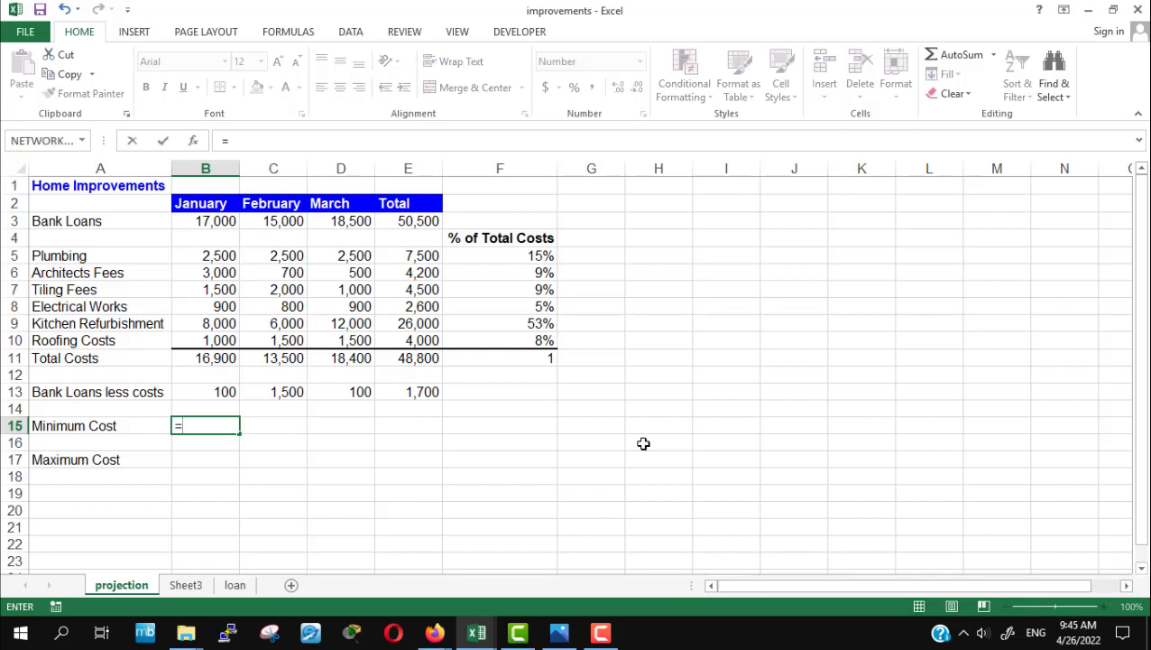
text(MIN)
key(BackSpace)
key(BackSpace)
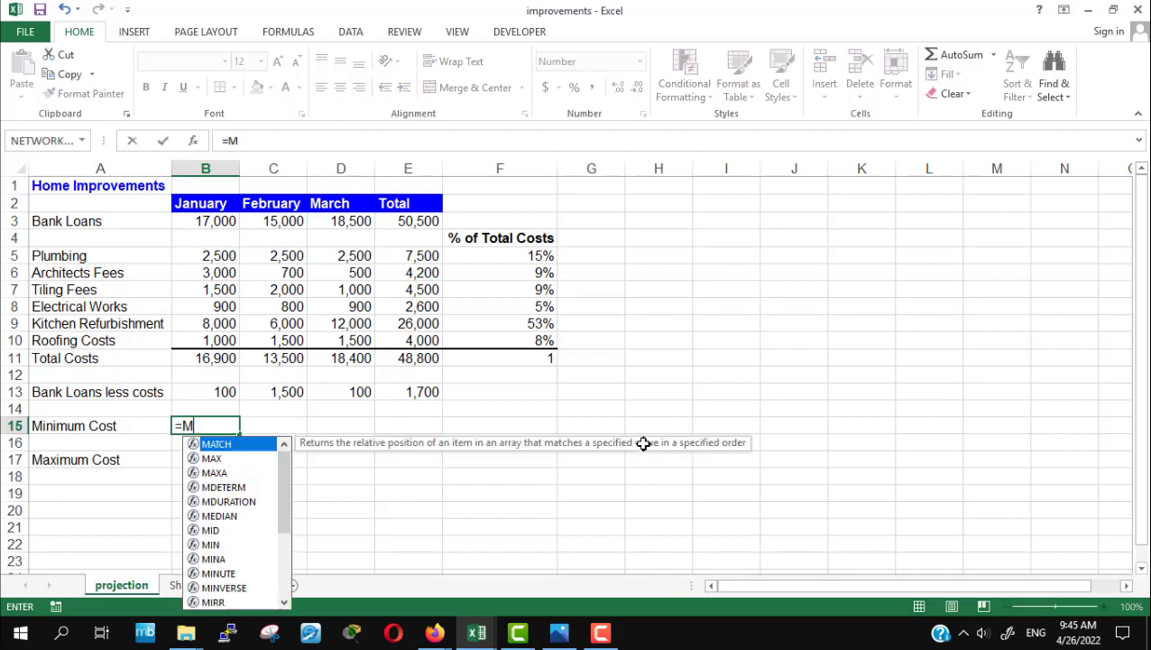
text(IN()
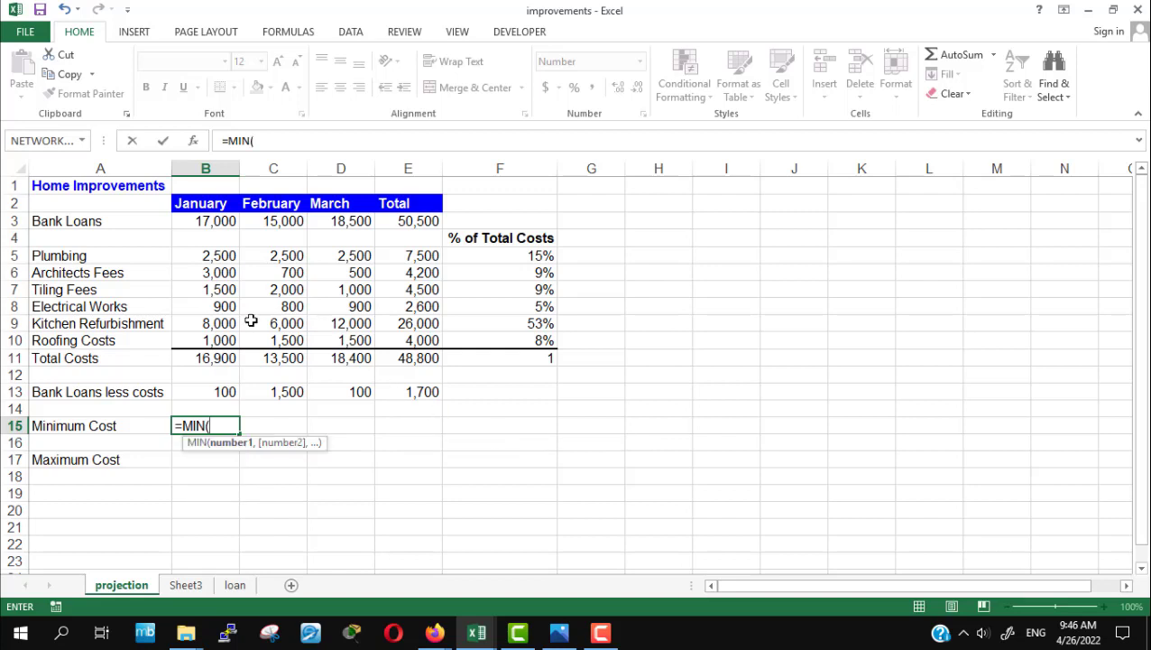
drag(197, 255, 198, 342)
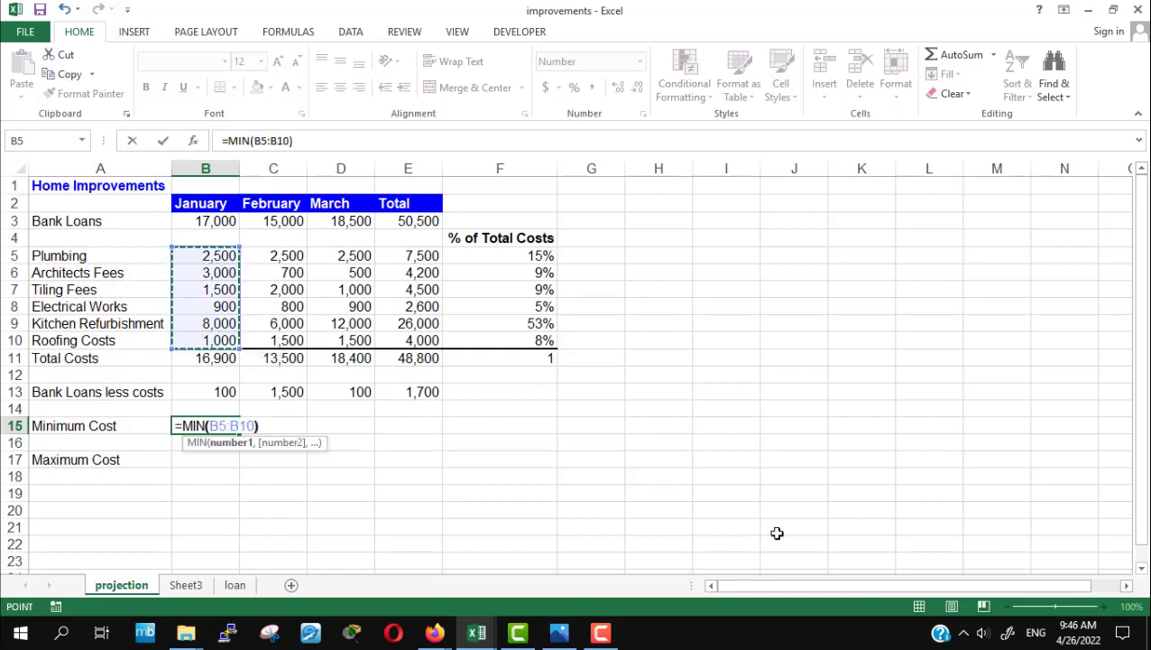
key(Return)
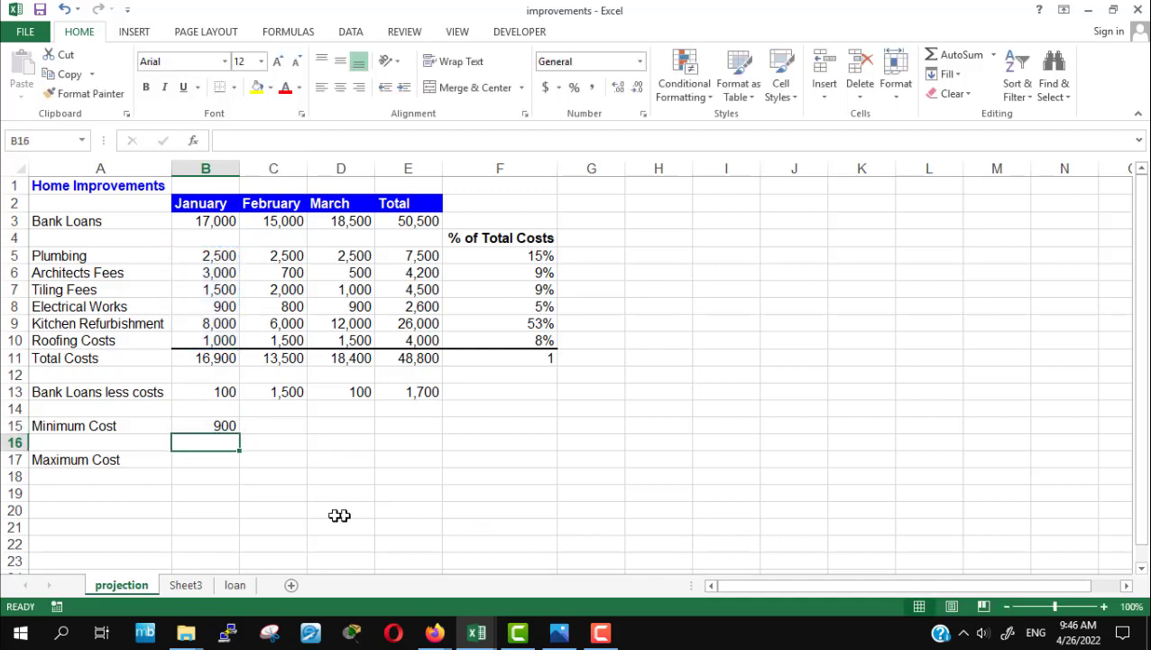
click(207, 459)
click(224, 419)
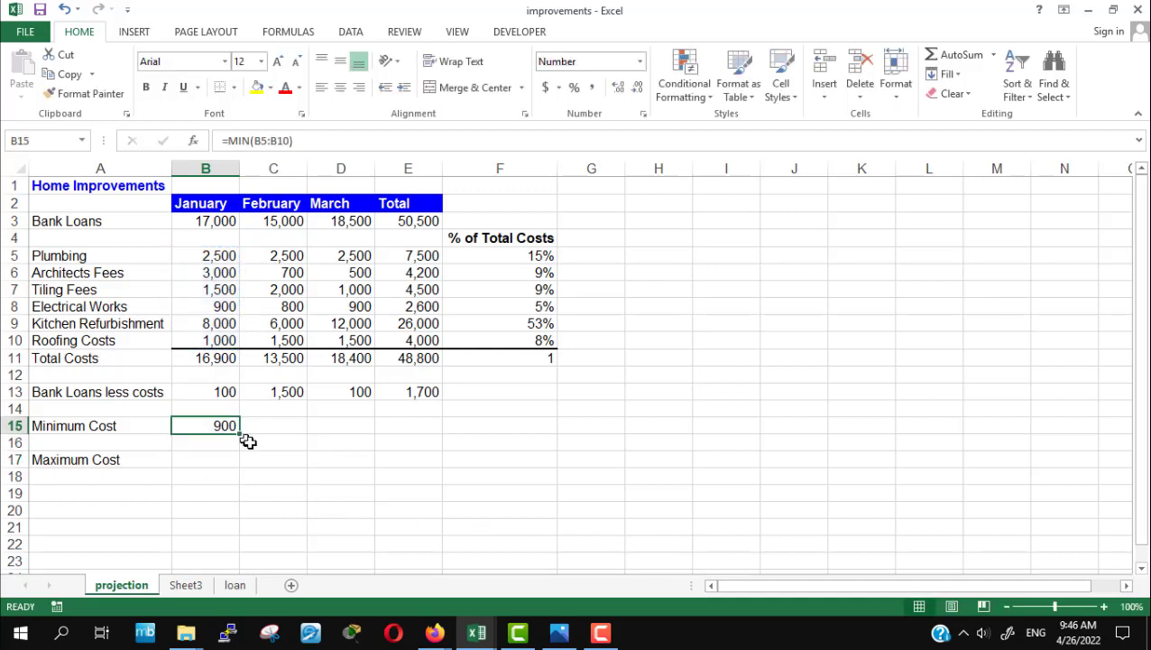
drag(240, 433, 440, 442)
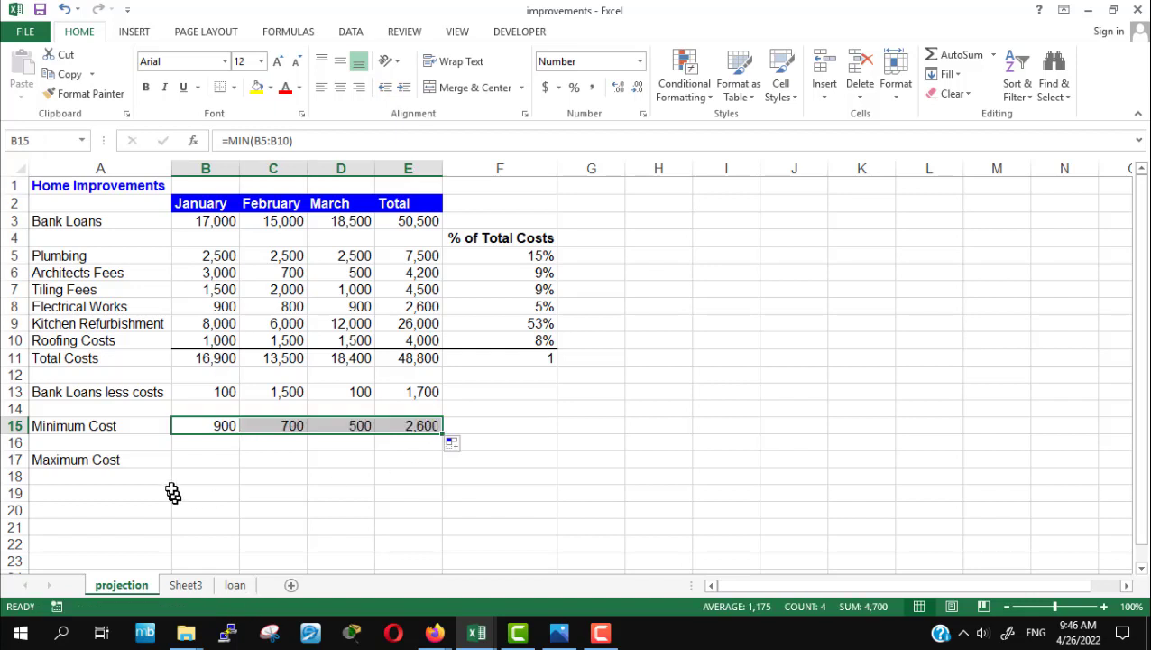
Enter =MAX(B5:B10) in B17 and fill it right to E17
click(189, 459)
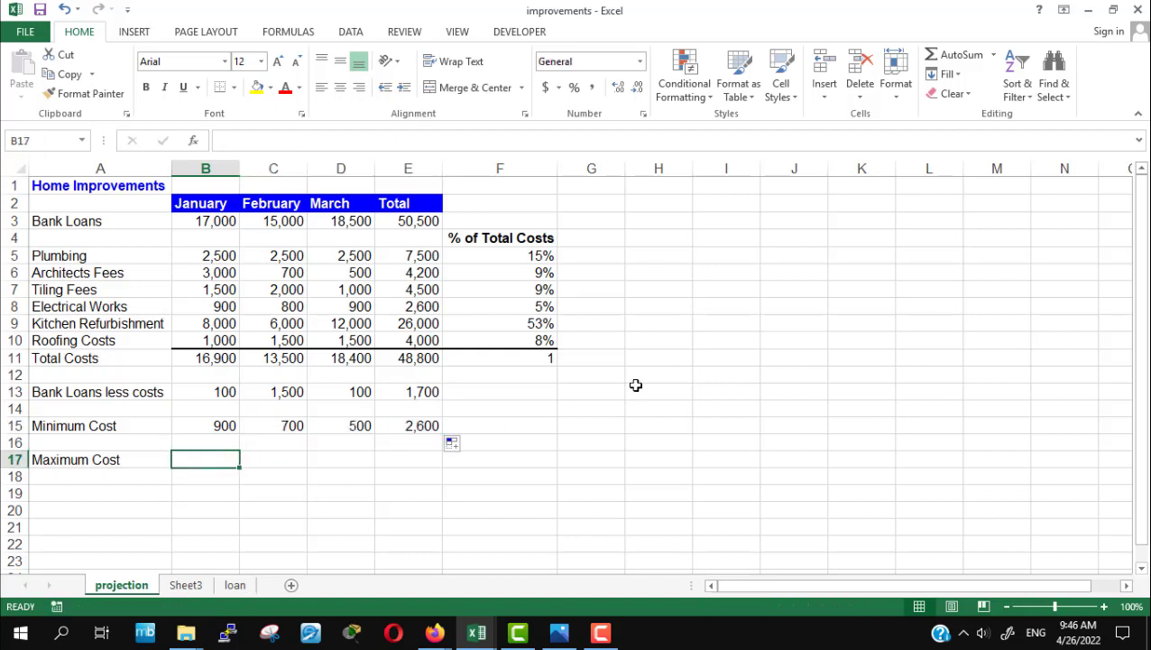
text(=)
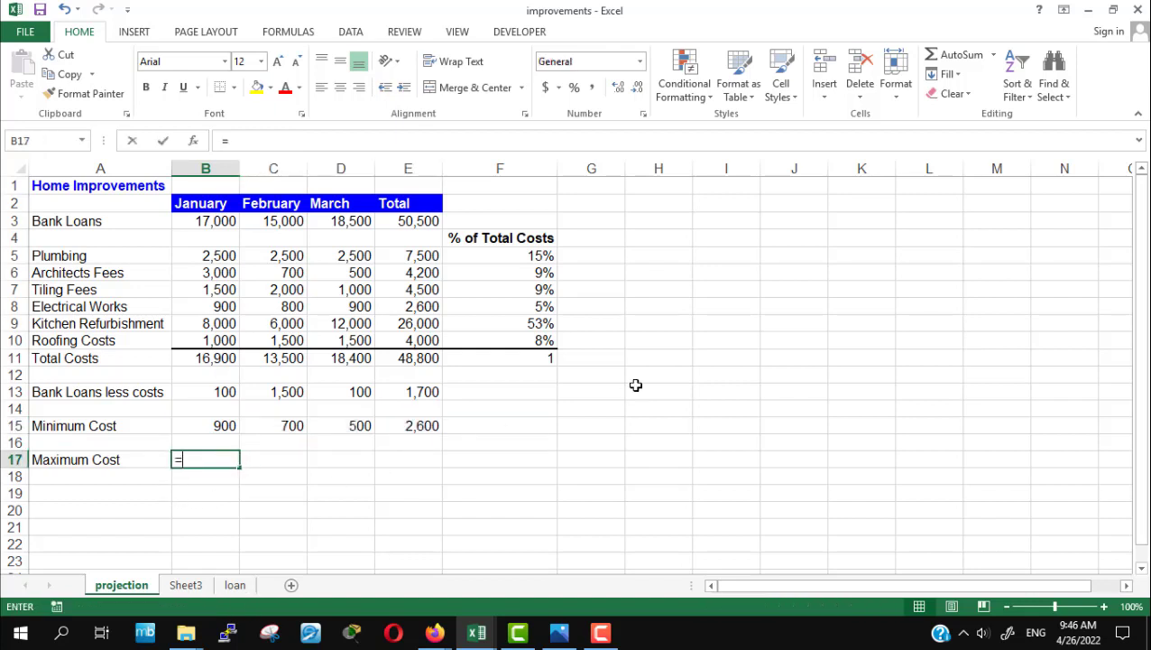
text(max()
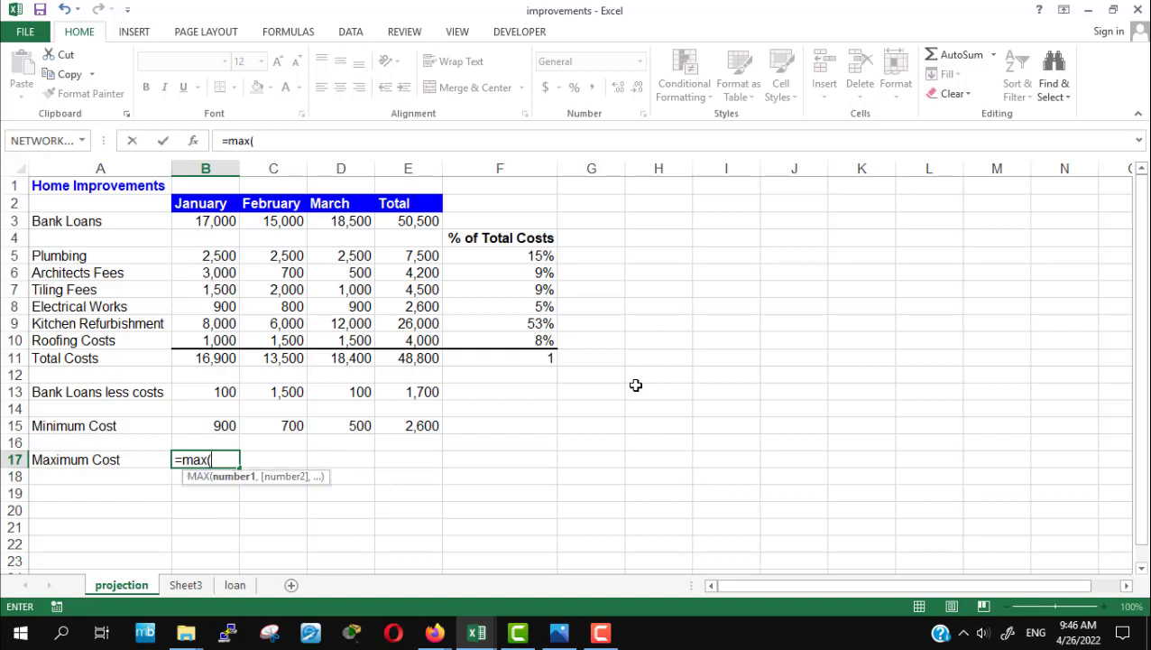
drag(224, 258, 225, 341)
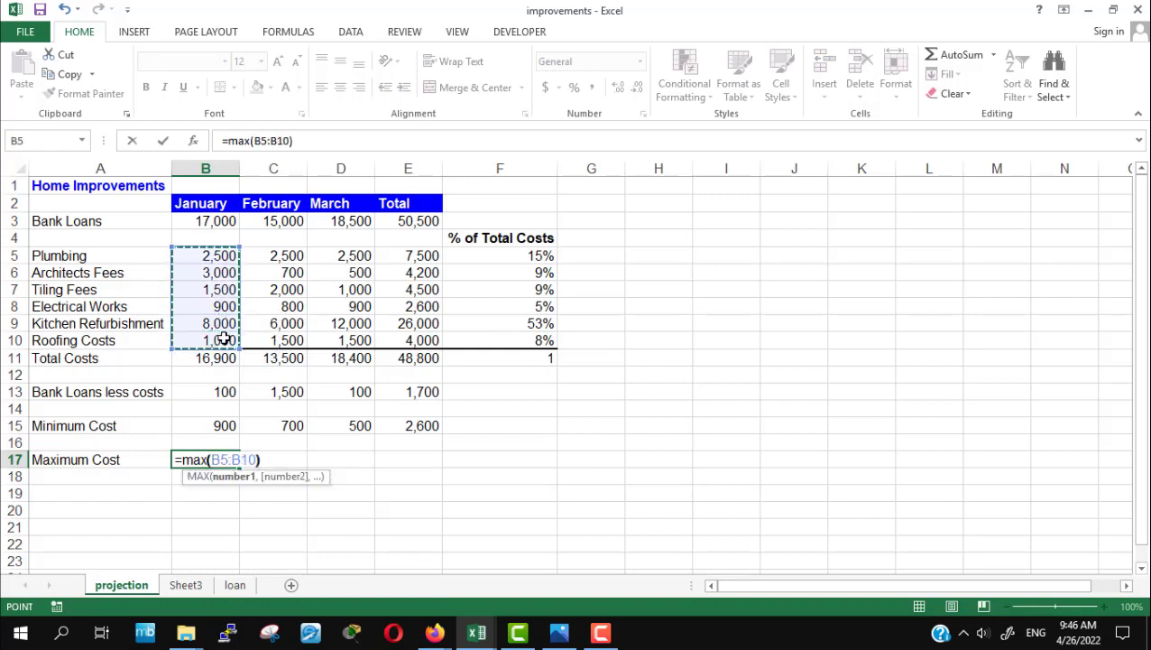
key(Return)
click(226, 459)
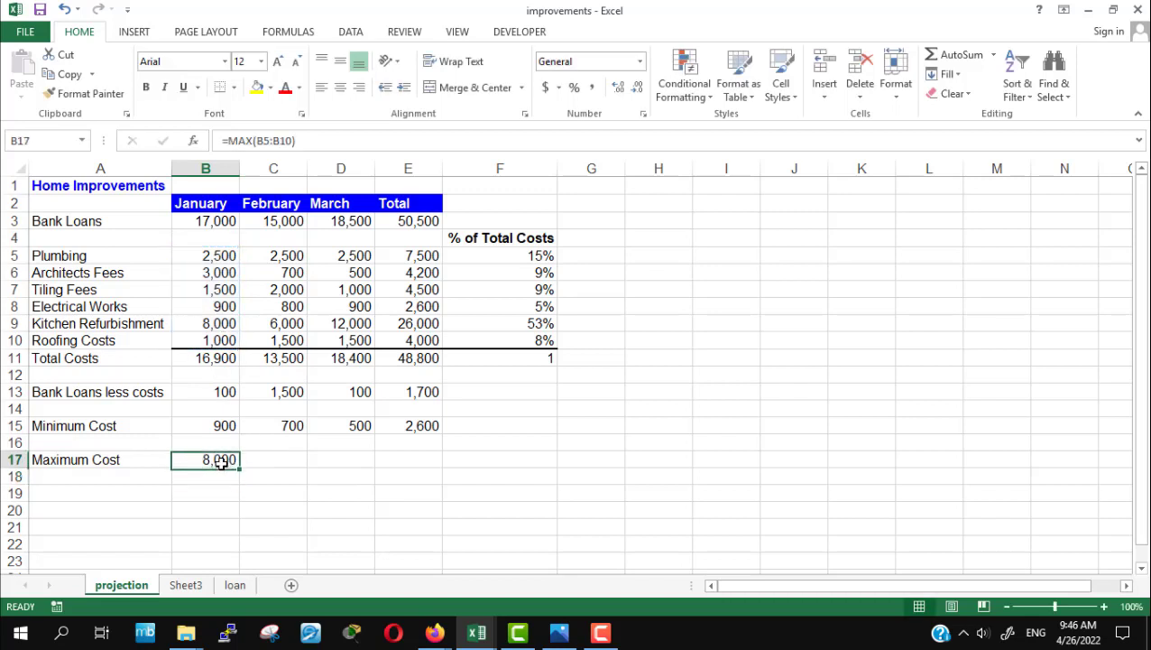
drag(238, 467, 442, 466)
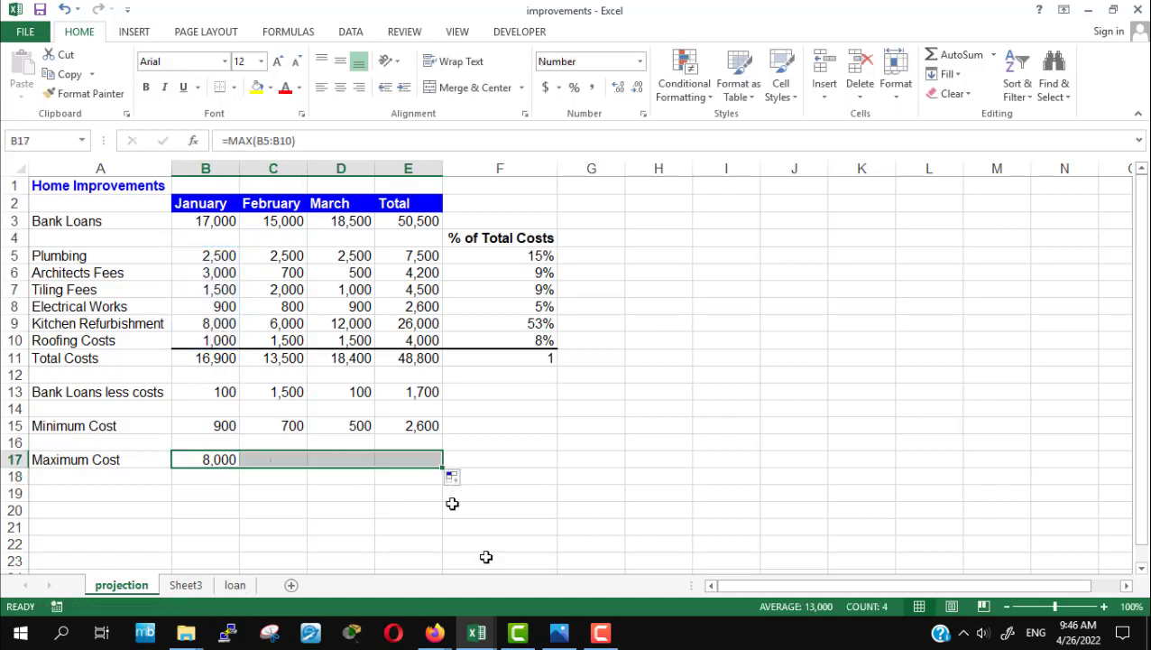
click(504, 543)
mouse_move(435, 633)
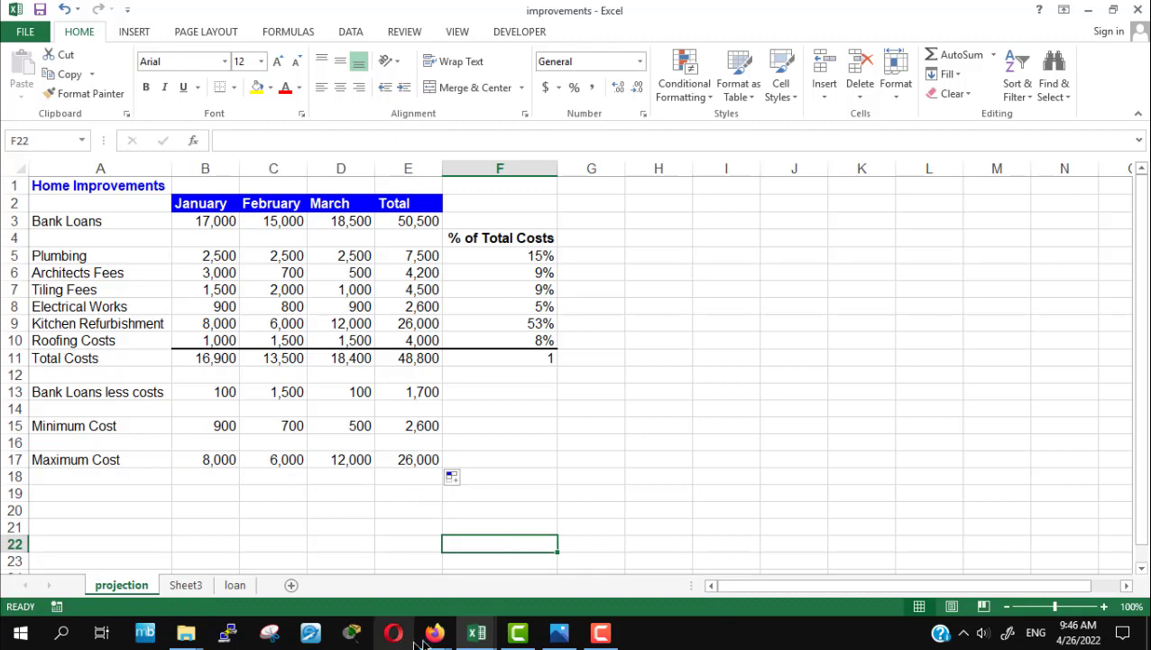
click(392, 554)
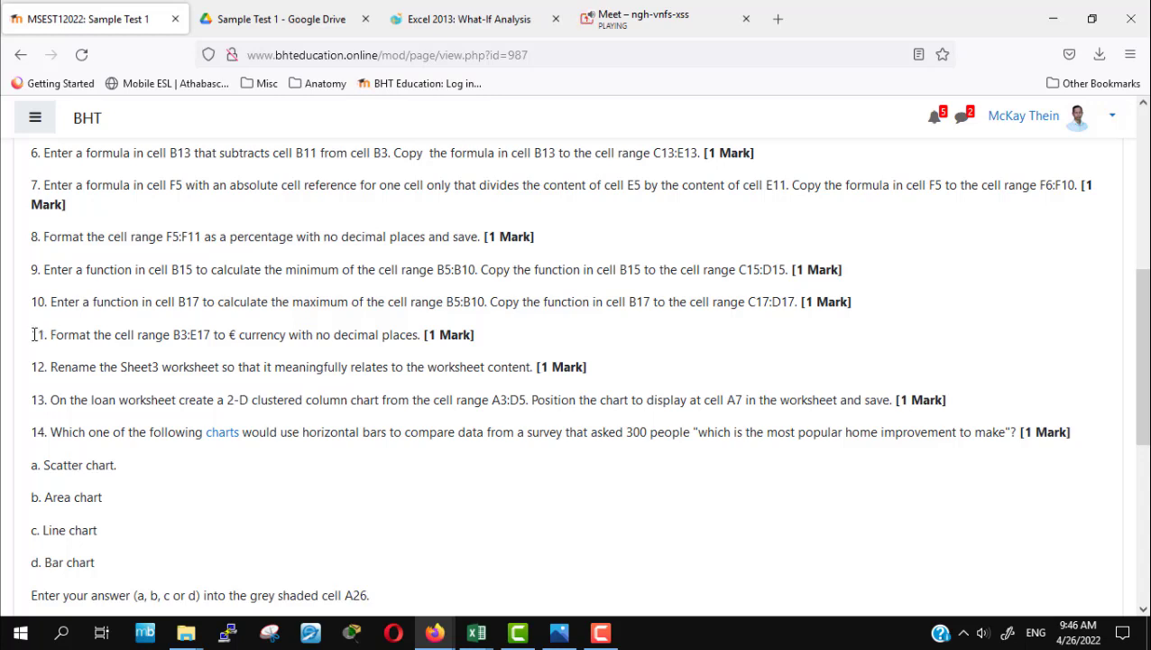
drag(34, 333, 435, 332)
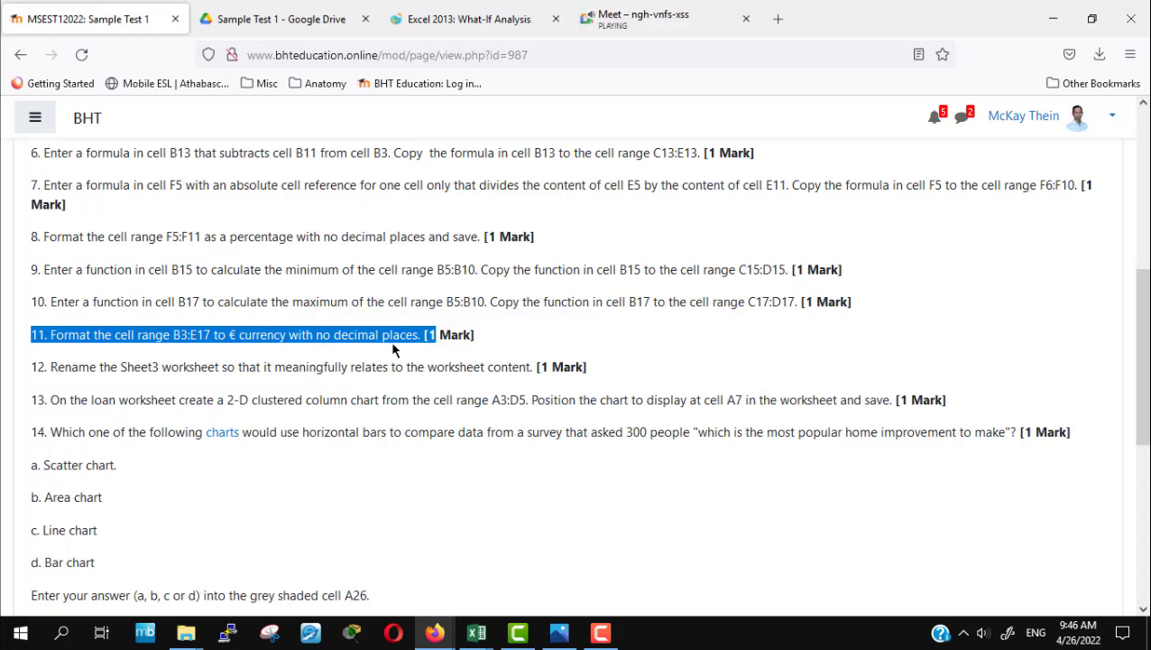
click(476, 635)
Apply Currency format to B3:E17, then bring up More Number Formats for it
click(518, 574)
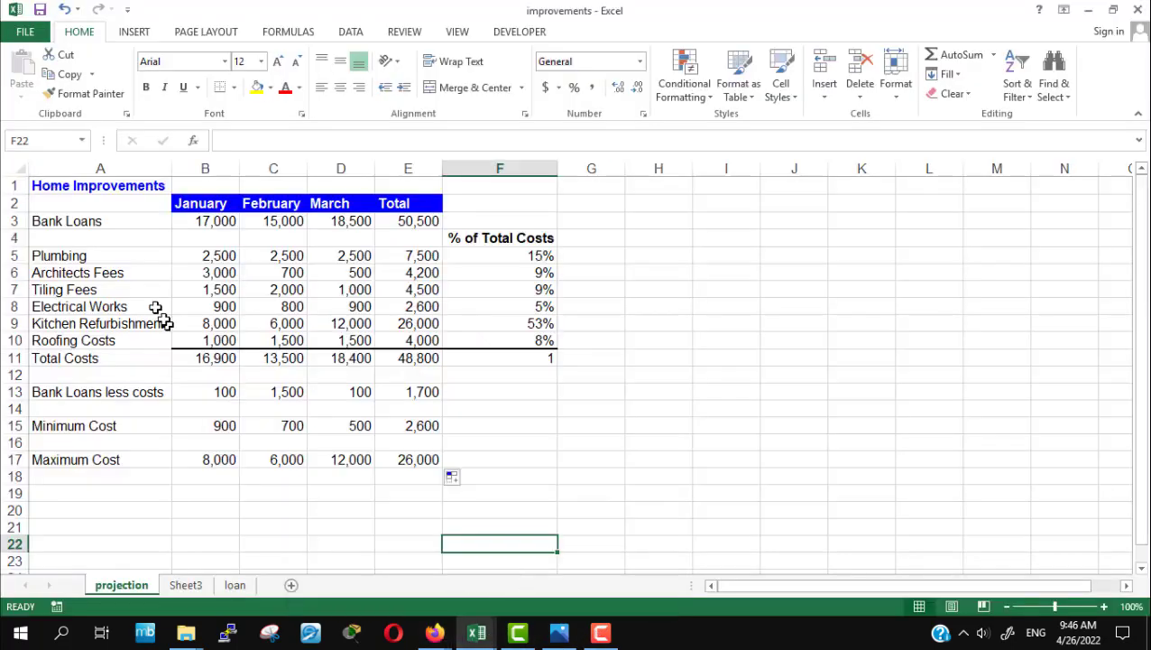
drag(209, 223, 406, 321)
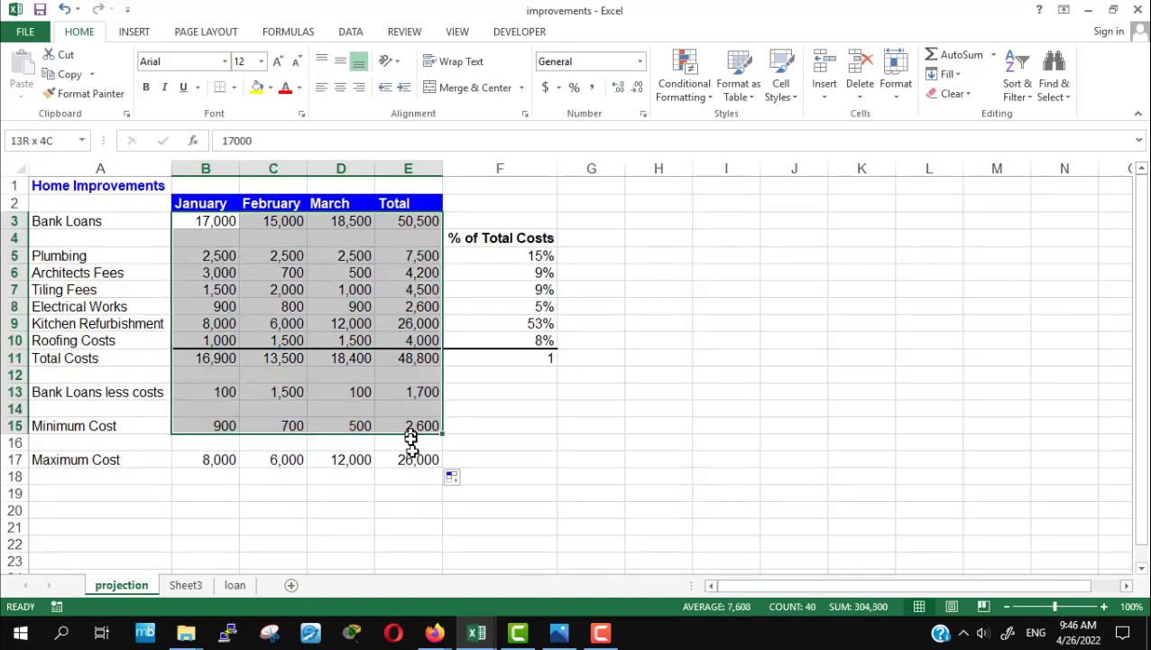
drag(406, 321, 417, 461)
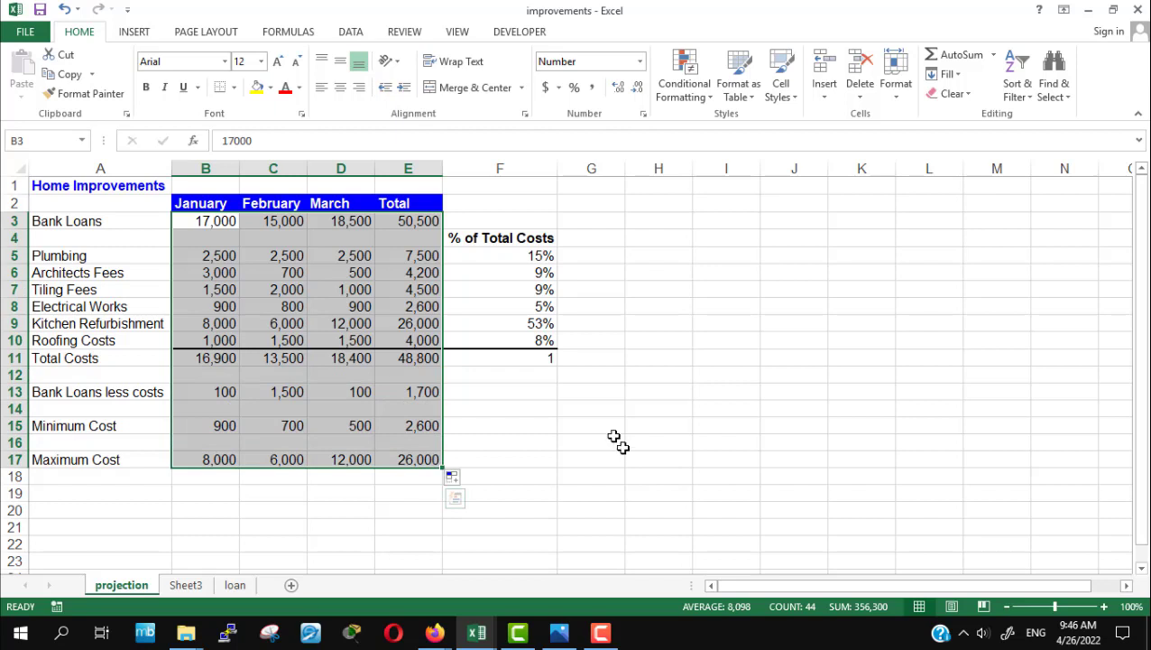
click(641, 61)
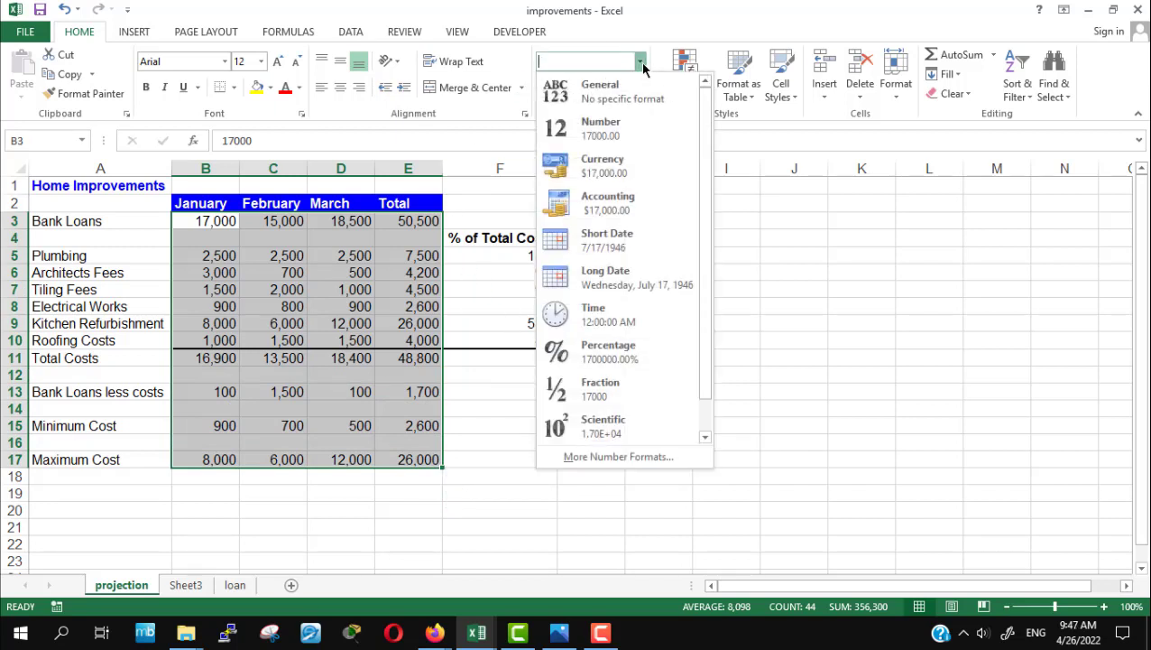
click(617, 173)
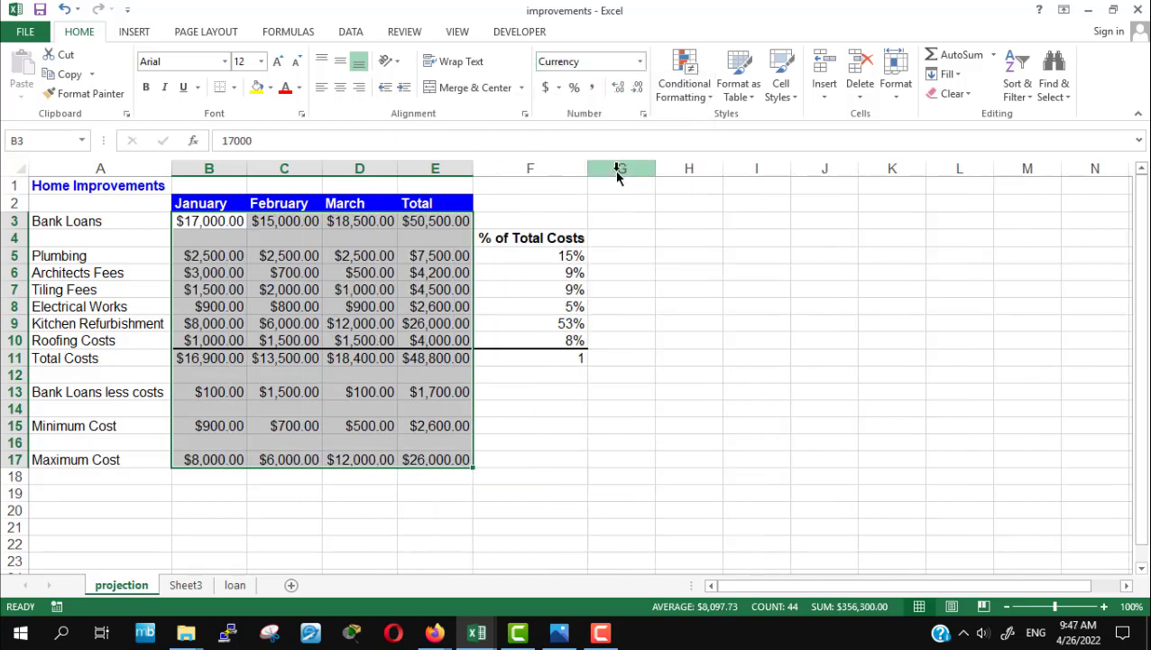
click(640, 62)
click(617, 458)
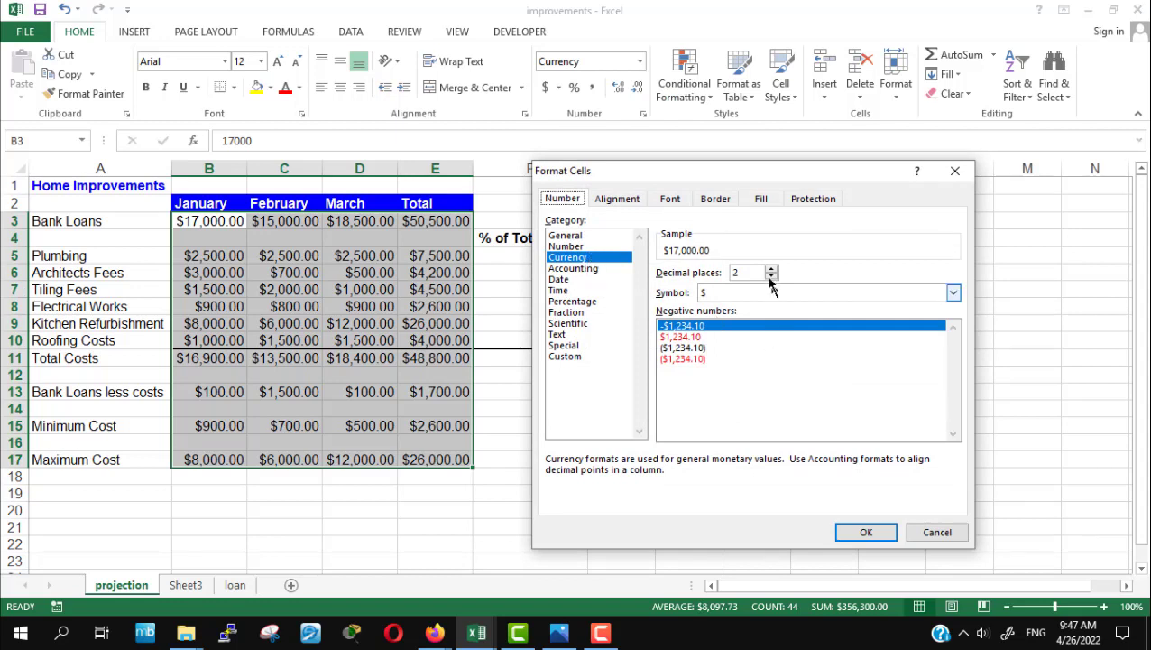
Set Currency decimal places to 0 (sample $17,000) and scroll down the Symbol list for €
click(771, 276)
click(771, 276)
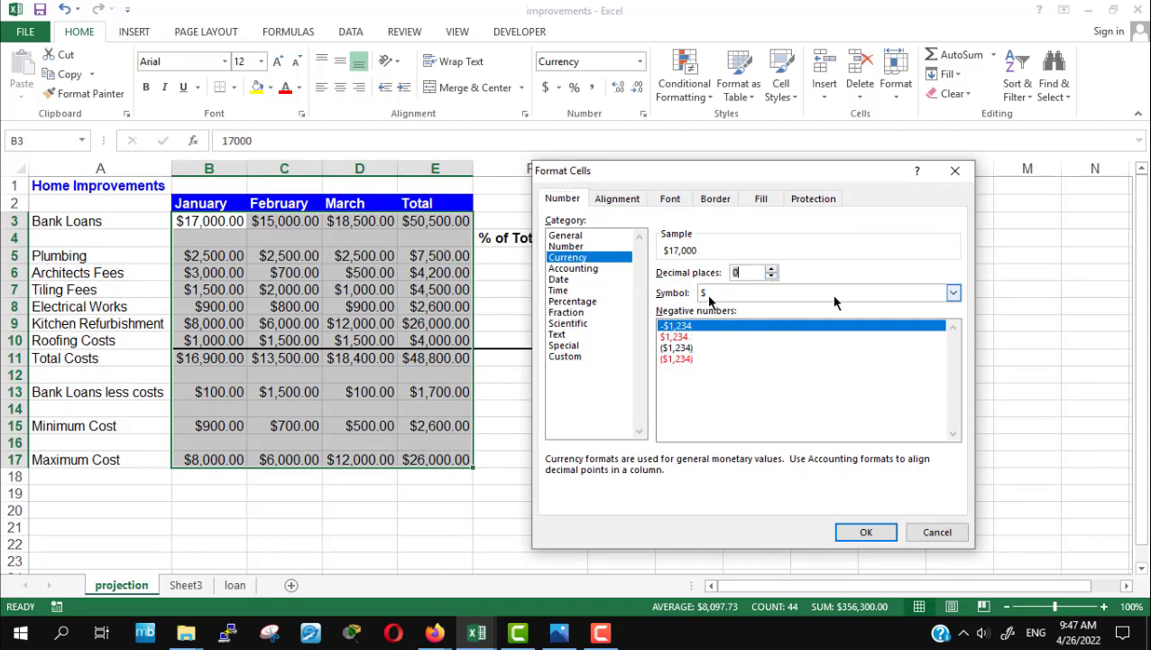
click(953, 295)
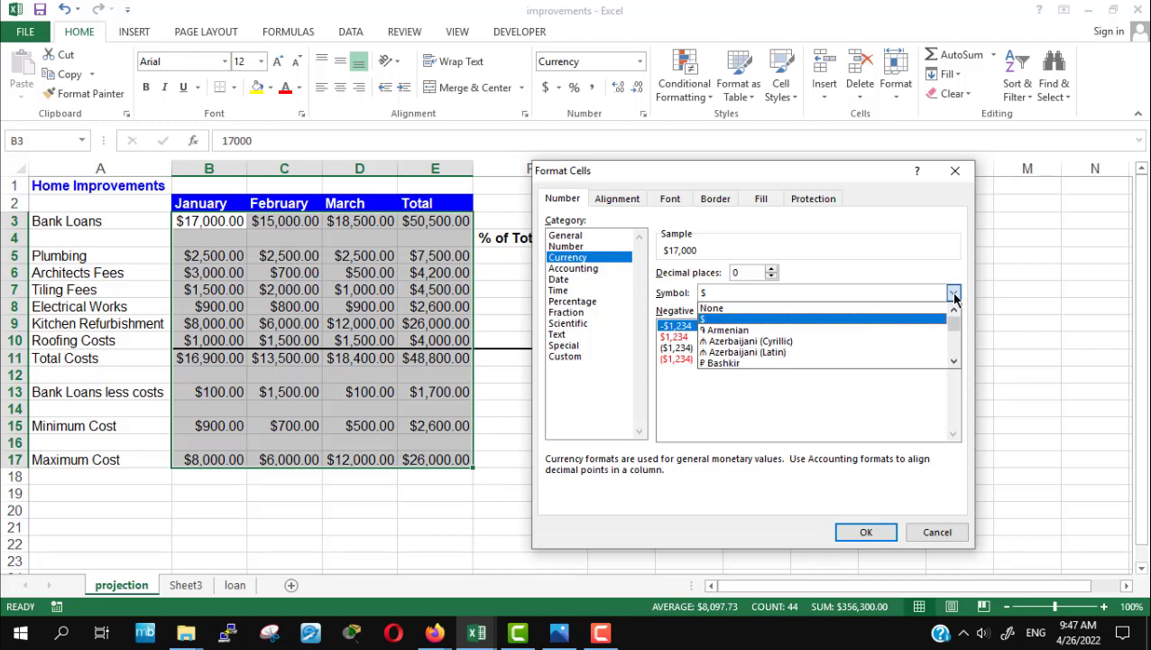
click(953, 361)
click(954, 361)
click(954, 361)
click(954, 361)
click(954, 361)
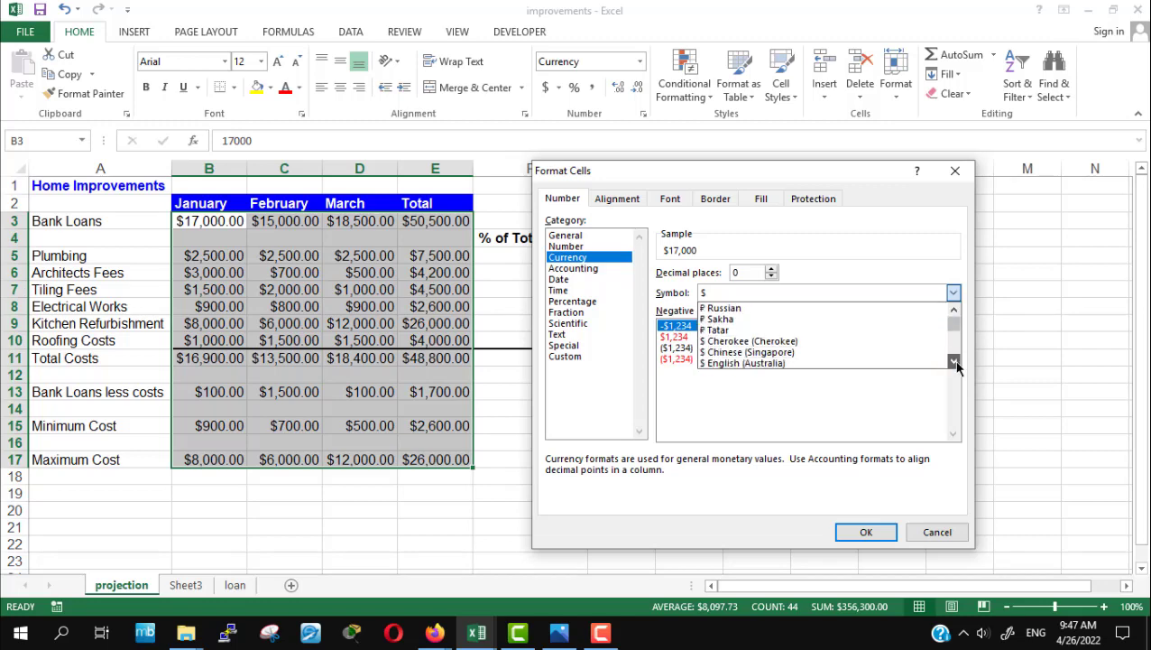
click(954, 361)
click(954, 361)
click(954, 361)
click(954, 360)
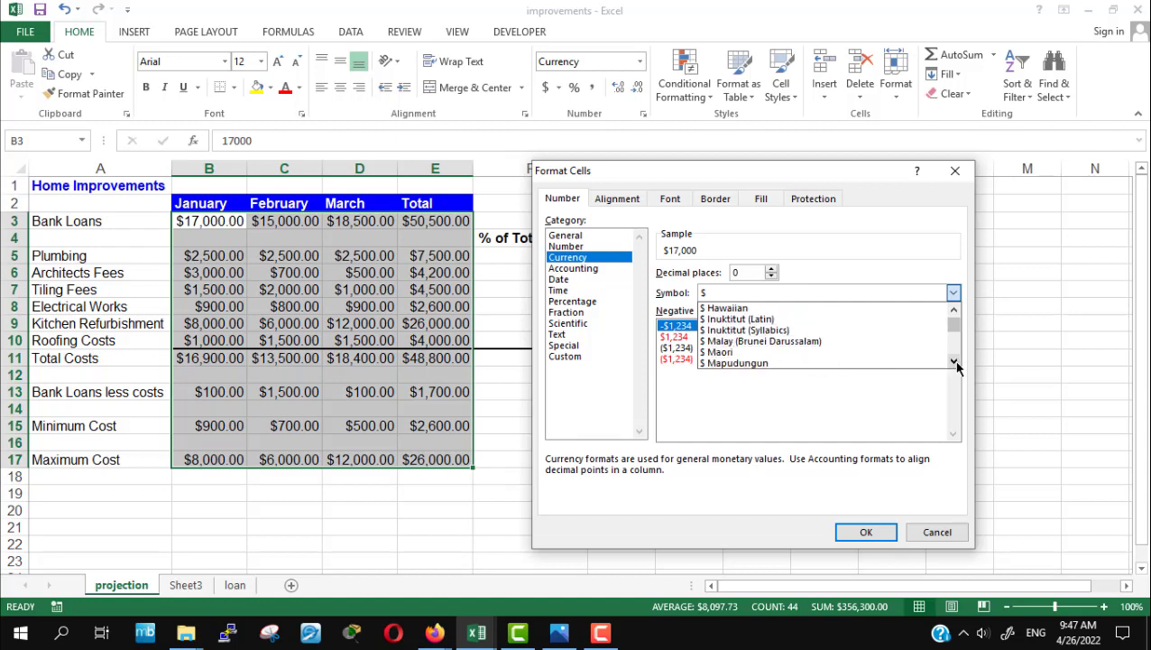
click(954, 360)
click(953, 360)
click(954, 361)
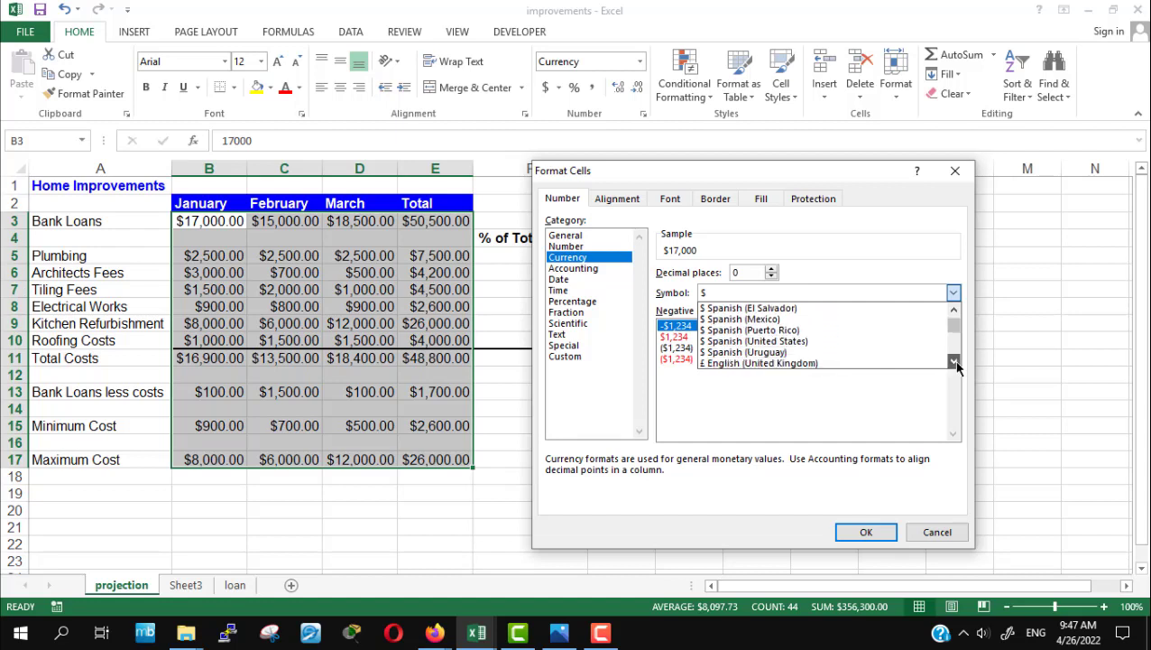
click(954, 361)
click(954, 361)
click(953, 361)
click(953, 361)
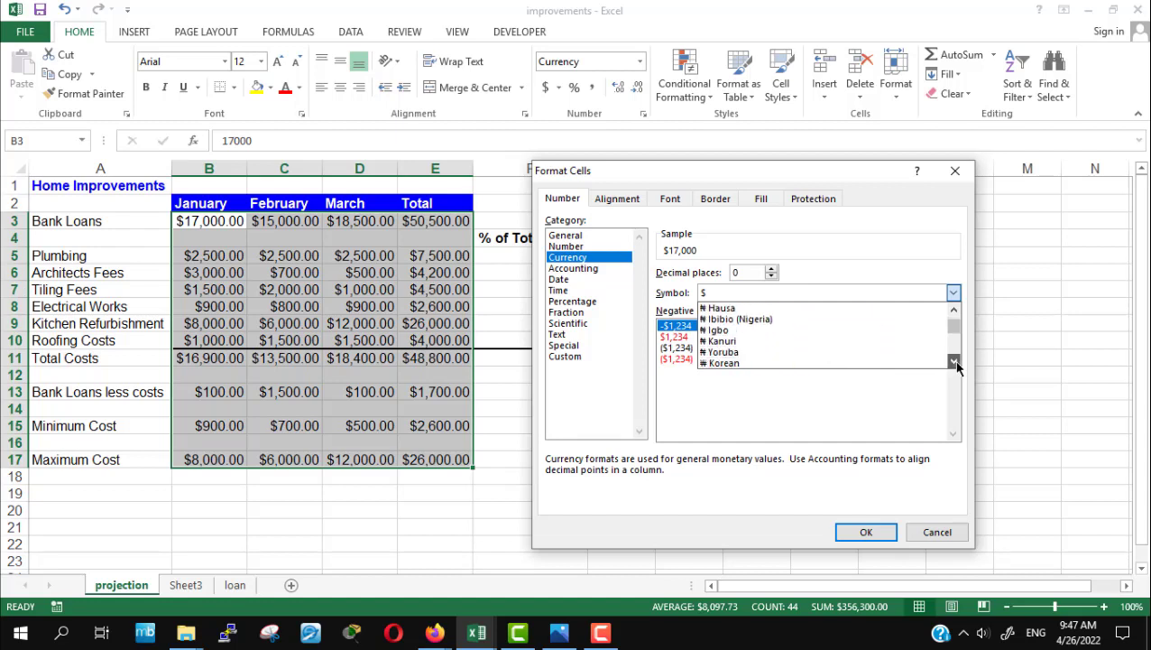
click(954, 361)
click(954, 363)
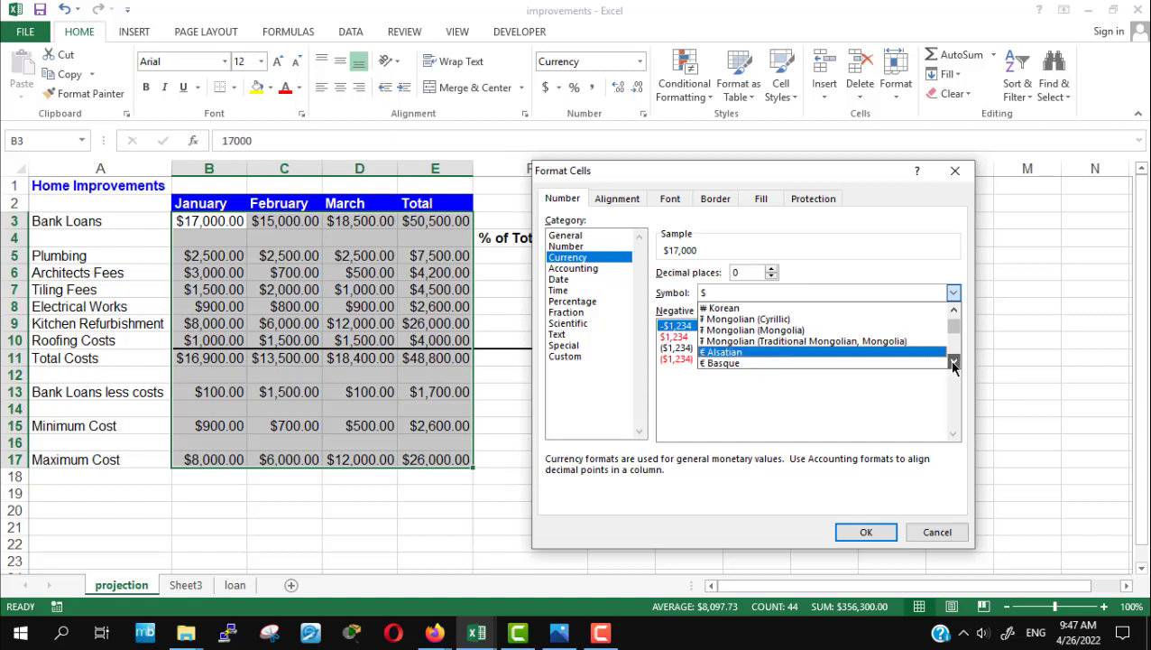
click(953, 363)
click(954, 363)
click(954, 362)
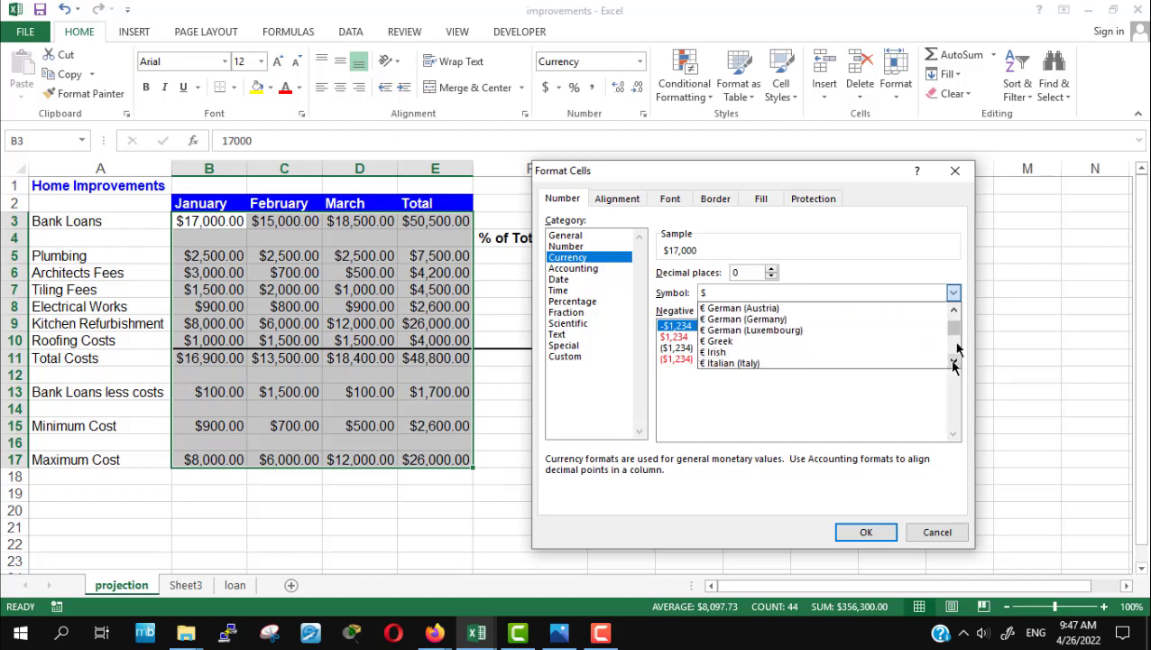
Scroll back up and down the Symbol list, still searching for the € symbol
click(954, 312)
click(954, 312)
click(954, 312)
click(954, 312)
click(954, 312)
click(954, 312)
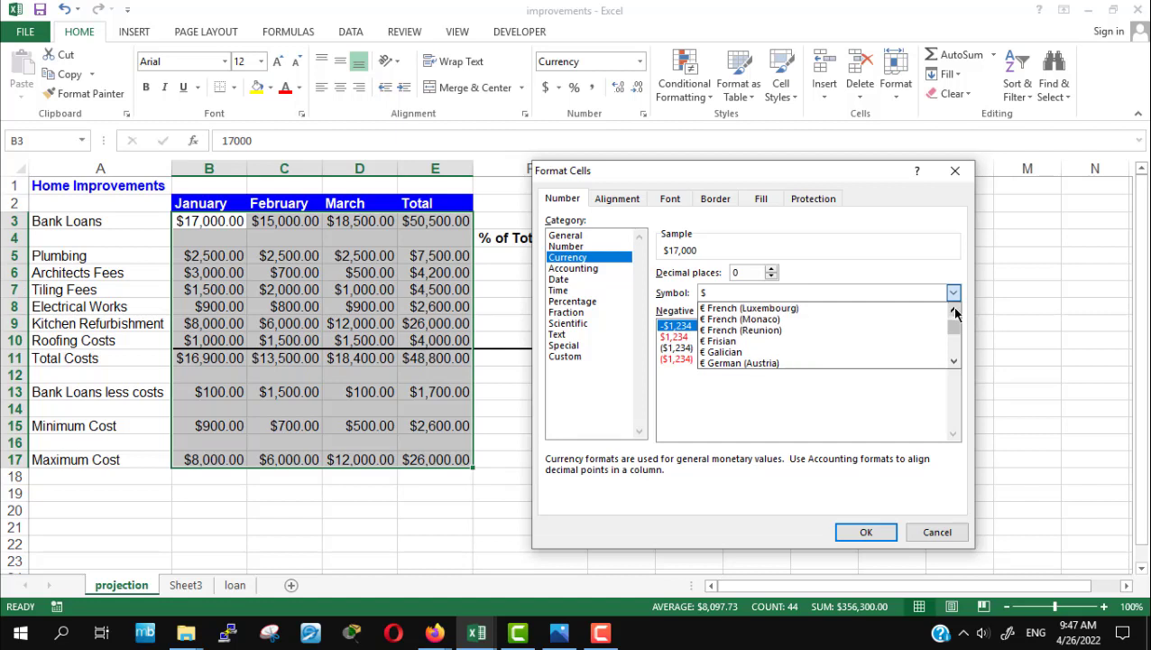
click(953, 311)
click(954, 311)
click(953, 311)
click(954, 311)
click(954, 311)
click(954, 311)
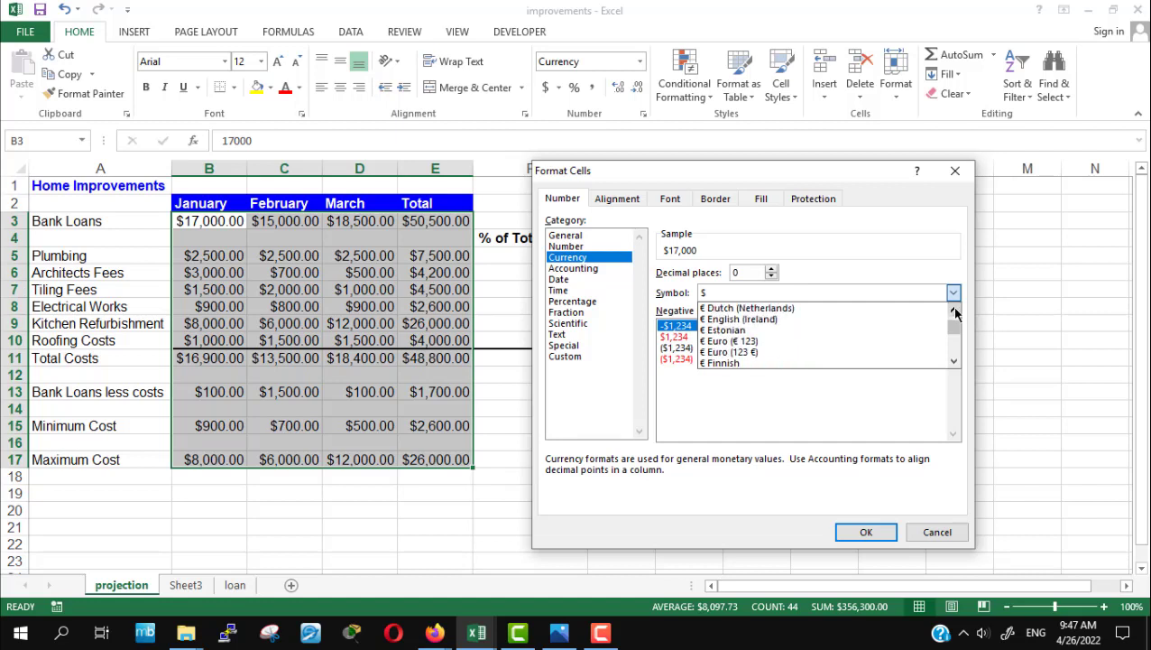
click(954, 311)
click(954, 311)
click(954, 312)
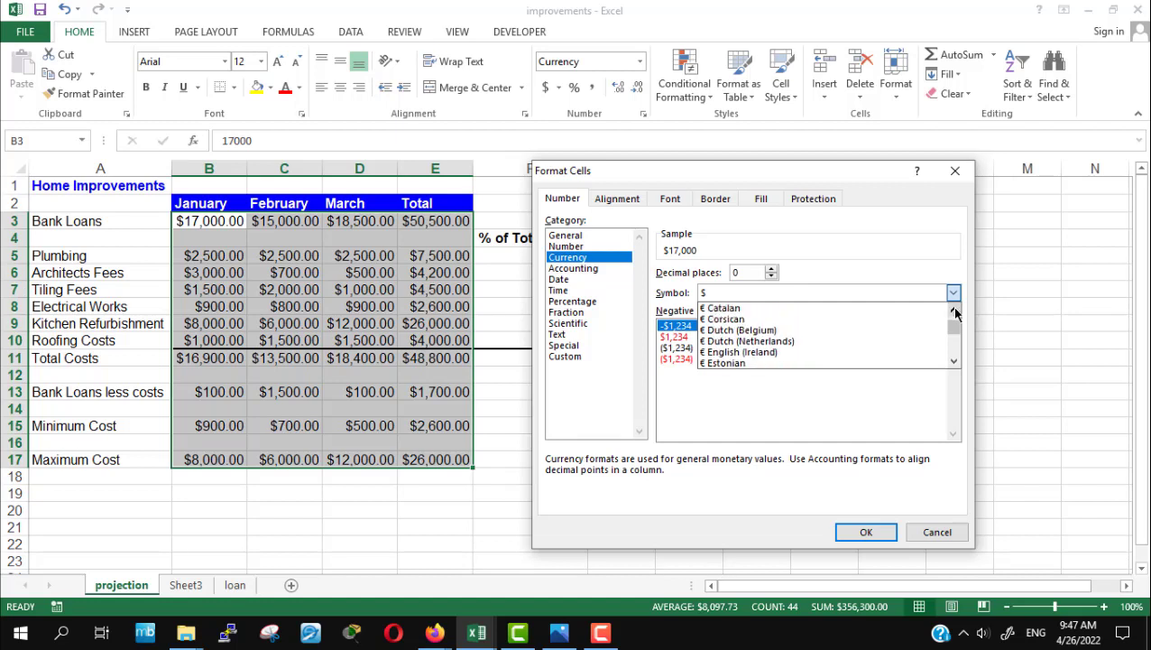
click(954, 311)
click(954, 311)
click(954, 311)
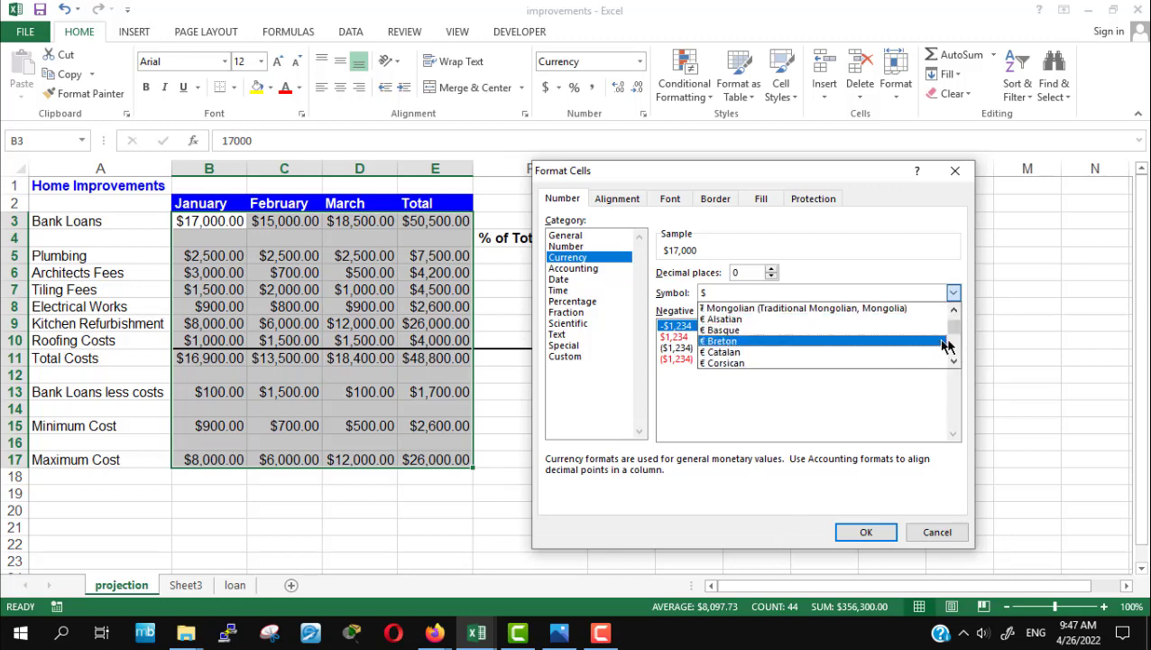
click(954, 357)
click(954, 357)
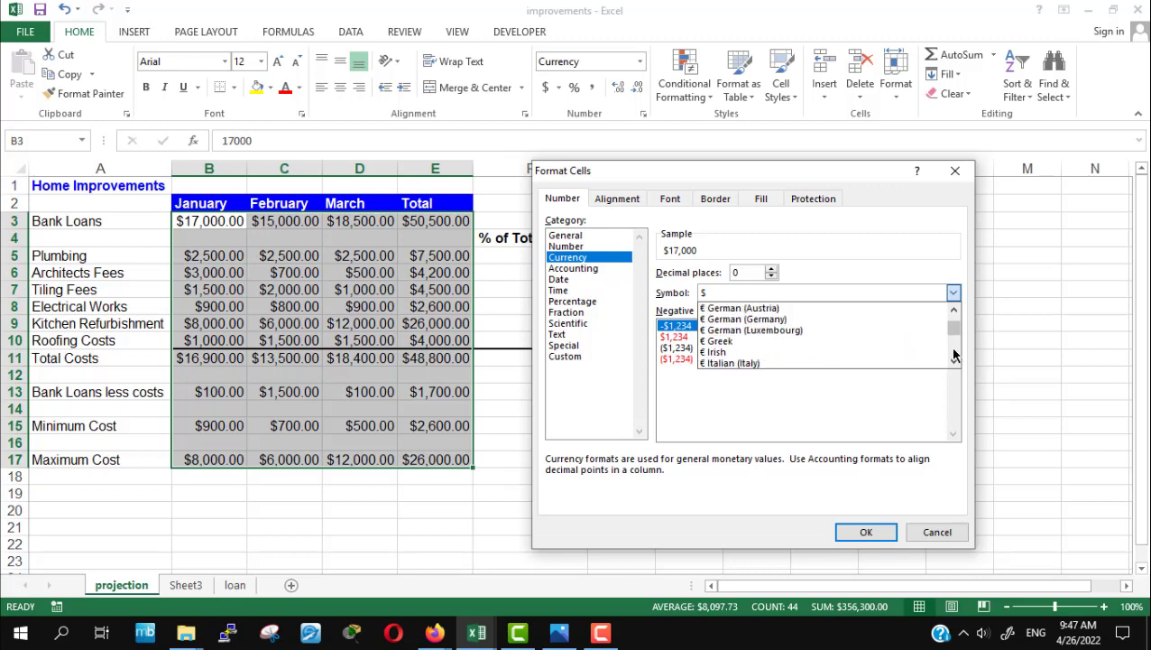
click(953, 357)
click(953, 357)
click(953, 357)
click(954, 357)
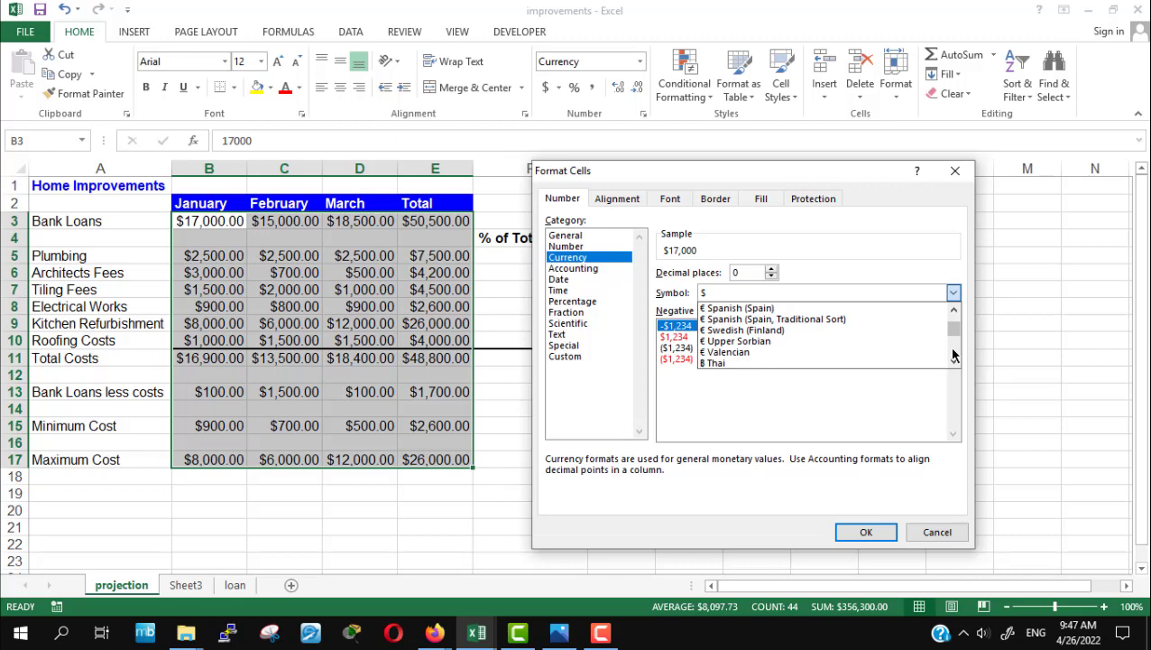
click(422, 639)
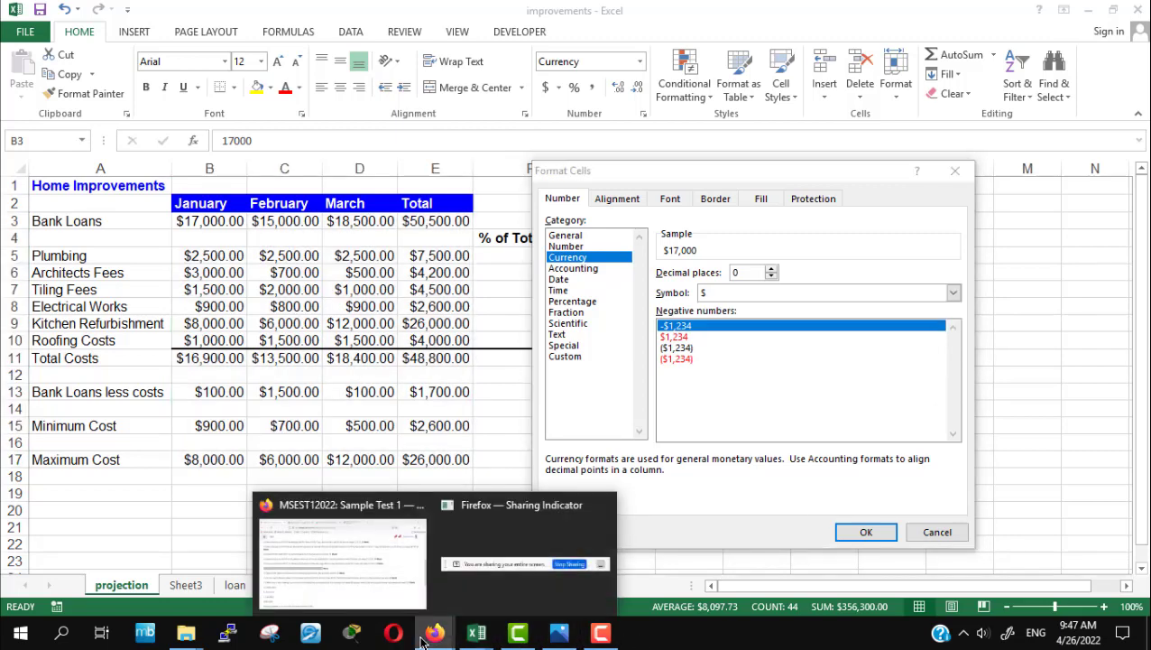
click(412, 578)
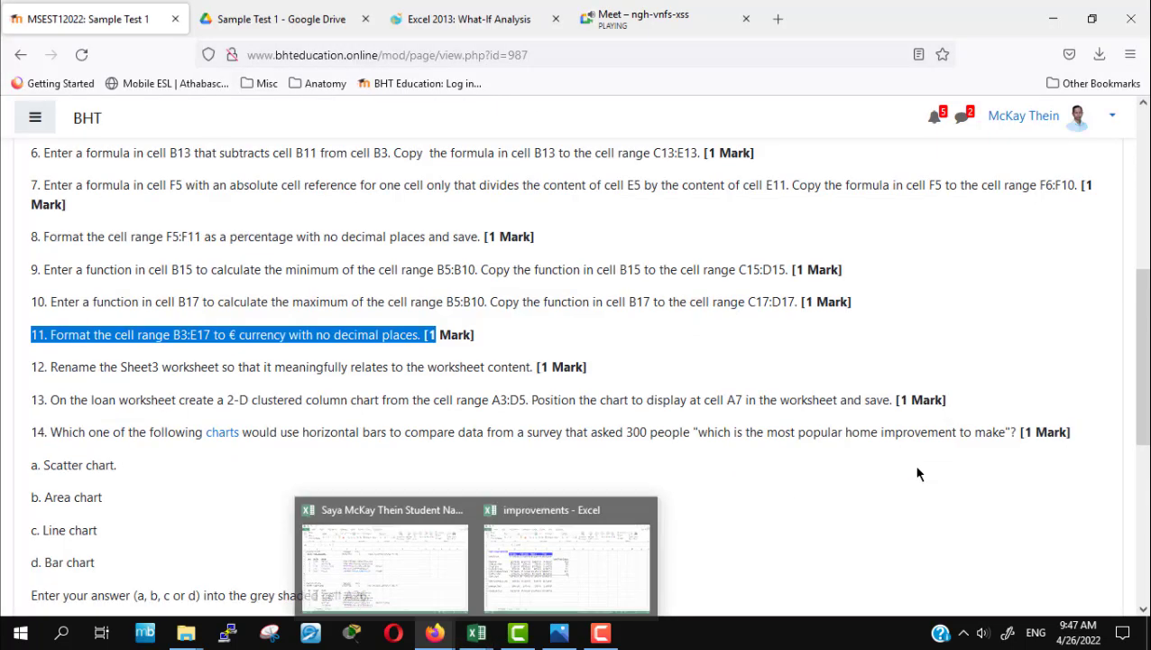
click(914, 463)
Choose the € French (Reunion) symbol and confirm, so B3:E17 read like 17,000 €
mouse_move(477, 633)
click(550, 541)
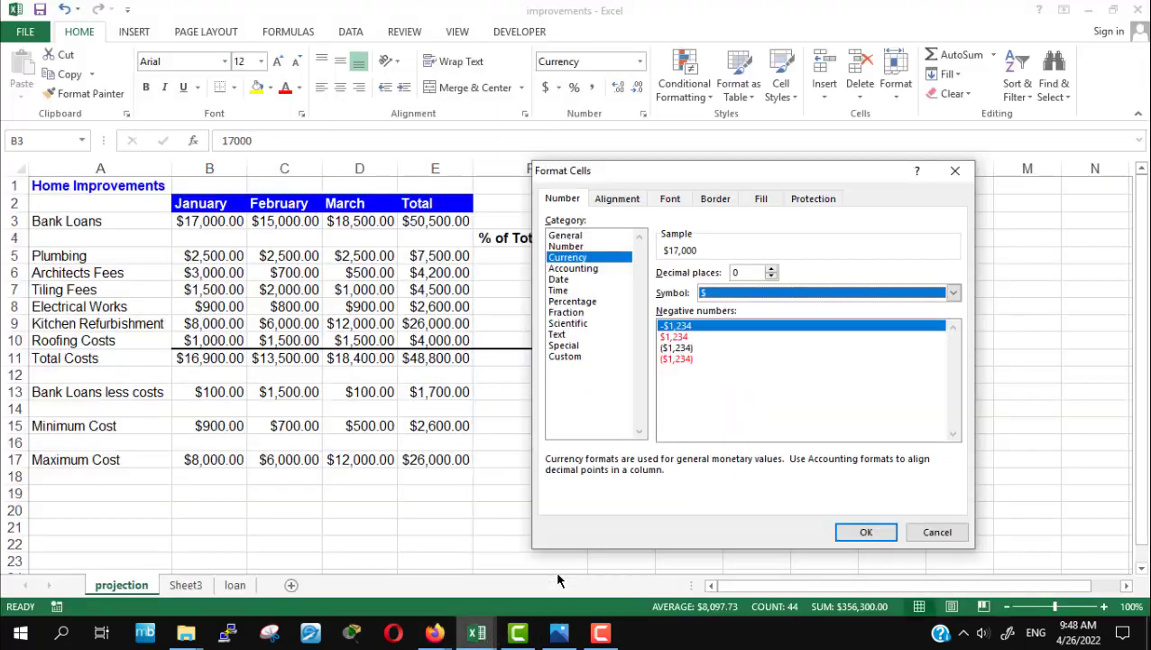
click(952, 294)
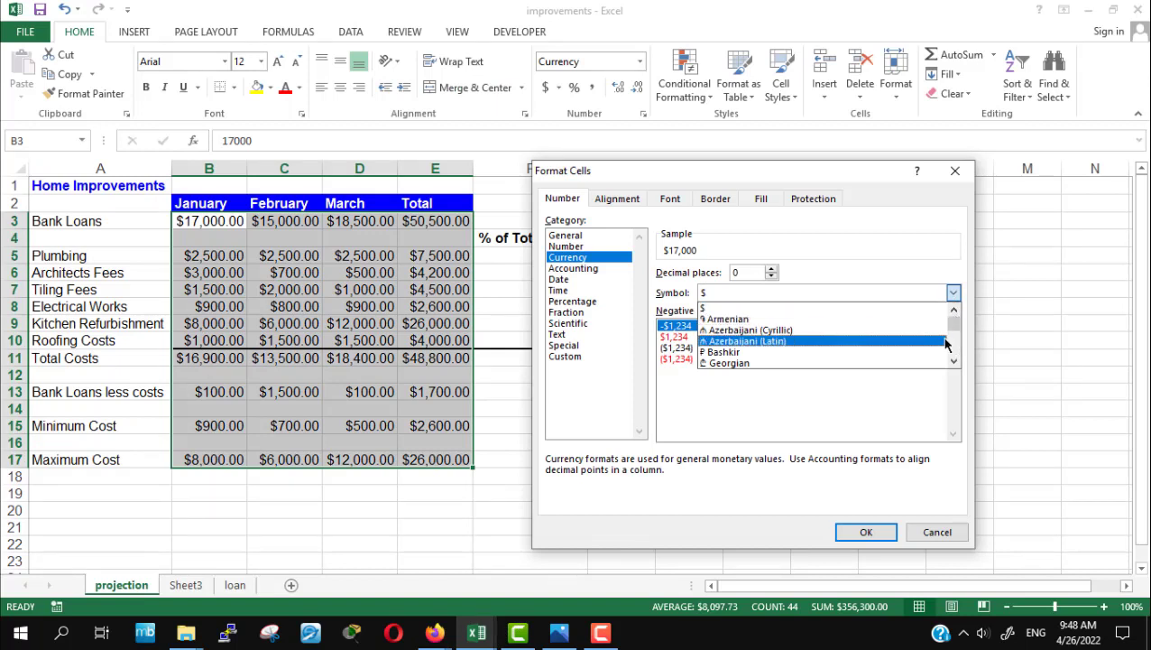
drag(954, 330, 958, 379)
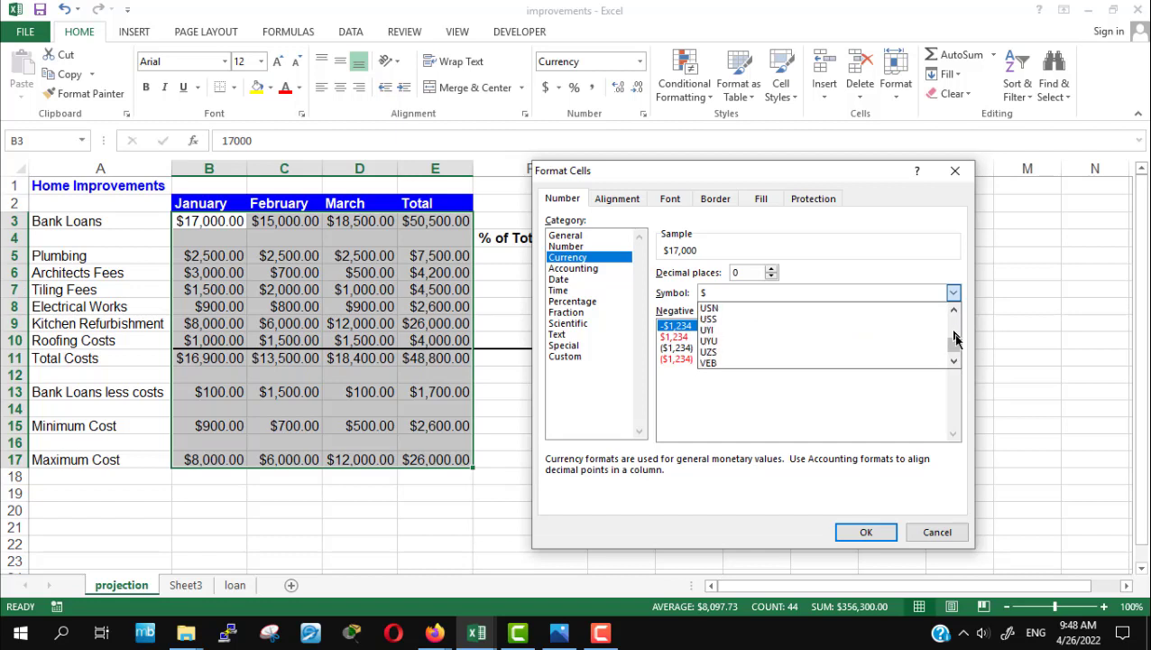
drag(953, 348, 955, 328)
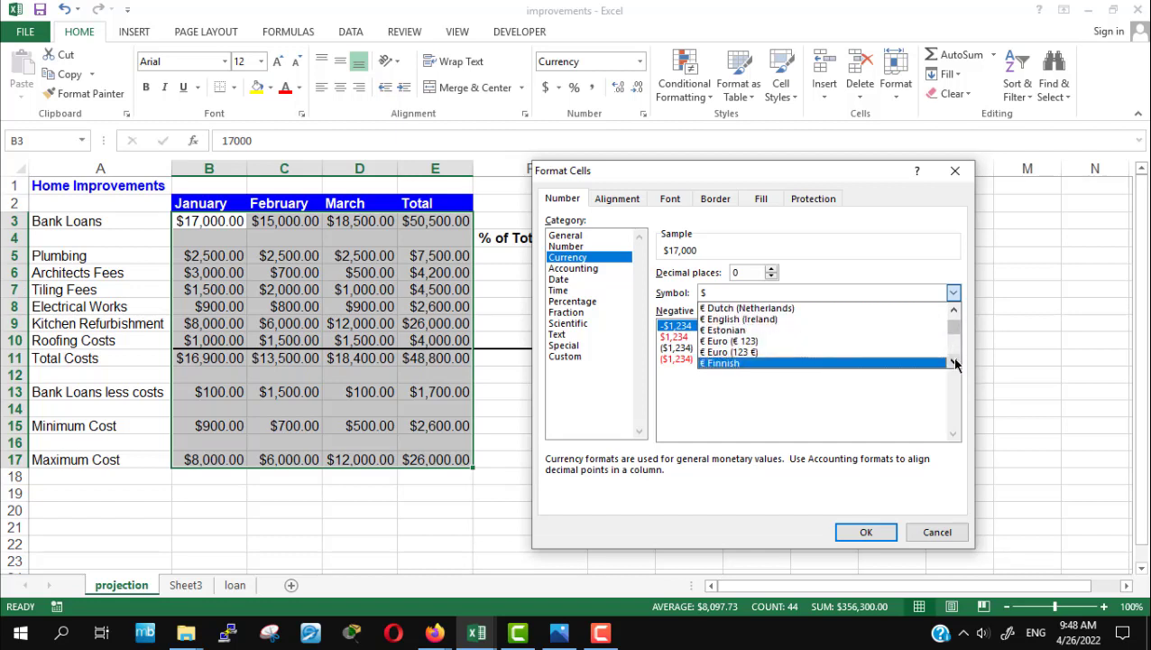
click(953, 362)
click(954, 362)
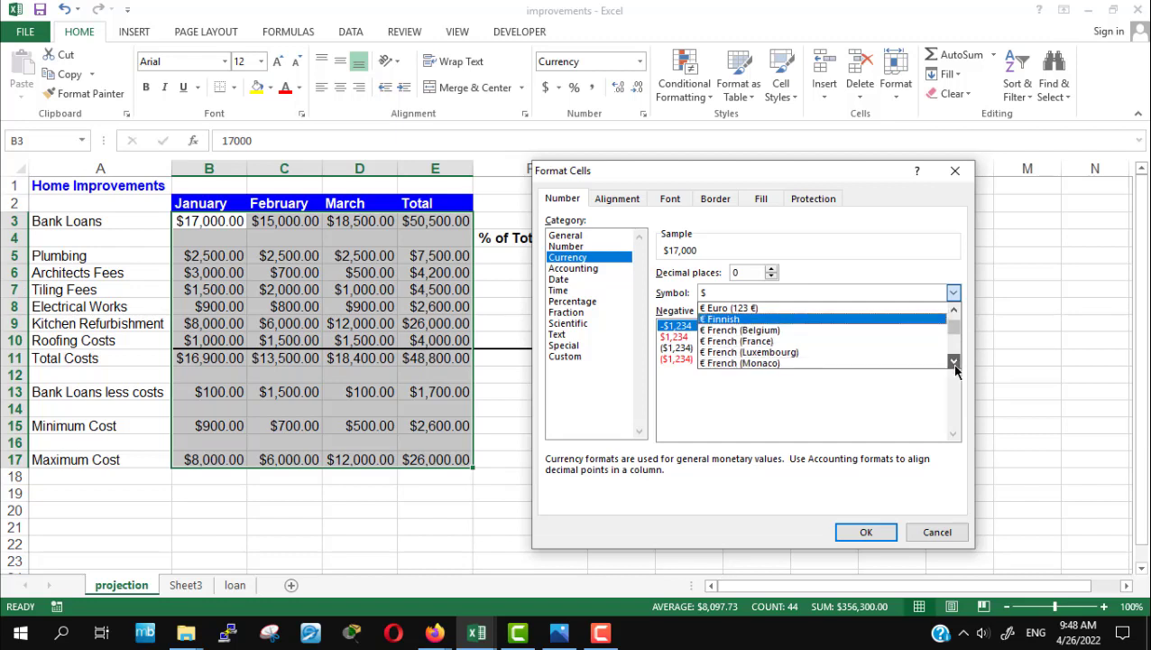
click(954, 362)
click(953, 362)
click(954, 362)
click(953, 362)
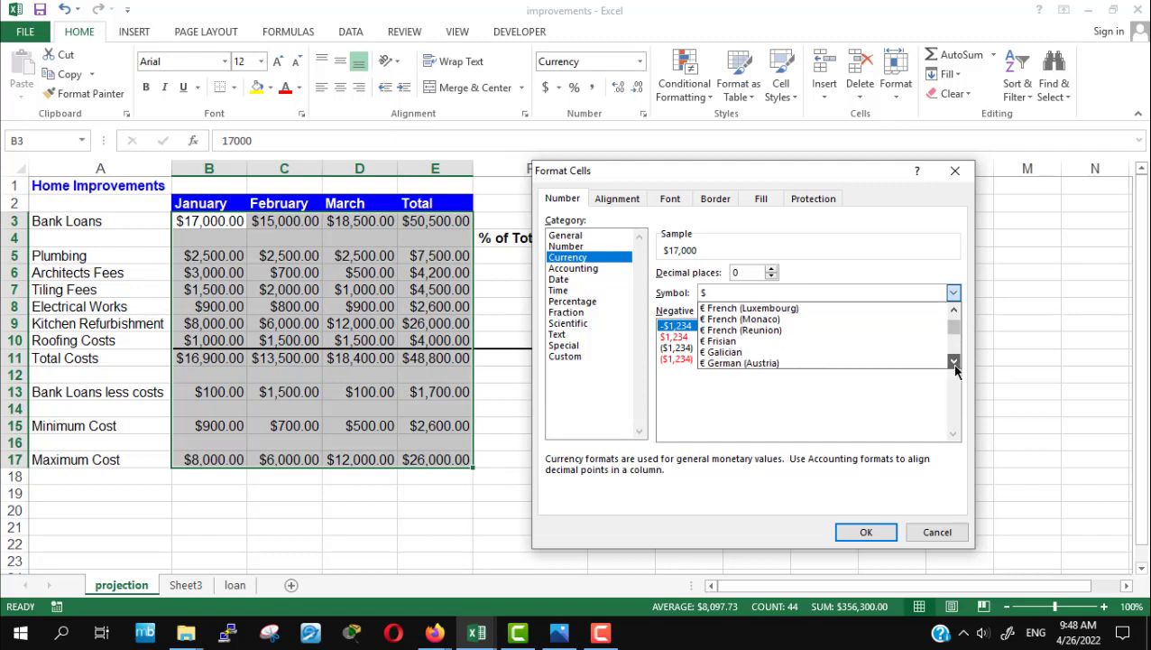
click(767, 332)
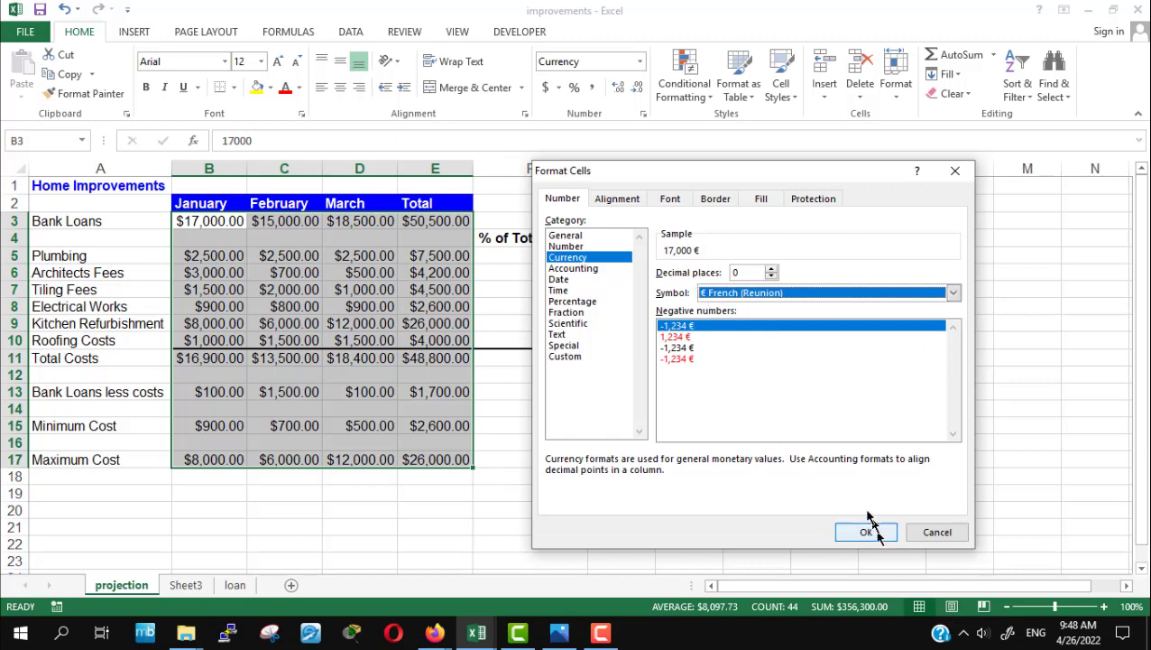
click(861, 532)
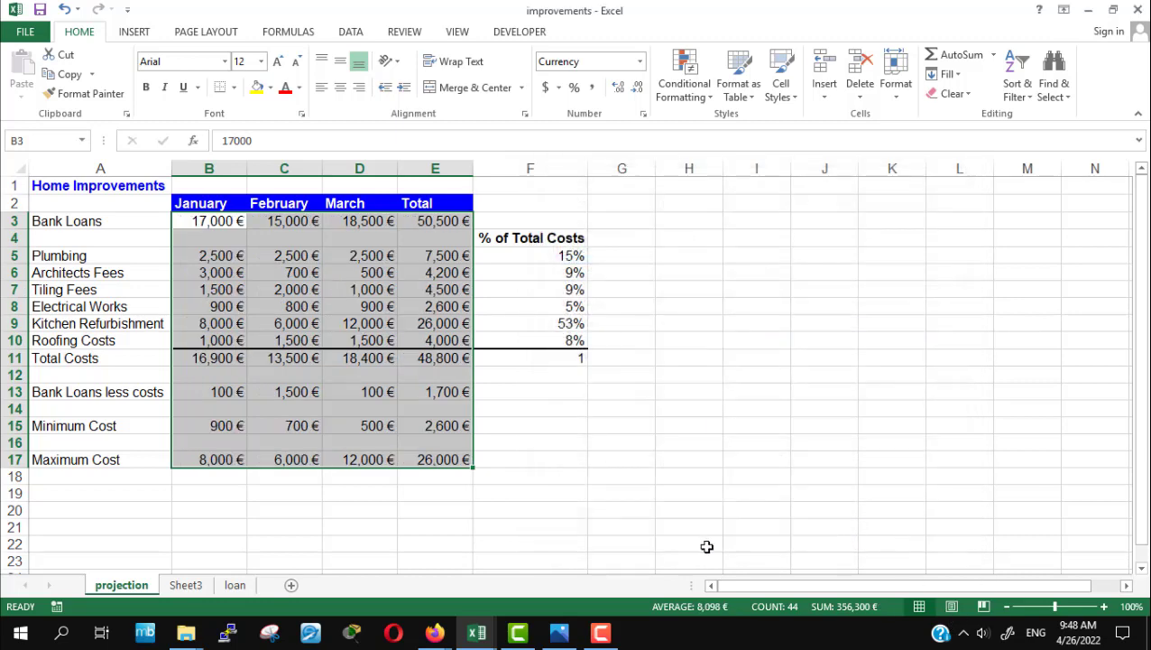
click(432, 500)
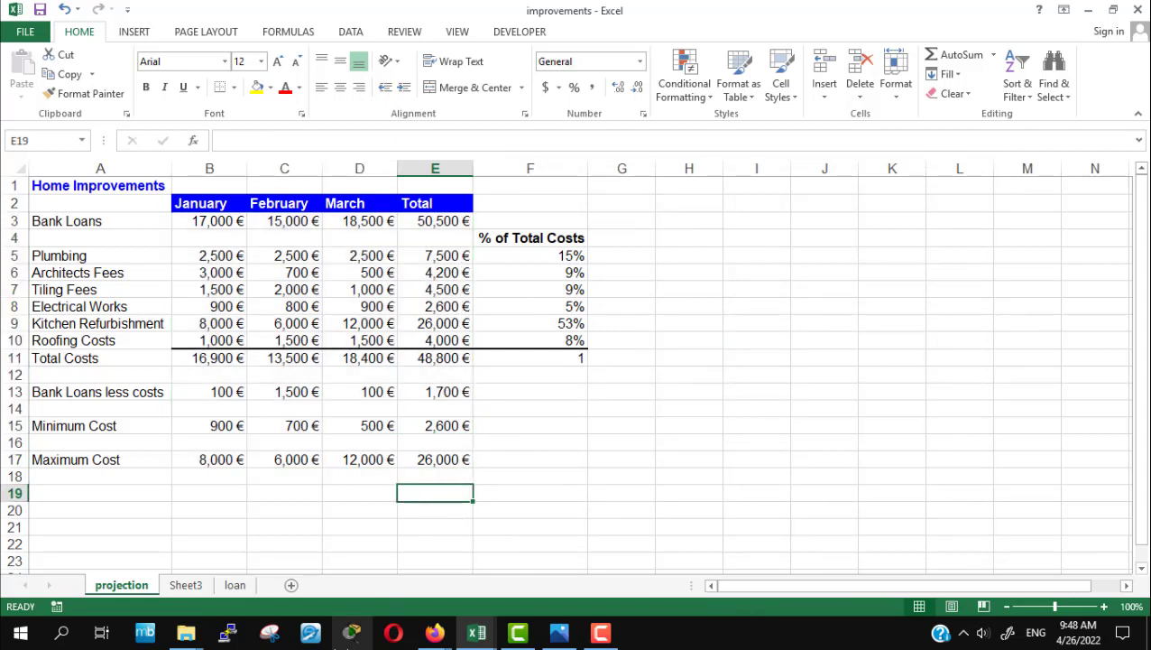
mouse_move(434, 633)
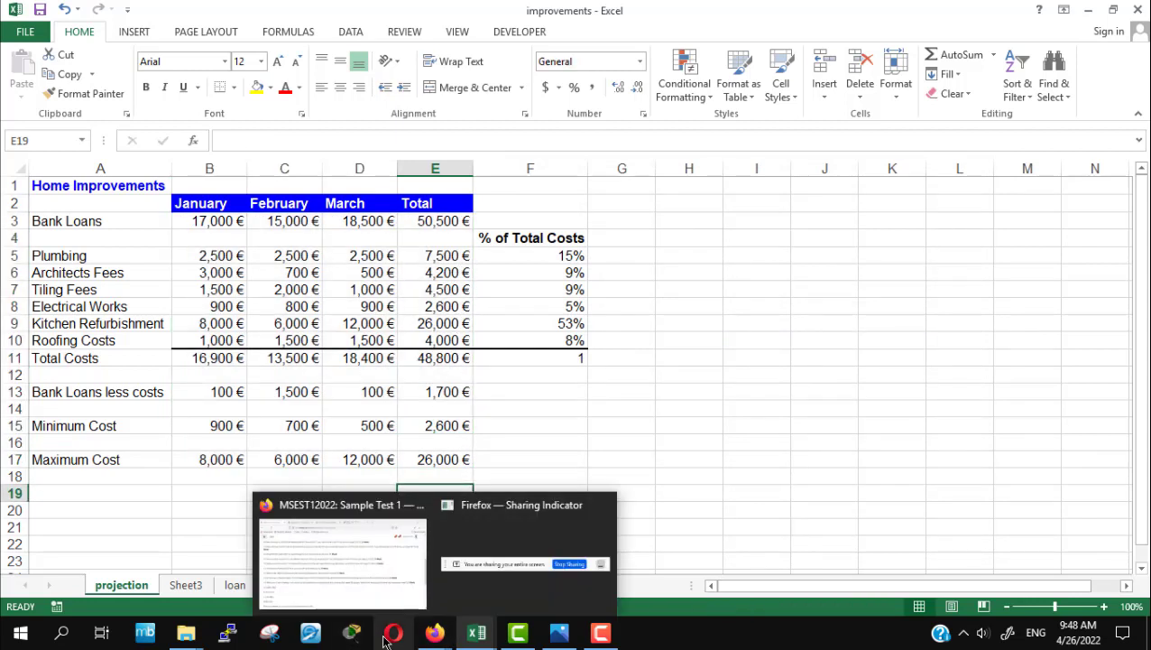
click(397, 560)
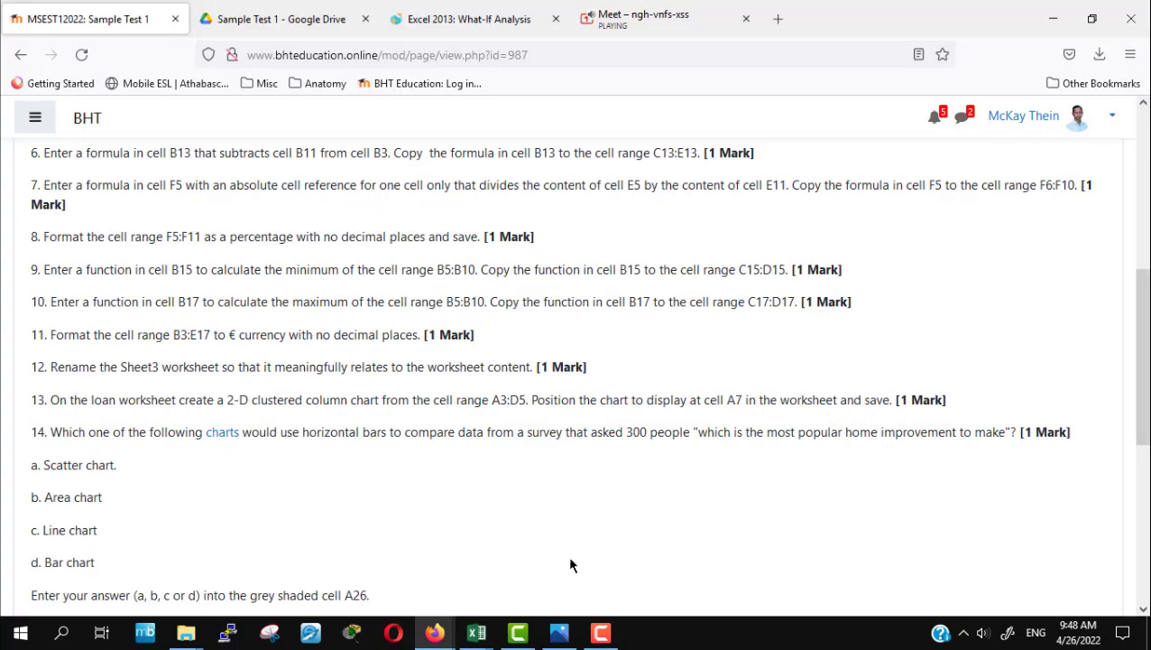
Return from the test questions to the improvements workbook, now showing Sheet3
scroll(570, 559, down, 2)
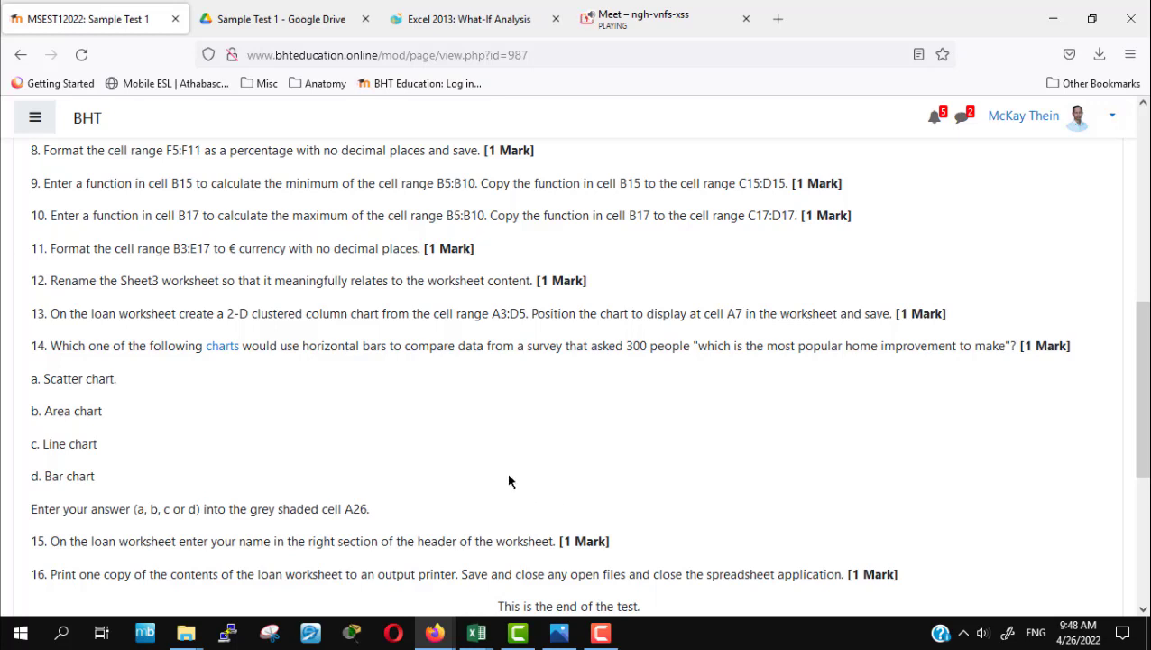
click(478, 636)
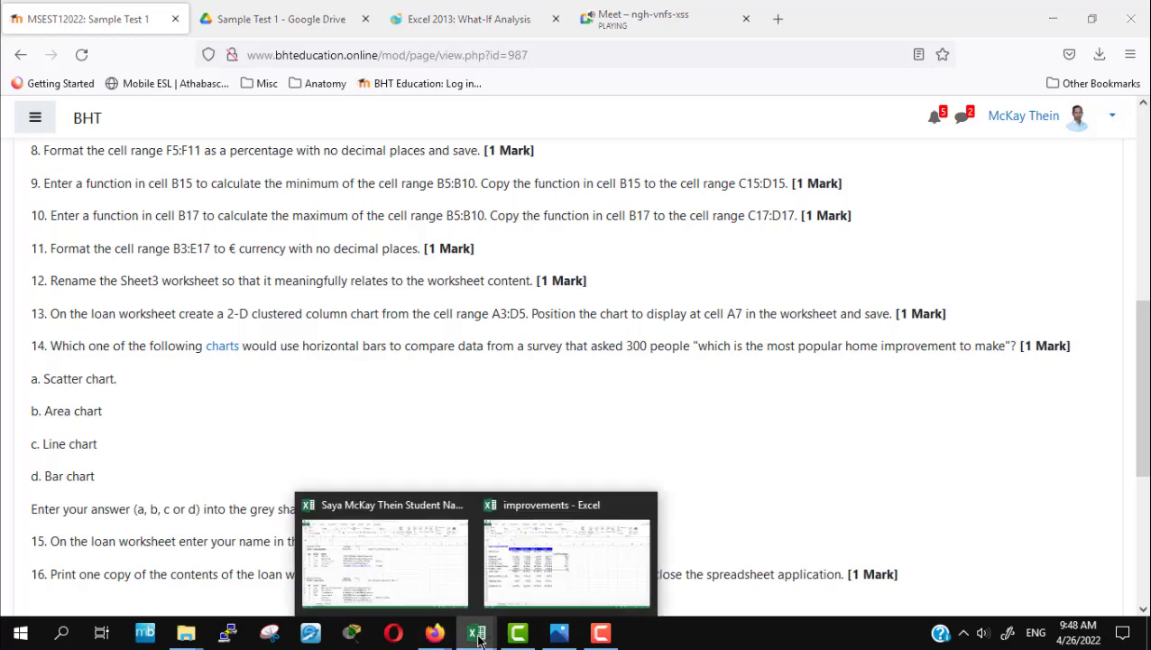
click(524, 569)
click(186, 587)
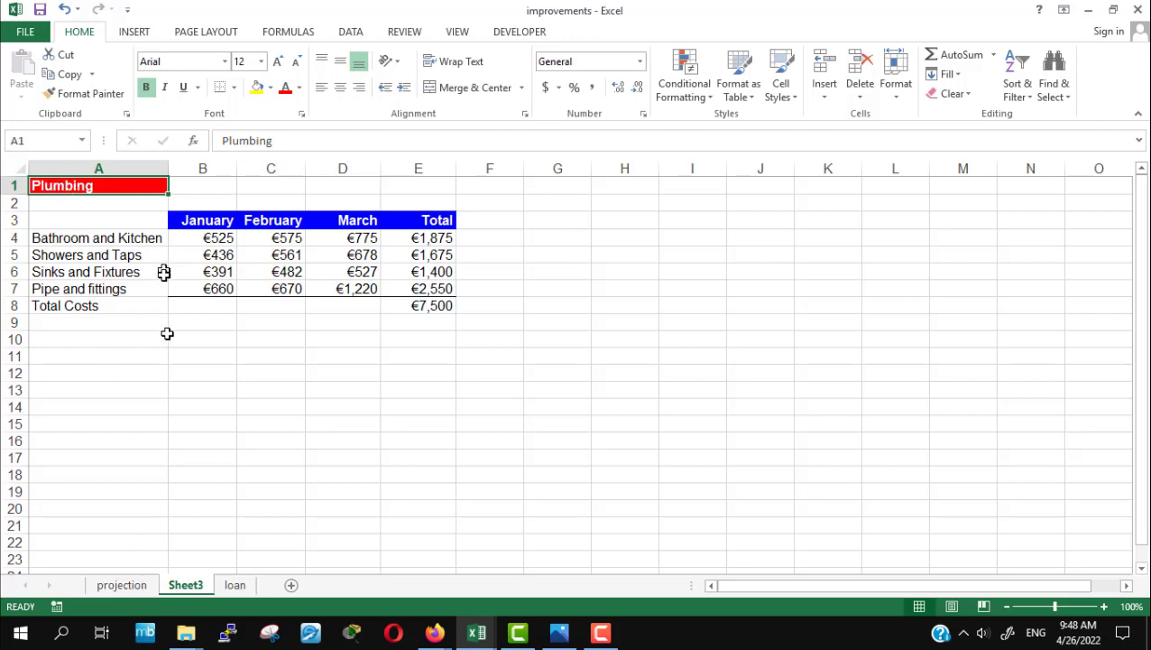
Review the projection, loan and Sheet3 tabs, then select the Cash Flow data A3:D5 on loan
click(117, 585)
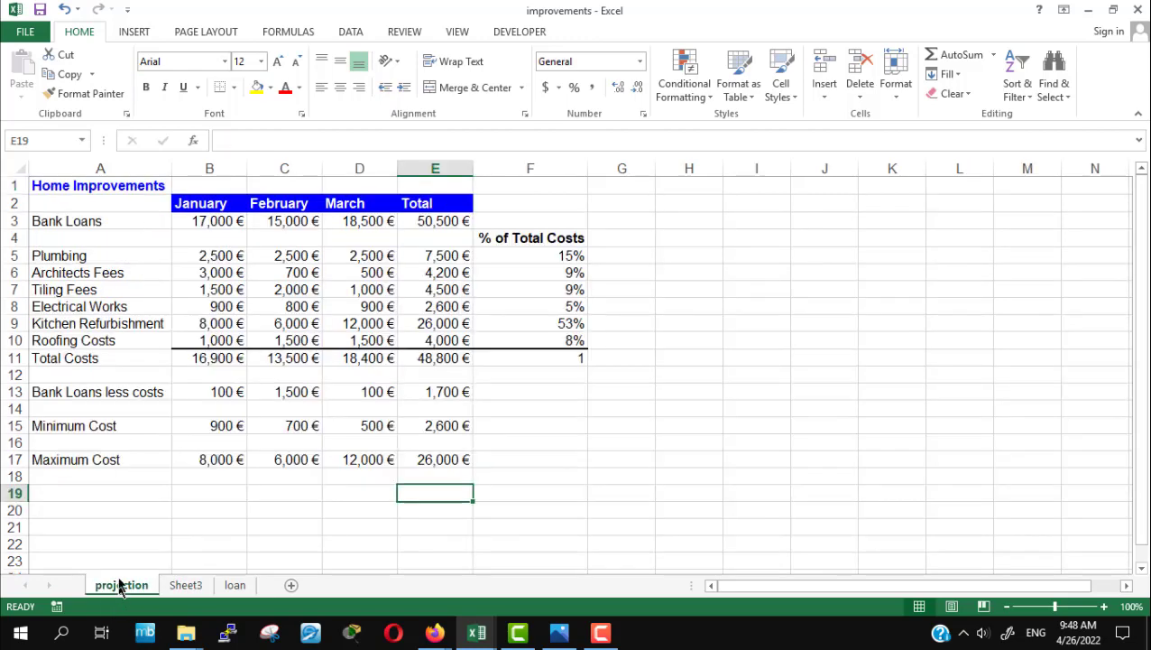
click(236, 586)
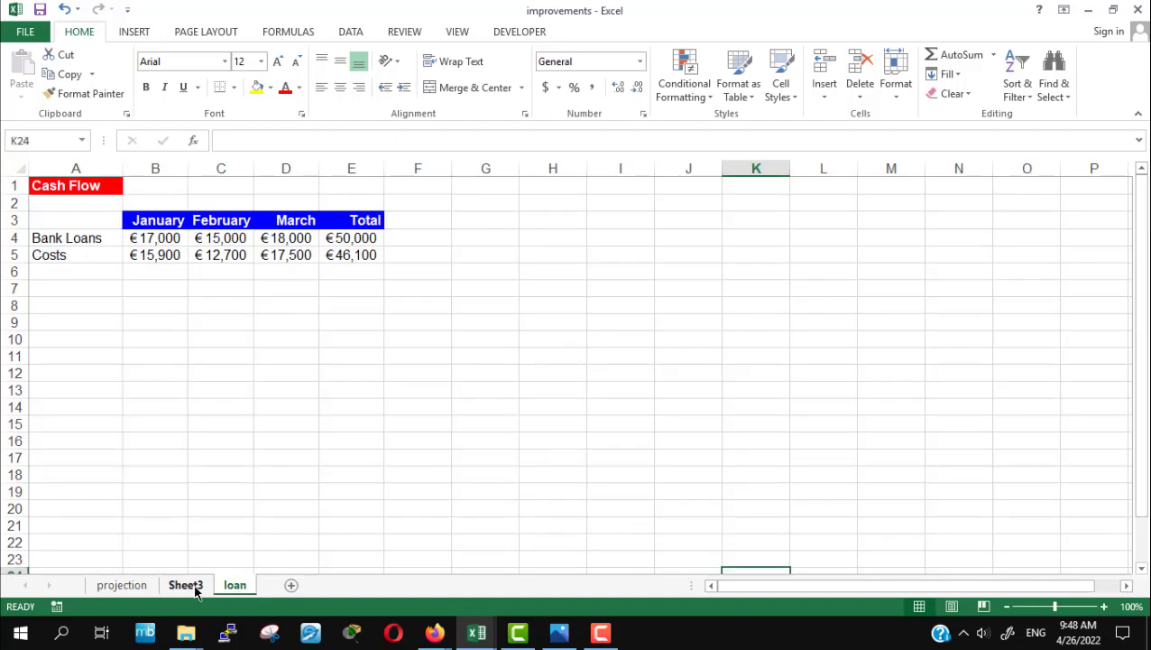
click(191, 586)
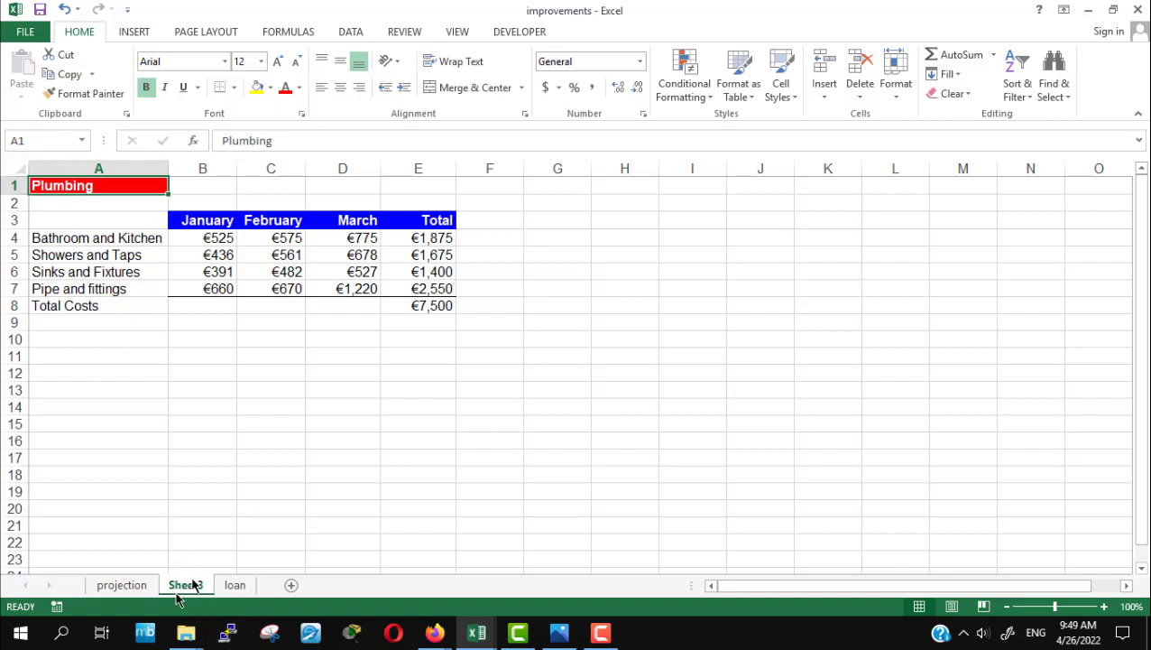
mouse_move(434, 633)
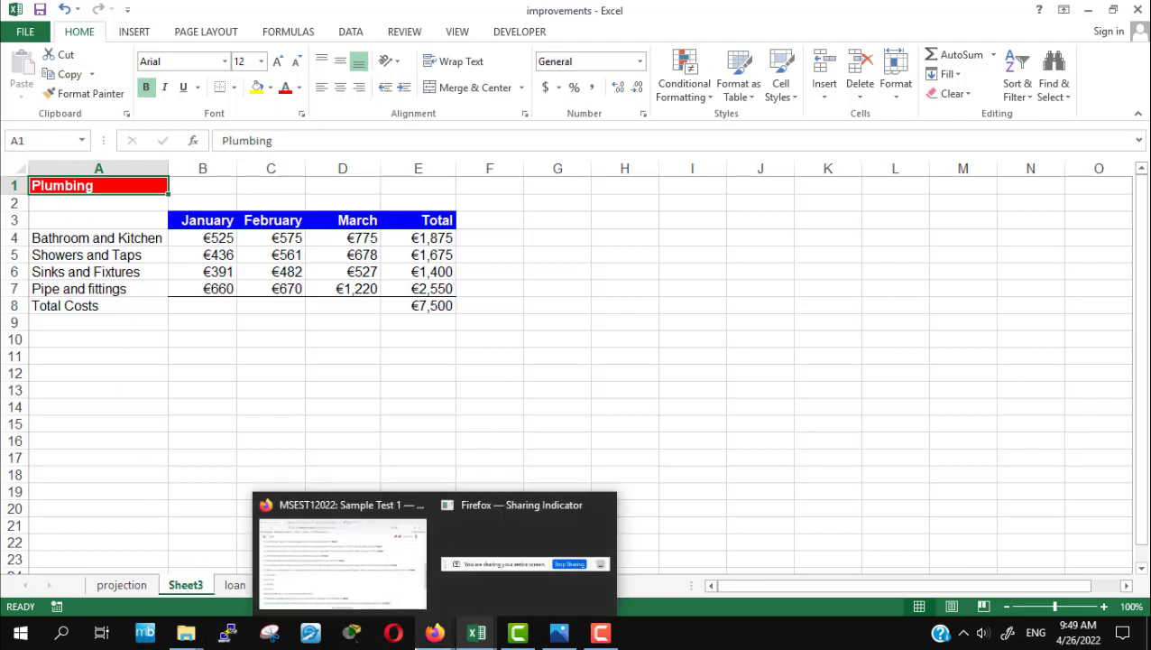
click(408, 572)
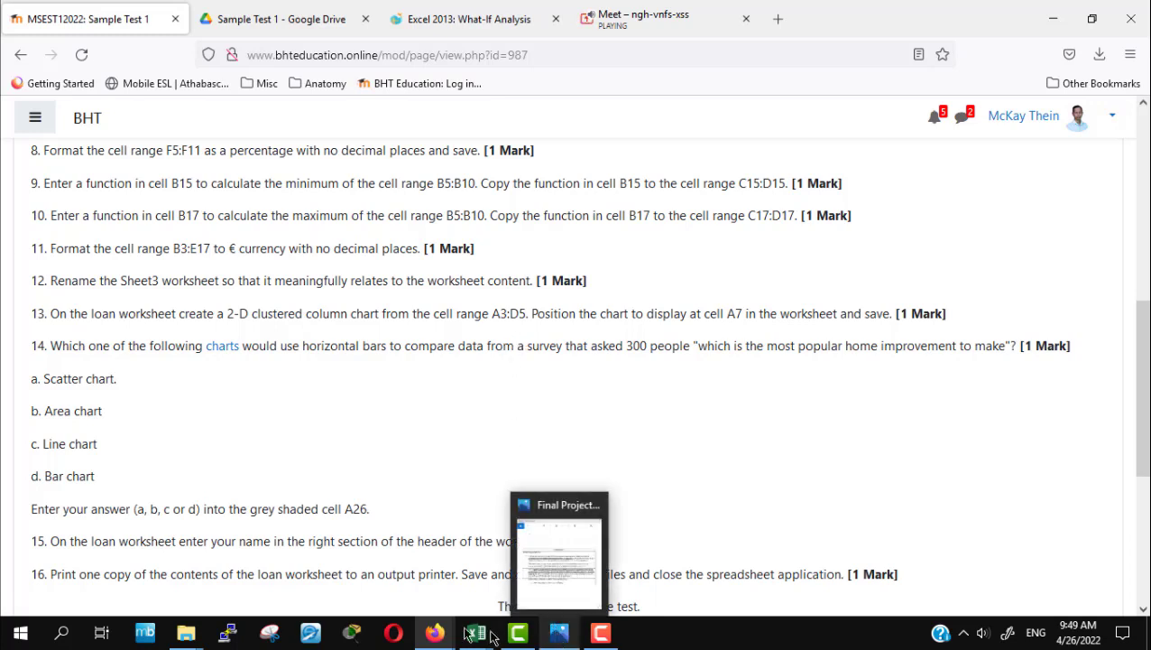
mouse_move(476, 633)
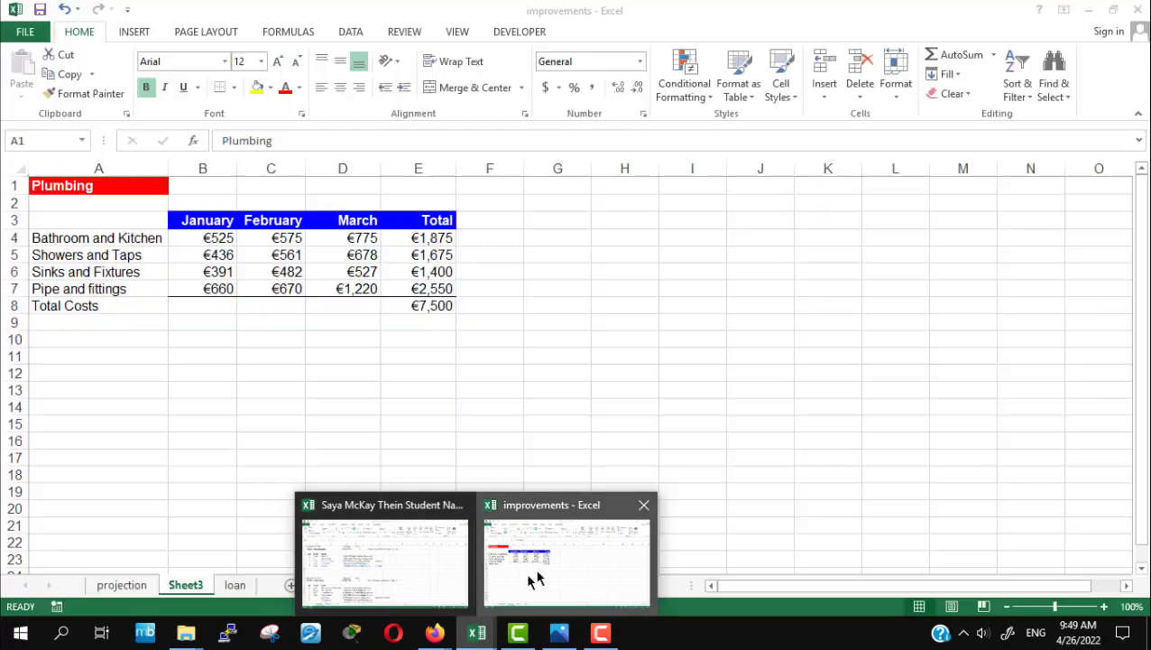
click(537, 573)
click(237, 584)
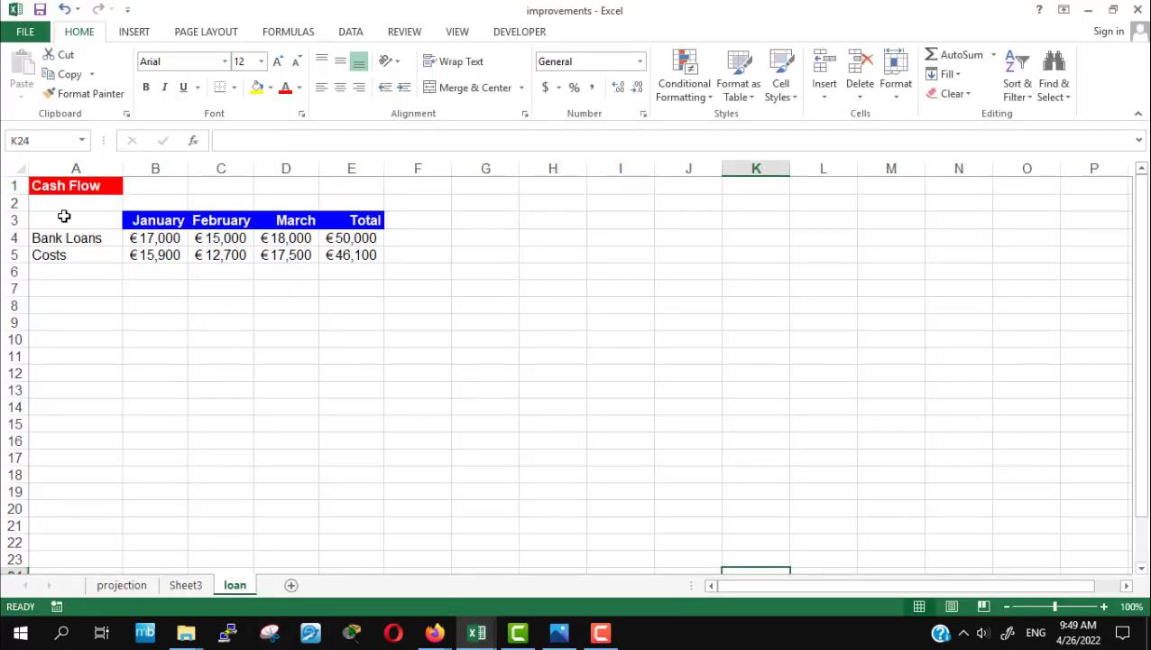
drag(72, 220, 282, 253)
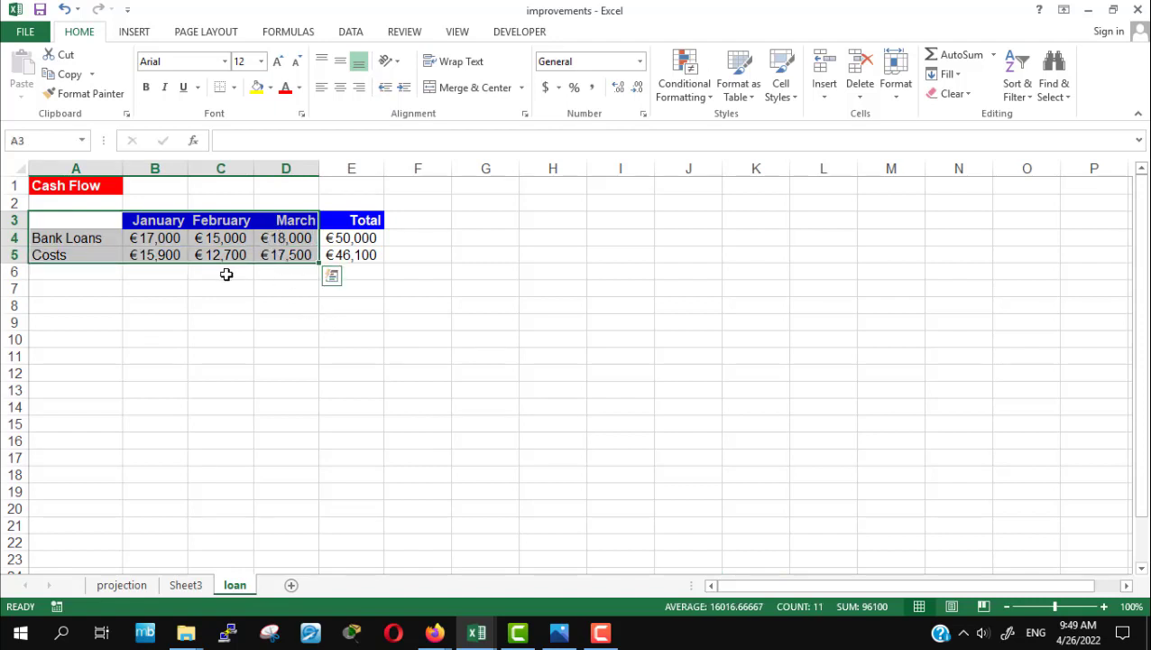
mouse_move(434, 633)
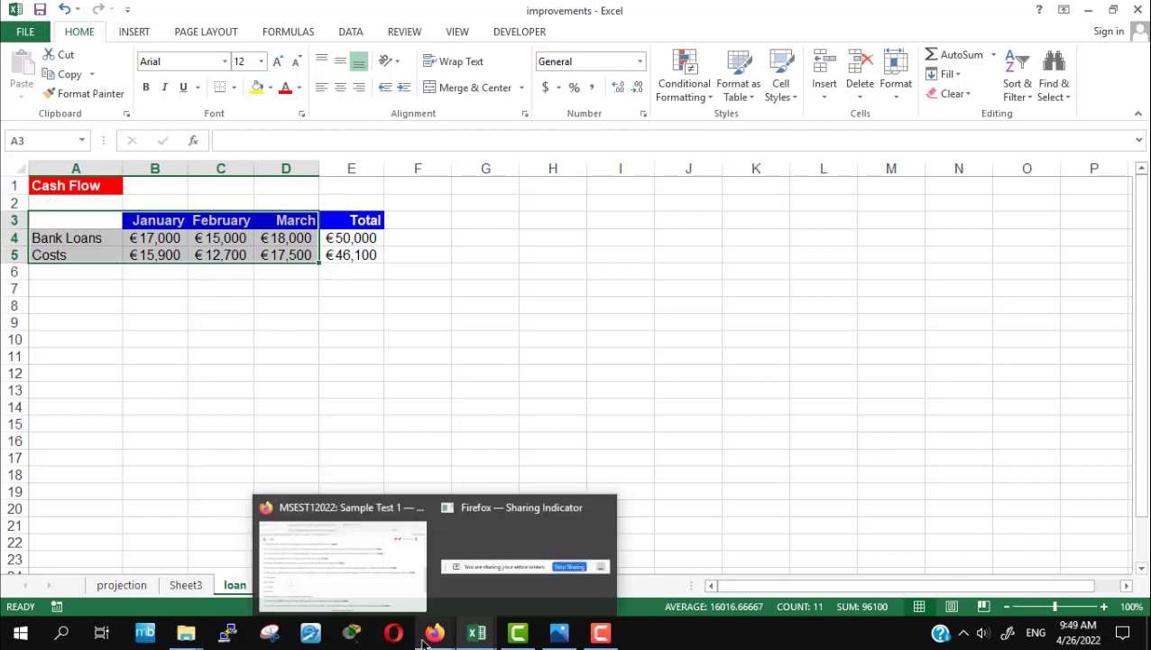
Bring the test page to questions 11–16 and highlight the four chart answer options and the survey question wording
click(366, 565)
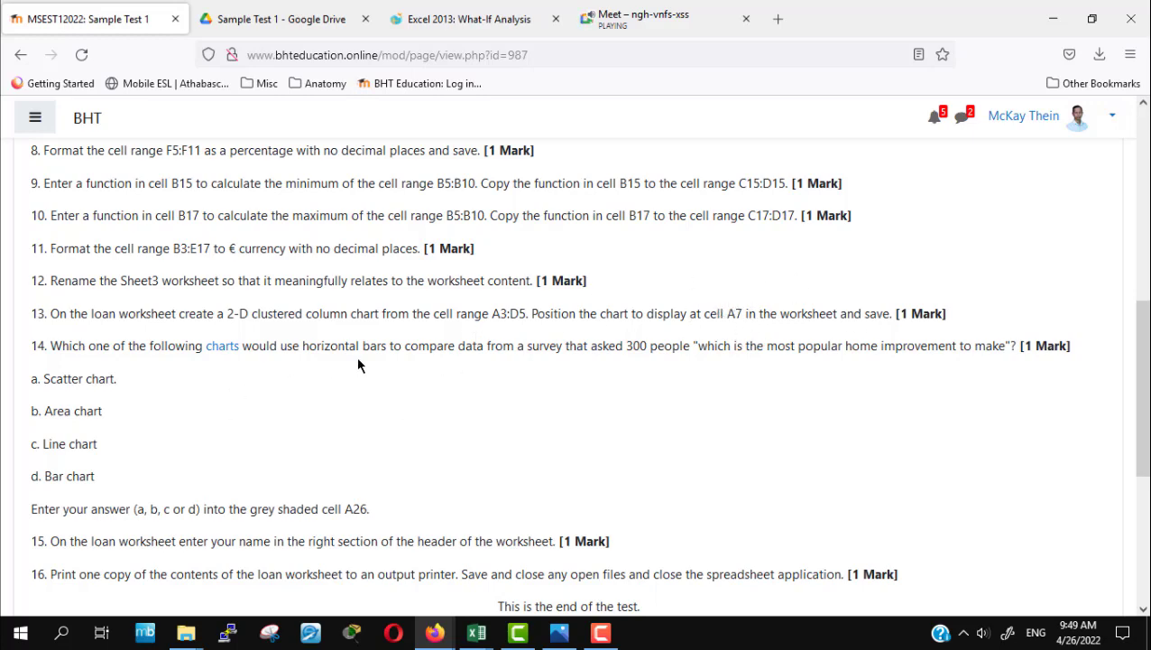
scroll(357, 364, down, 2)
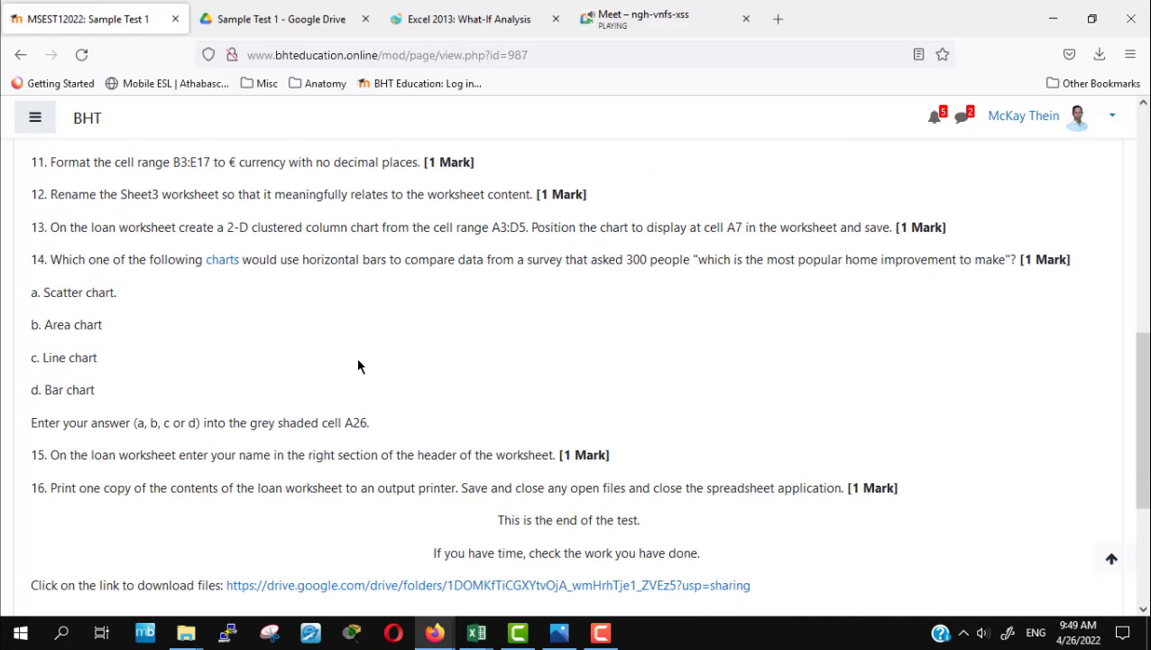
drag(44, 292, 94, 386)
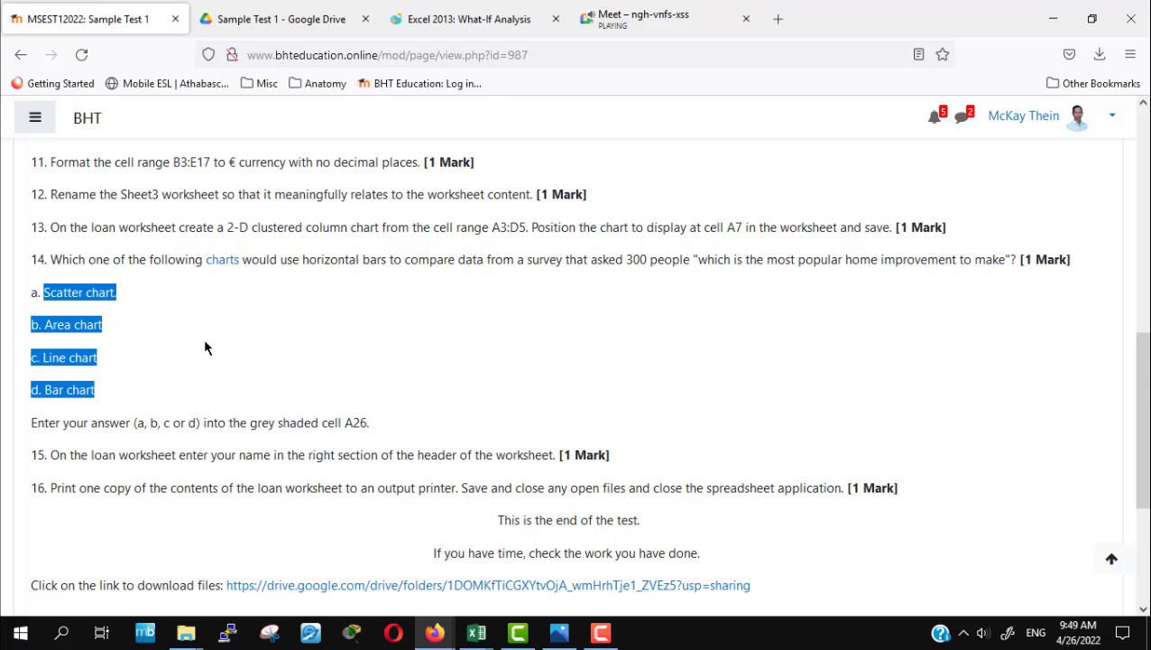
drag(701, 262, 1016, 261)
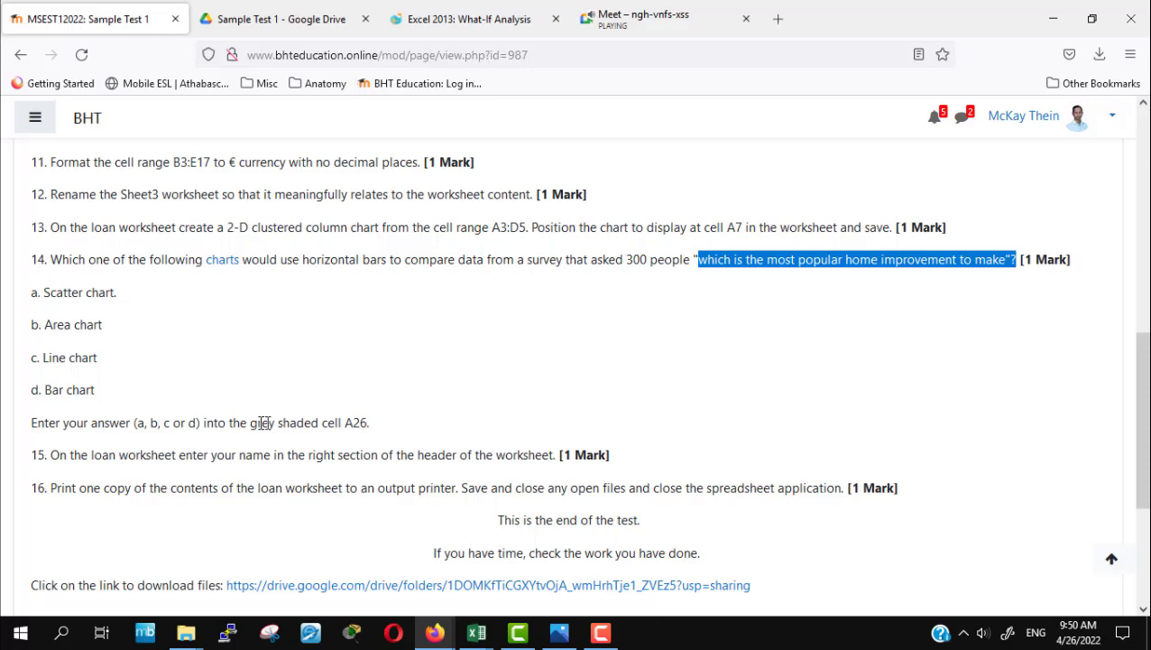
click(479, 637)
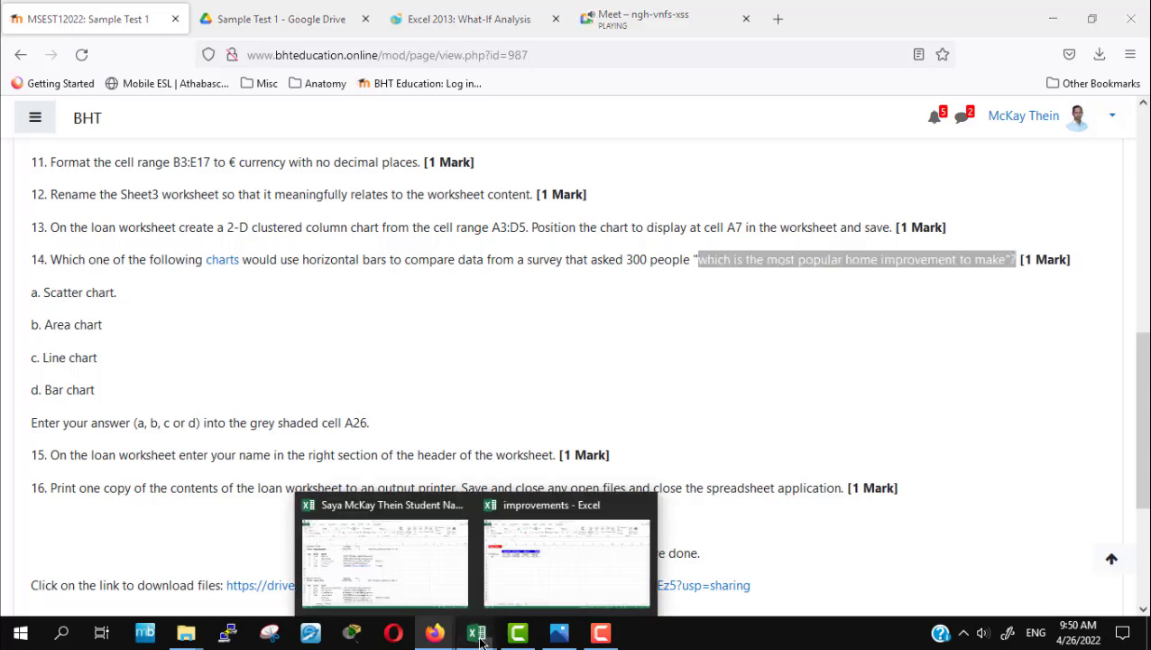
click(544, 556)
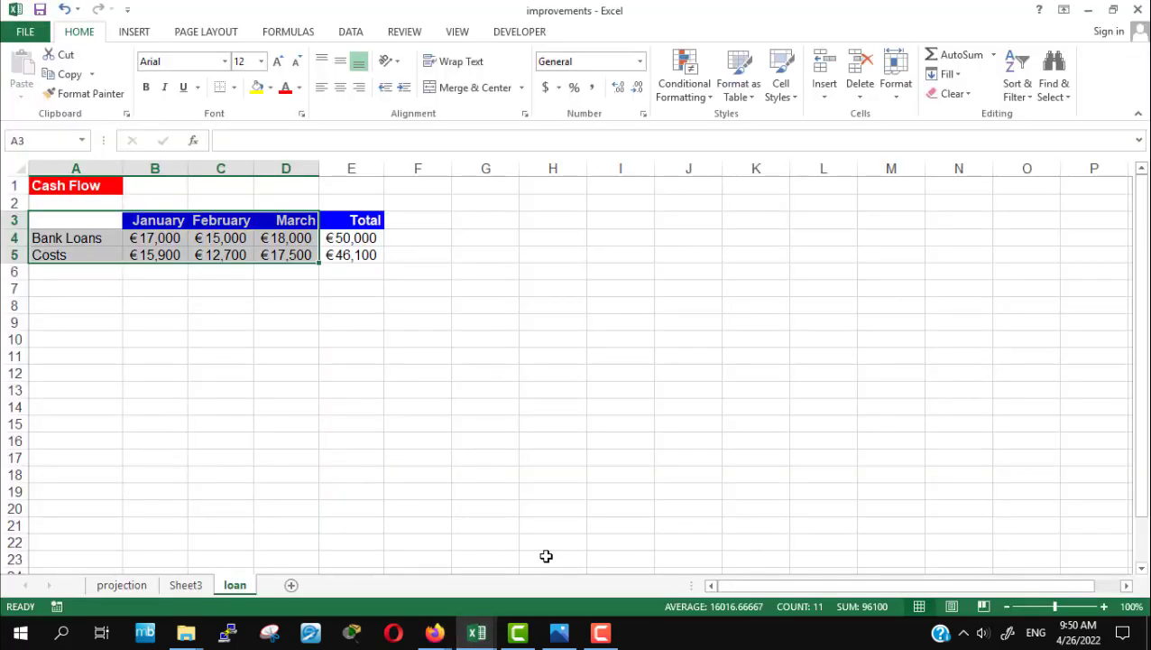
click(476, 635)
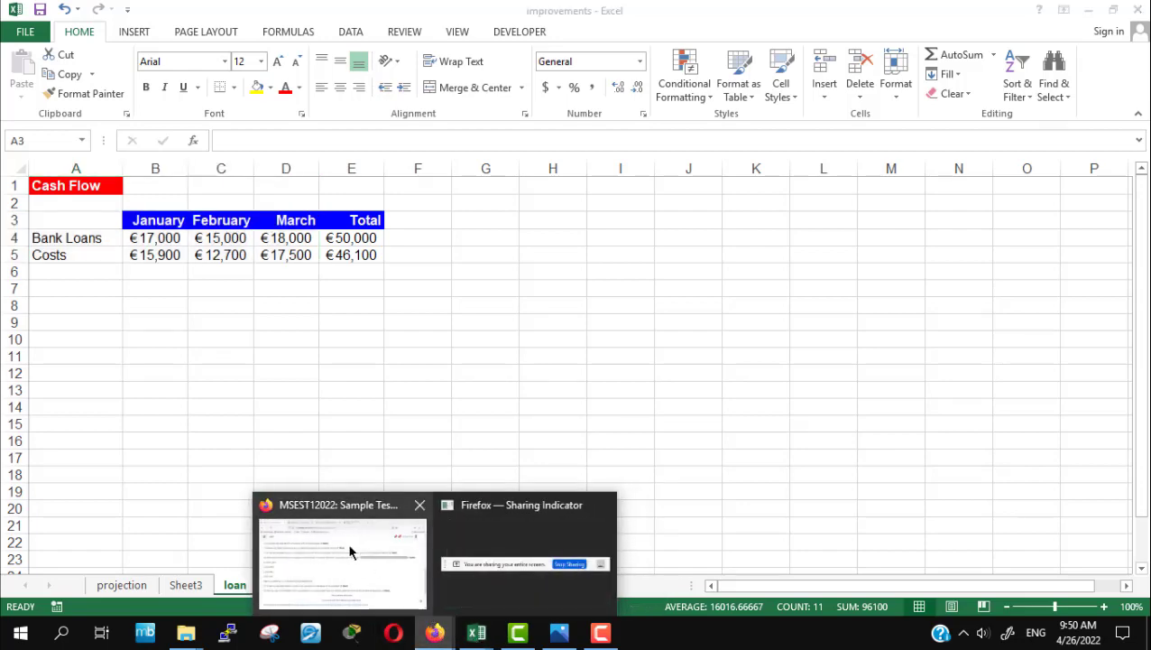
click(352, 551)
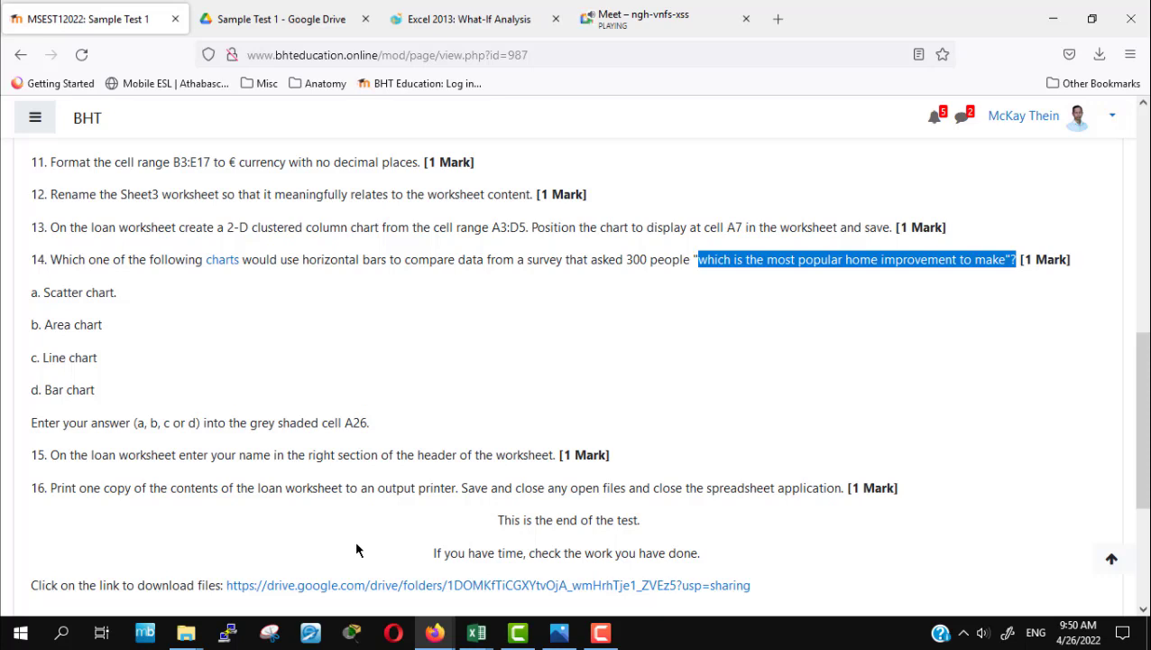
click(477, 633)
click(528, 579)
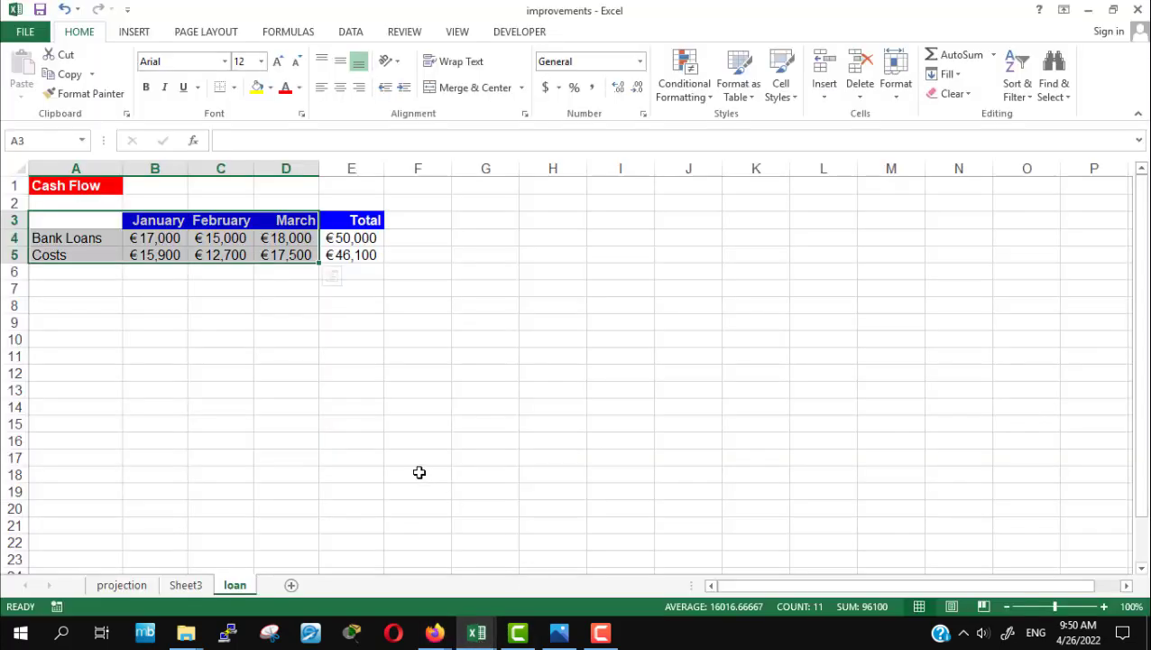
scroll(420, 472, down, 3)
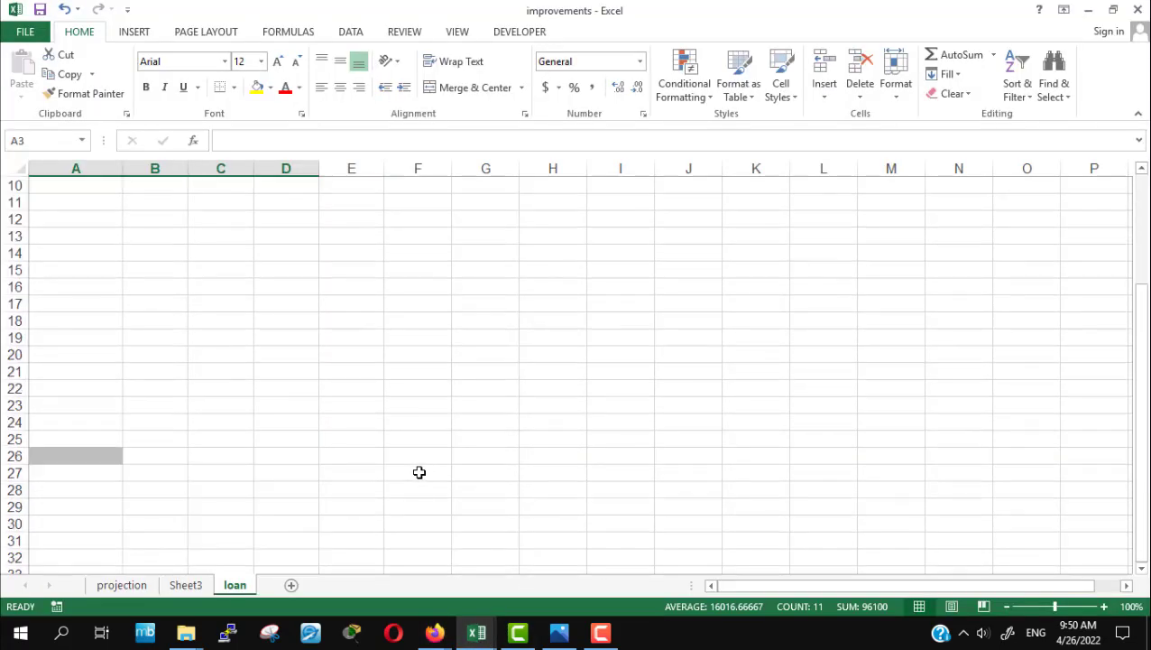
scroll(419, 472, up, 3)
scroll(419, 472, down, 1)
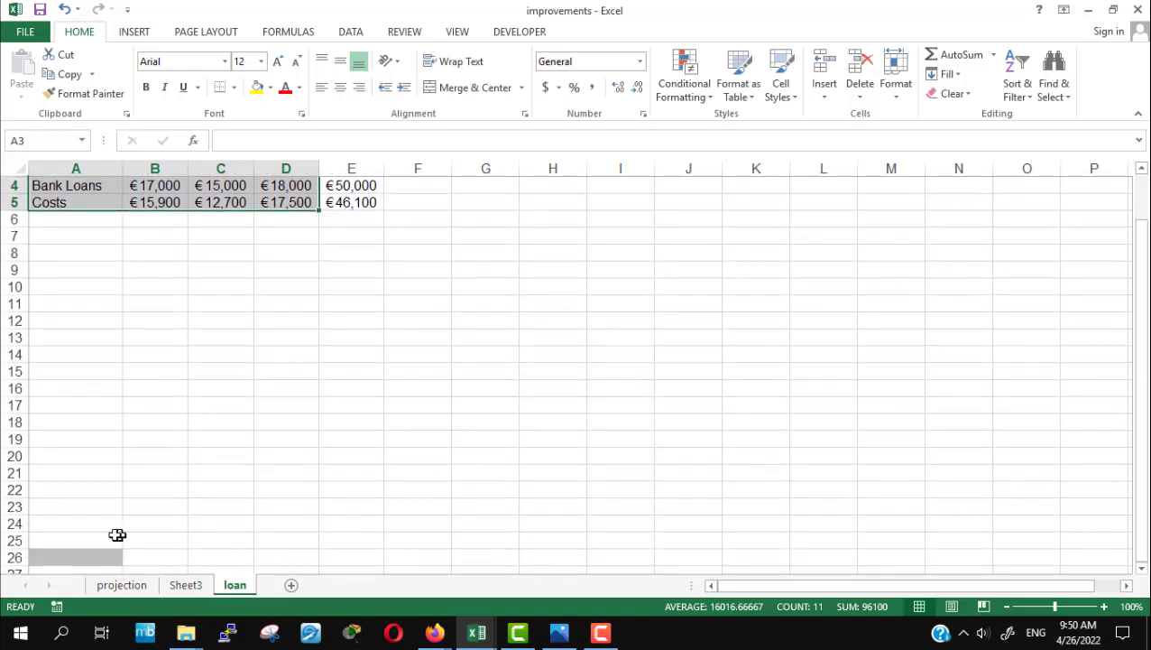
scroll(113, 541, down, 2)
click(88, 462)
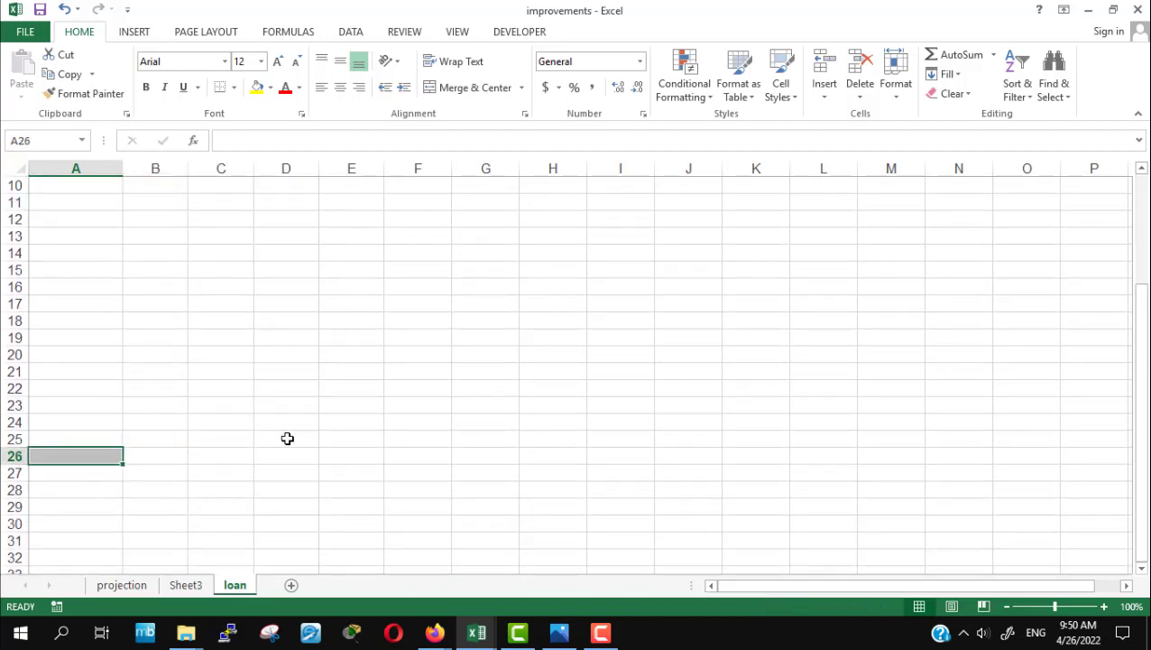
scroll(287, 438, up, 3)
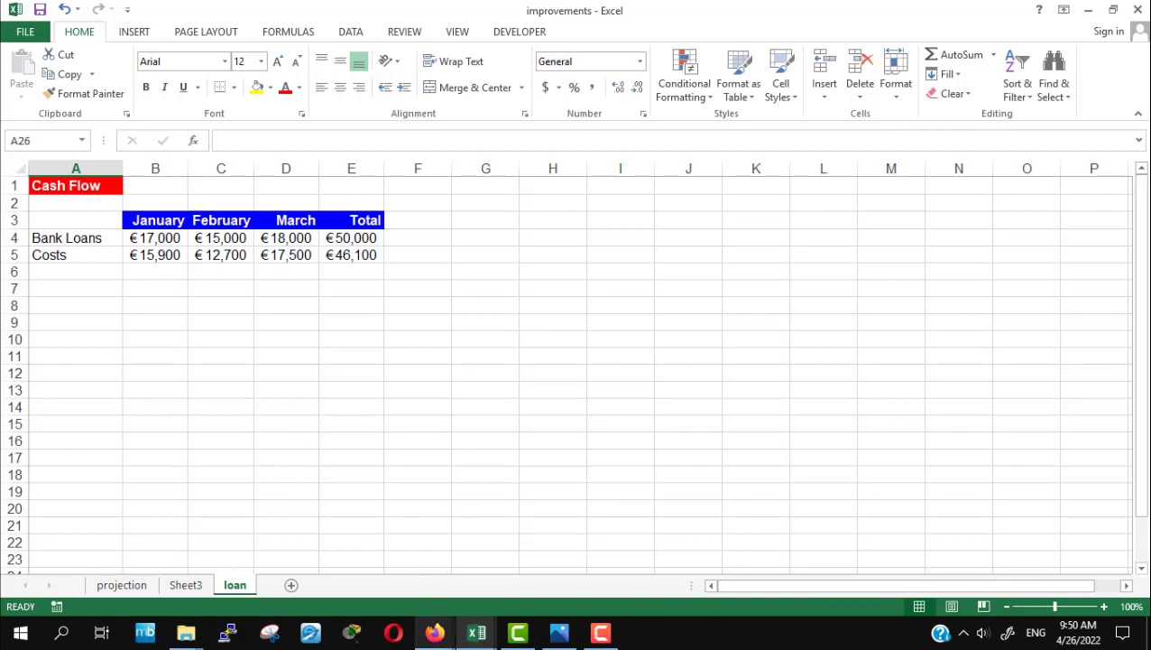
mouse_move(434, 633)
click(395, 588)
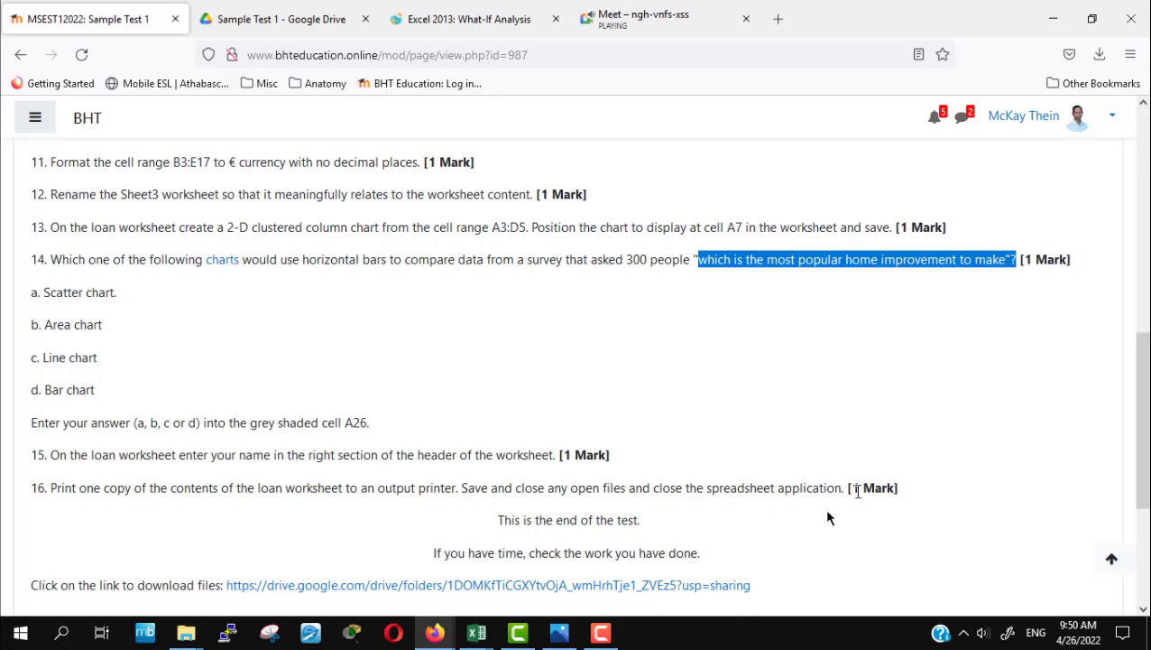
Go back to the sample test in Firefox, clear the highlighted question text and scroll to the top
click(471, 638)
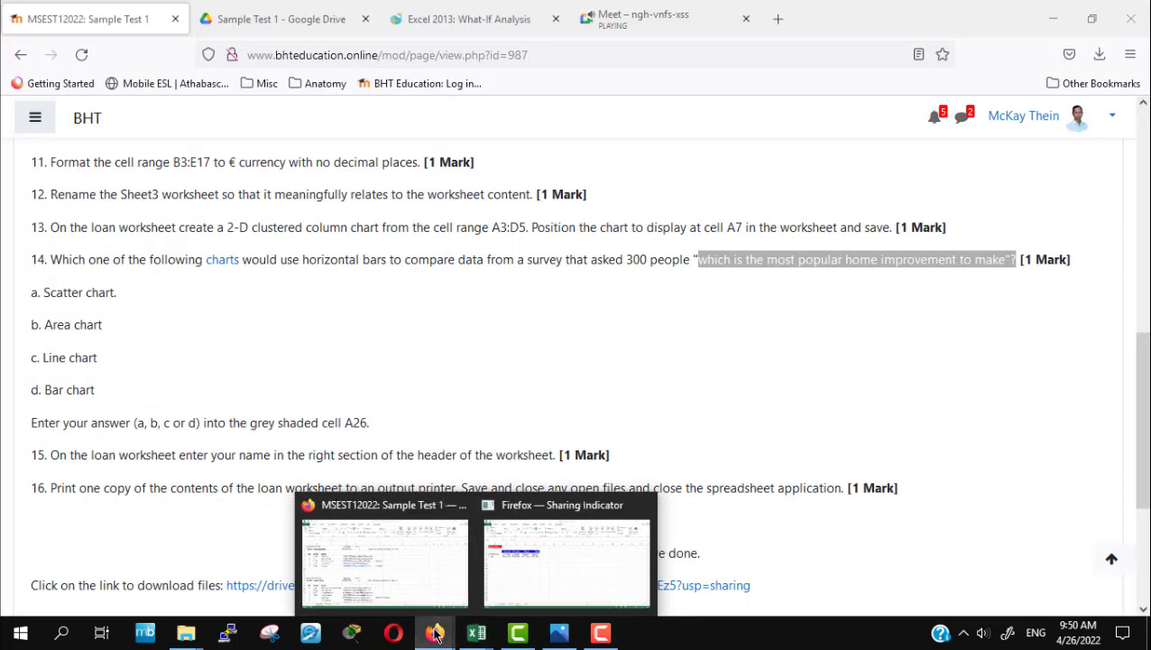
click(329, 559)
click(578, 360)
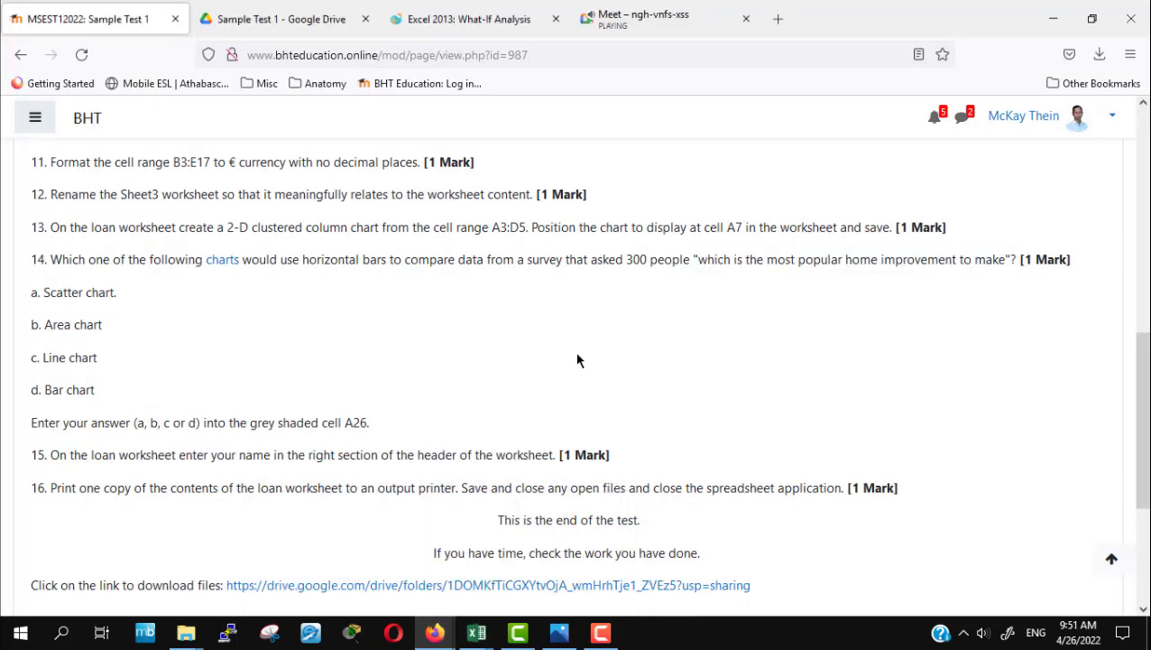
scroll(578, 360, up, 15)
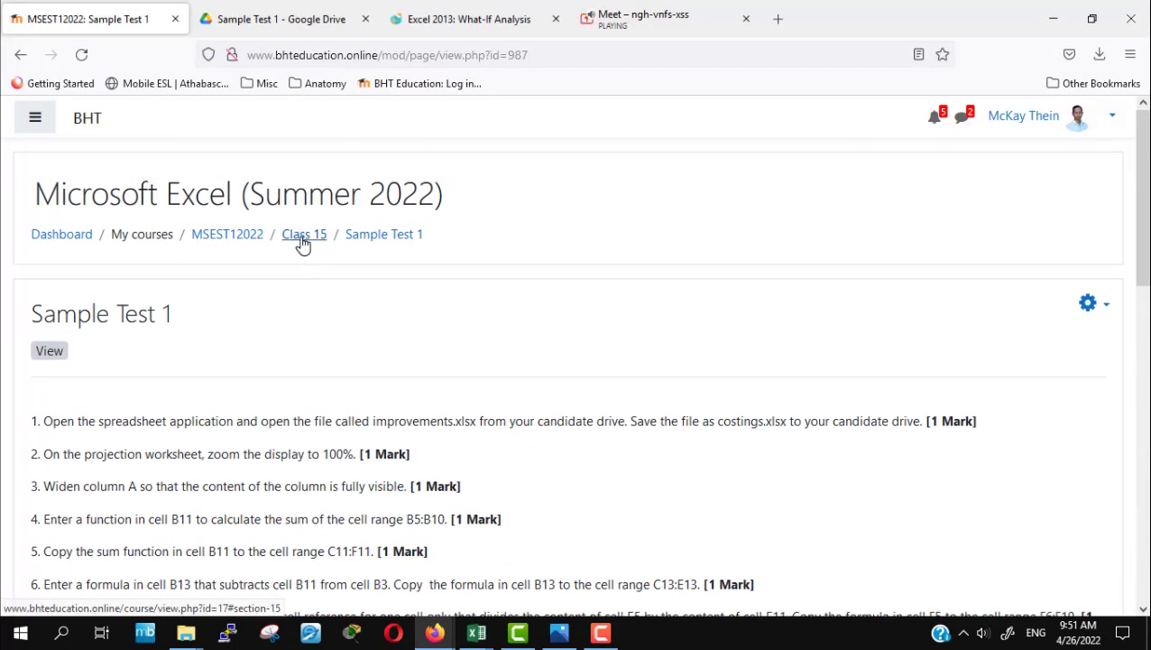
Open the course's Class 15 section, listing Typing Practice 13 and Sample Test 1
click(303, 238)
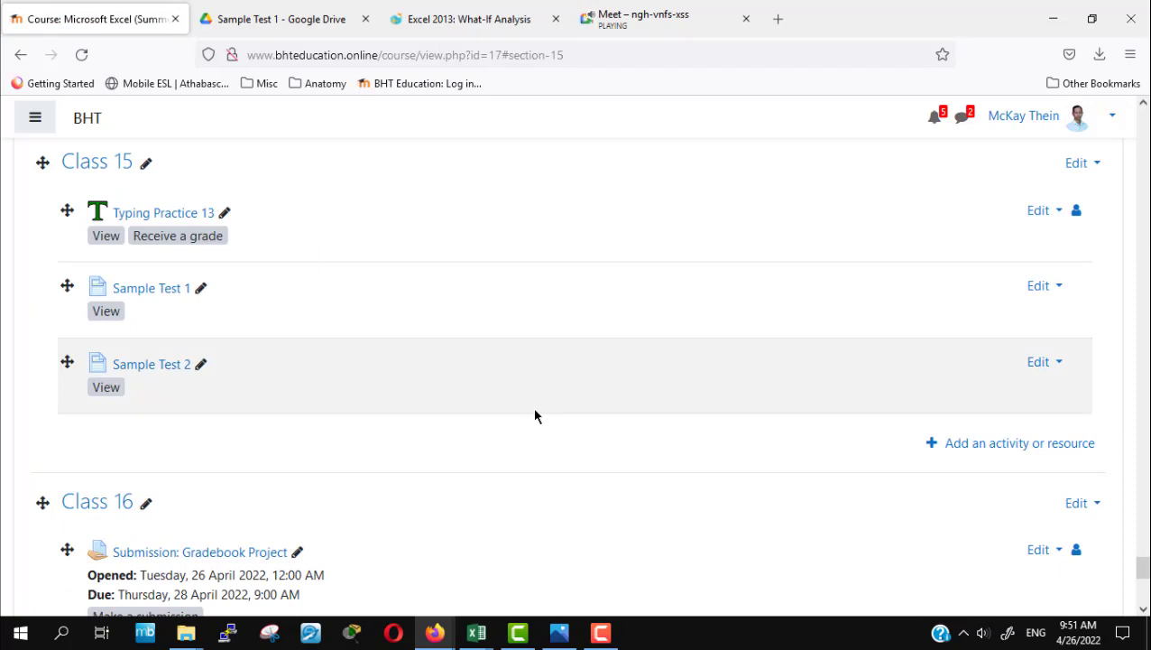
scroll(535, 416, up, 3)
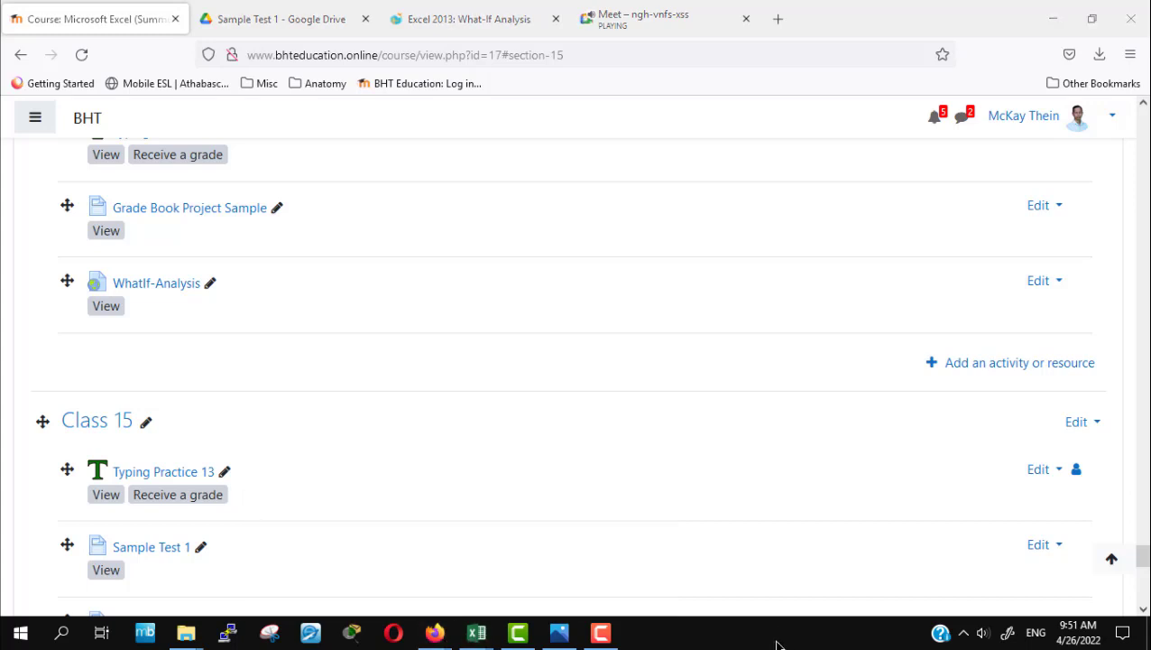
click(599, 635)
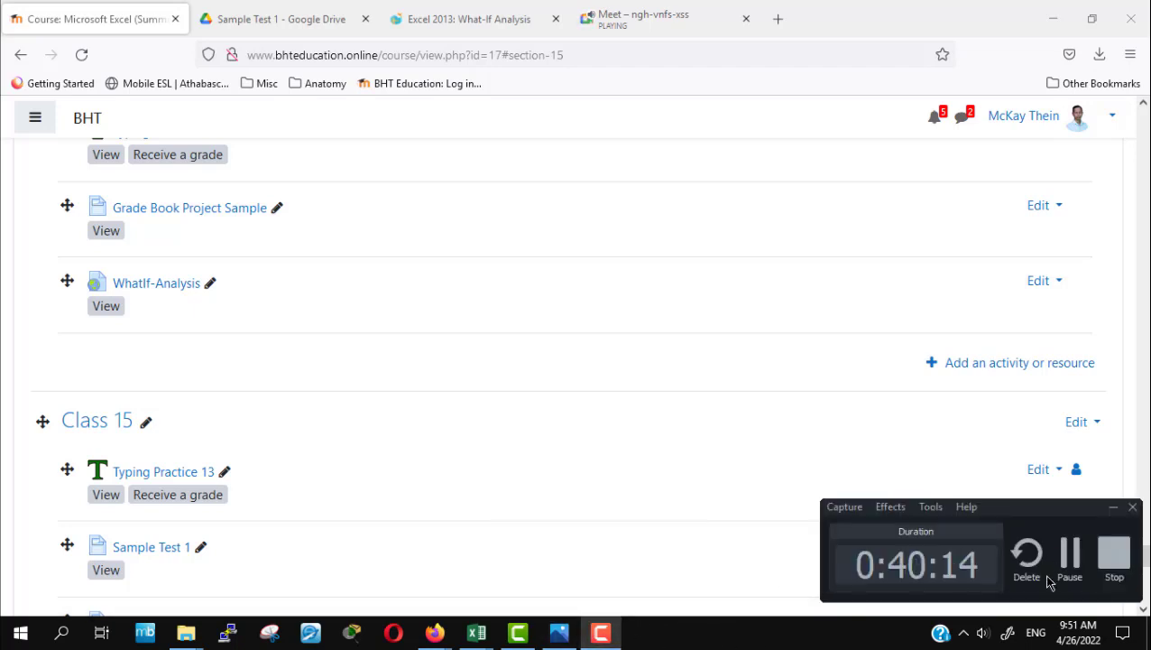